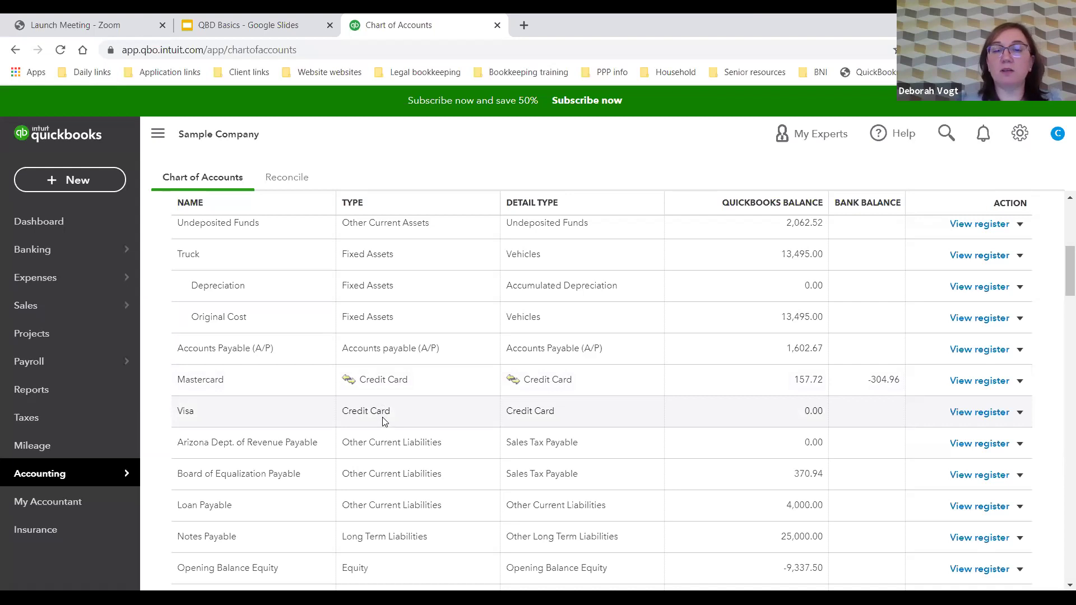
Step: Scroll down through the current page, then back up to the top
scroll(383, 420, down, 1)
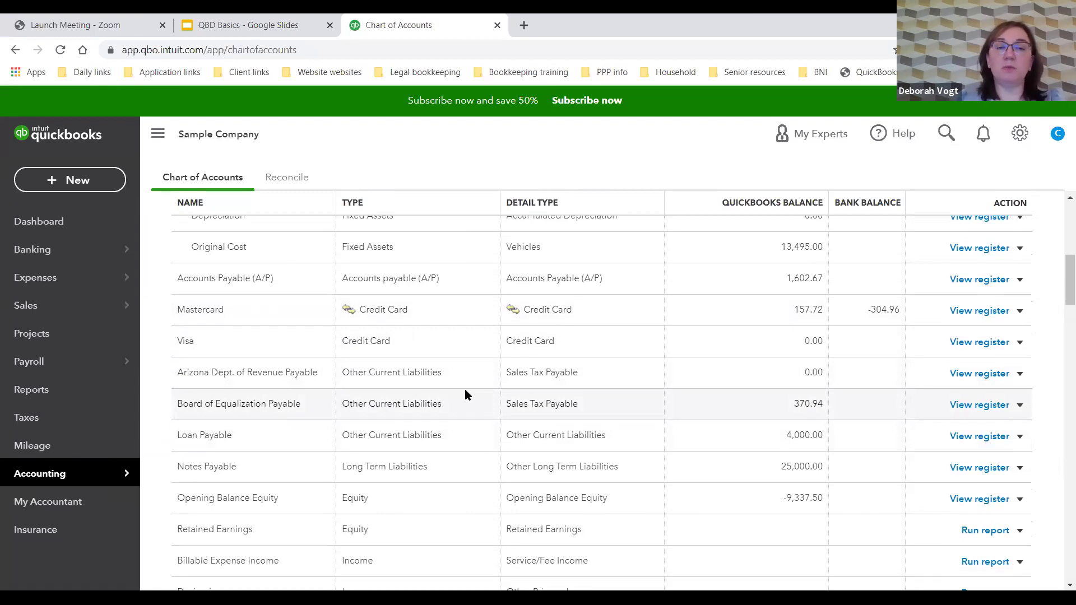
scroll(465, 391, down, 2)
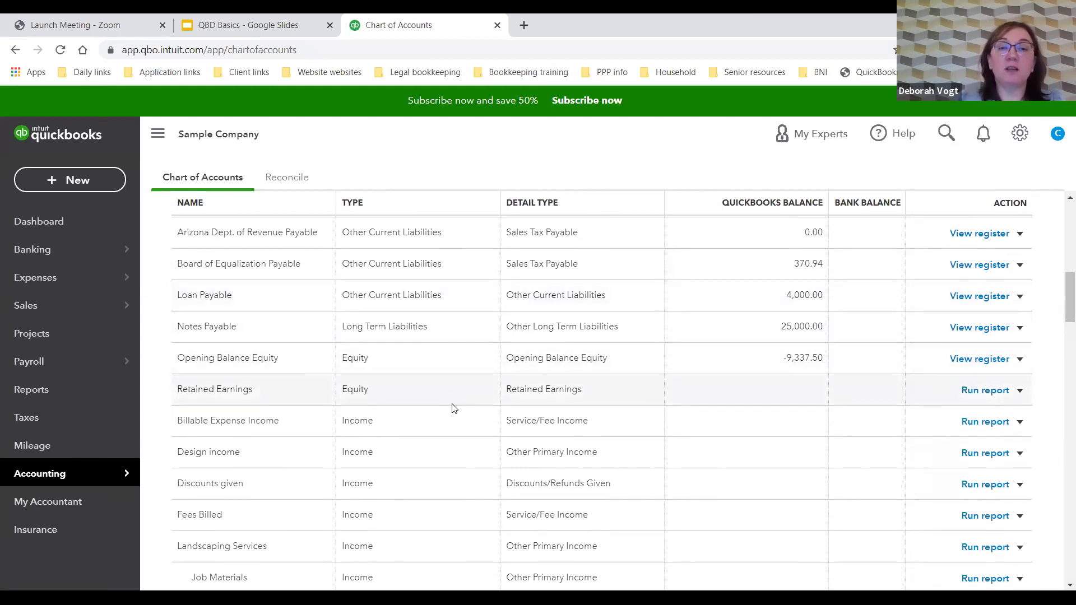
scroll(454, 406, down, 3)
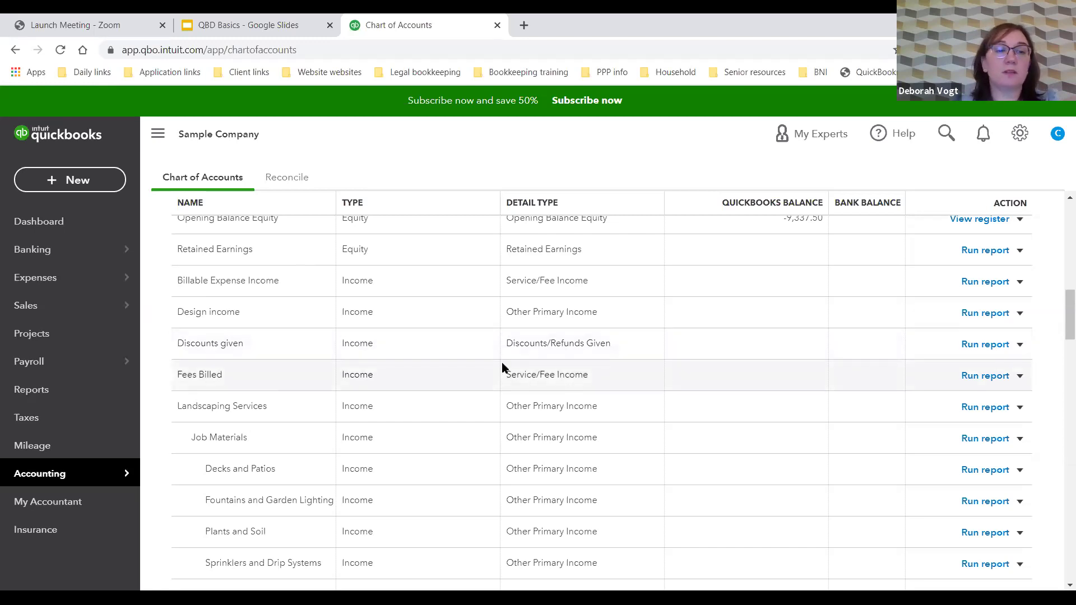
scroll(502, 368, down, 3)
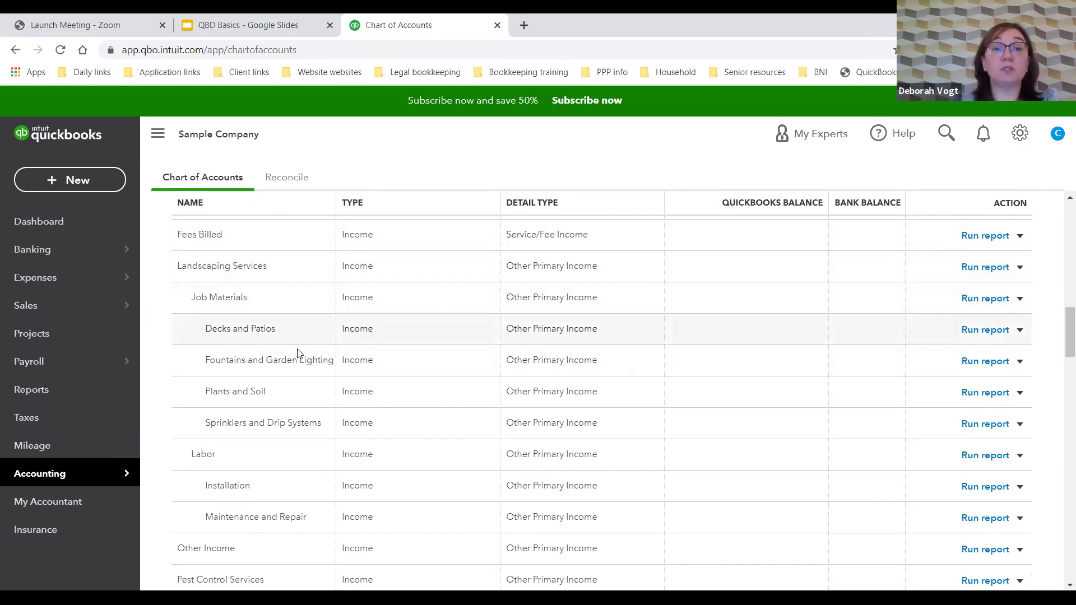
scroll(329, 418, down, 2)
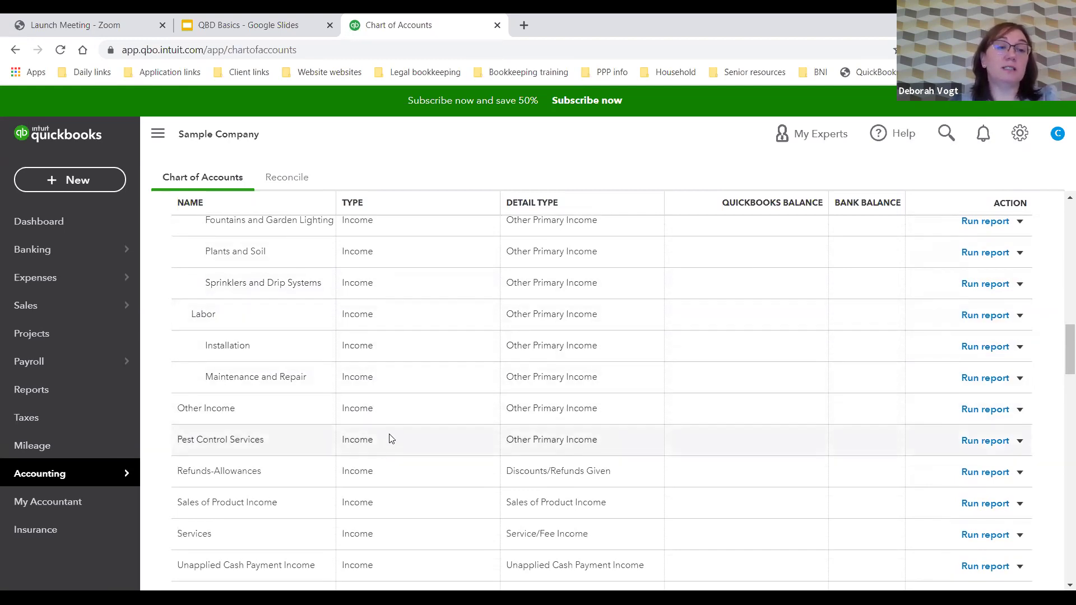
scroll(386, 437, down, 2)
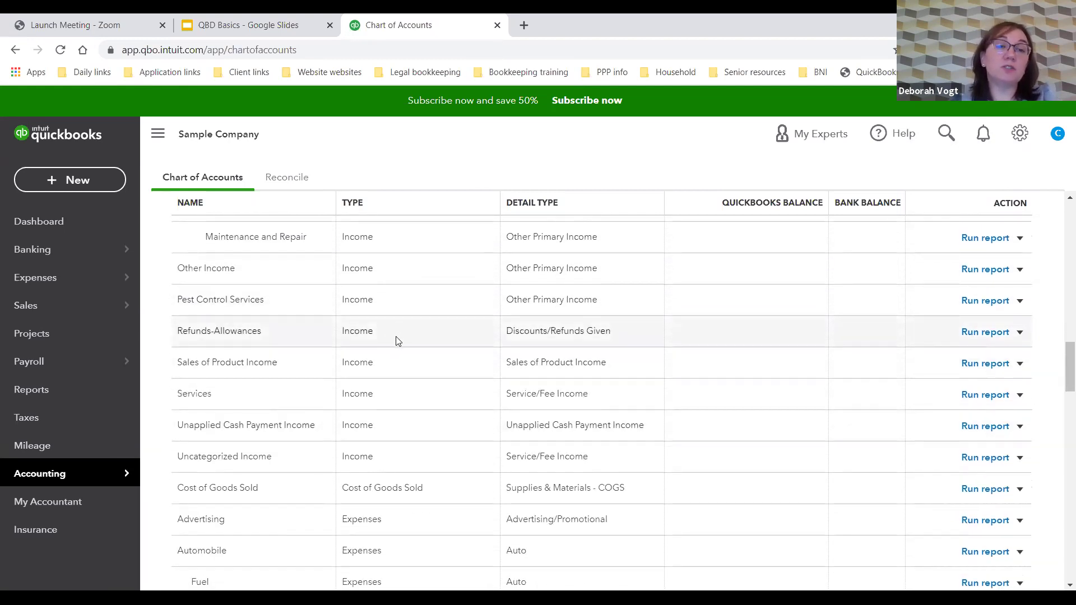
scroll(397, 341, down, 3)
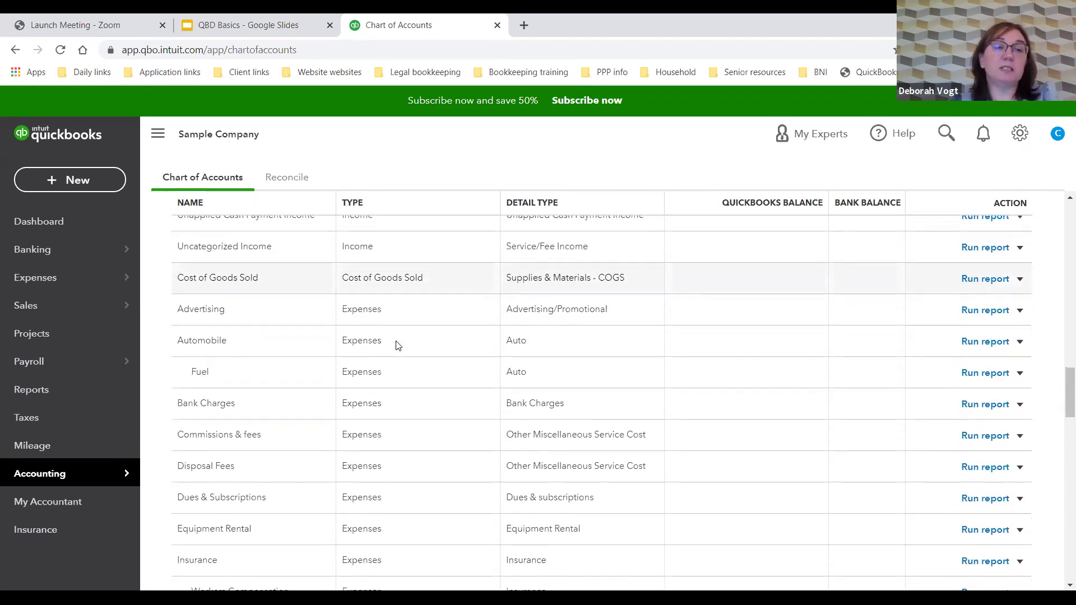
scroll(396, 346, down, 1)
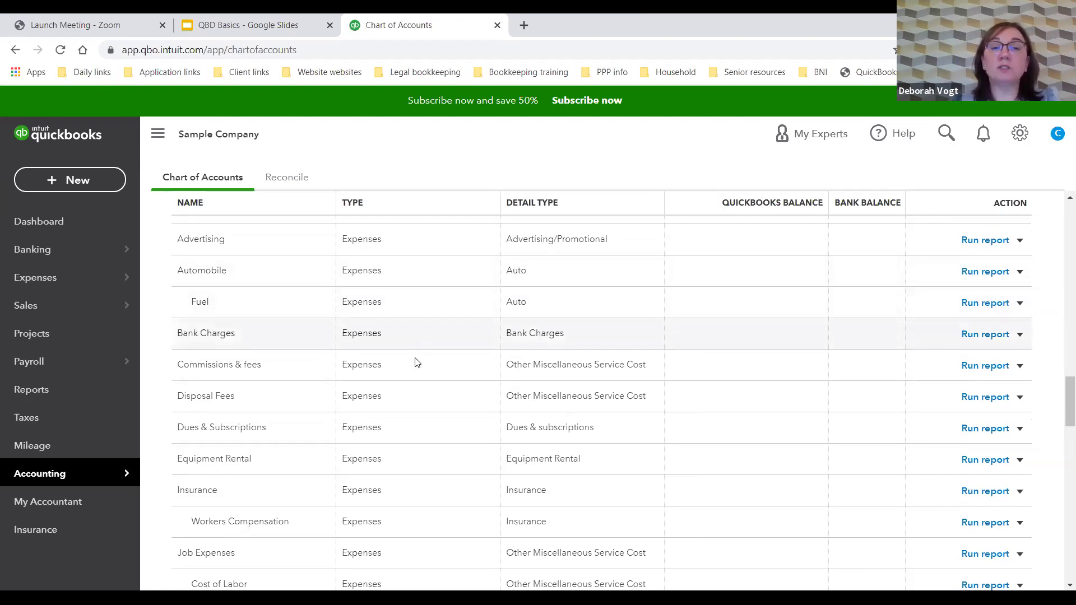
scroll(416, 380, down, 1)
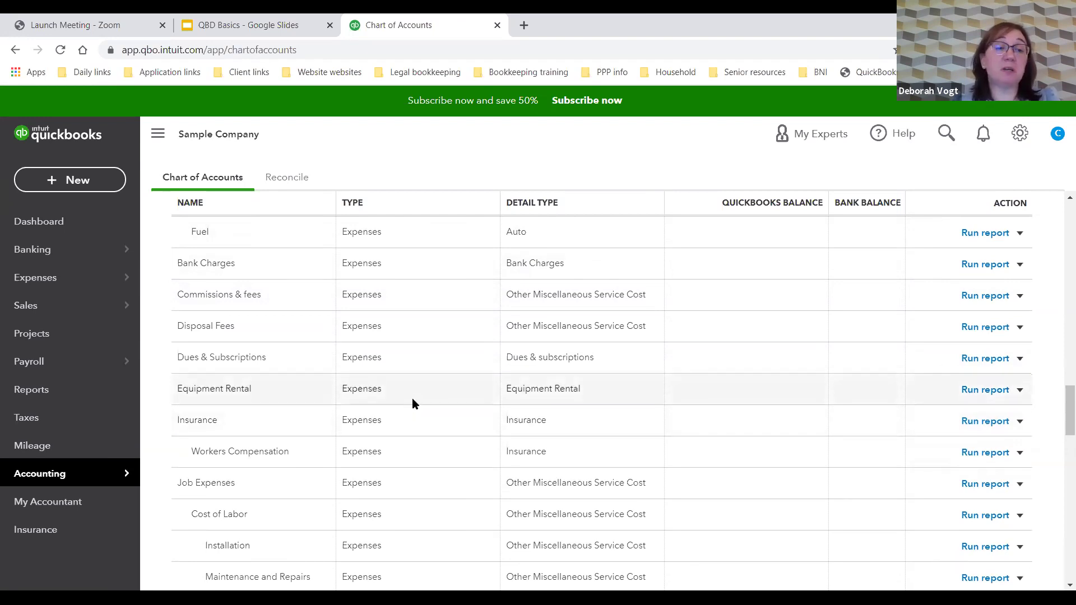
scroll(412, 399, down, 4)
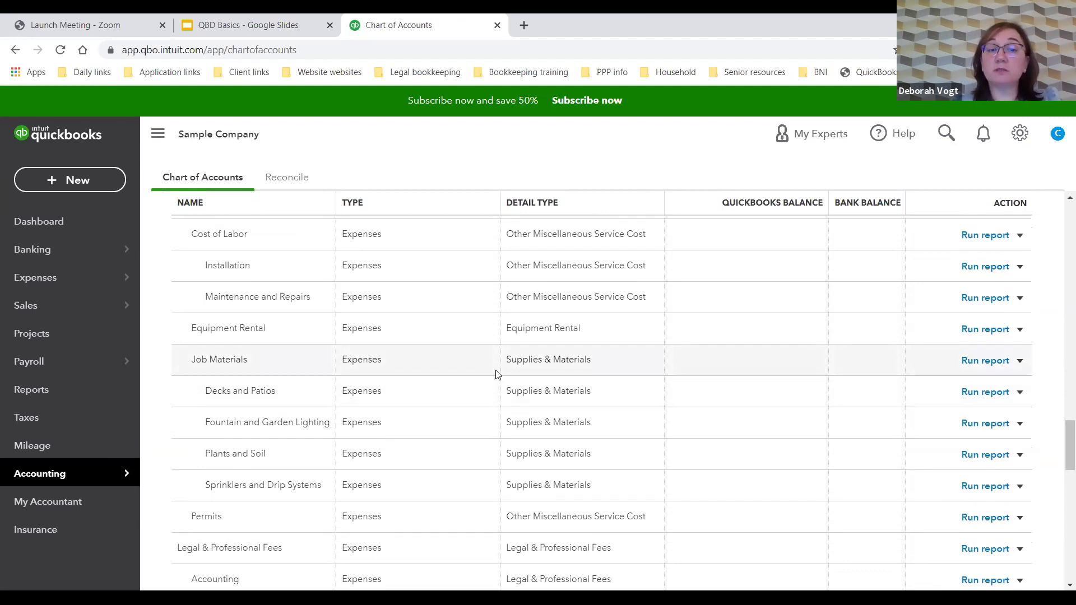
scroll(496, 373, down, 3)
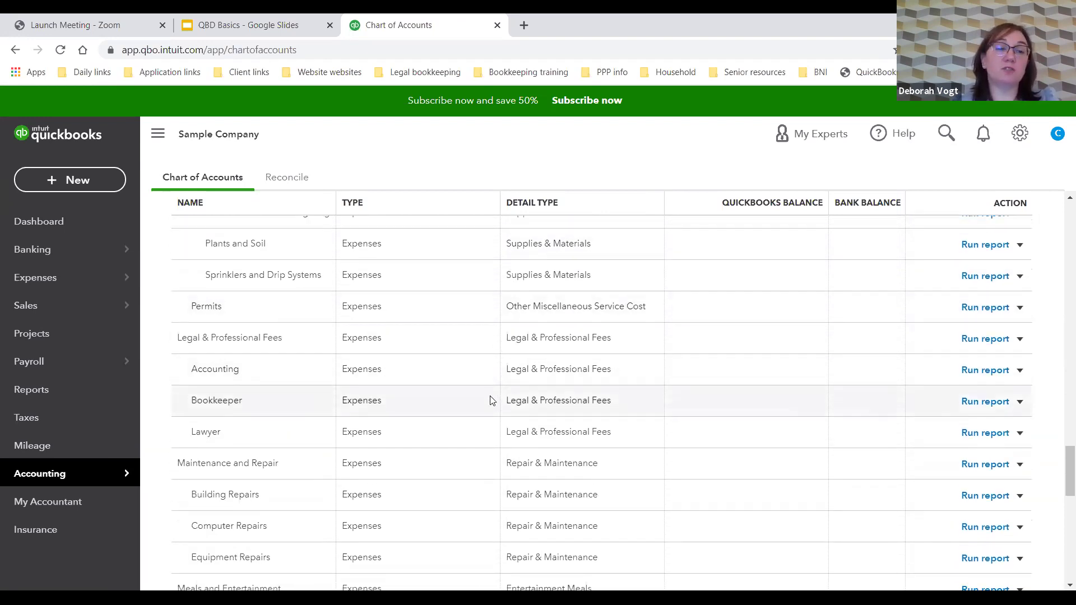
scroll(490, 400, down, 2)
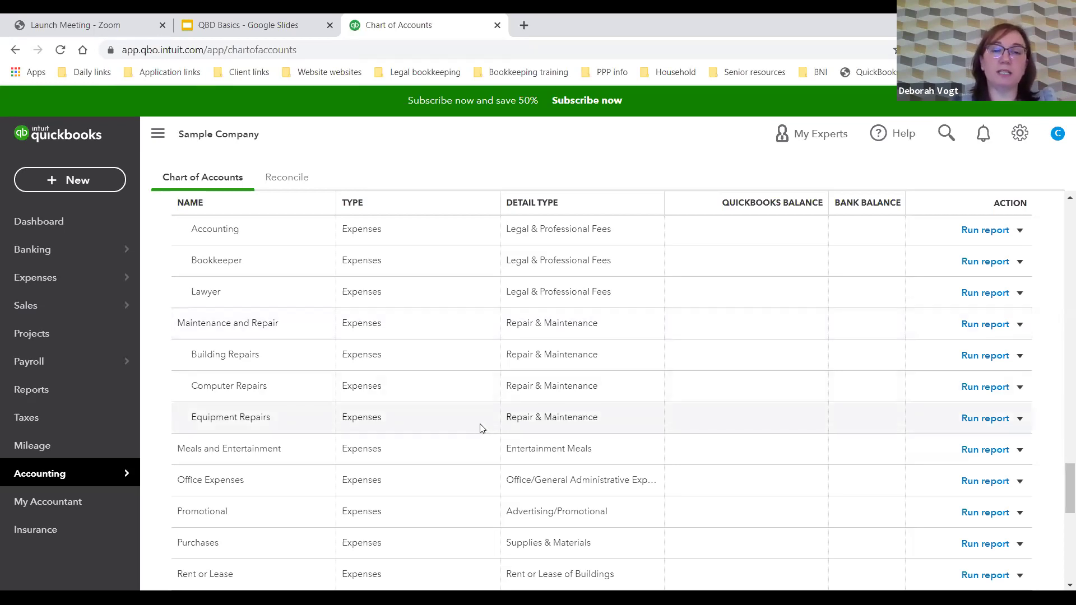
scroll(480, 442, down, 3)
scroll(480, 443, up, 9)
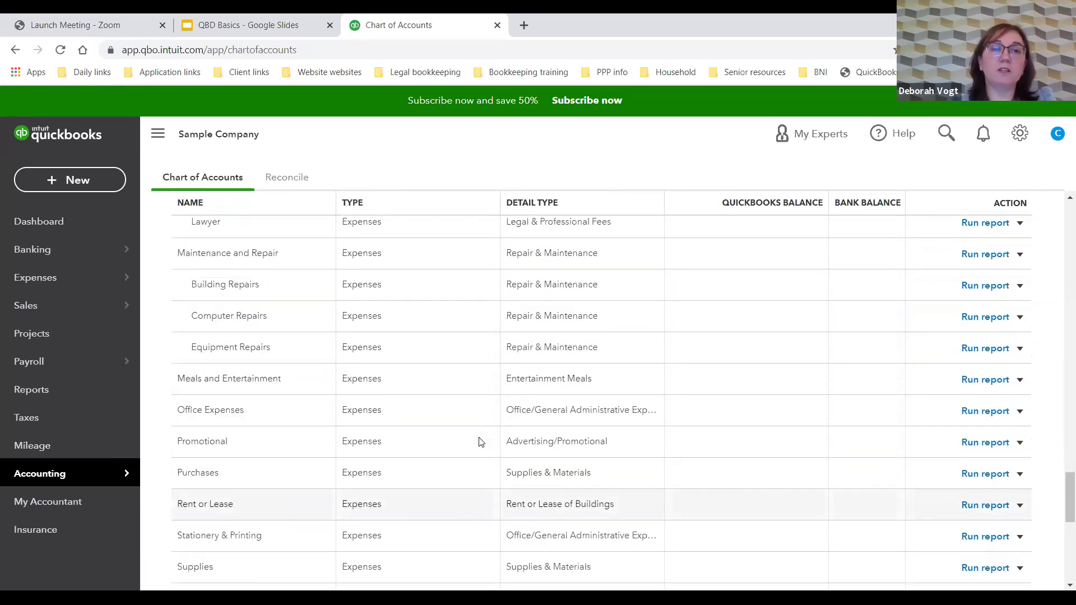
scroll(479, 442, up, 9)
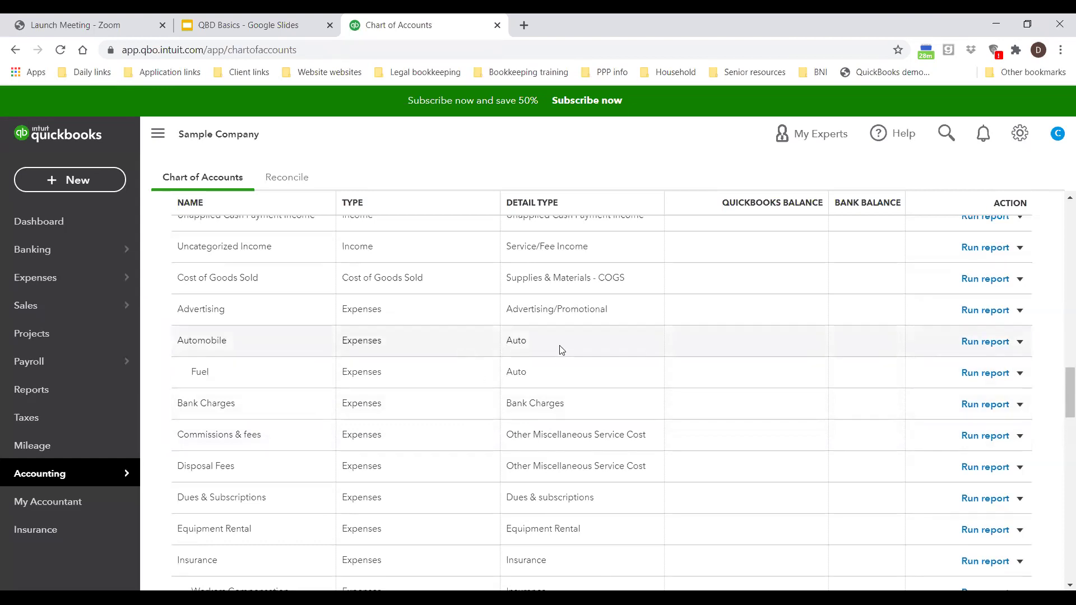
scroll(558, 350, up, 8)
scroll(559, 351, up, 10)
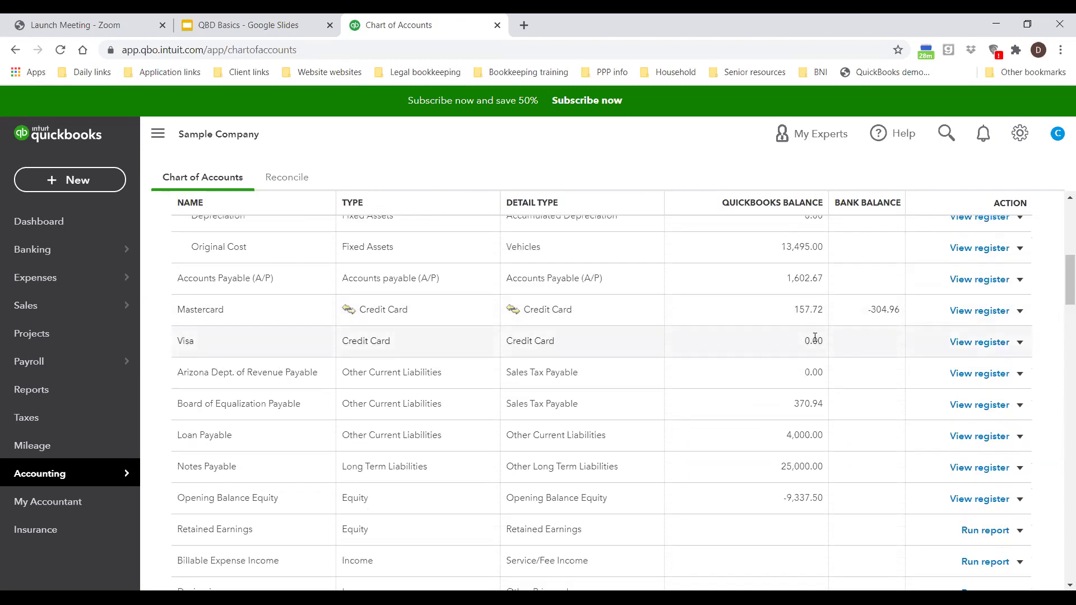
scroll(771, 347, up, 3)
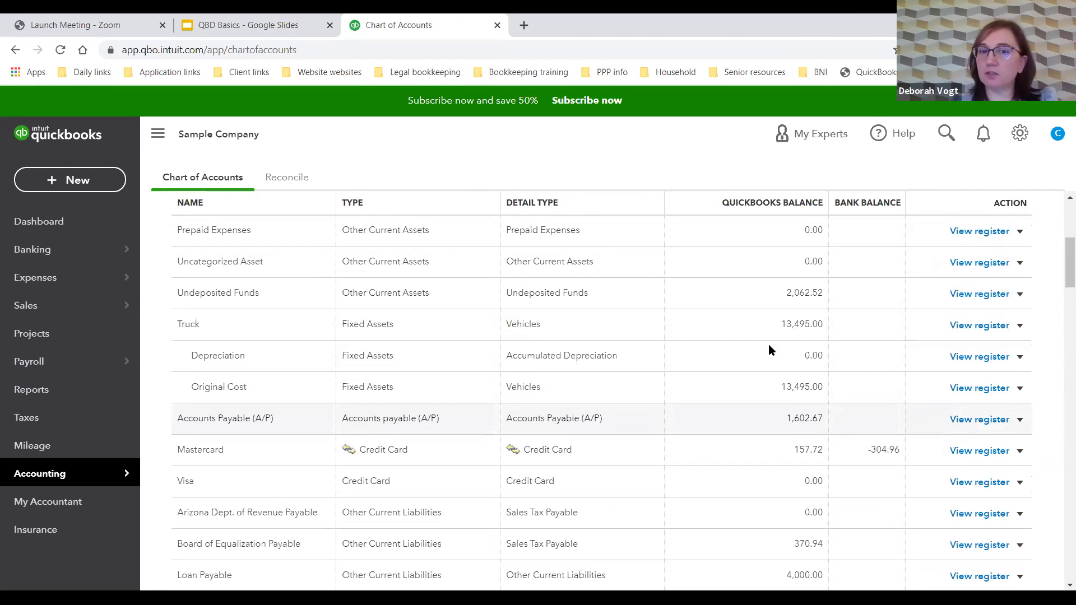
scroll(473, 386, up, 2)
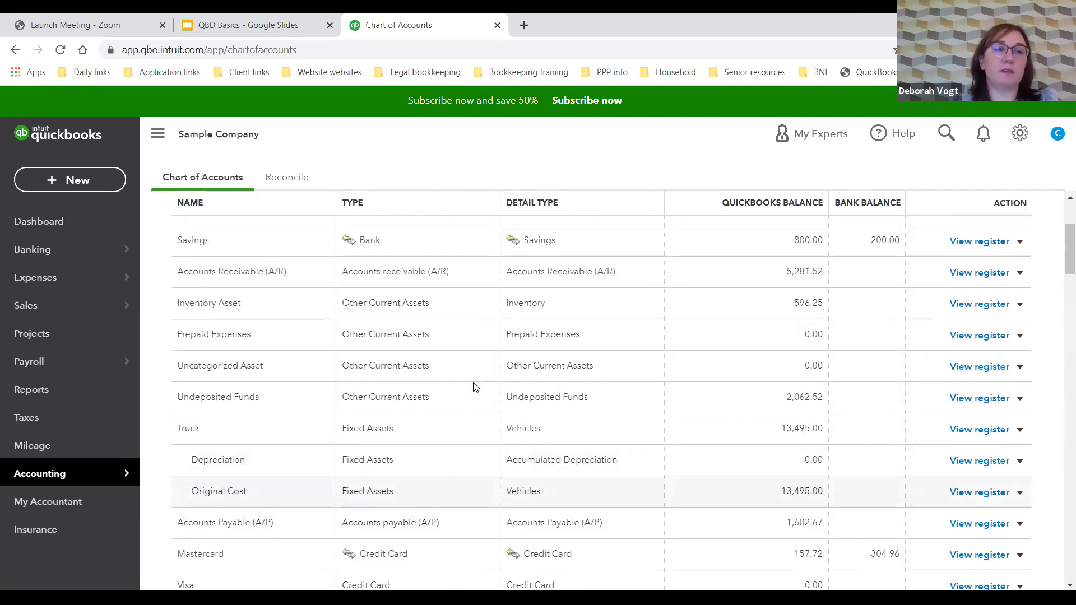
scroll(474, 387, up, 5)
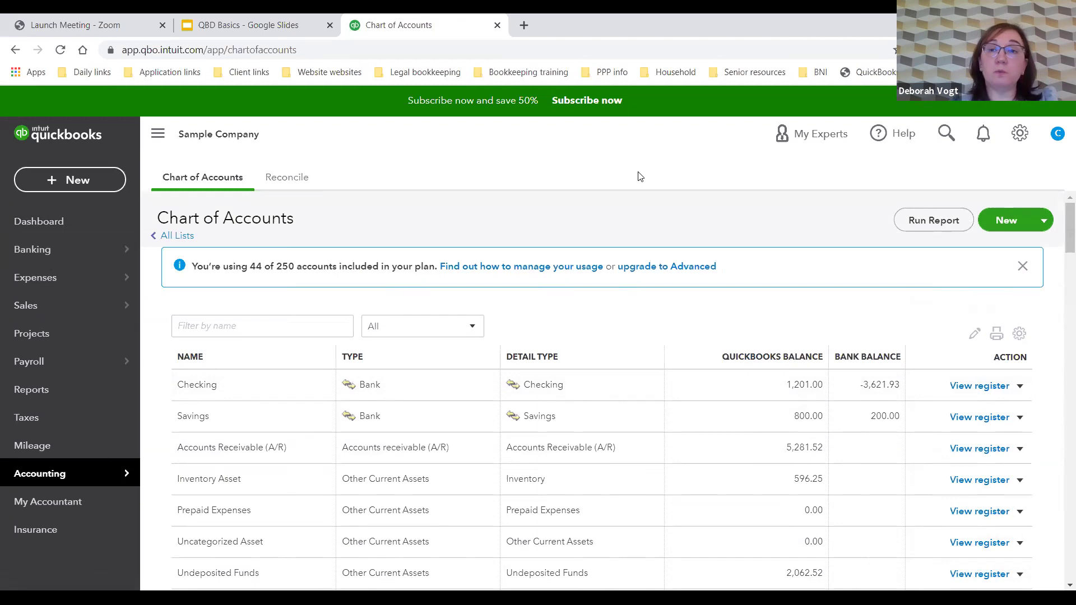
Step: Go to the All Lists page from the company settings menu
click(1017, 136)
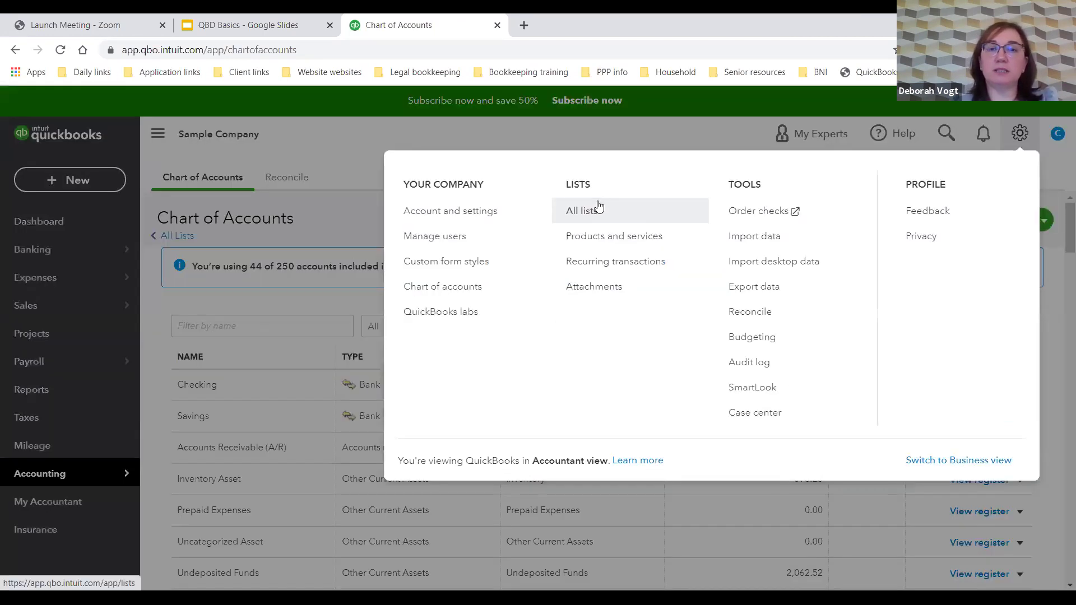
click(598, 208)
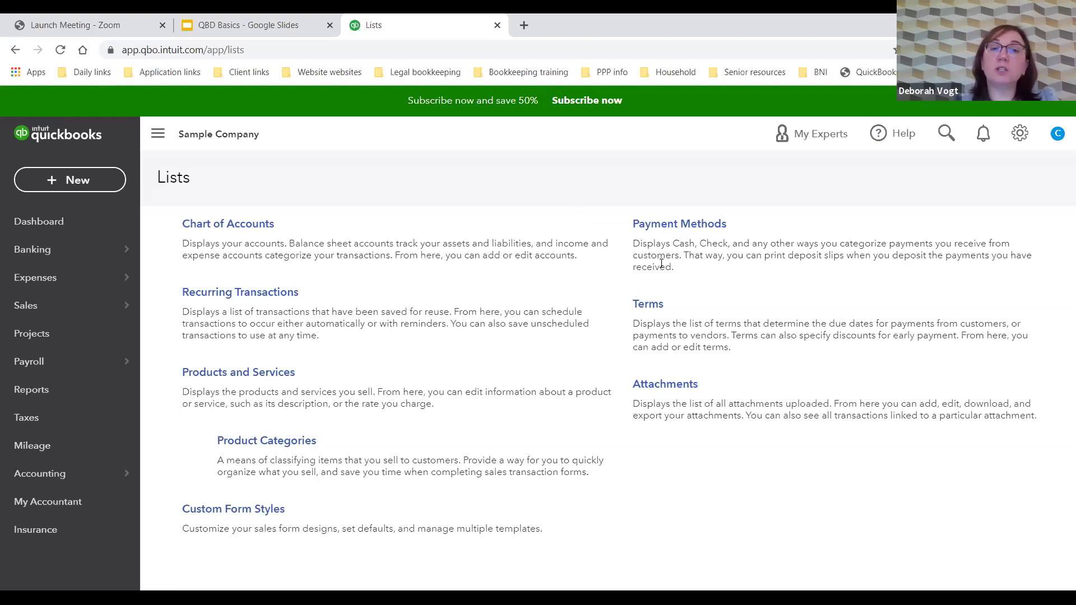
click(1016, 135)
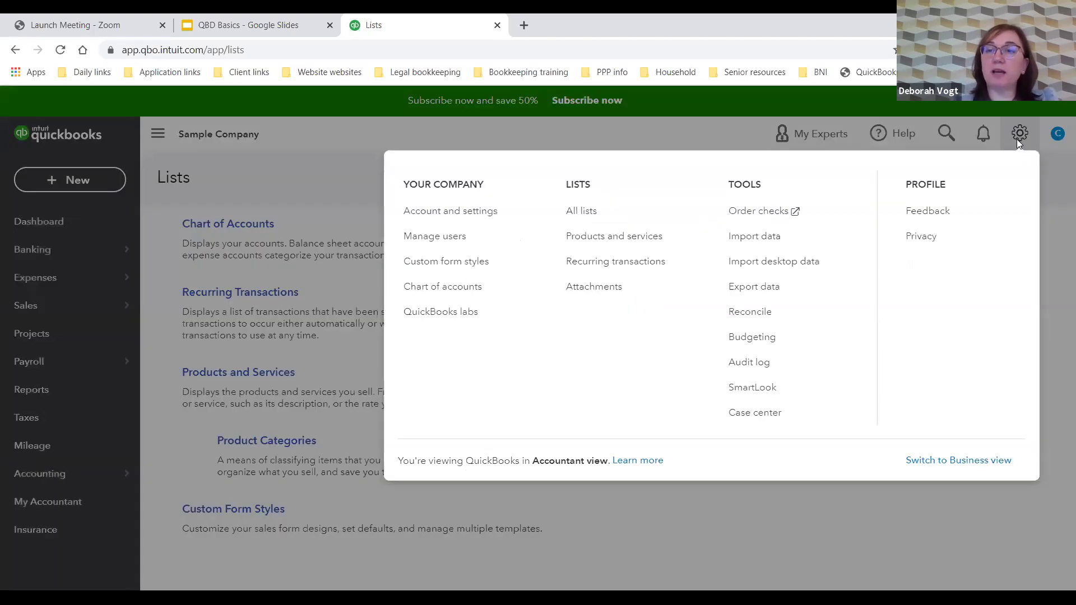
click(581, 211)
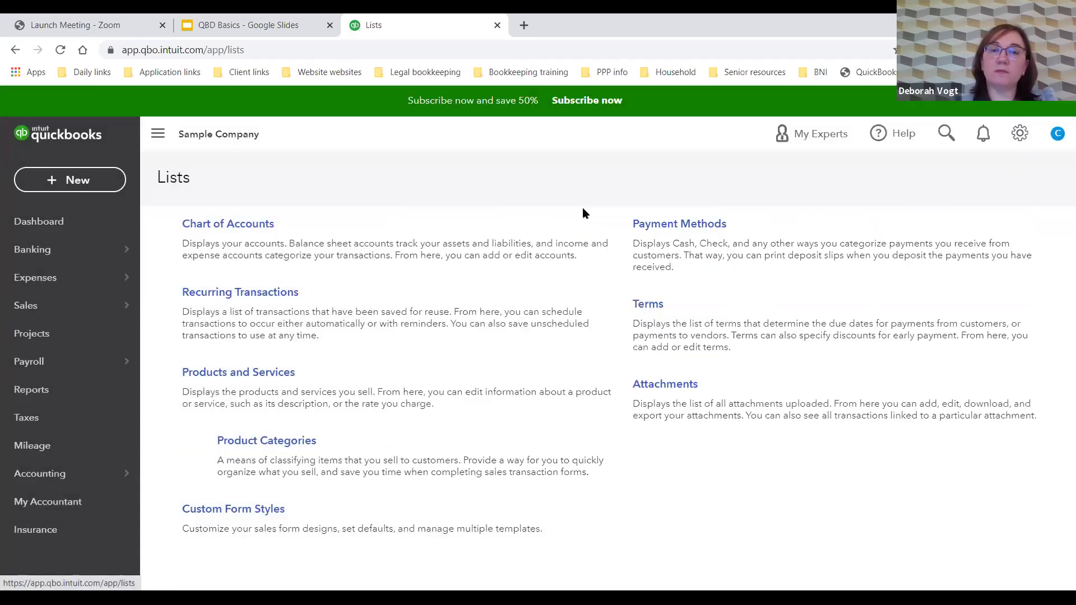
Step: Open Products and Services and review items like Pump and Rock Fountain with their prices and quantities
click(261, 371)
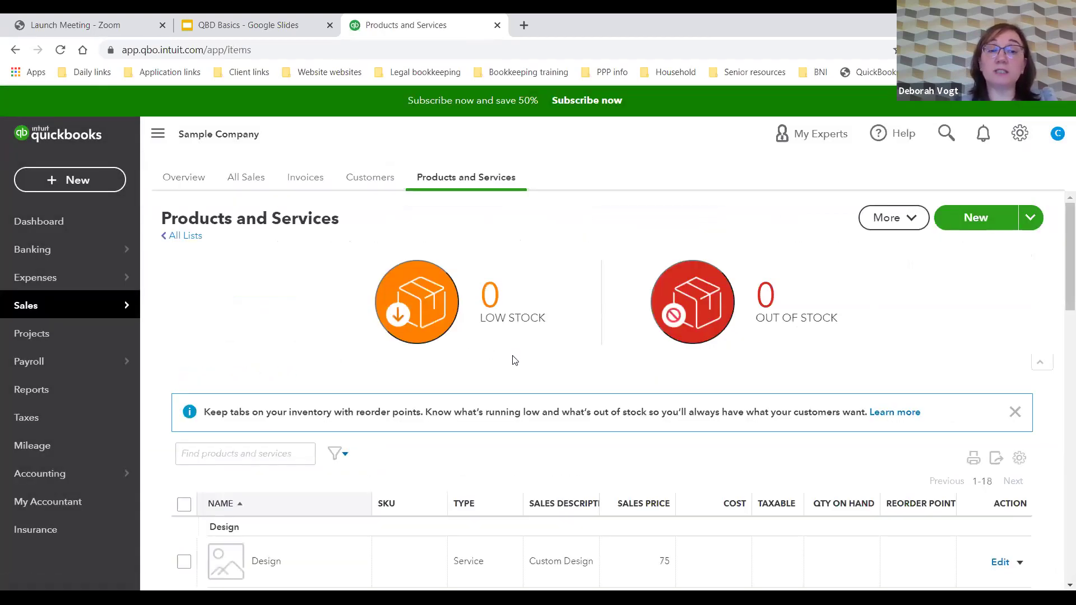
scroll(514, 360, down, 4)
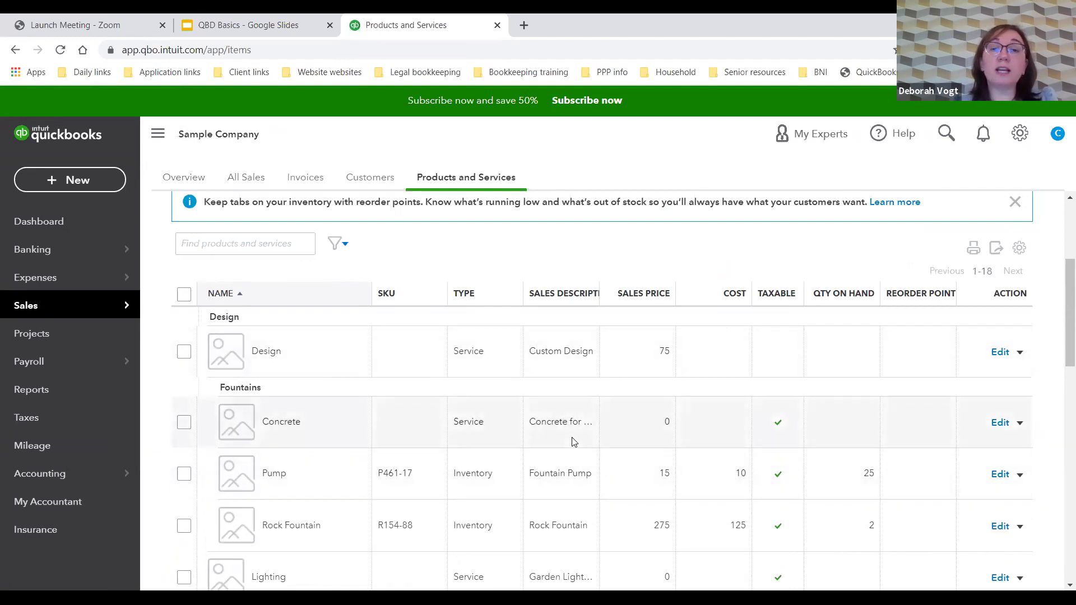
scroll(573, 441, down, 1)
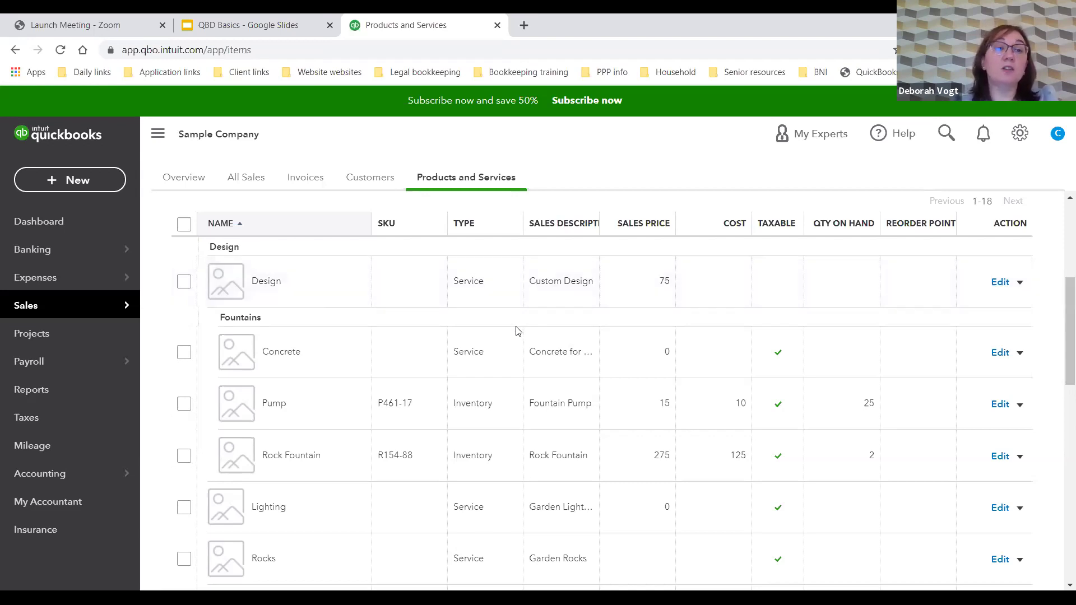
scroll(514, 355, down, 1)
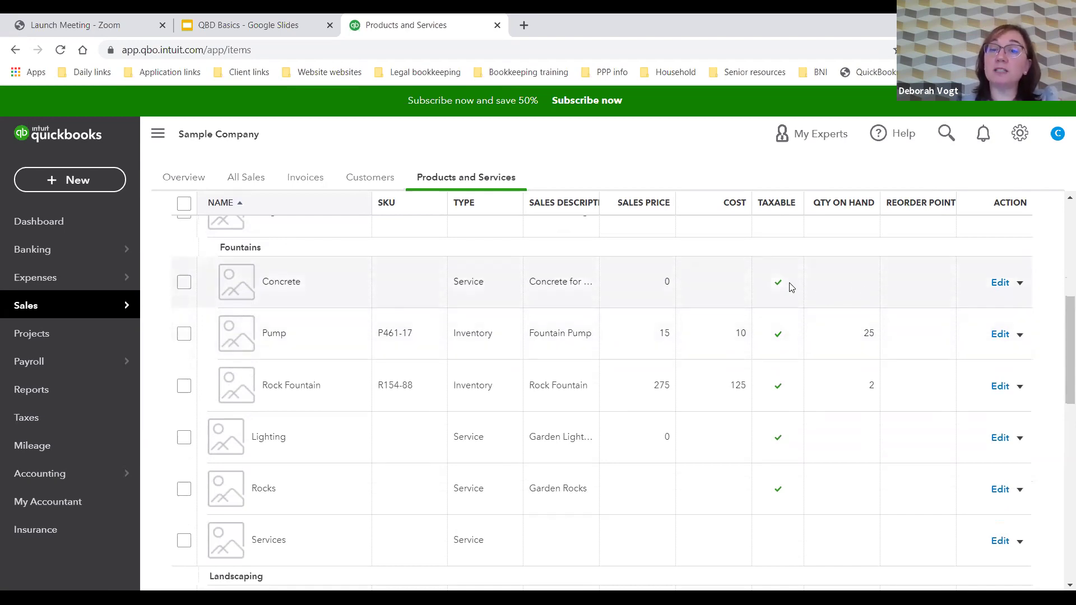
scroll(788, 299, up, 1)
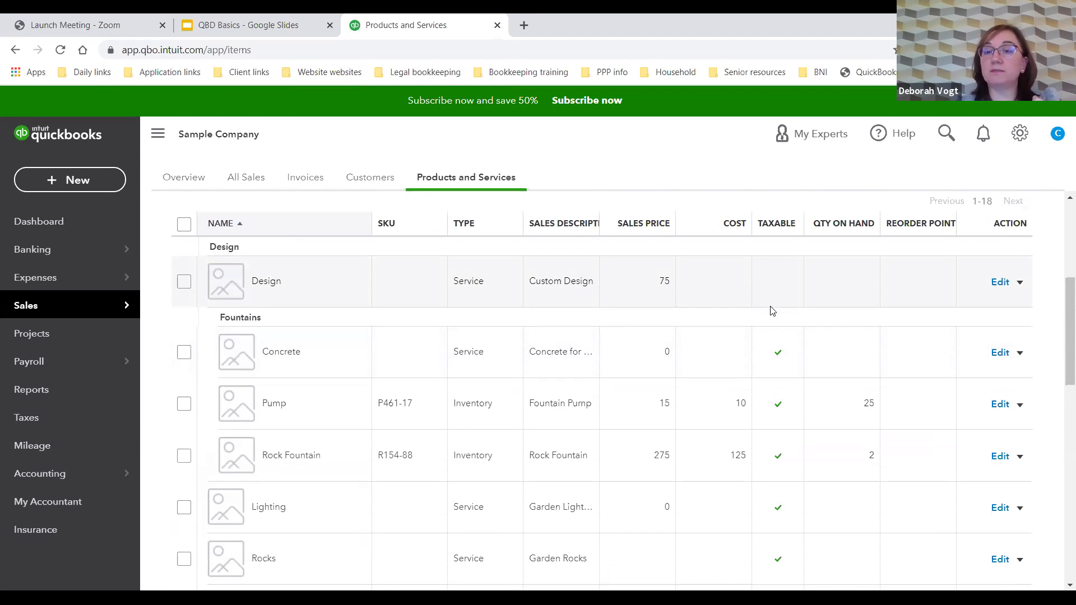
scroll(770, 335, down, 1)
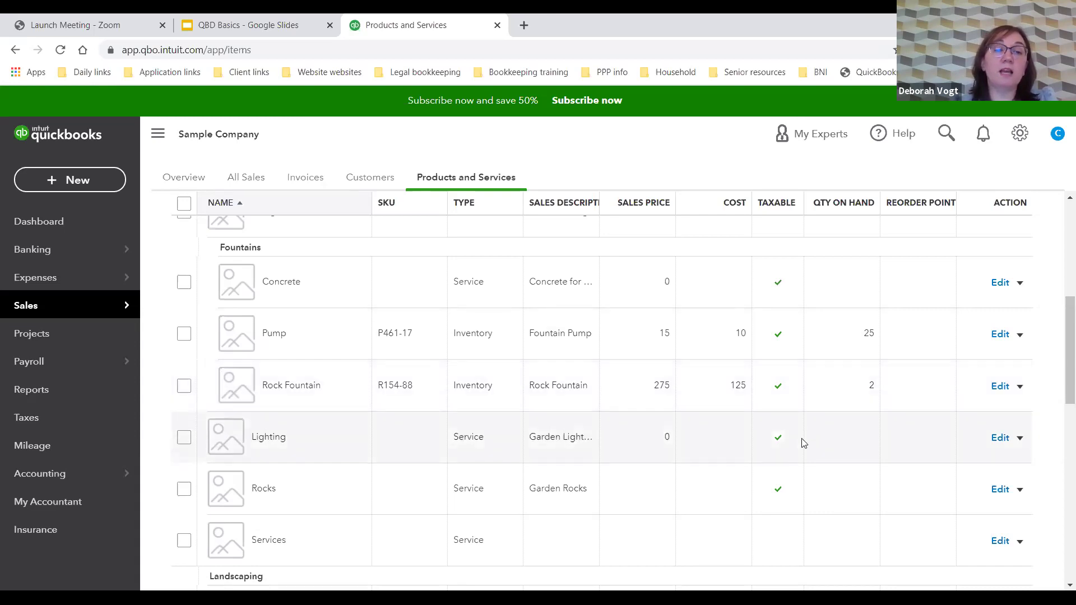
scroll(802, 439, down, 3)
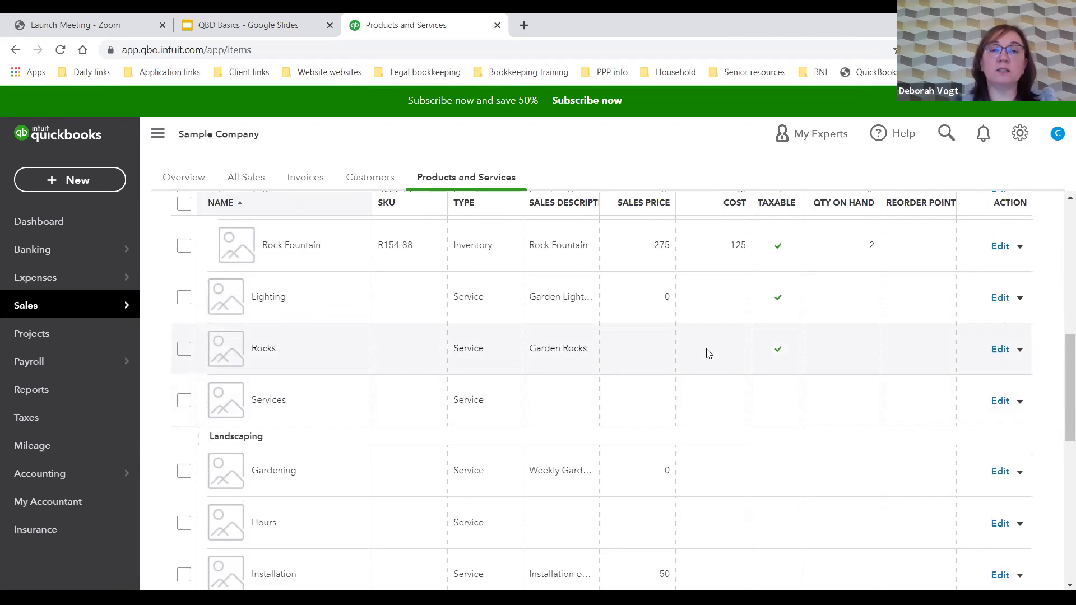
scroll(704, 372, down, 3)
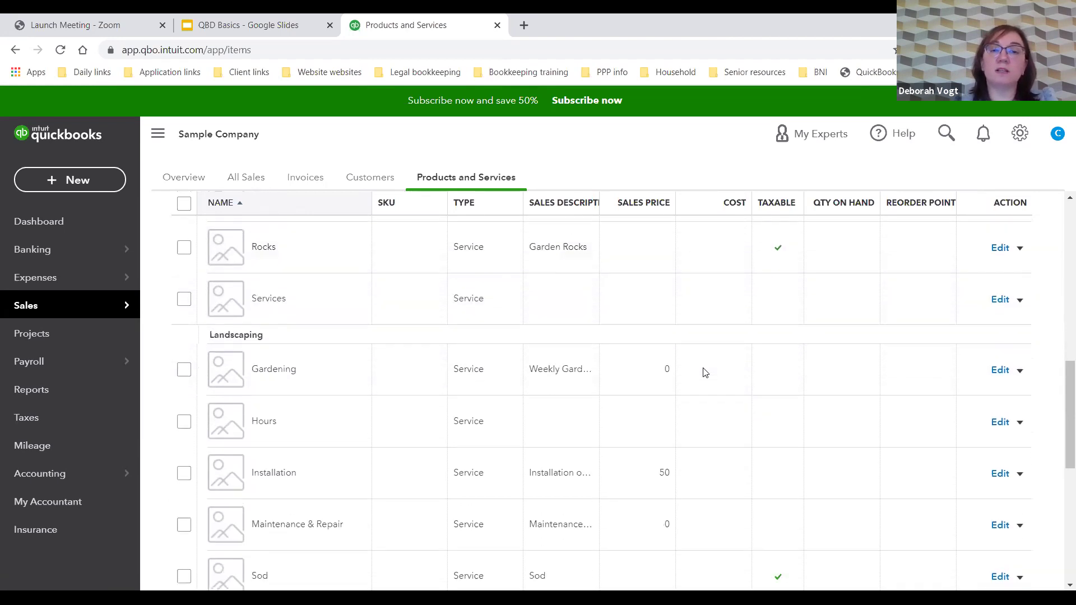
scroll(704, 373, down, 1)
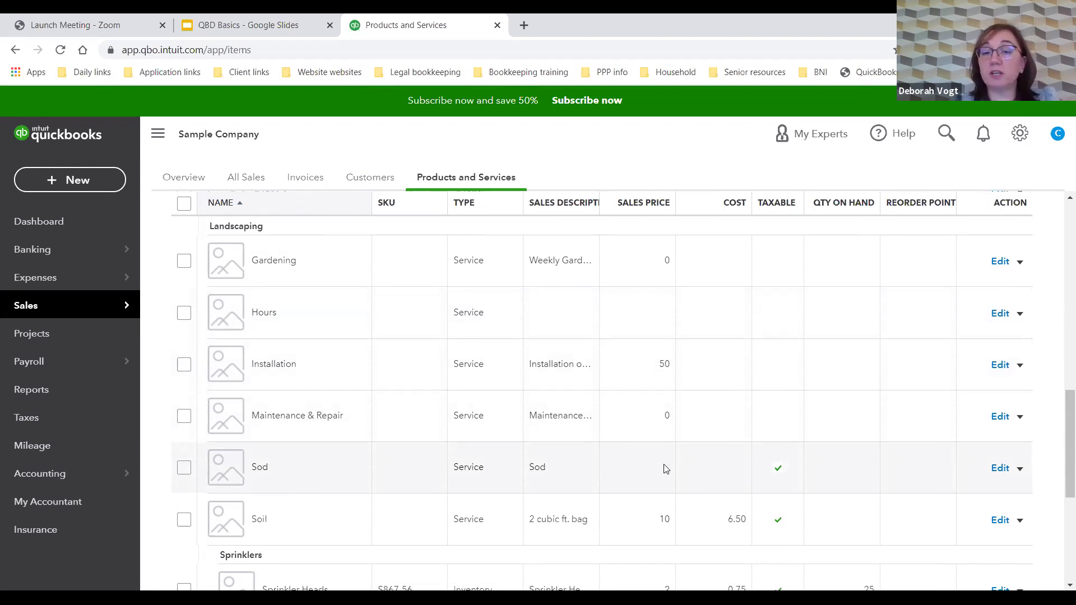
click(1001, 469)
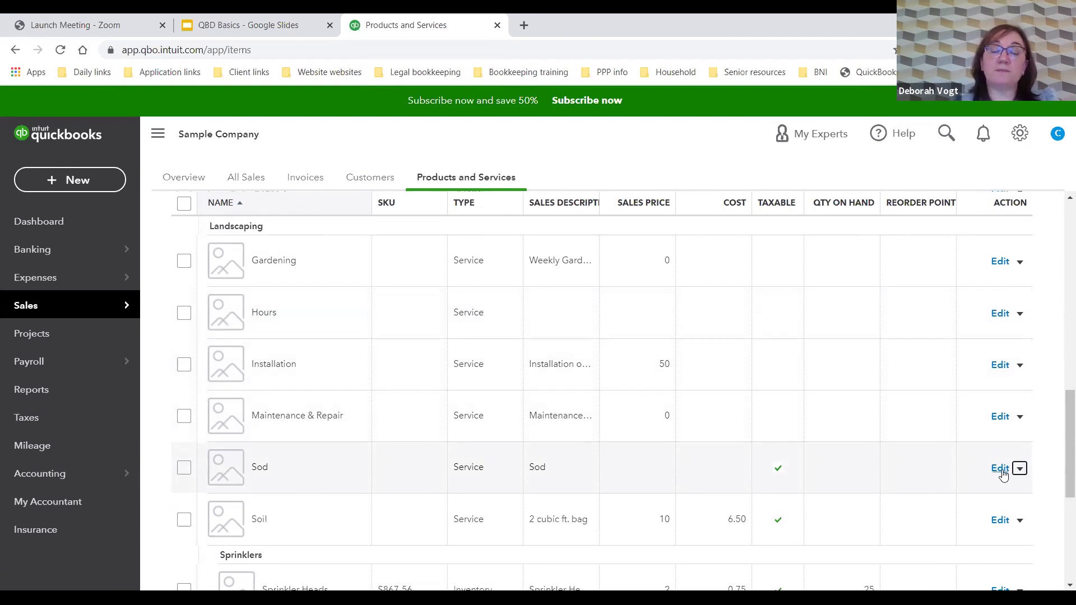
click(1001, 469)
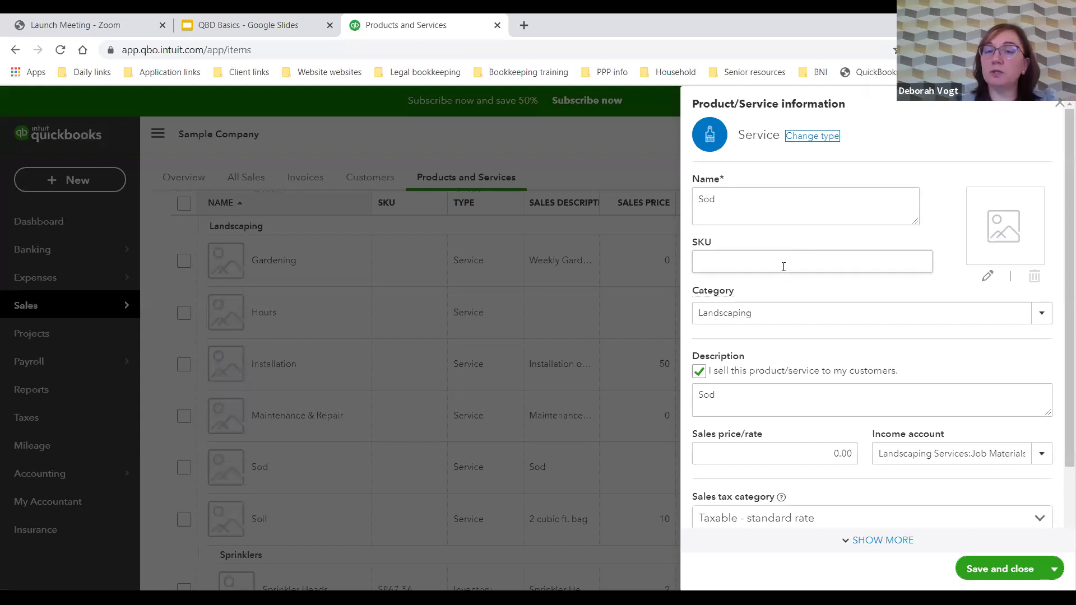
scroll(781, 309, down, 2)
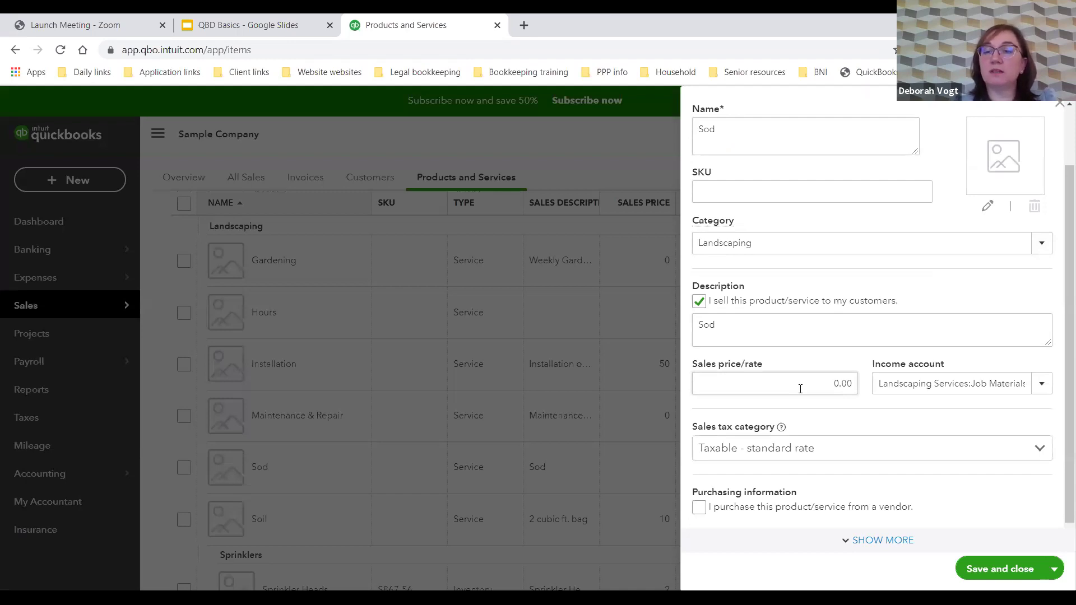
scroll(800, 389, down, 1)
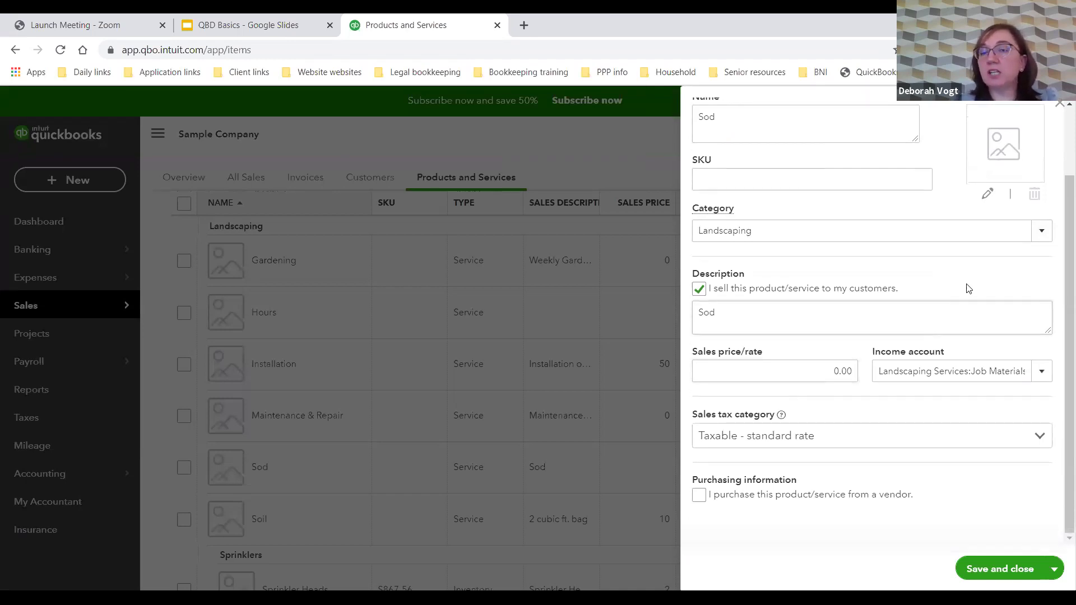
scroll(994, 272, up, 2)
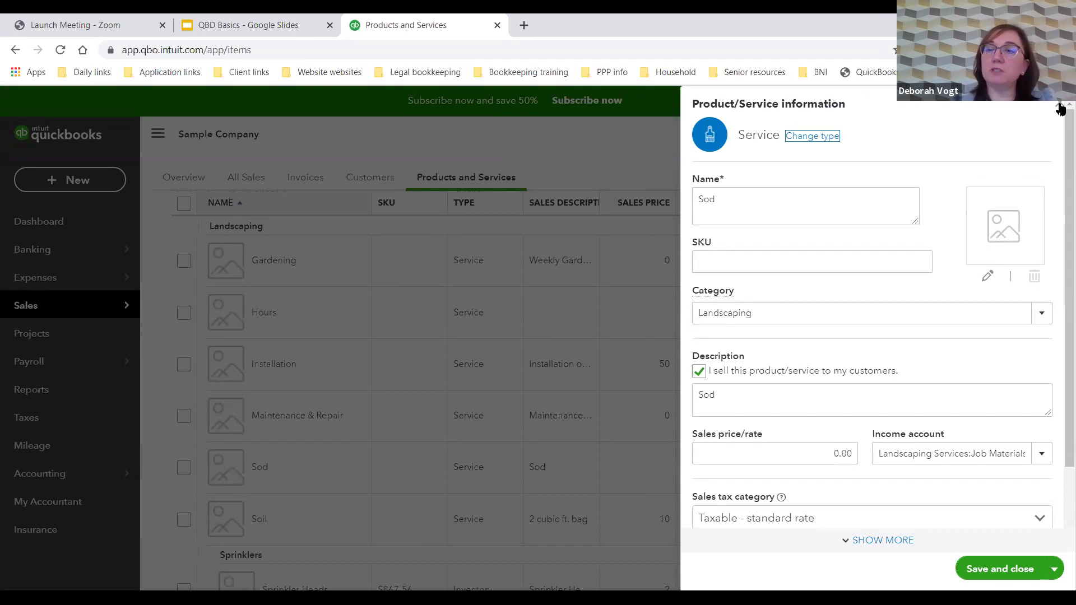
click(1060, 107)
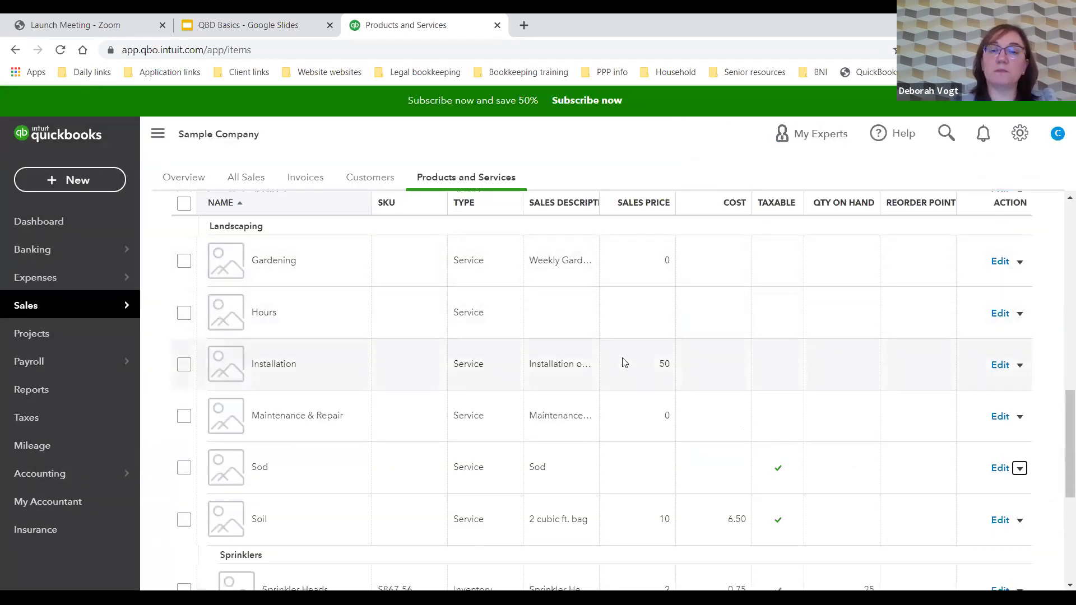
scroll(624, 361, down, 1)
scroll(624, 363, down, 2)
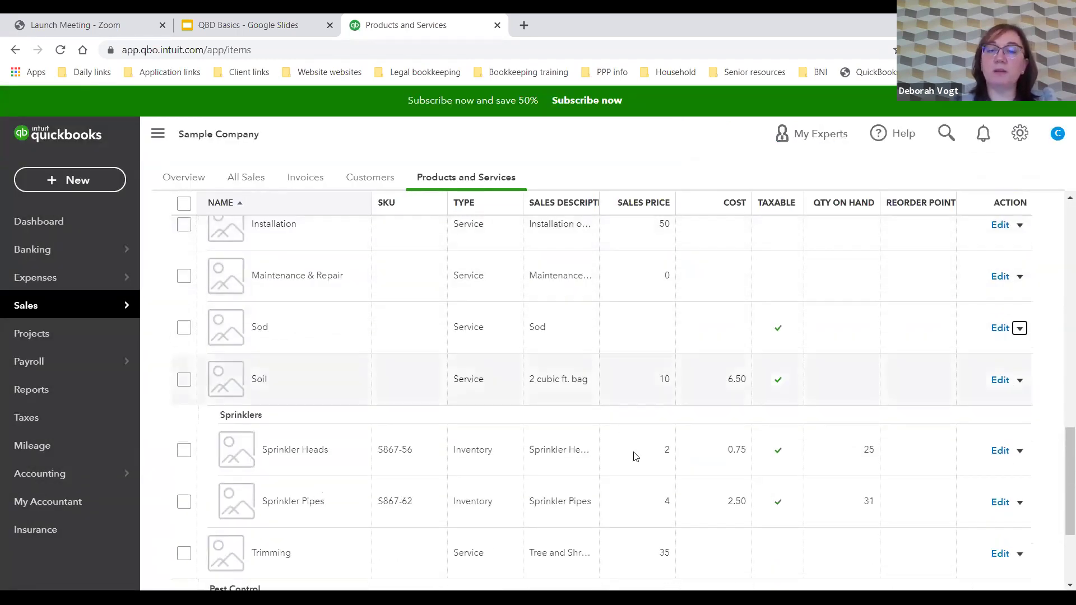
click(1020, 454)
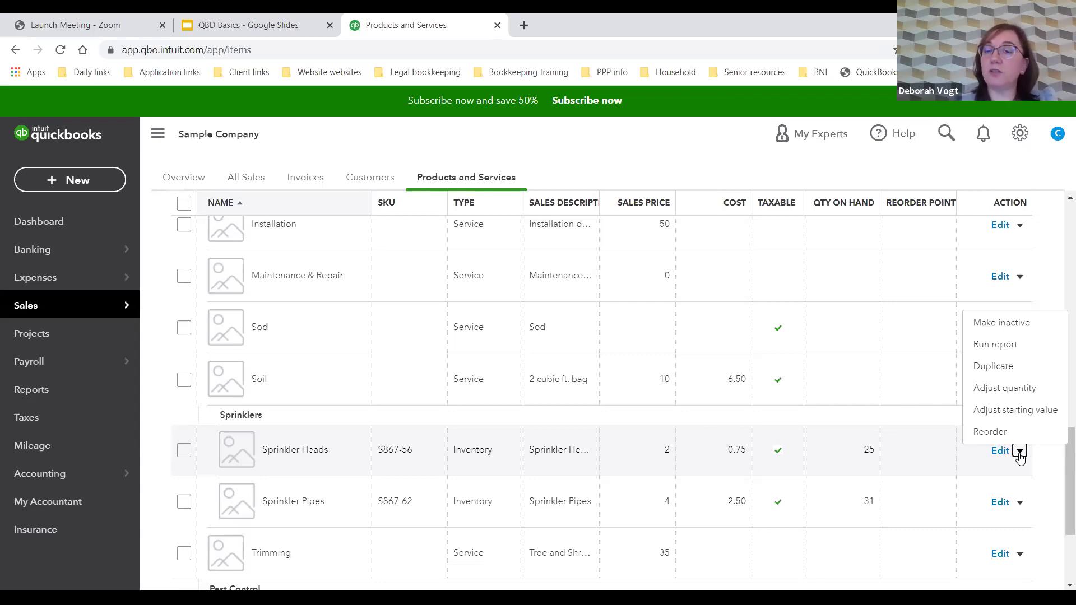
click(1020, 454)
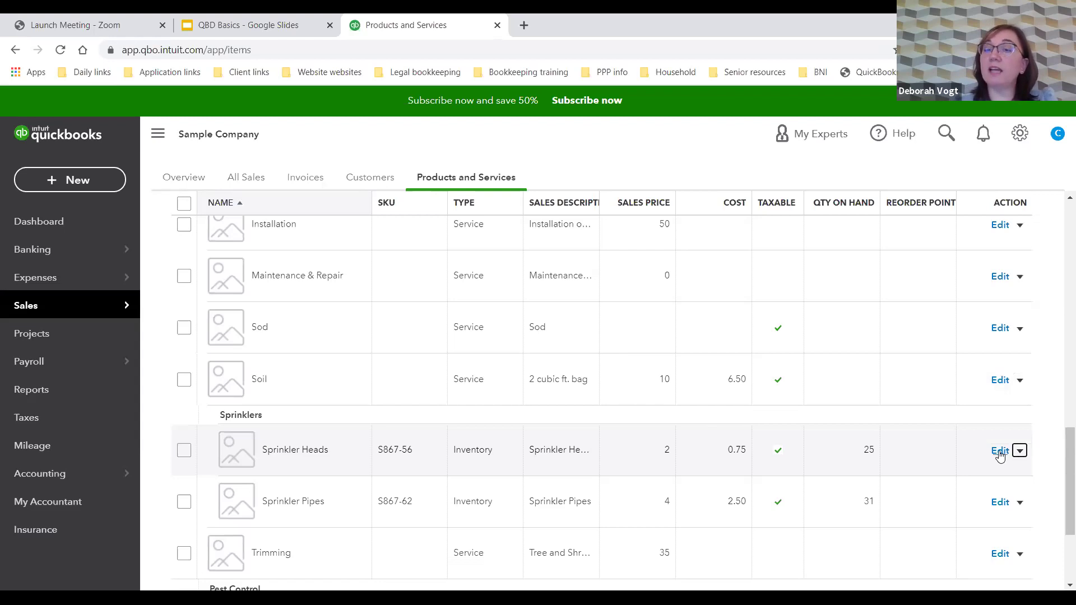
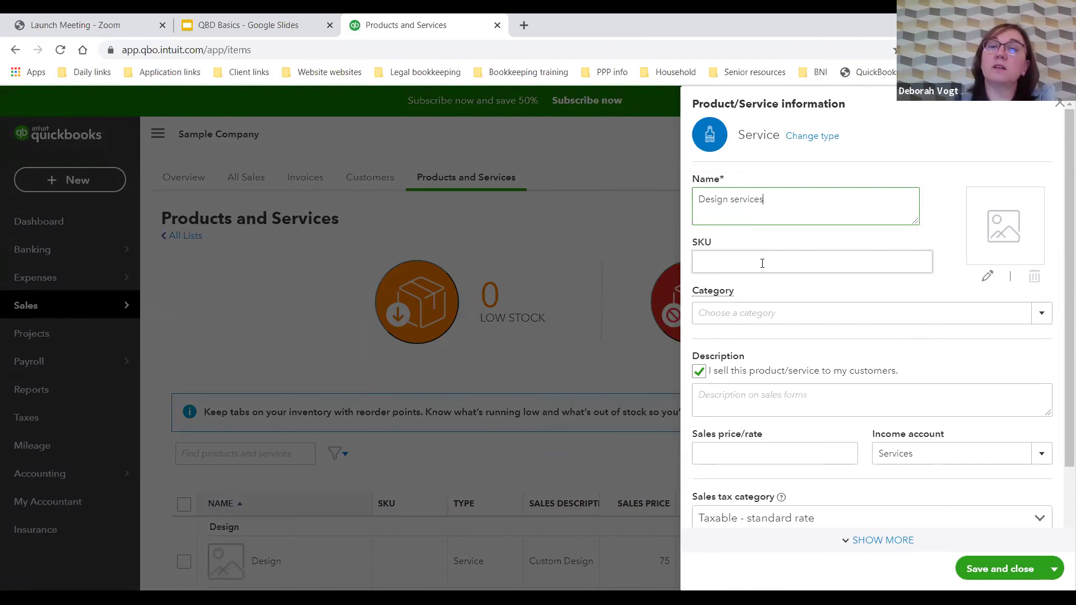
Step: File the Design services item under the Design category with a 100.00 sales price
click(761, 315)
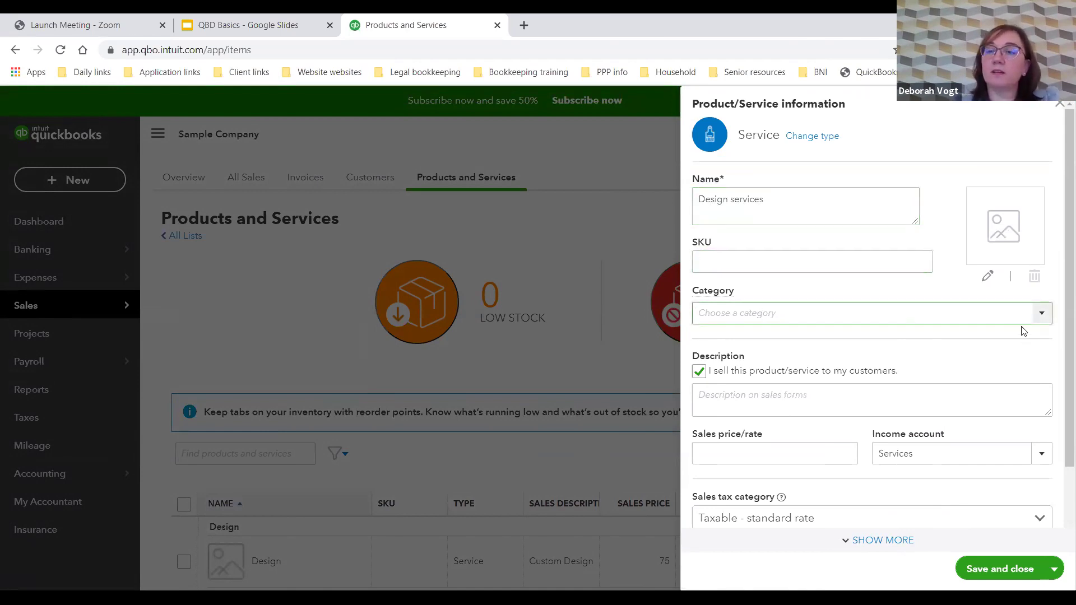
click(1043, 316)
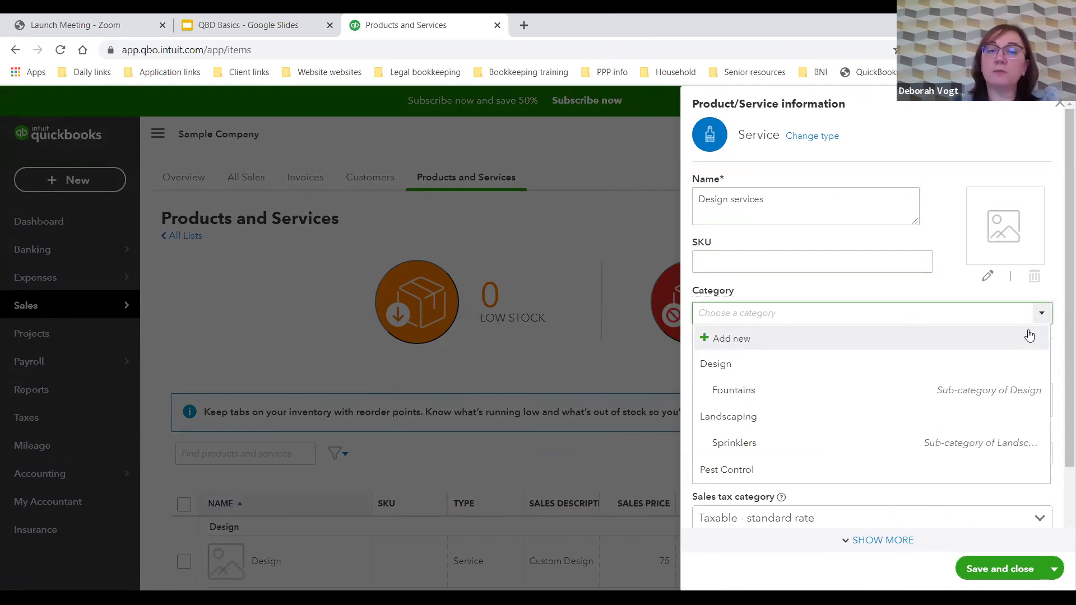
click(1019, 368)
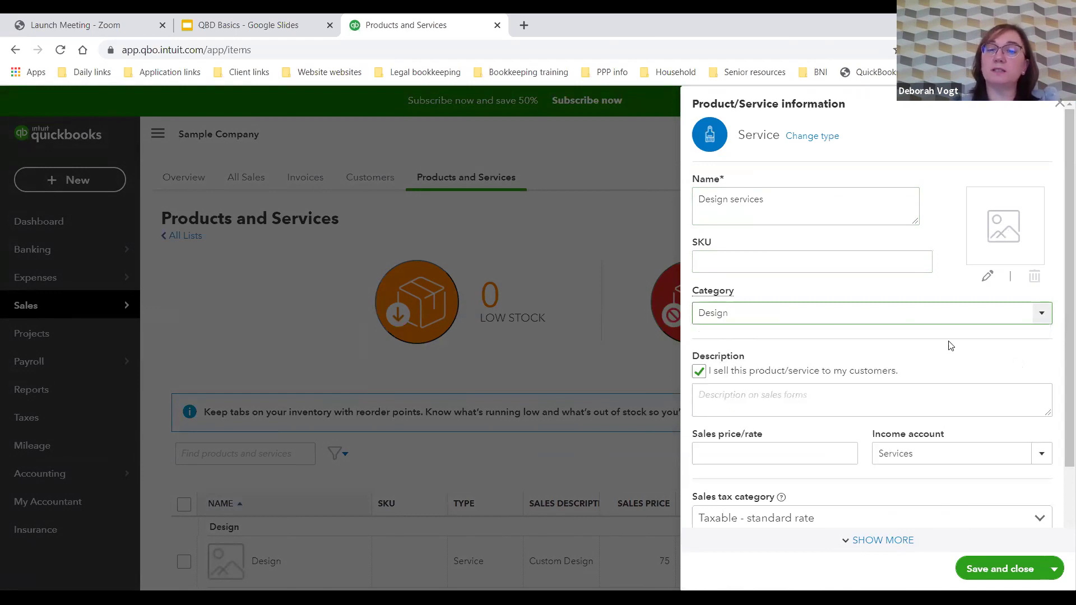
scroll(938, 297, down, 2)
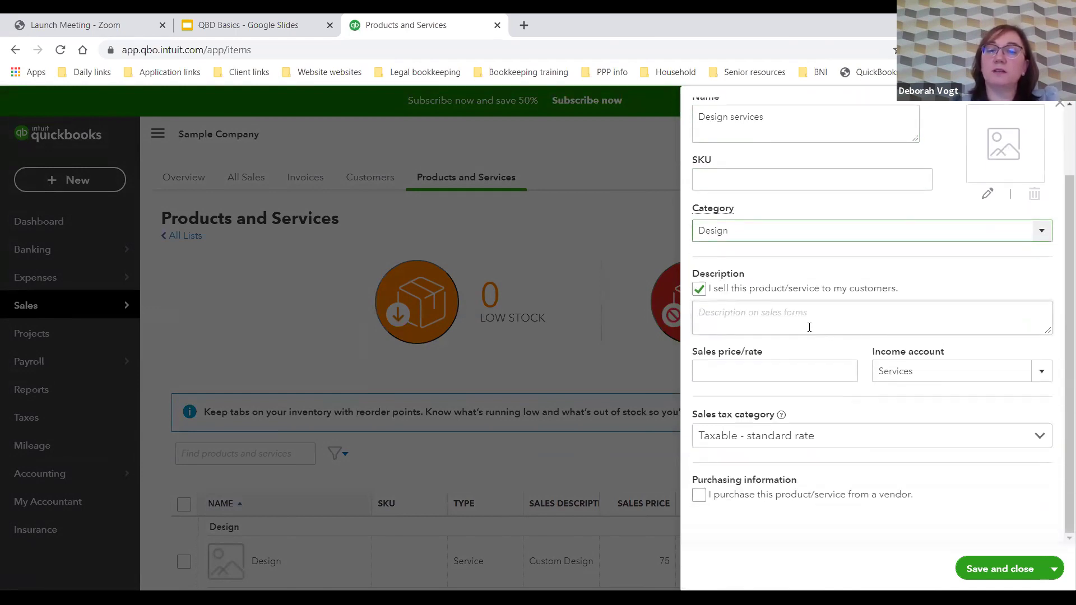
click(707, 365)
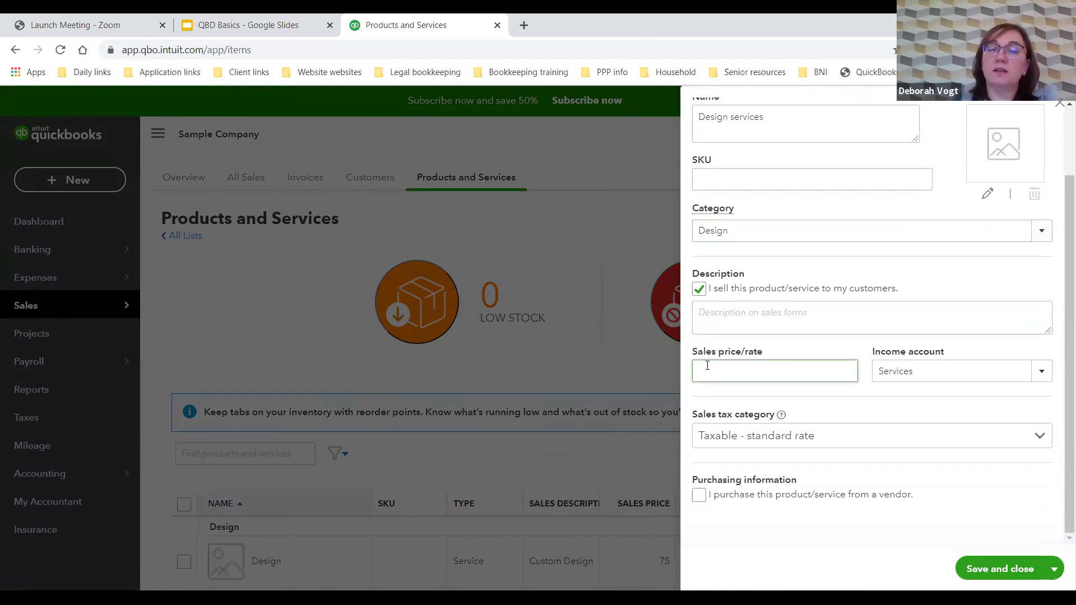
text(100.00)
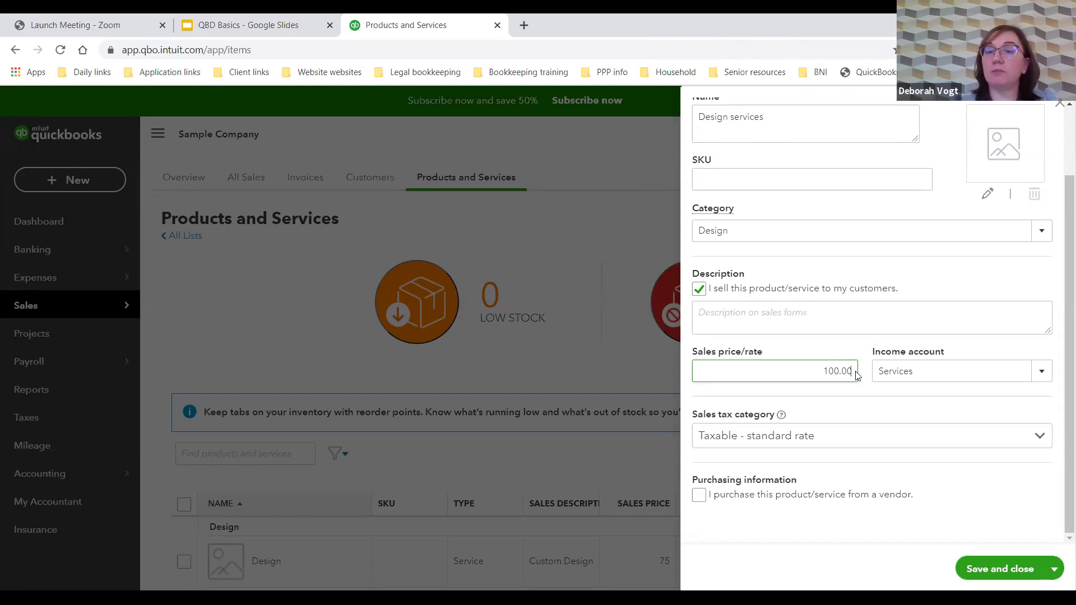
click(1042, 373)
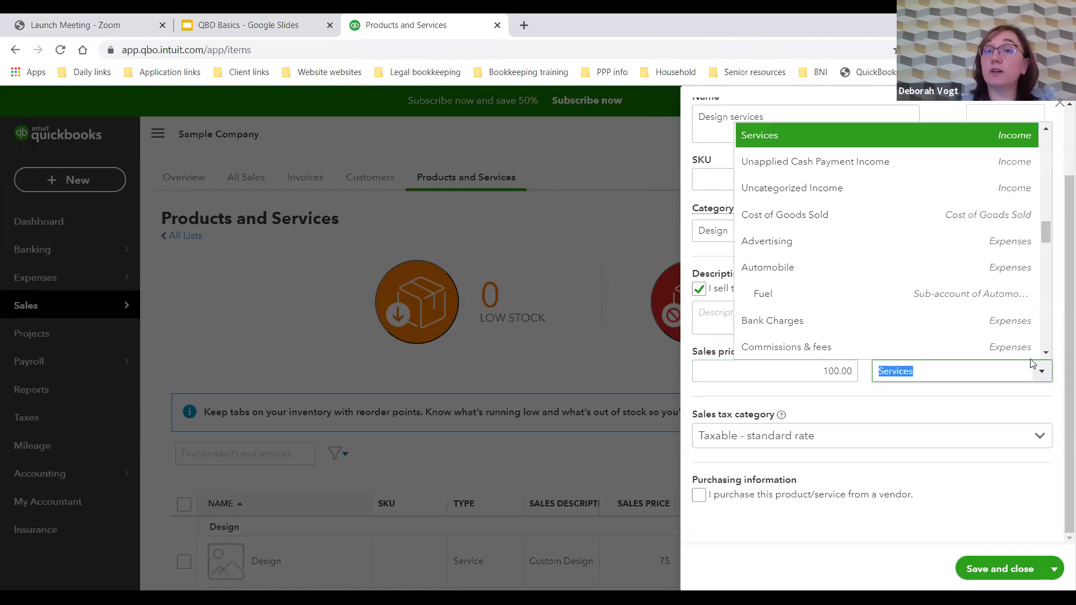
Step: Keep Services as income account, set sales tax to Nontaxable, and save Design services
click(881, 140)
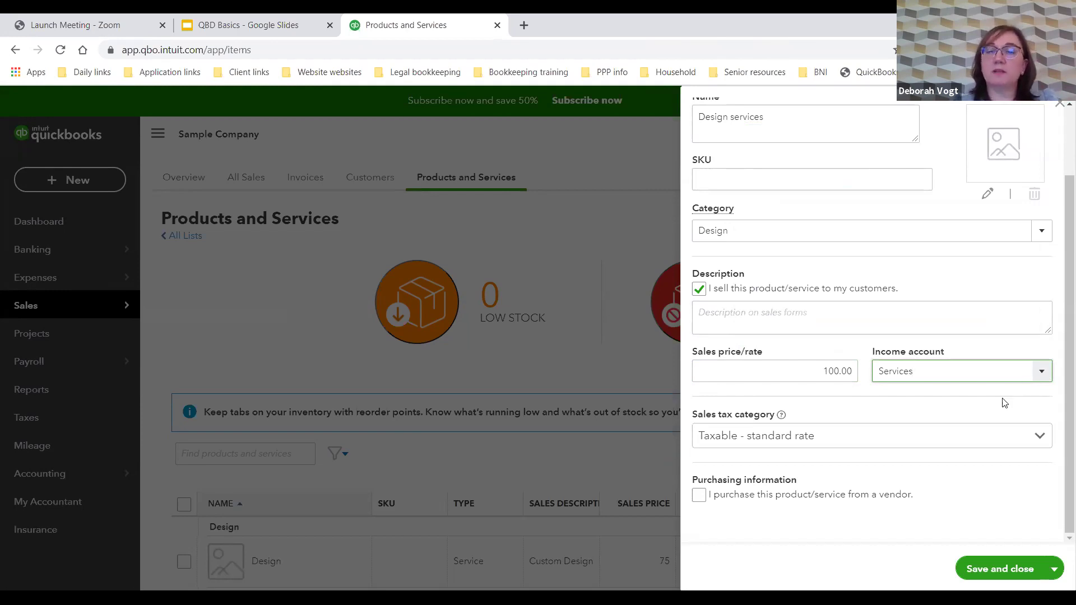
click(1040, 436)
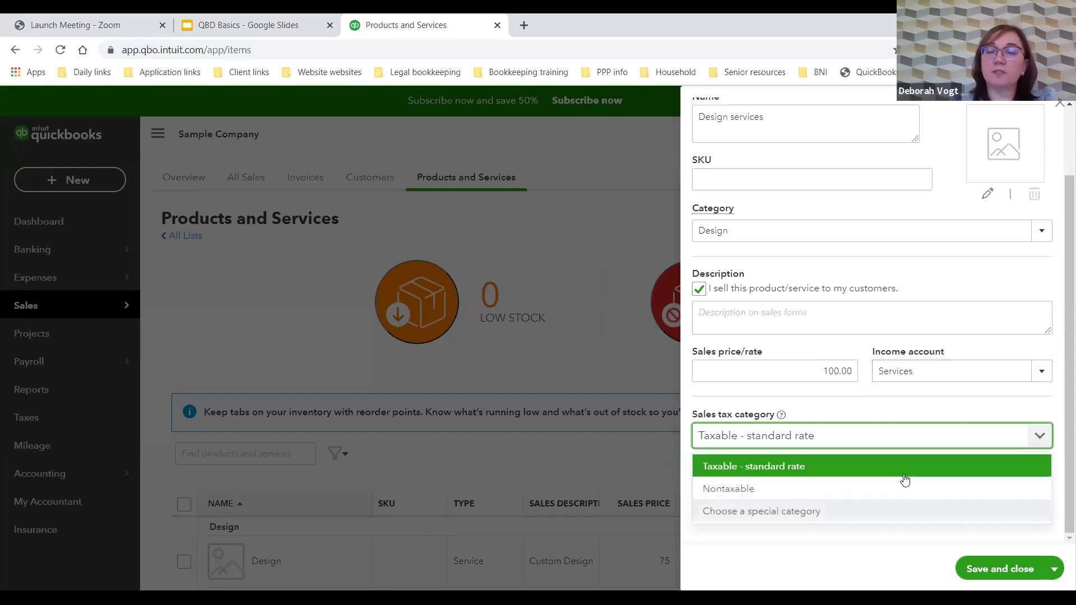
click(889, 489)
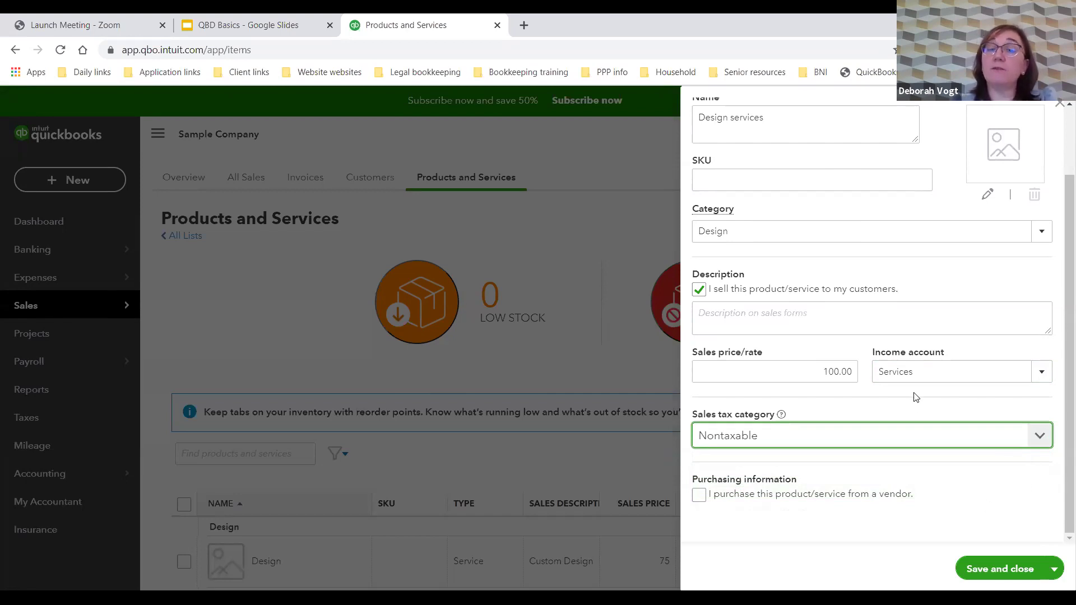
click(698, 496)
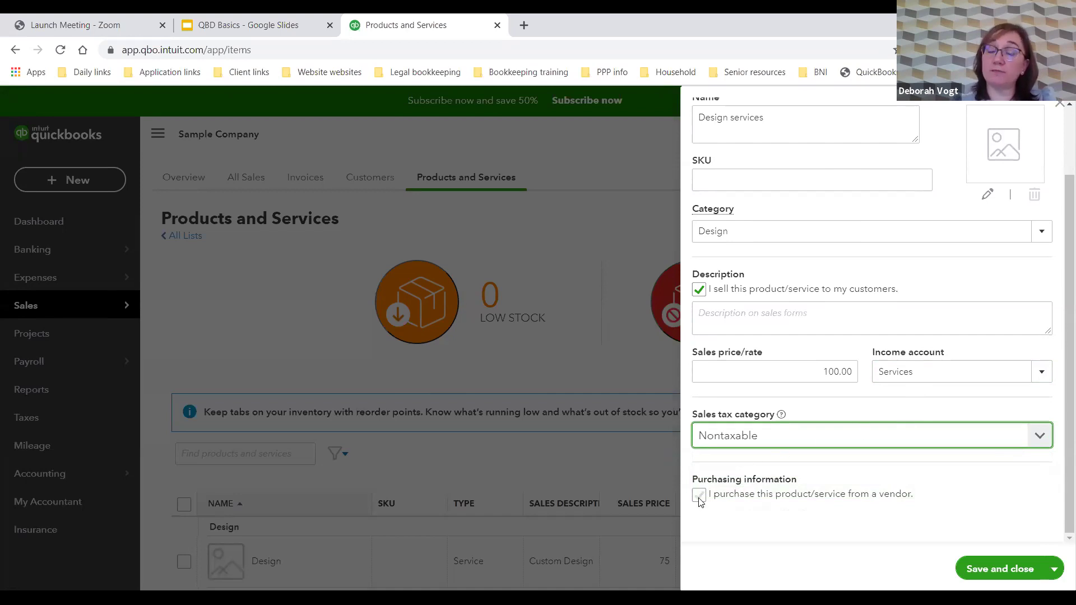
scroll(807, 465, down, 3)
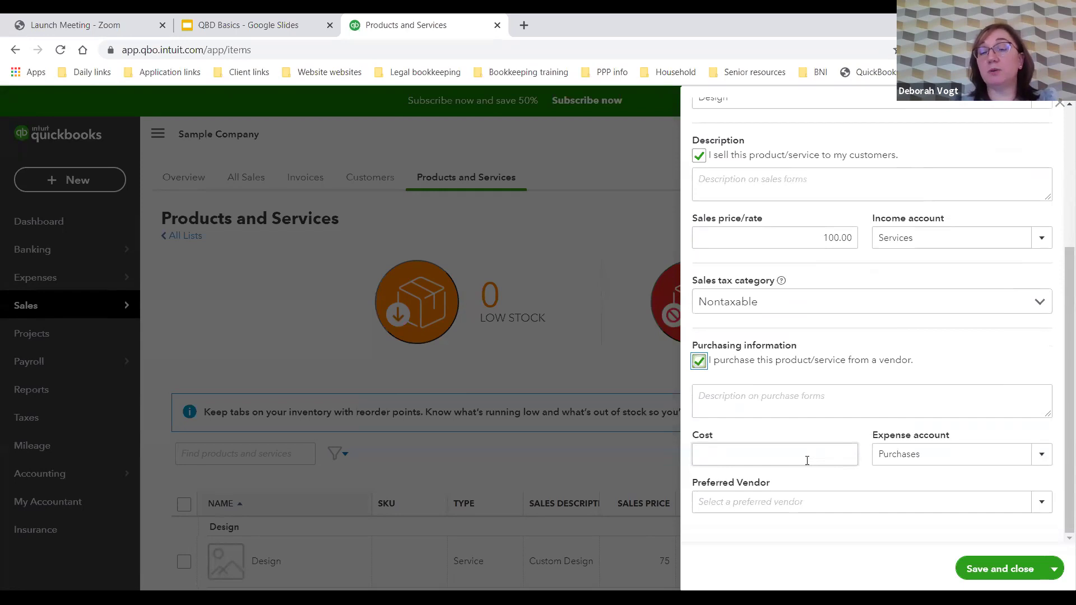
click(701, 362)
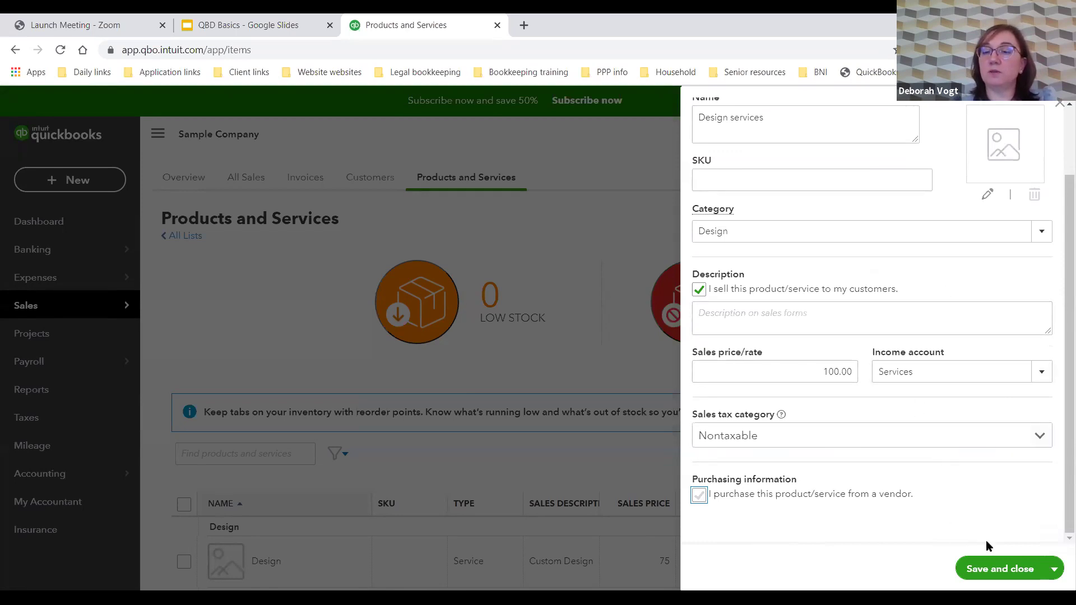
click(997, 577)
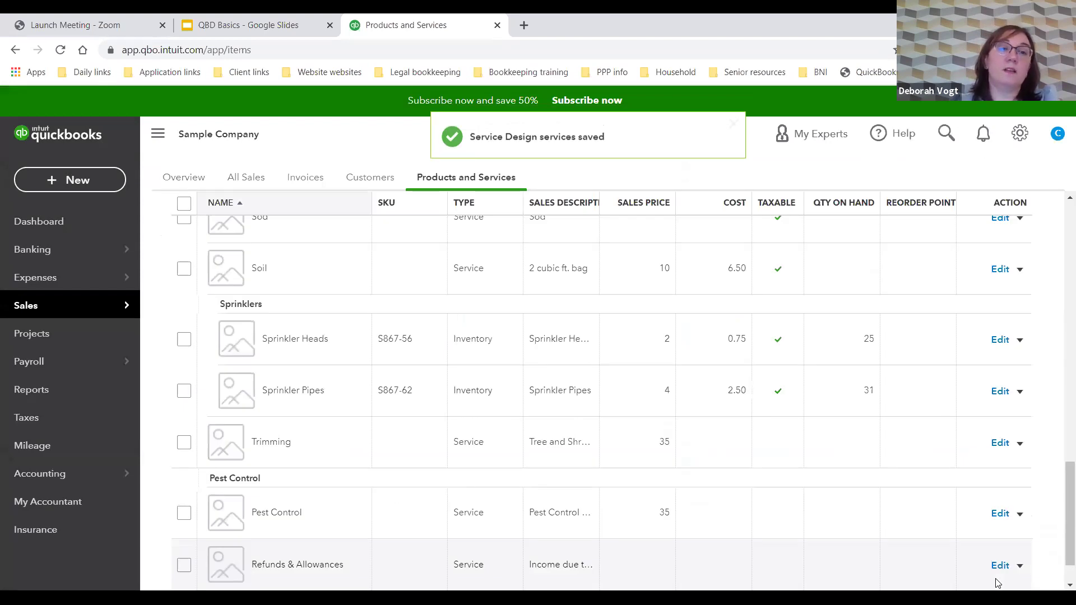
Step: Check Design services is listed at 100, then start creating a new product or service
scroll(649, 490, down, 4)
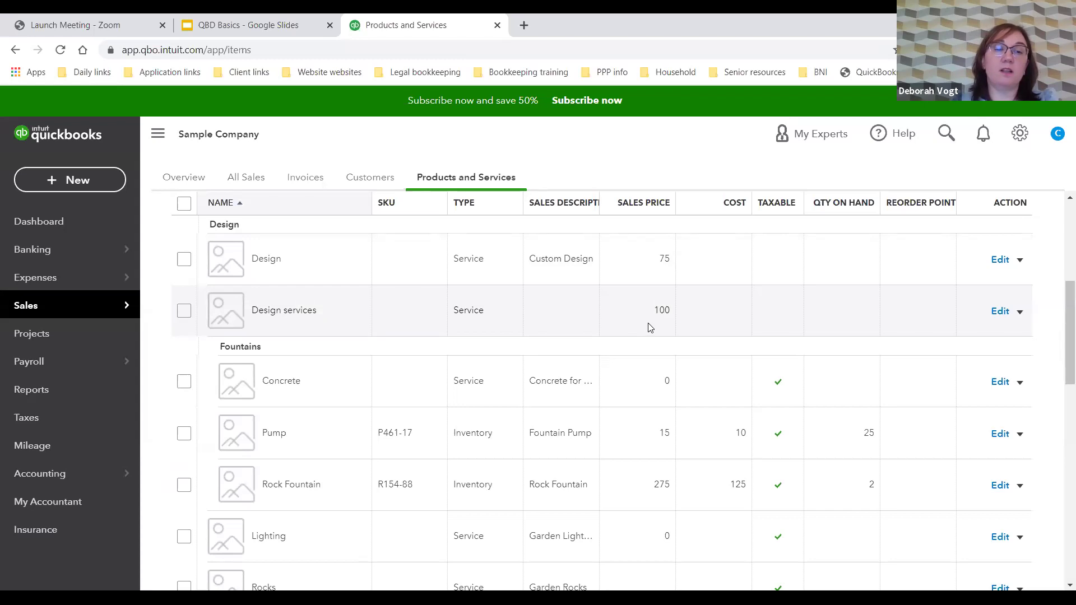
scroll(936, 278, up, 5)
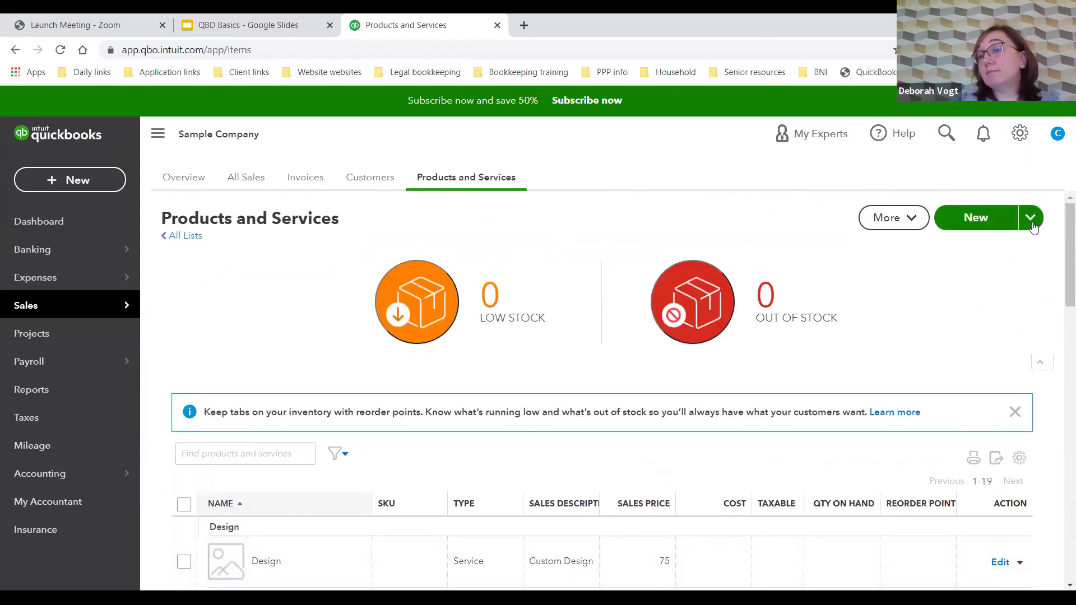
click(1034, 227)
click(979, 228)
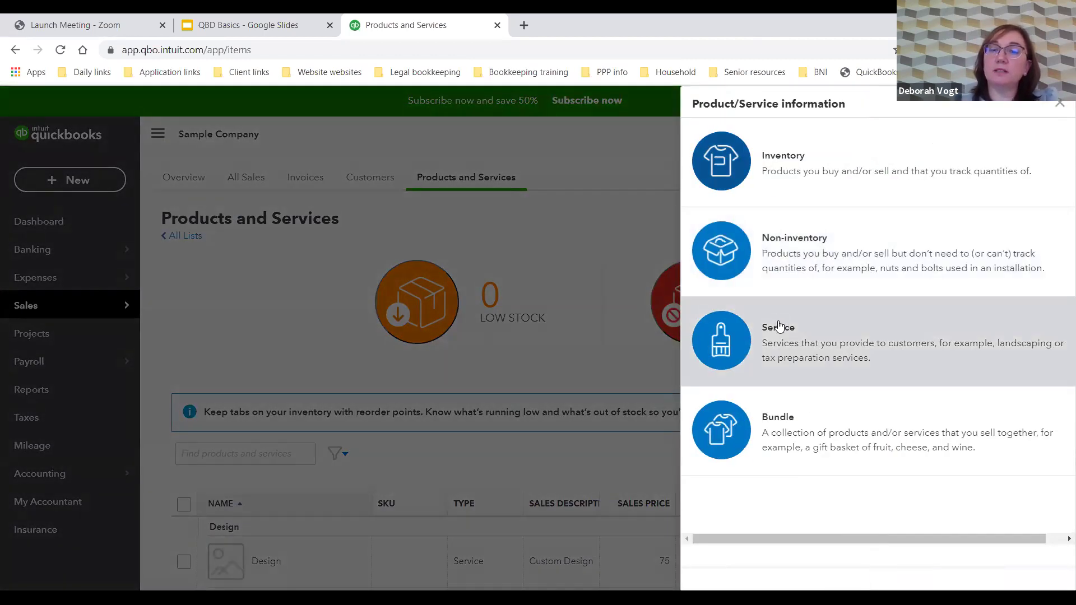
Step: Start an inventory item named 'Brick Fire Pit' with SKU 8880KK
click(785, 162)
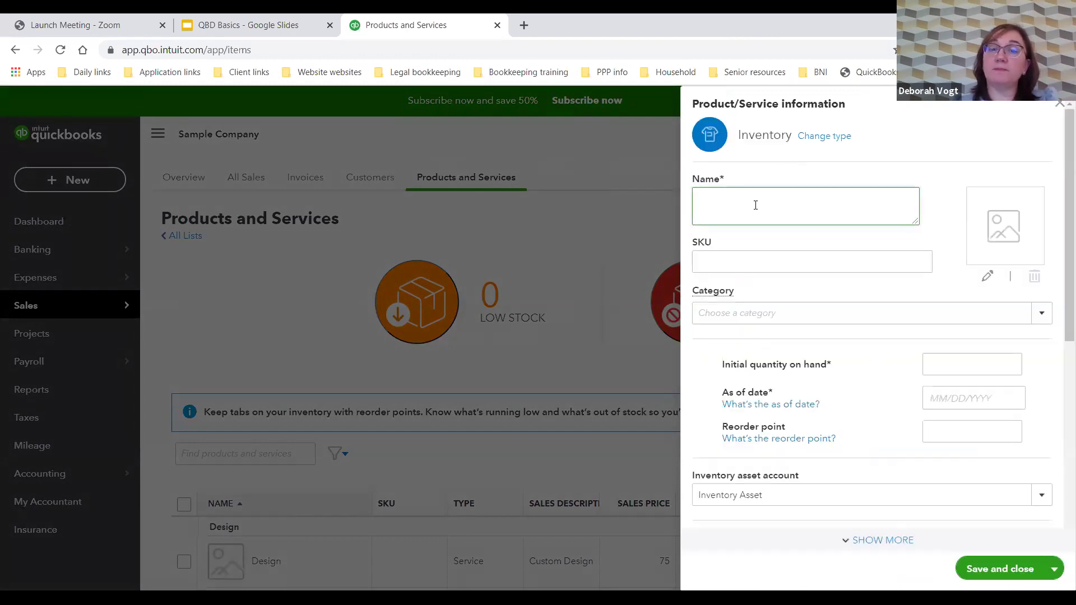
text(B)
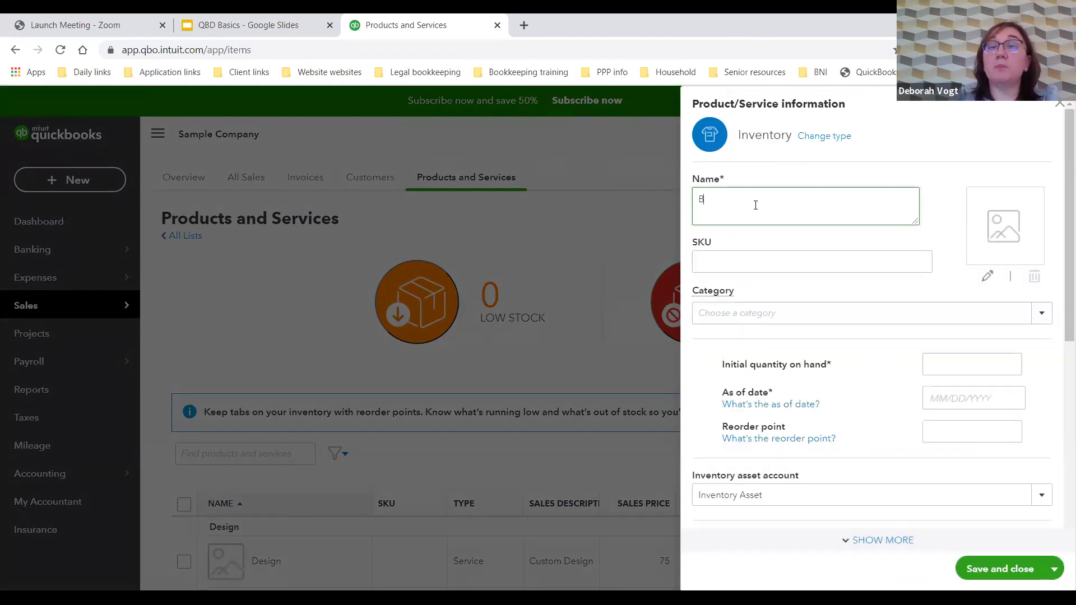
text(rick Fire Pit)
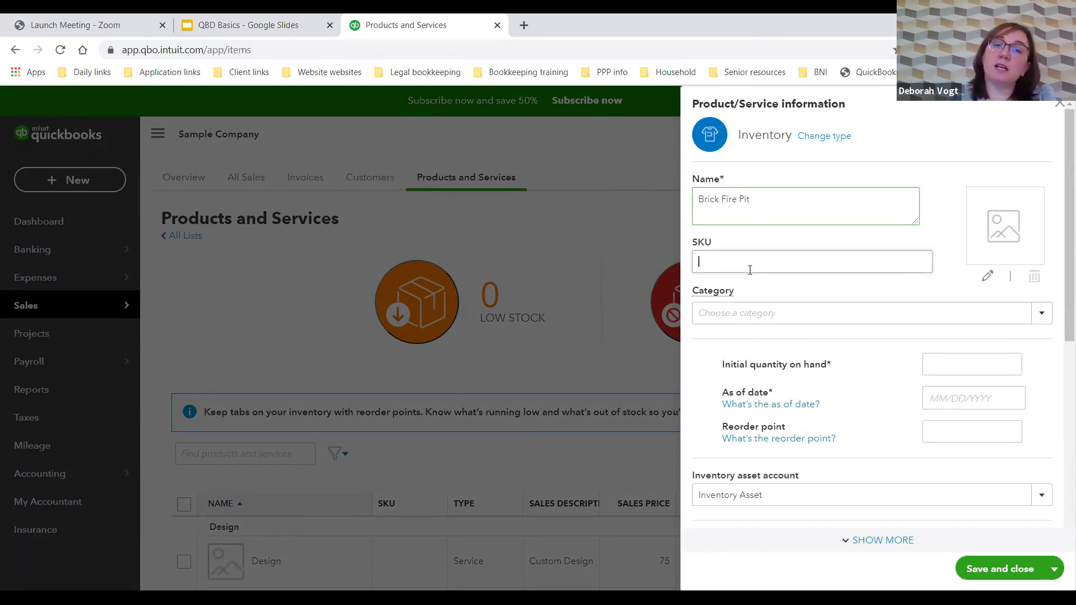
click(750, 270)
text(888)
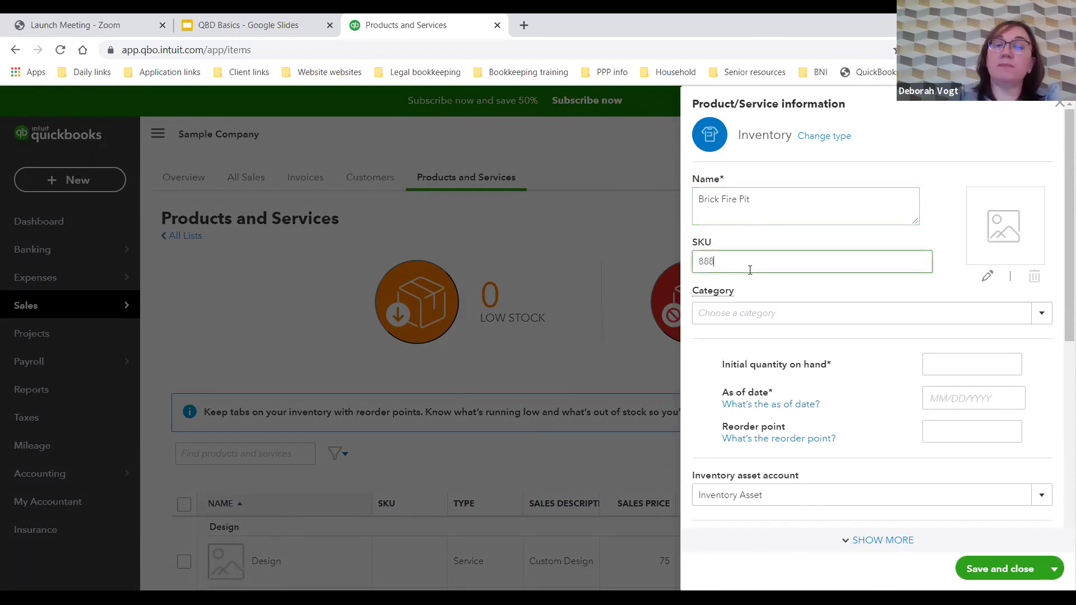
text(0kk)
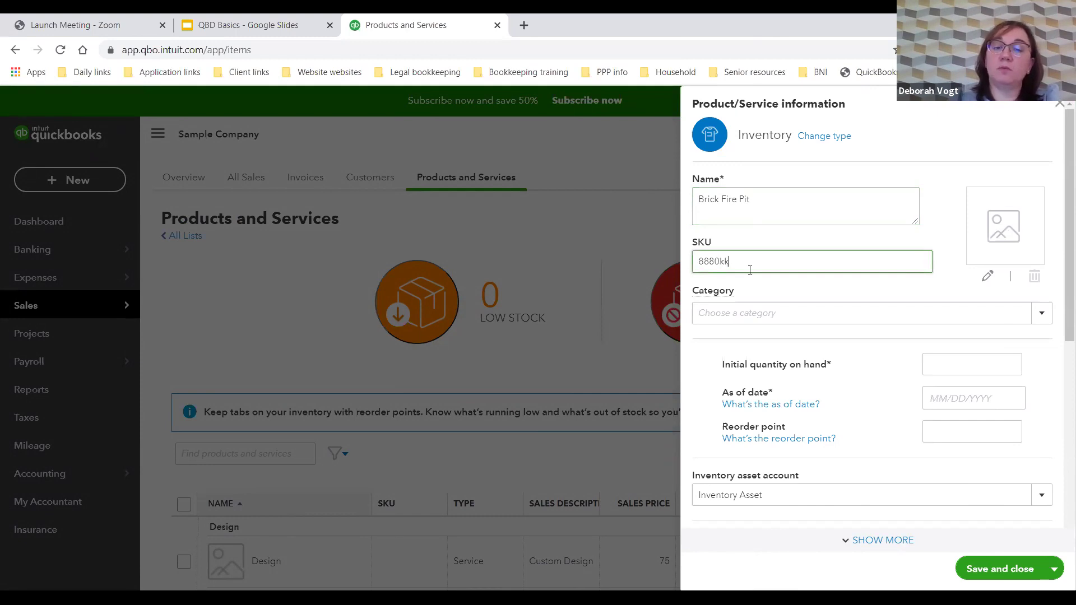
key(BackSpace)
key(BackSpace)
text(KK)
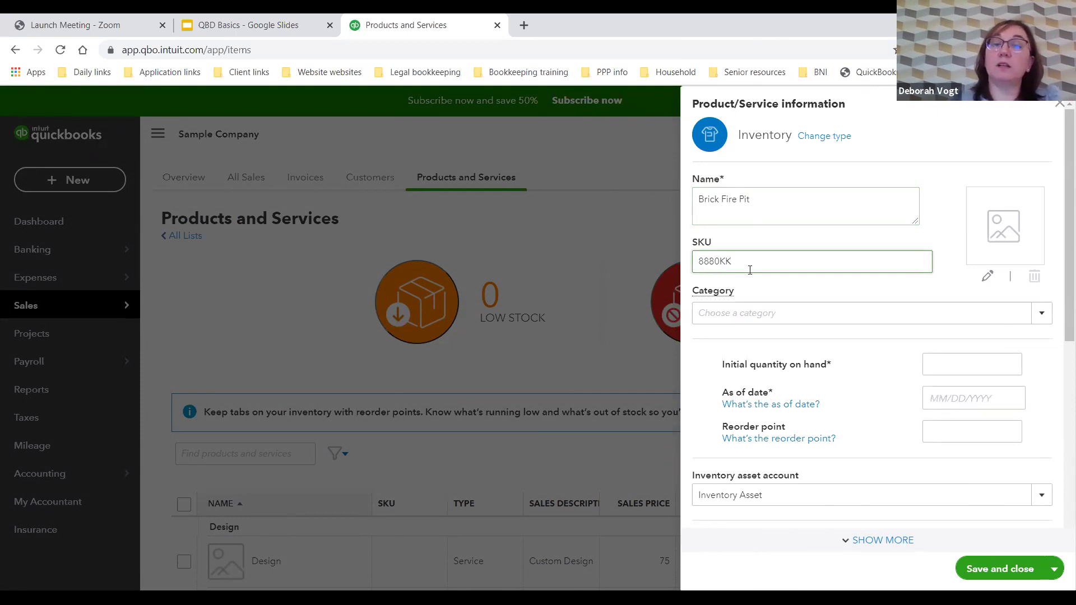
Step: File it under Landscaping with 5 on hand as of 11/12/2020
click(1039, 321)
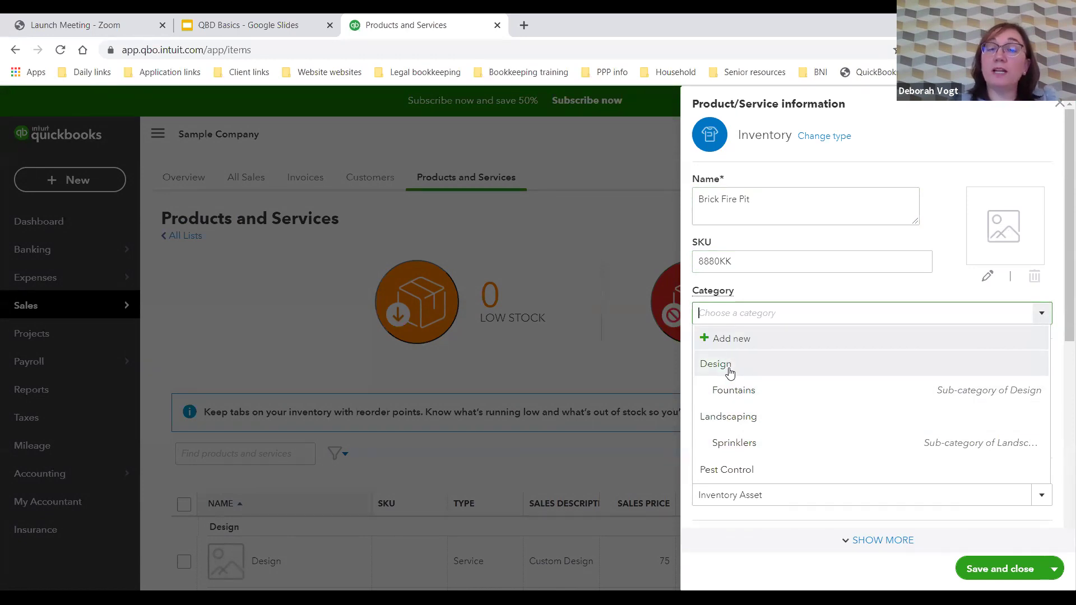
click(735, 418)
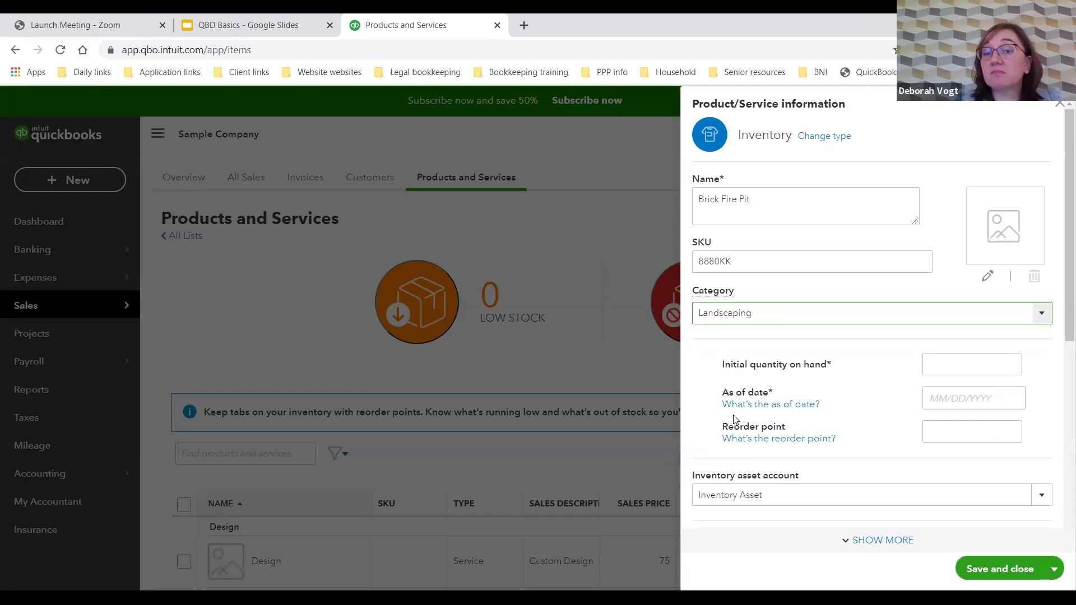
click(953, 372)
text(5)
click(956, 401)
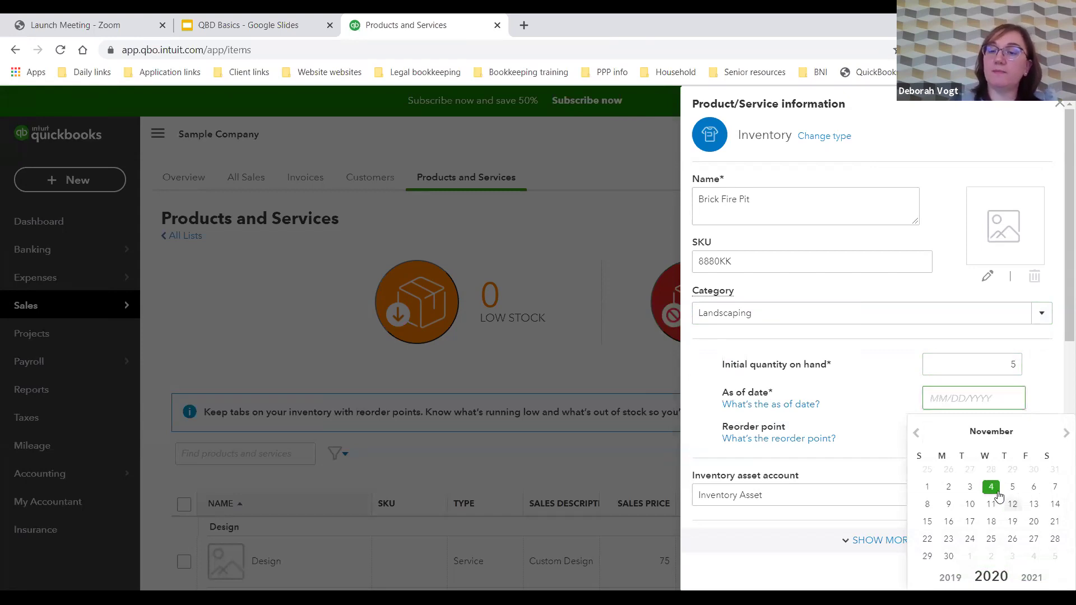
click(1014, 506)
click(970, 432)
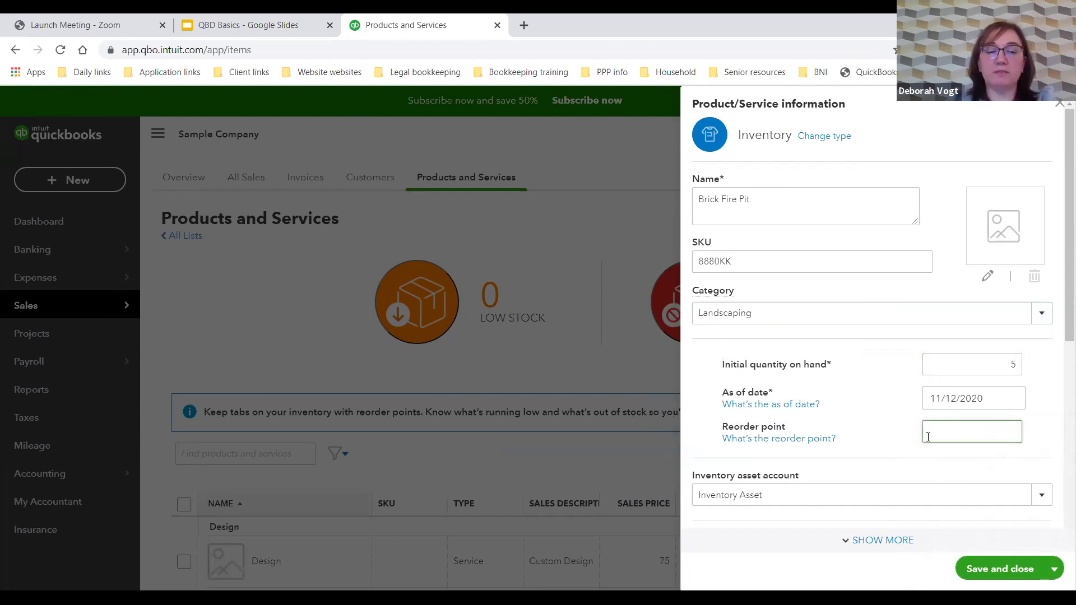
Step: Set reorder point 2, description 'Brick flire pit', and 250.00 price under Sales of Product Income
text(2)
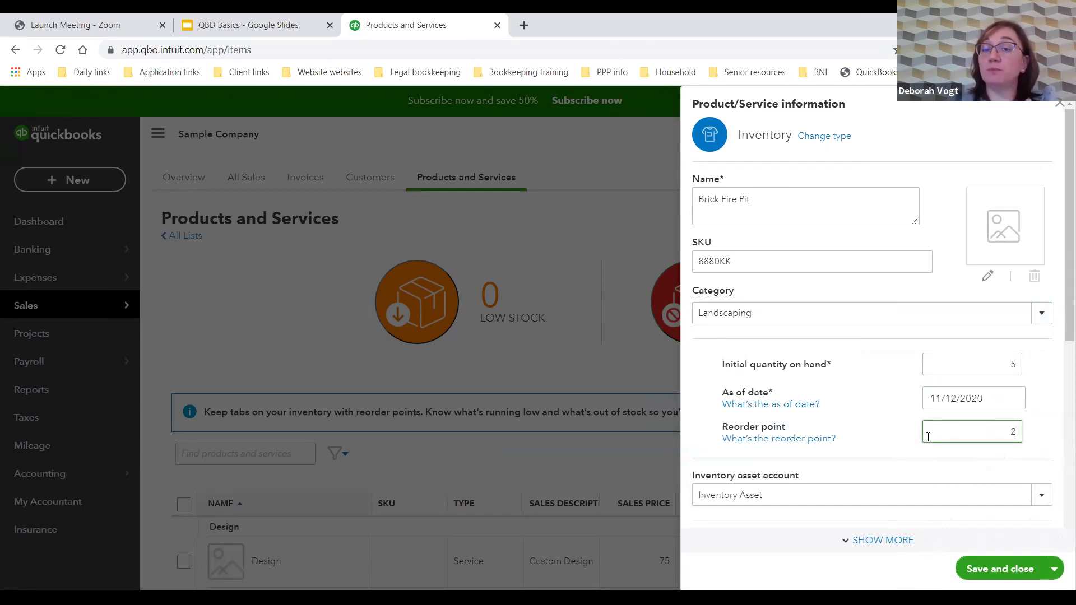
scroll(931, 412, down, 3)
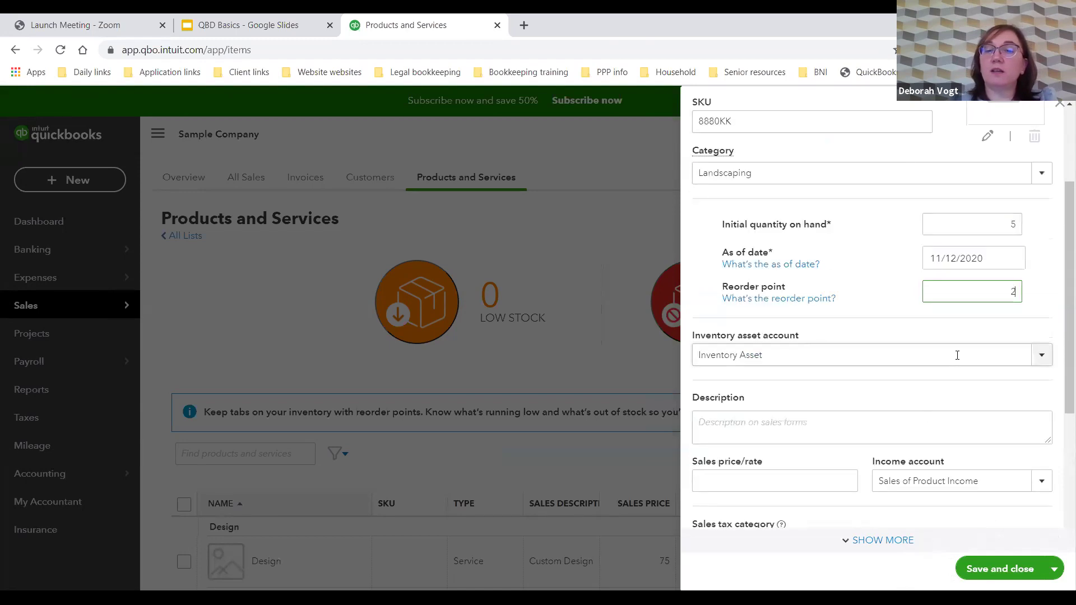
click(935, 417)
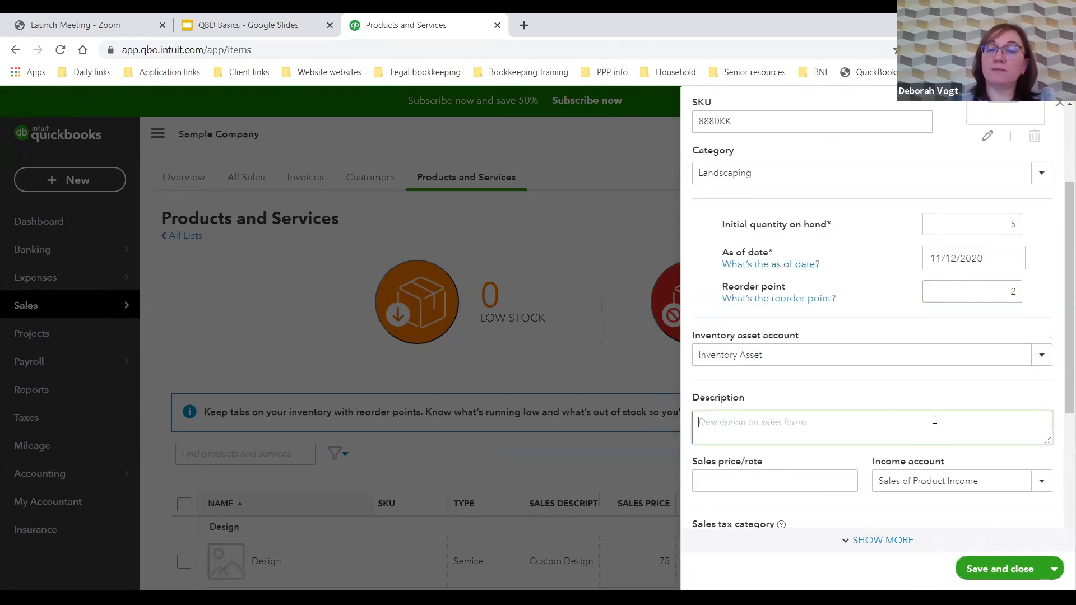
text(Br)
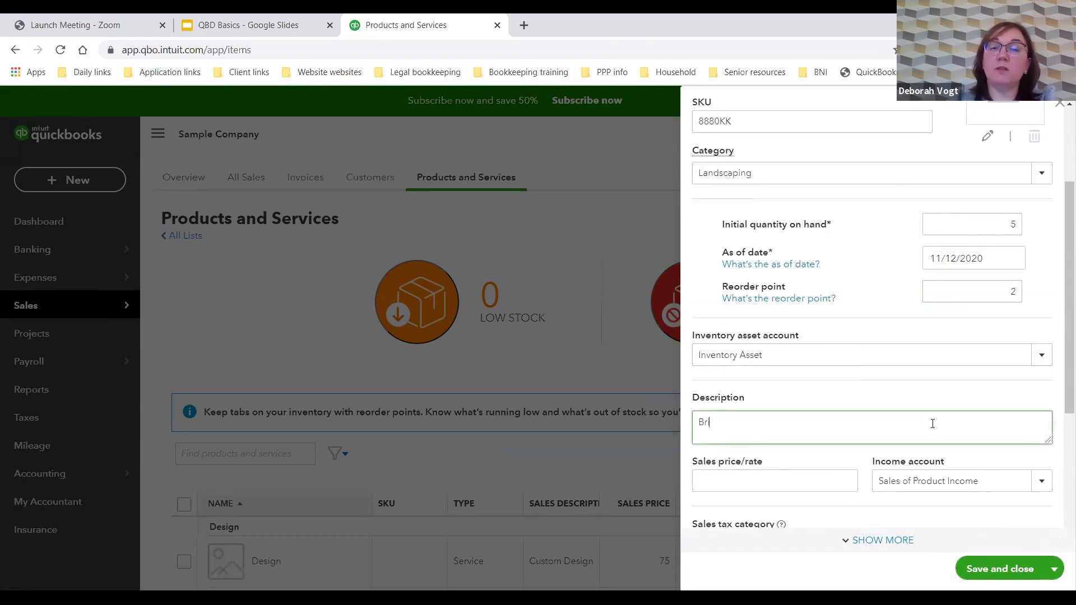
text(ick flire pit)
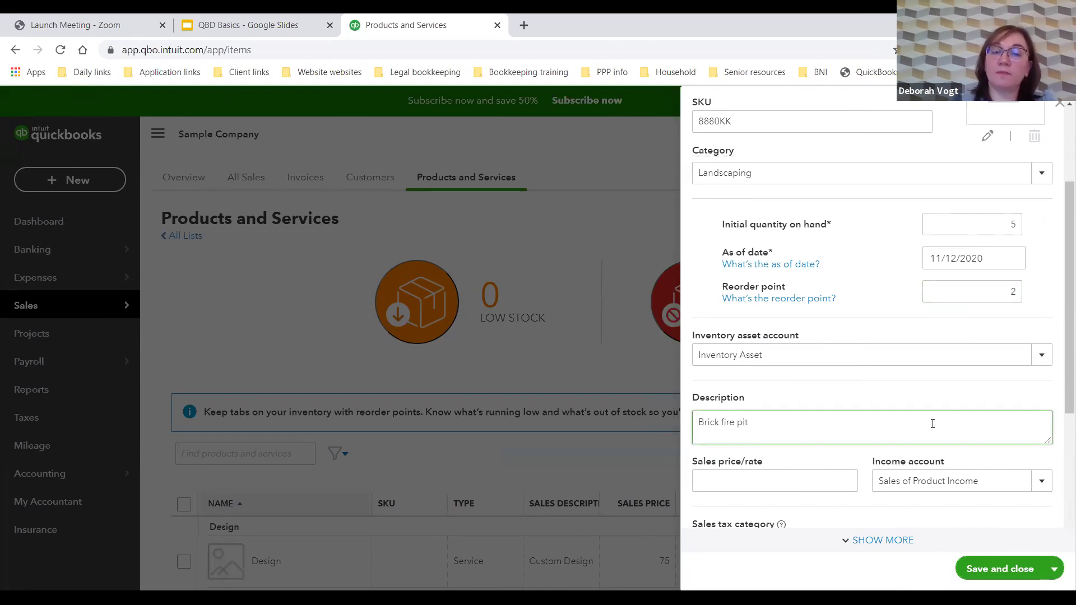
click(817, 482)
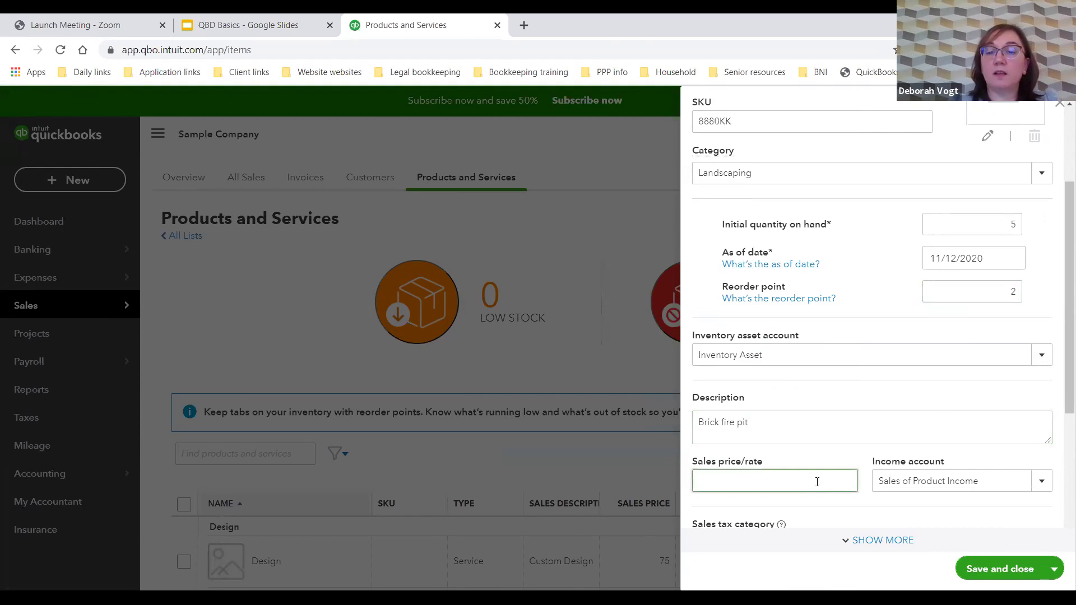
text(250.00)
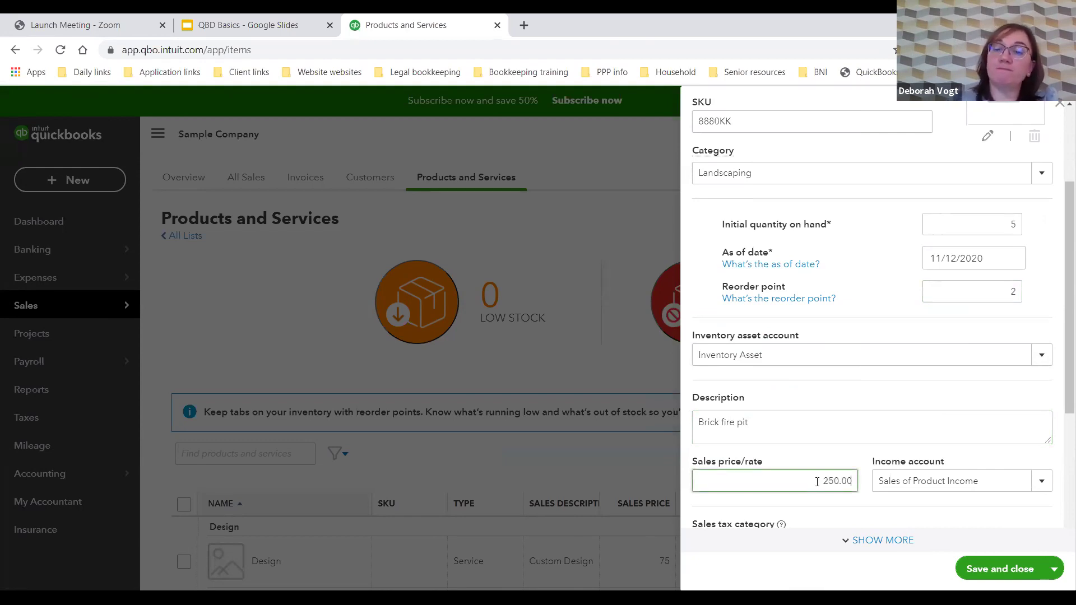
click(1041, 484)
click(1000, 526)
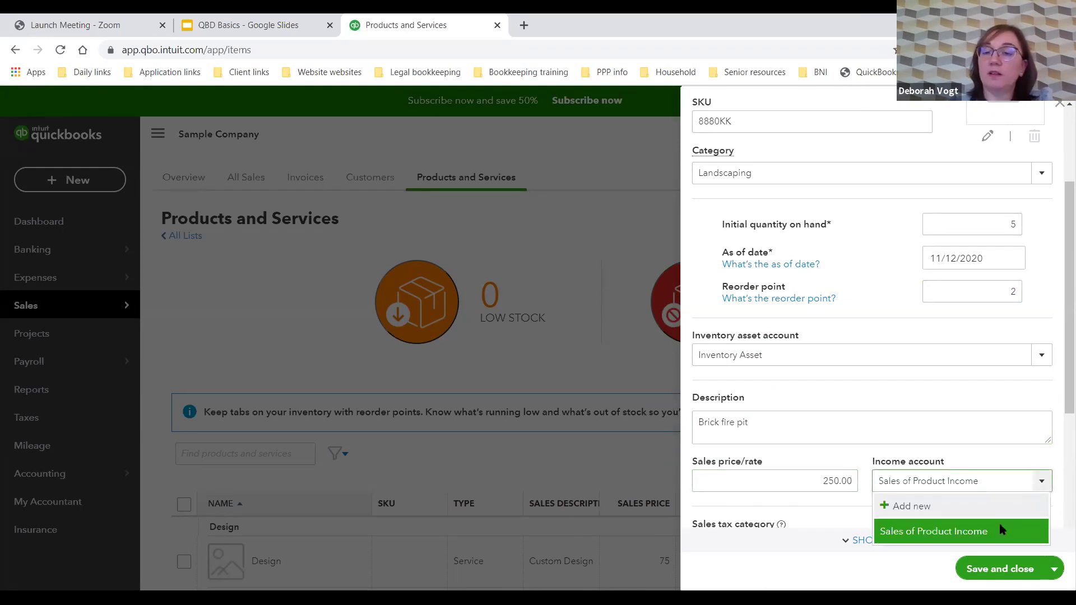
Step: Enter a 125.00 cost, leave the preferred vendor empty, and save Brick Fire Pit
scroll(964, 402, down, 3)
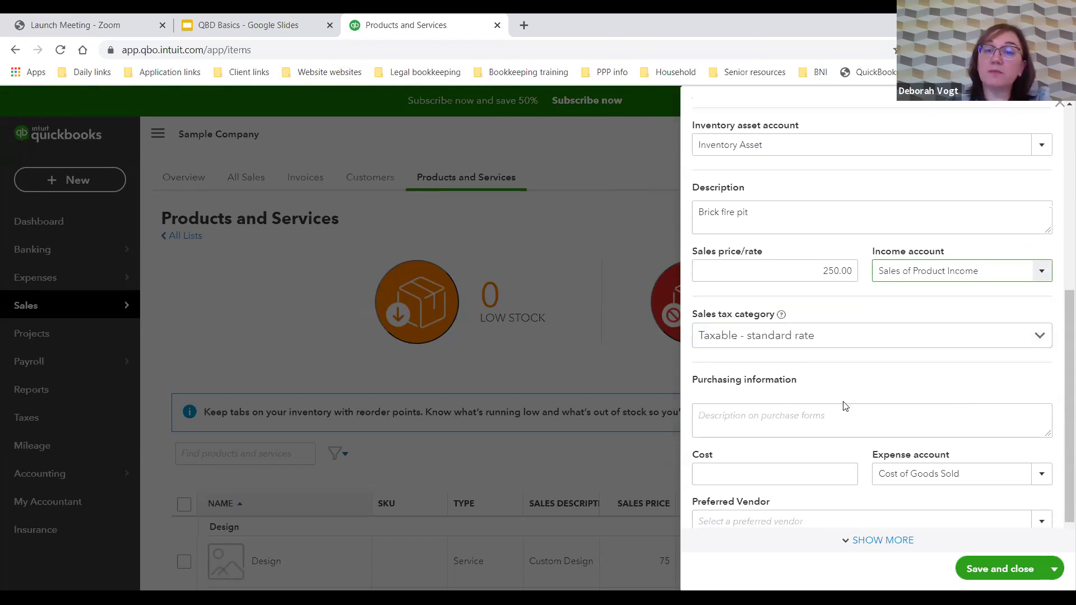
click(792, 480)
text(125.00)
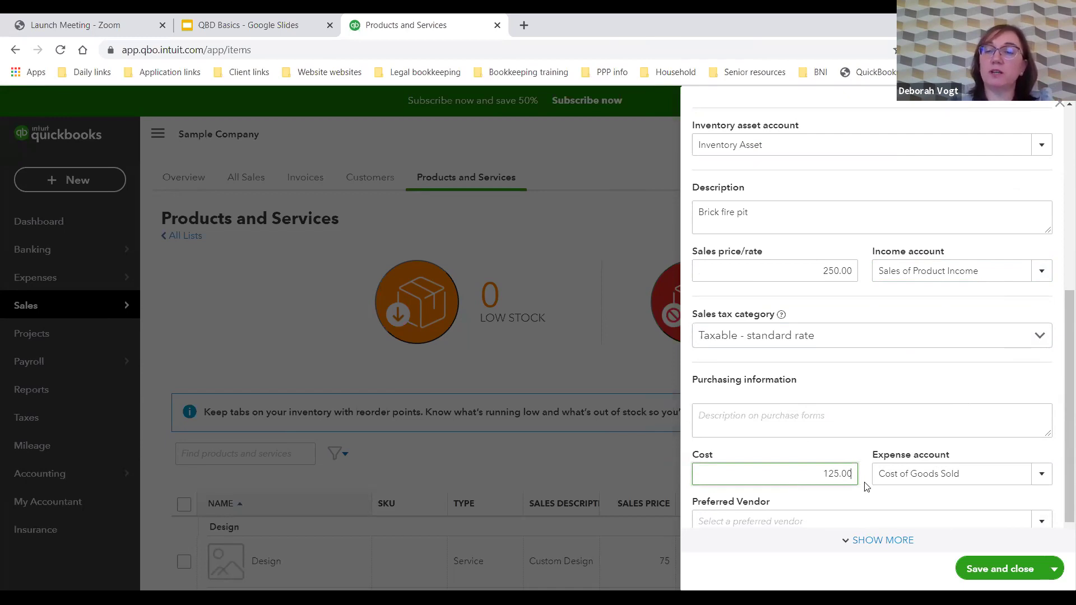
scroll(933, 456, down, 1)
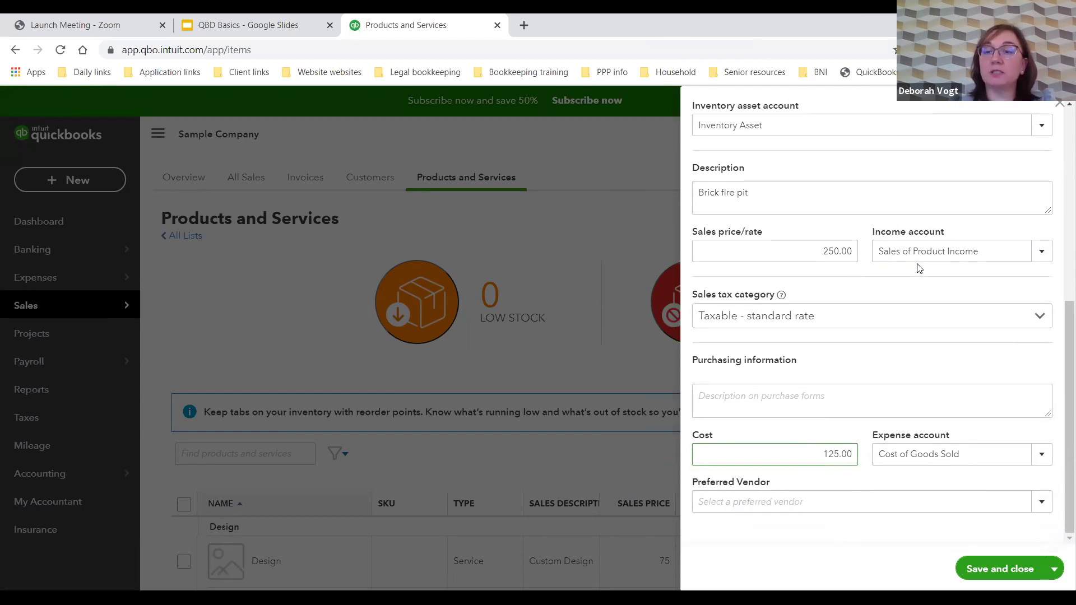
click(827, 501)
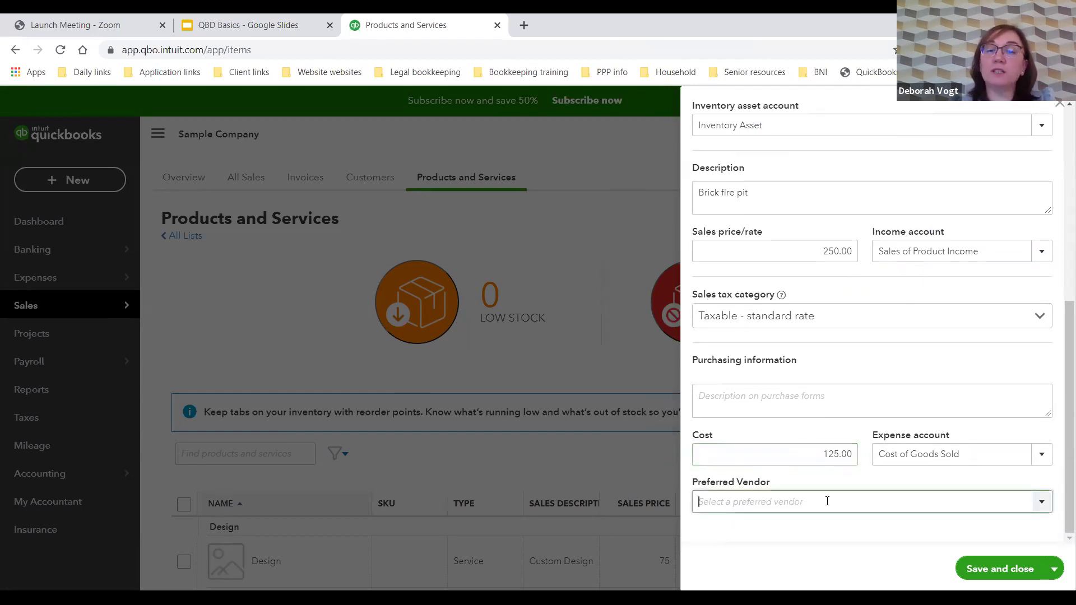
click(1043, 503)
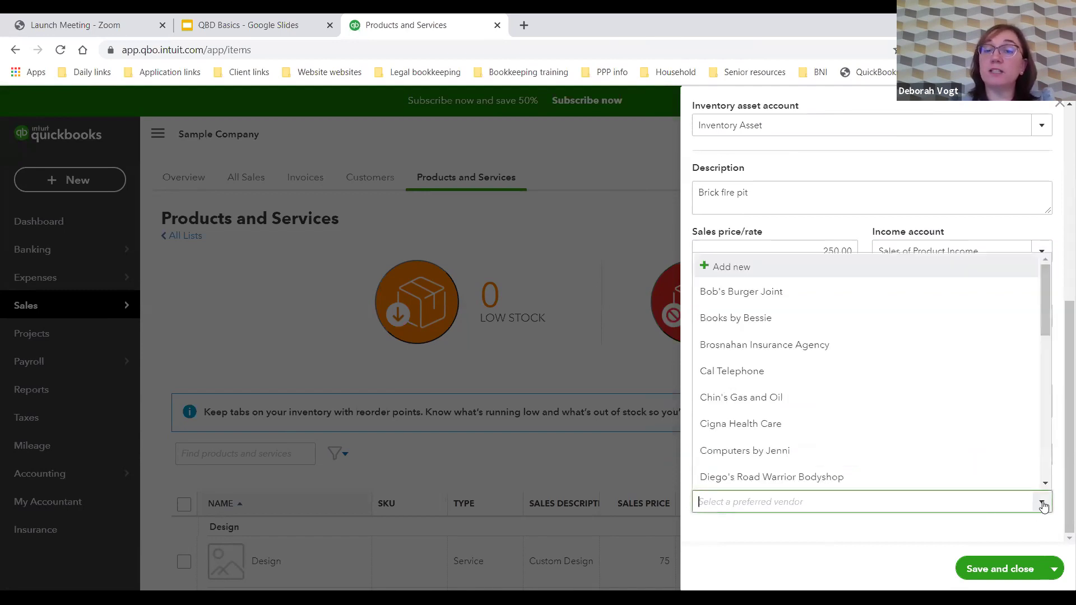
click(1043, 503)
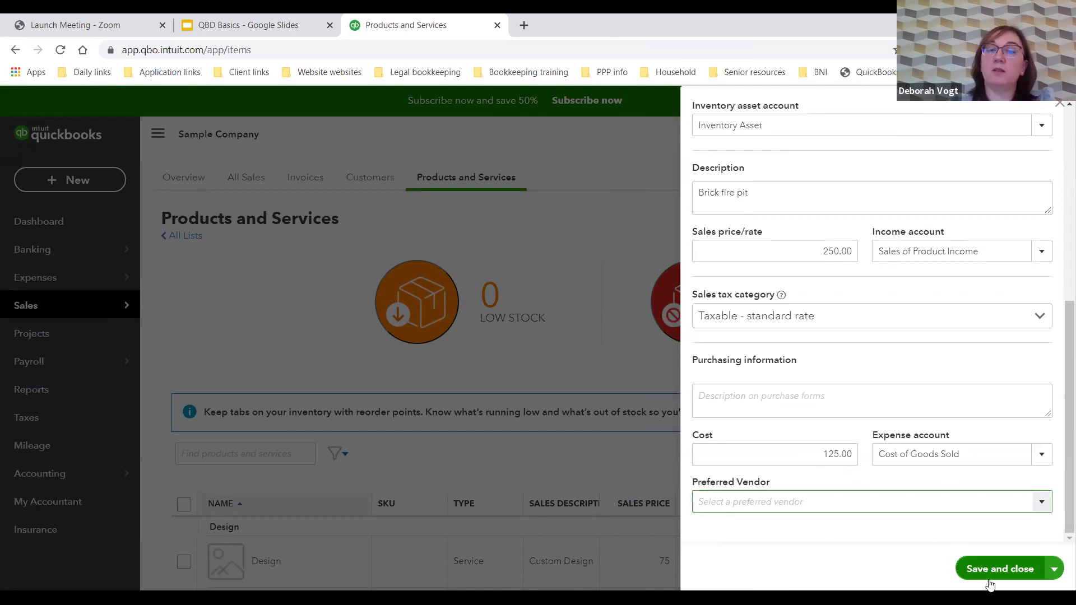
scroll(950, 419, up, 7)
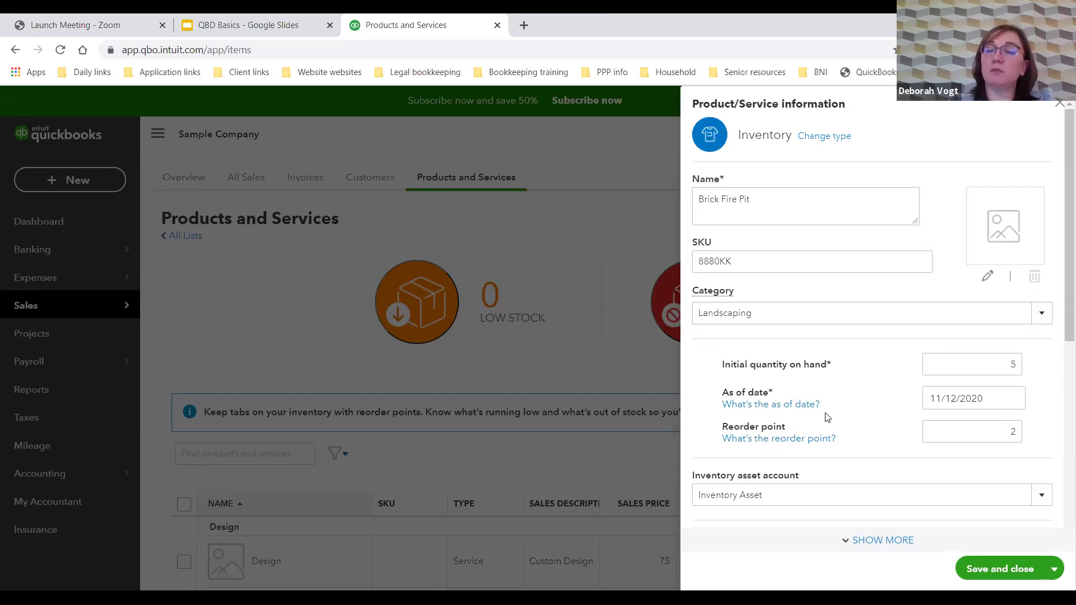
scroll(826, 418, down, 1)
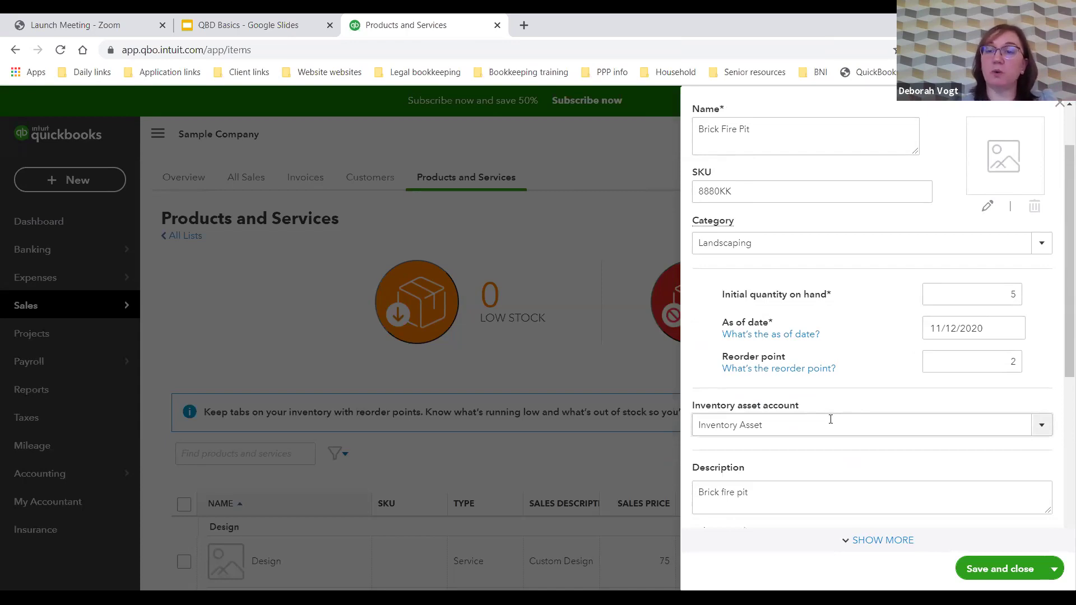
scroll(838, 409, down, 1)
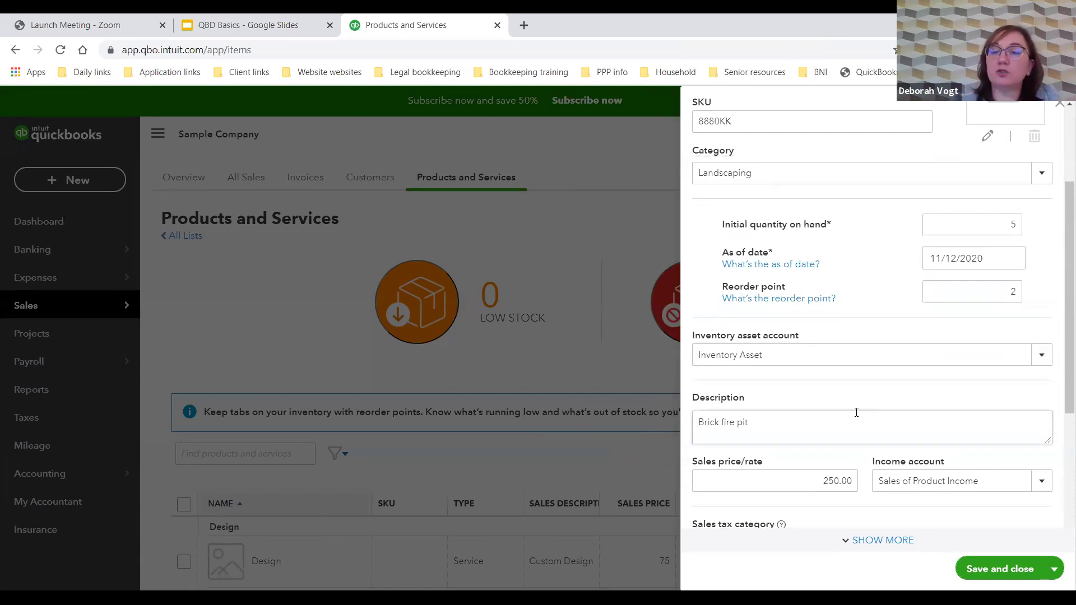
scroll(934, 414, down, 1)
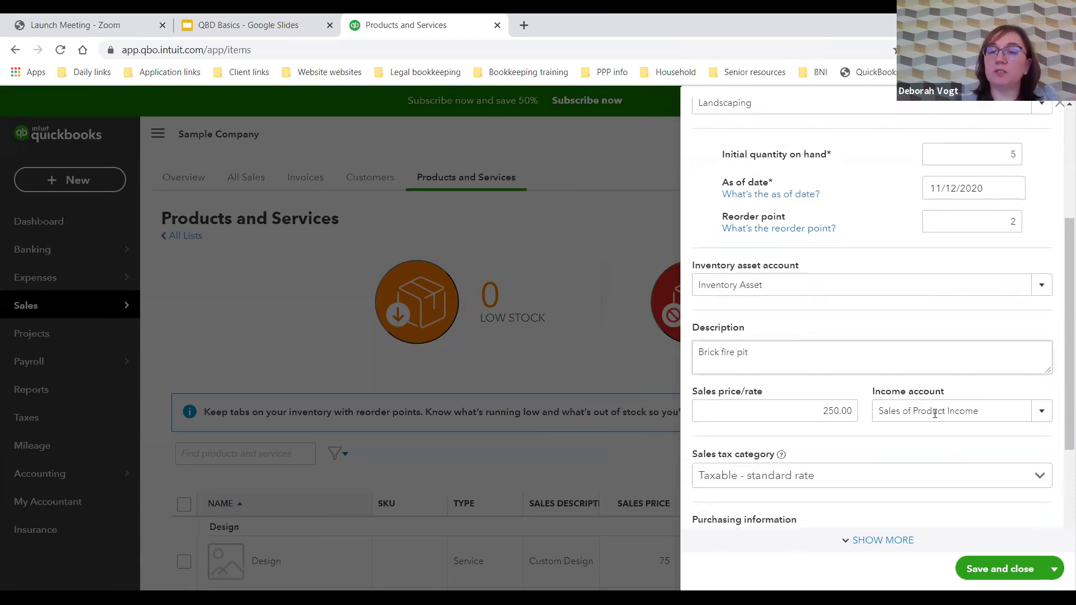
scroll(935, 415, down, 2)
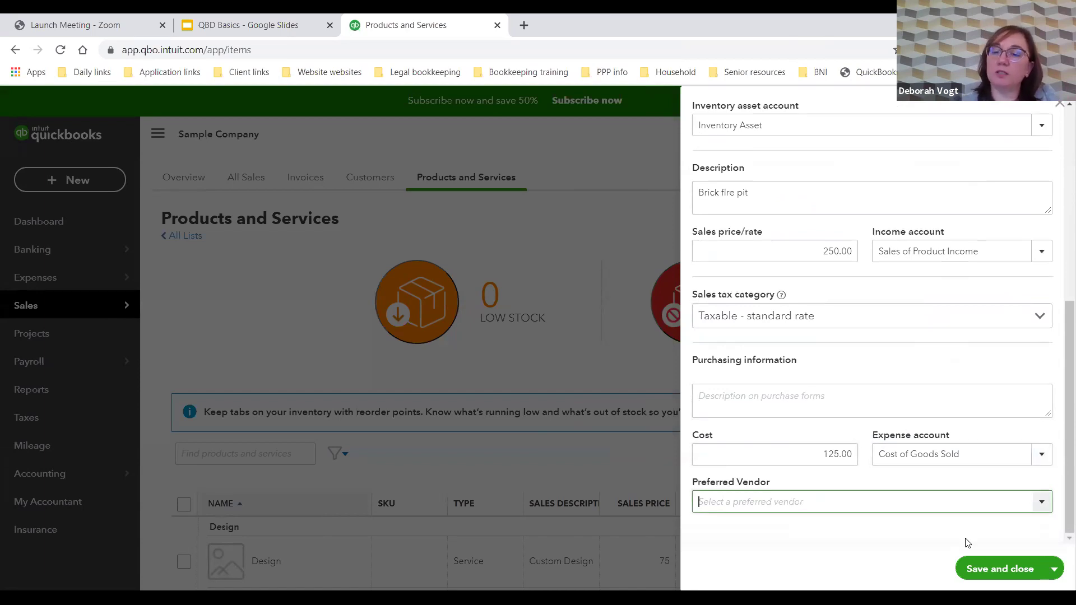
click(992, 578)
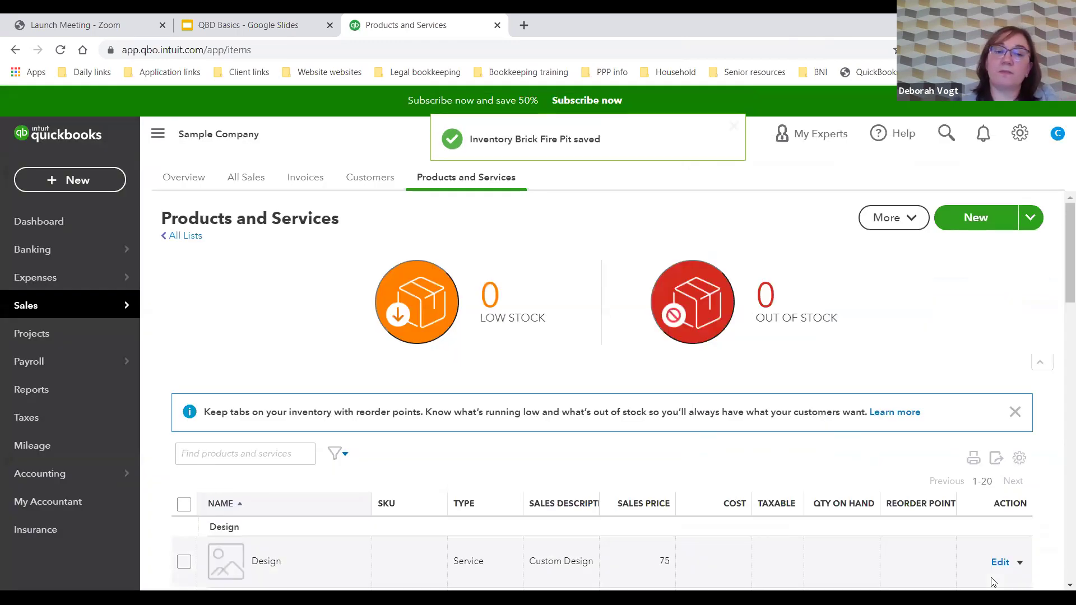
Step: Scroll the products list to the Landscaping group showing the Brick Fire Pit row
scroll(764, 408, down, 9)
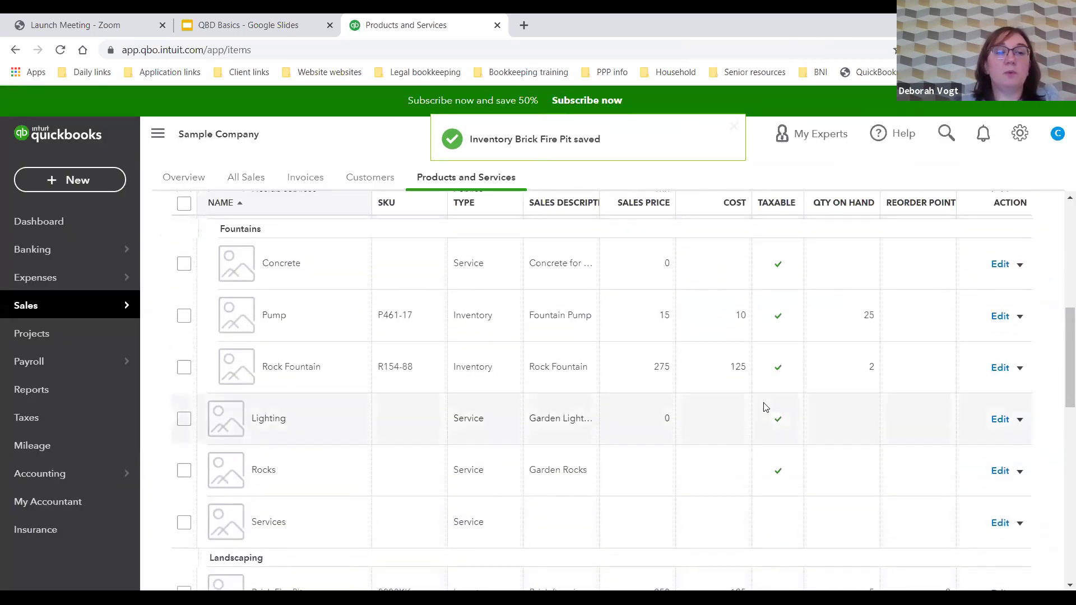
scroll(471, 337, down, 1)
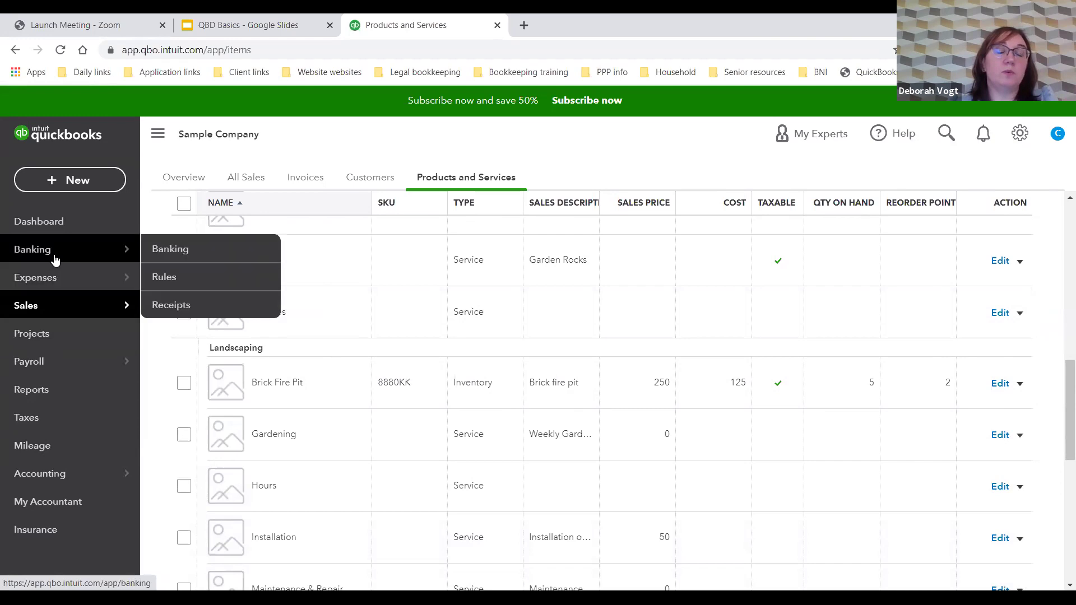
Step: Visit the Customers list, then go to the Sales overview and its all-transactions list
mouse_move(92, 306)
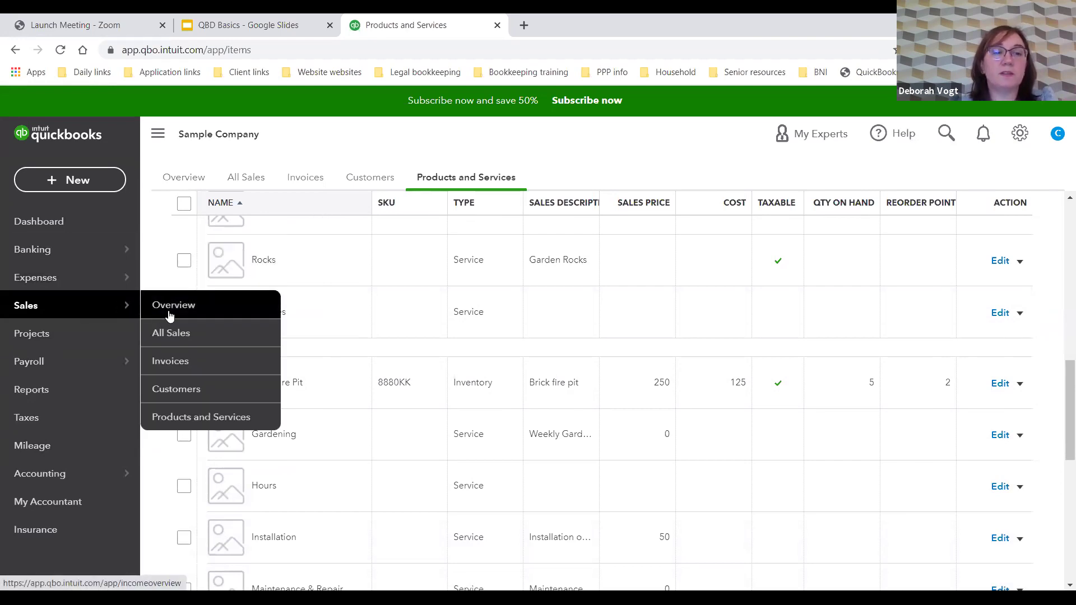
click(177, 387)
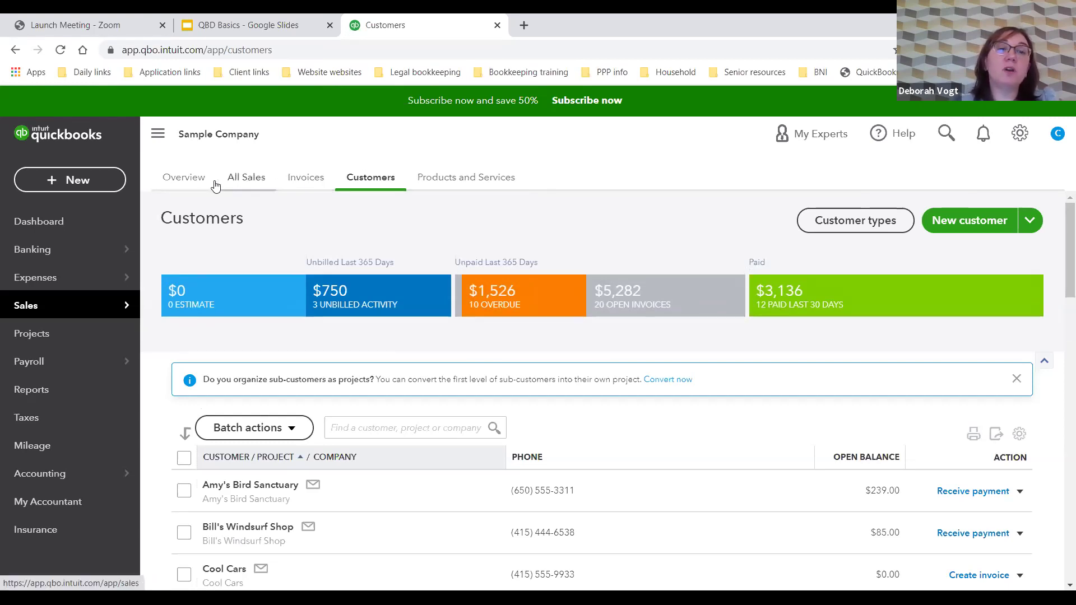
mouse_move(113, 313)
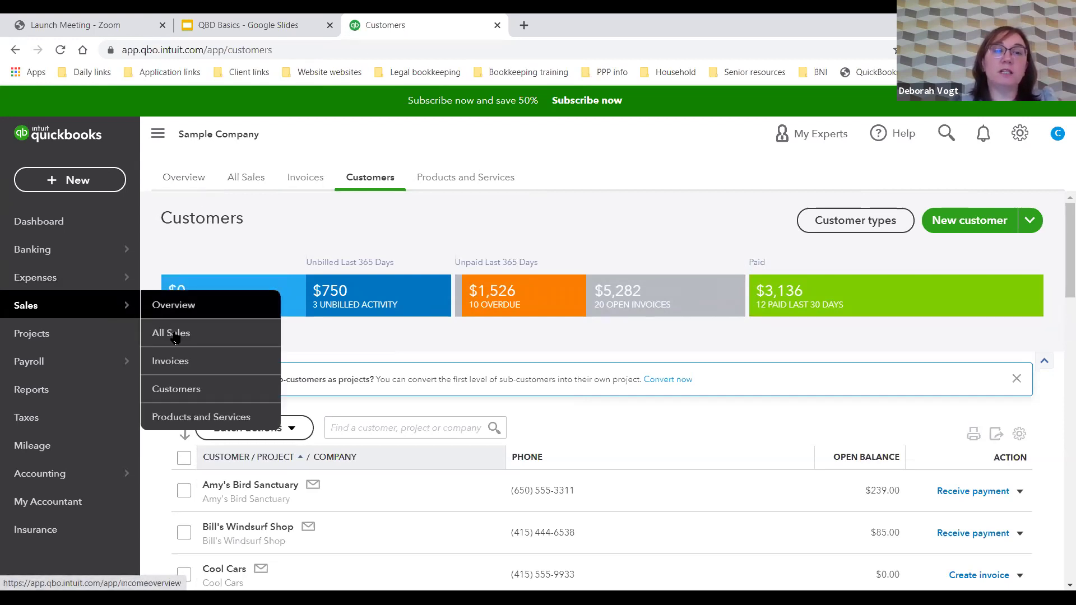
click(191, 180)
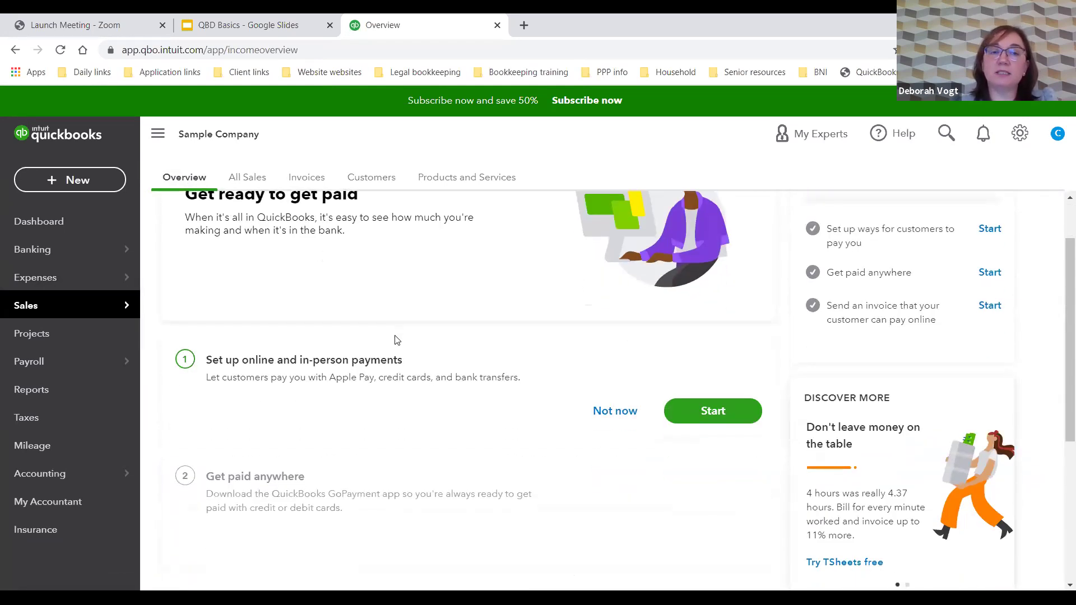
click(253, 179)
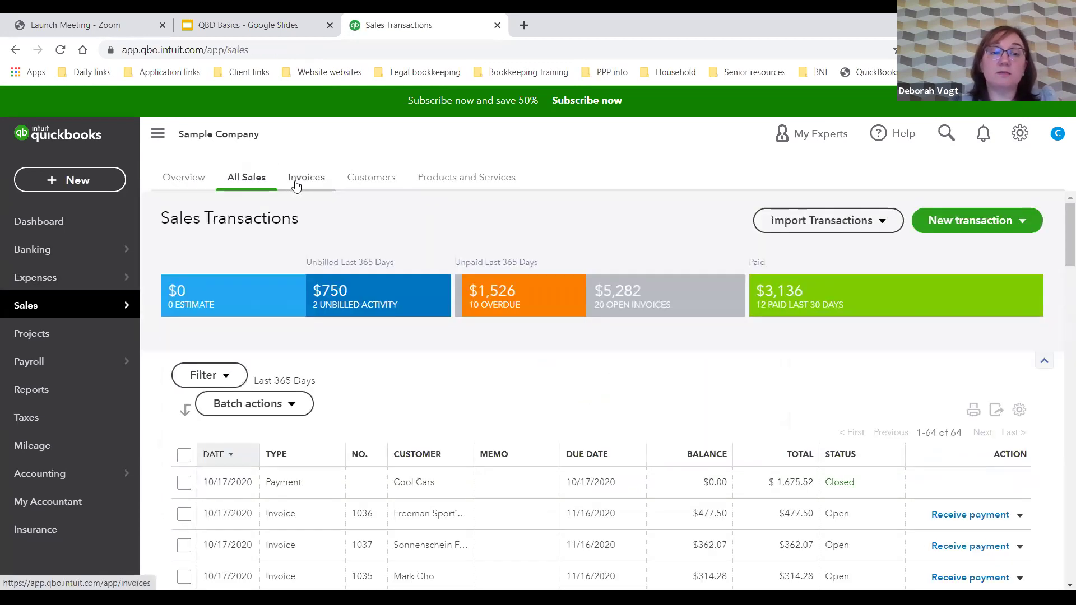
Step: Open the Invoices list and dismiss the date and status filter tour tip
scroll(443, 384, down, 2)
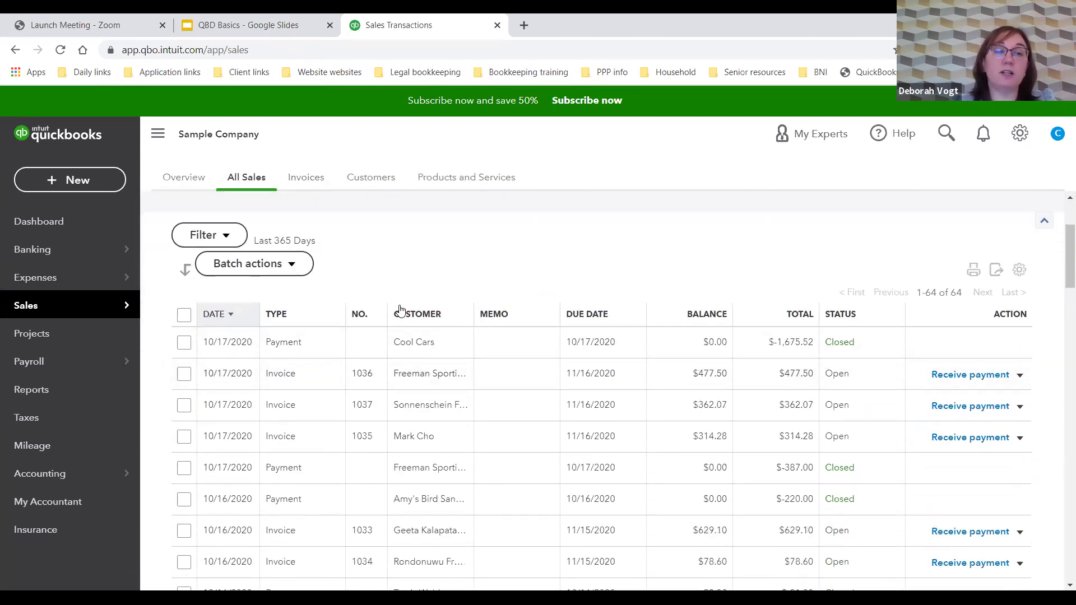
scroll(399, 308, up, 2)
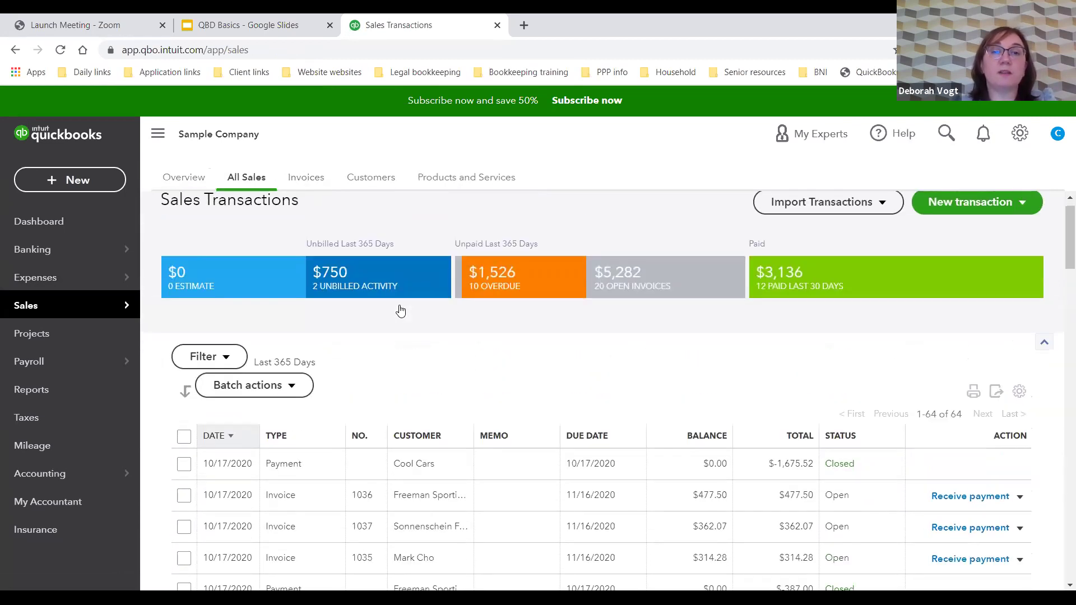
click(305, 178)
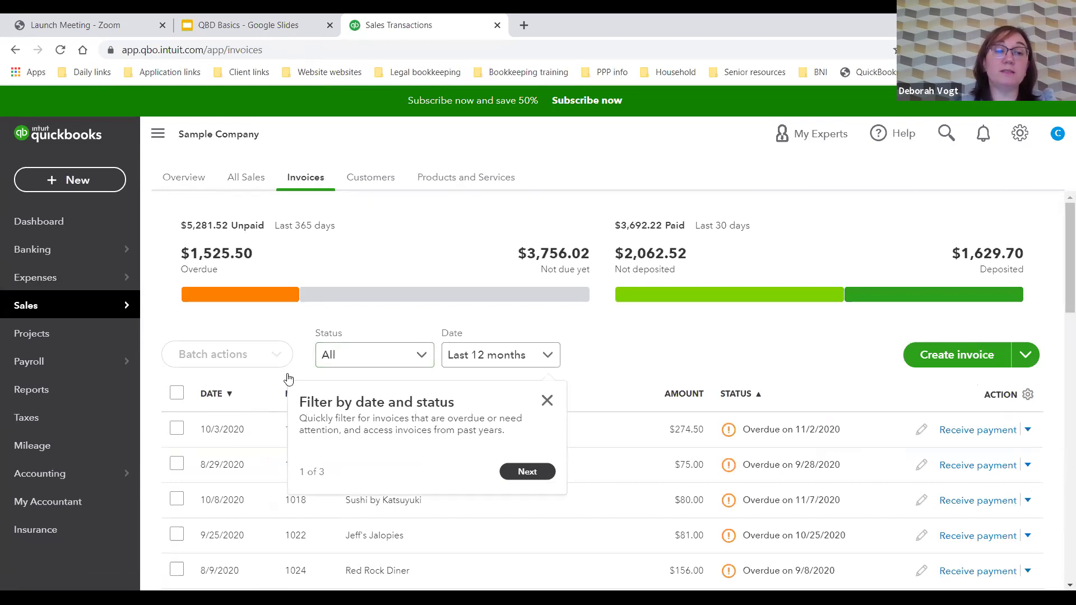
click(547, 401)
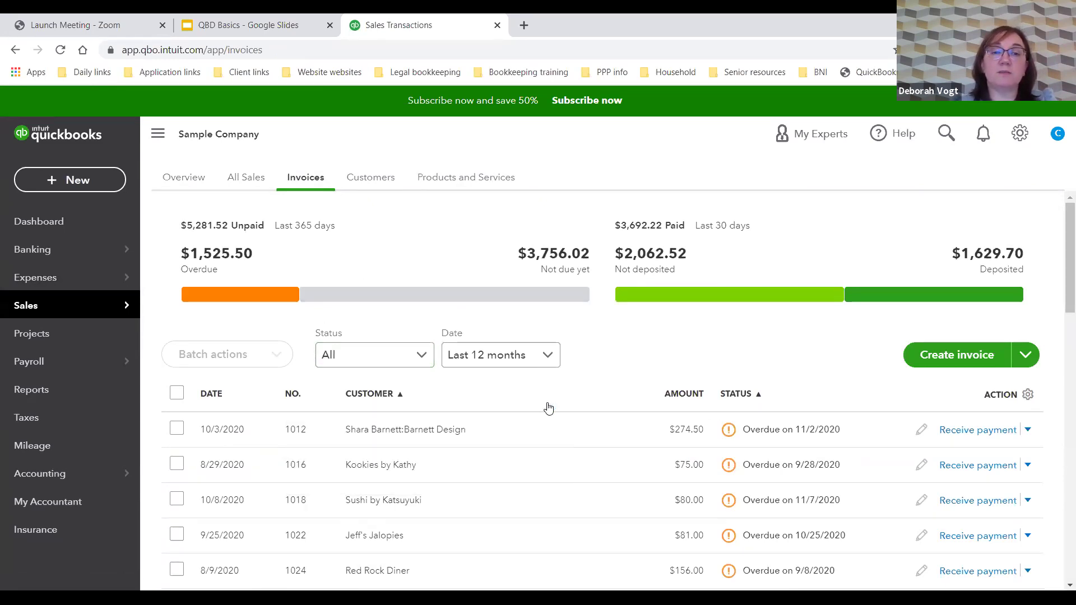
Step: Glance at the Products and Services list, then return to the Customers list
click(373, 178)
click(456, 185)
scroll(412, 317, down, 1)
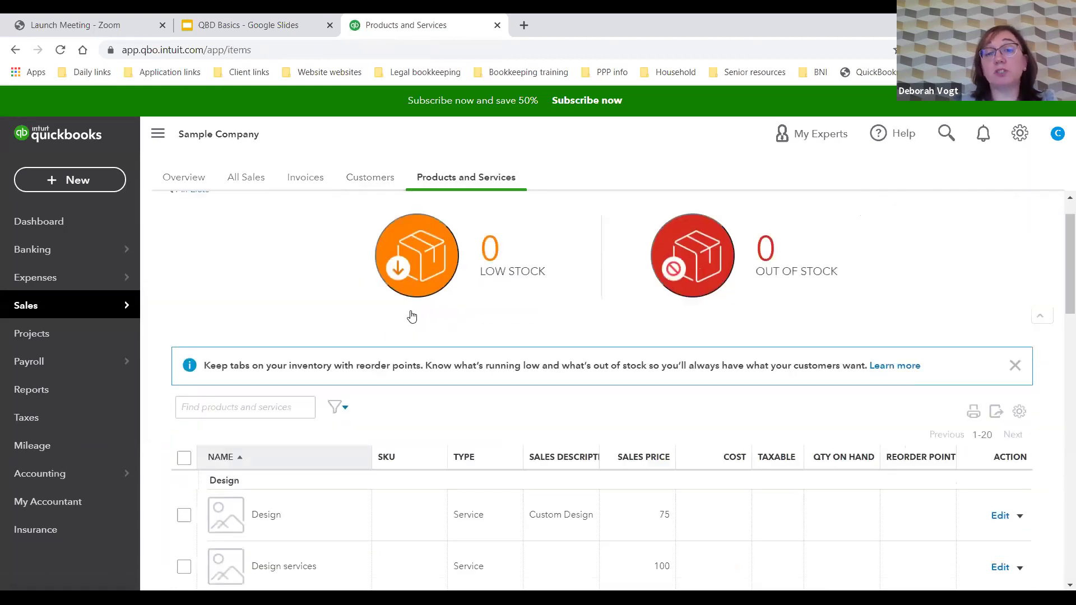
scroll(410, 320, down, 5)
scroll(408, 315, up, 6)
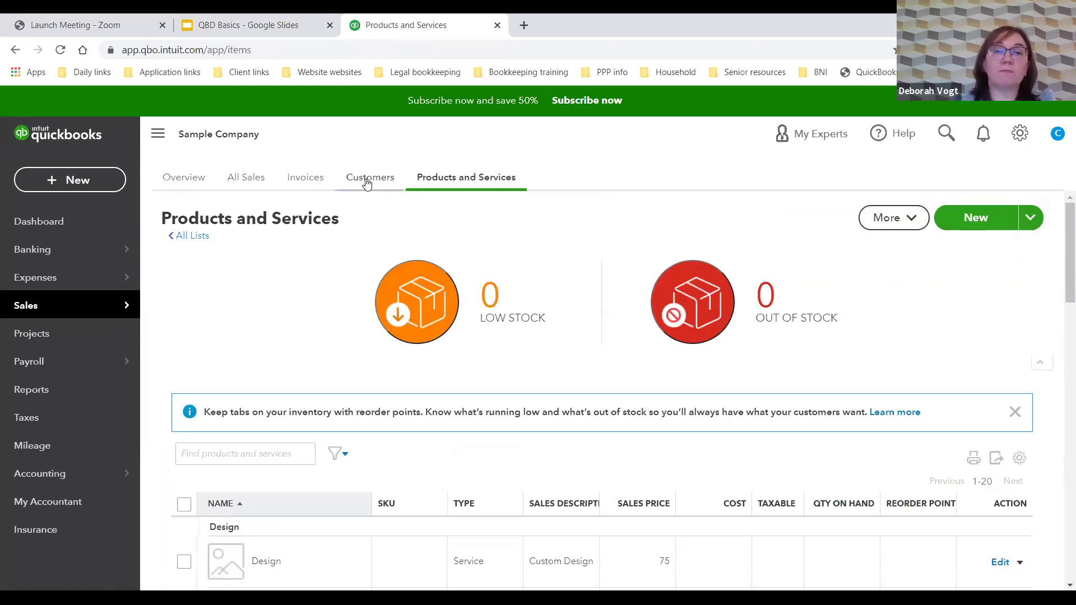
click(367, 182)
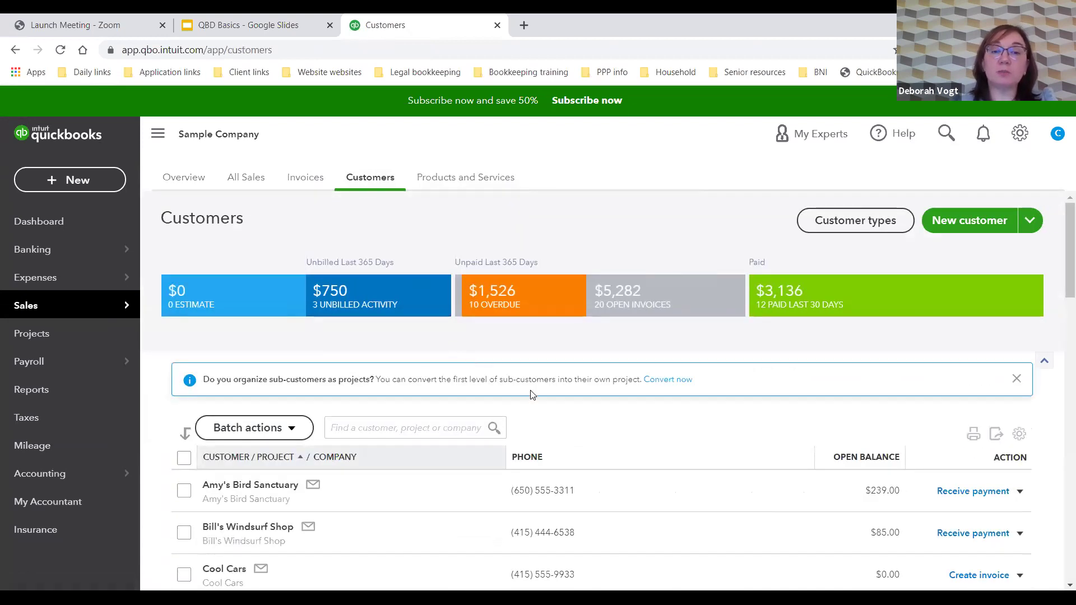
Step: Show Address and Email columns in the customer table, then open Amy's Bird Sanctuary
scroll(532, 394, down, 4)
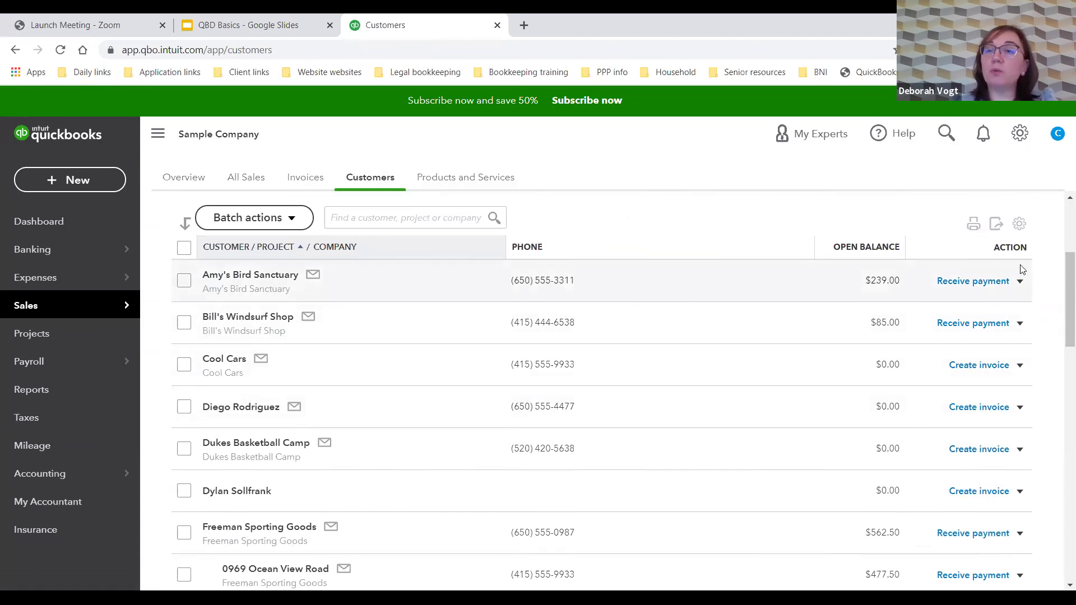
click(1019, 224)
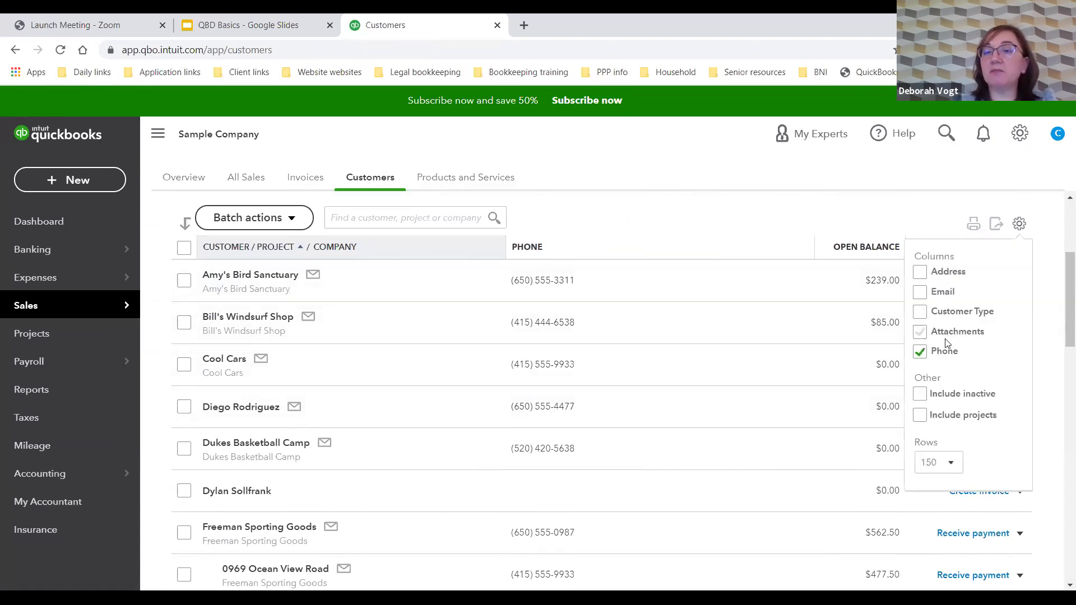
click(920, 272)
click(919, 293)
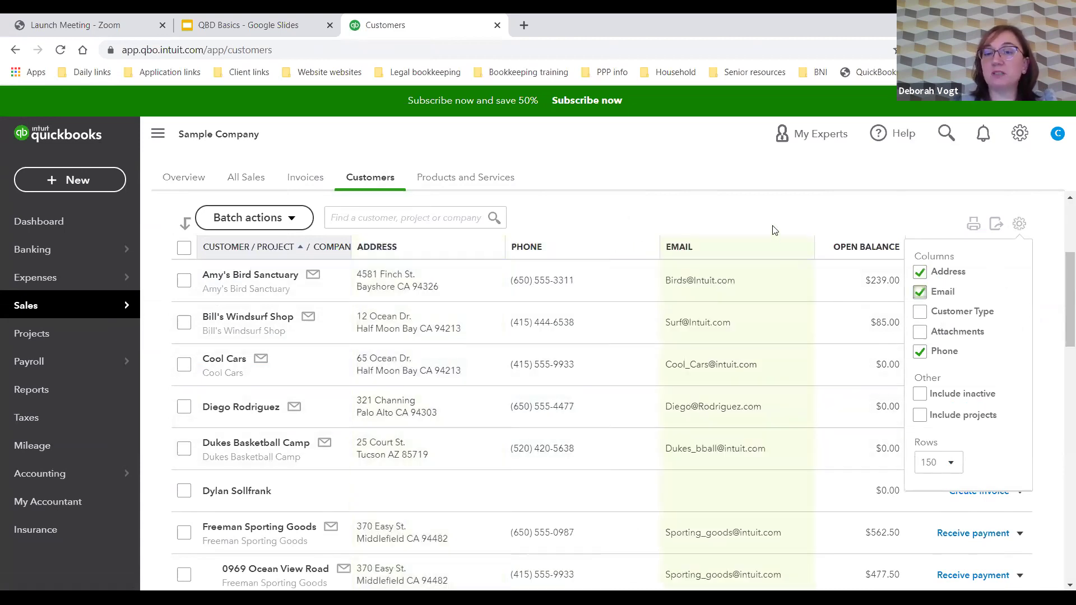
click(1024, 226)
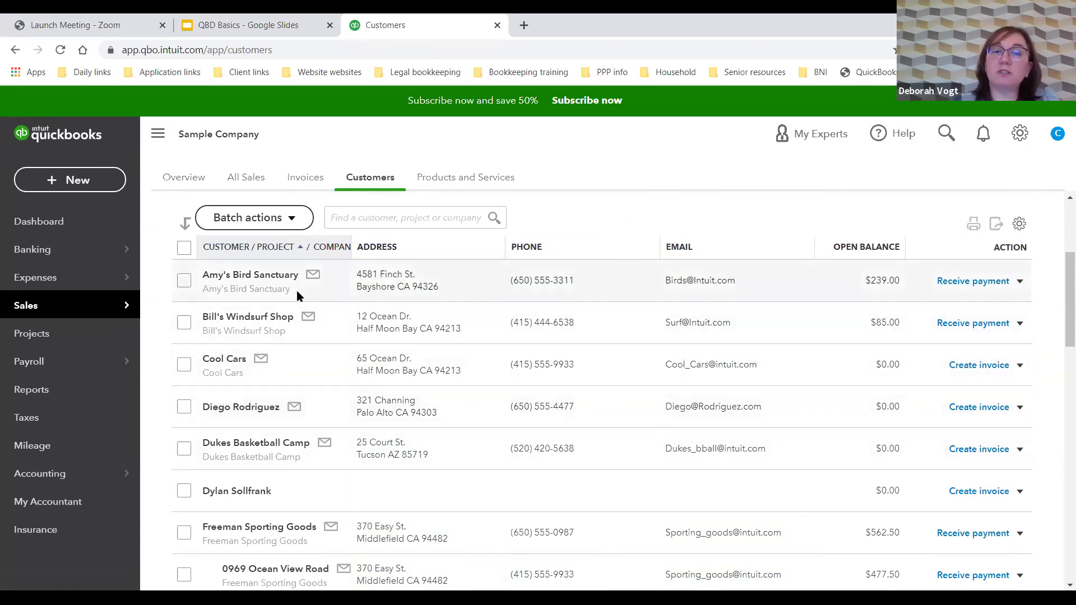
click(251, 279)
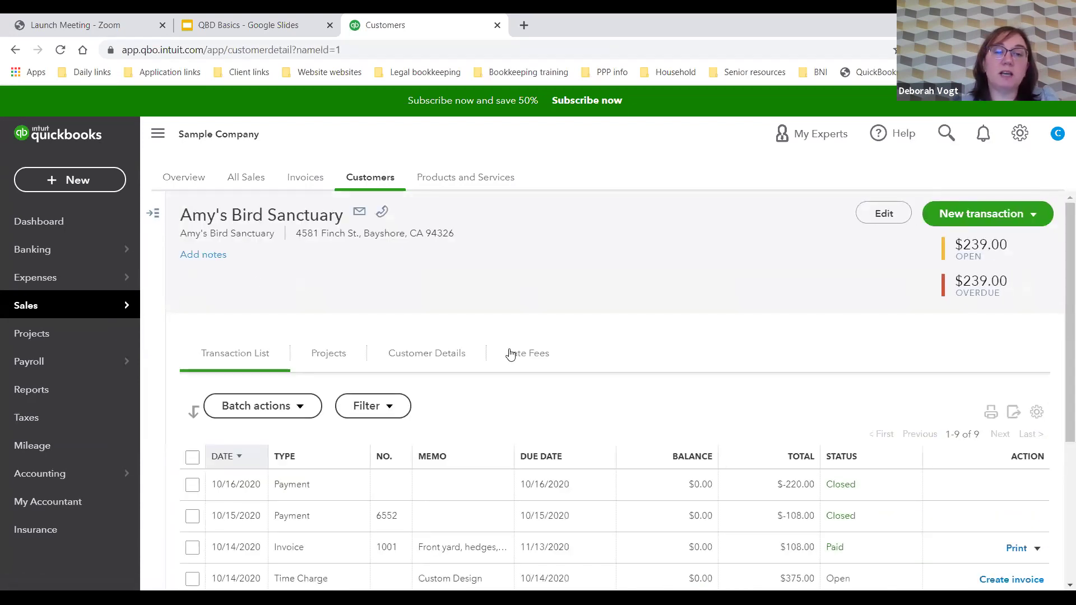
Step: Sort Amy's Bird Sanctuary transactions by date, type, then number, and open invoice 1021
scroll(546, 349, down, 4)
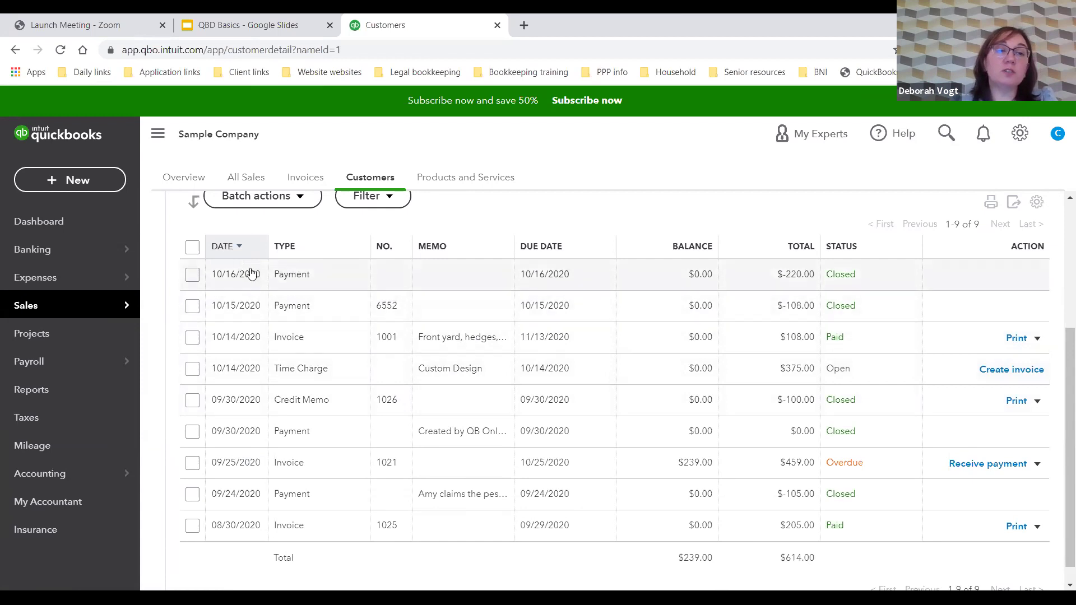
click(222, 246)
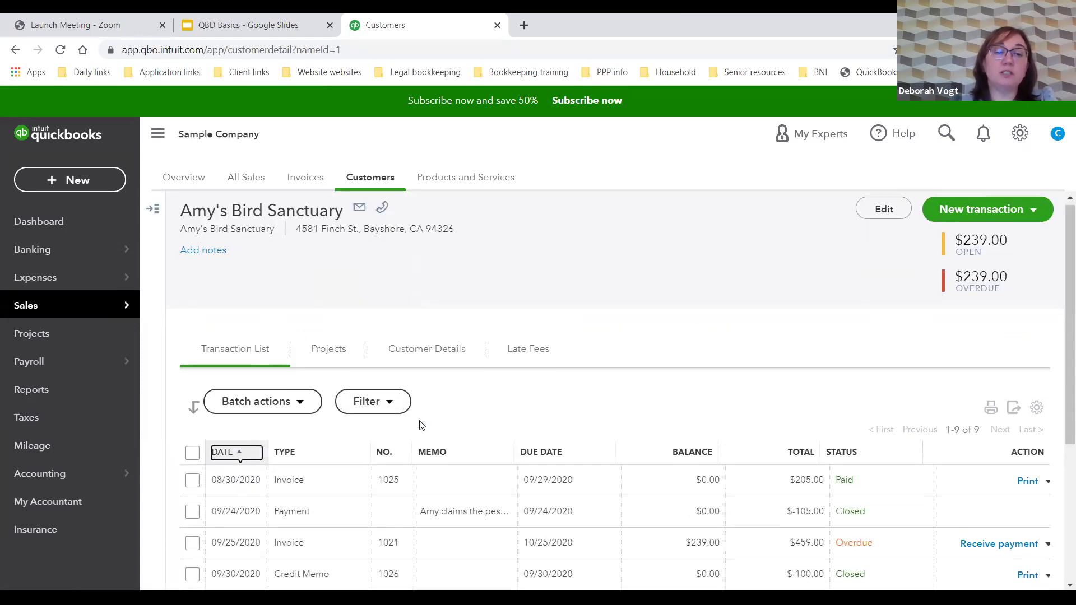
scroll(281, 346, down, 3)
scroll(291, 365, down, 2)
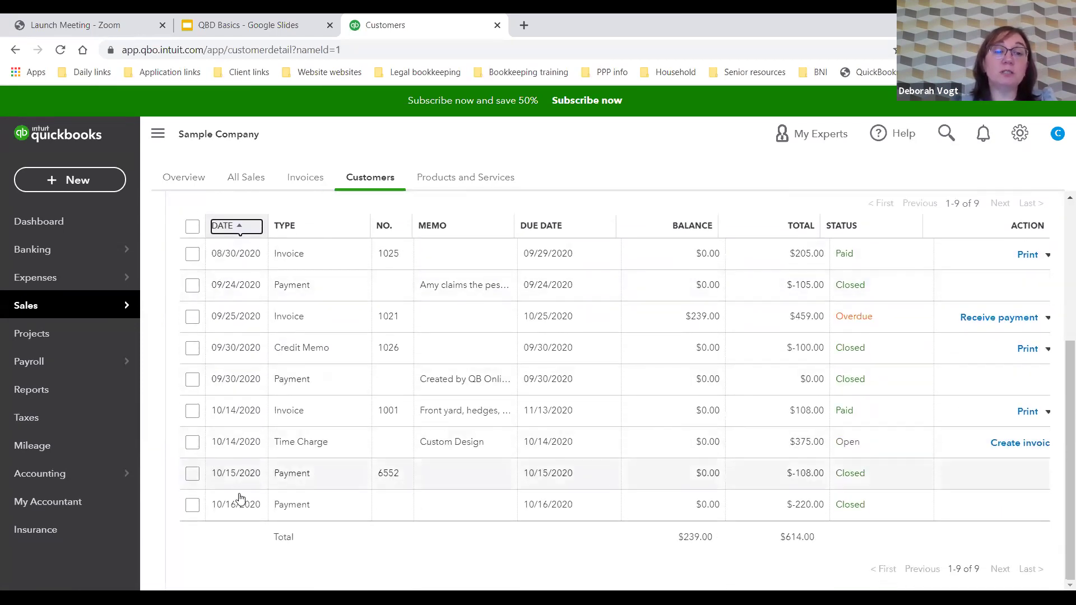
click(286, 225)
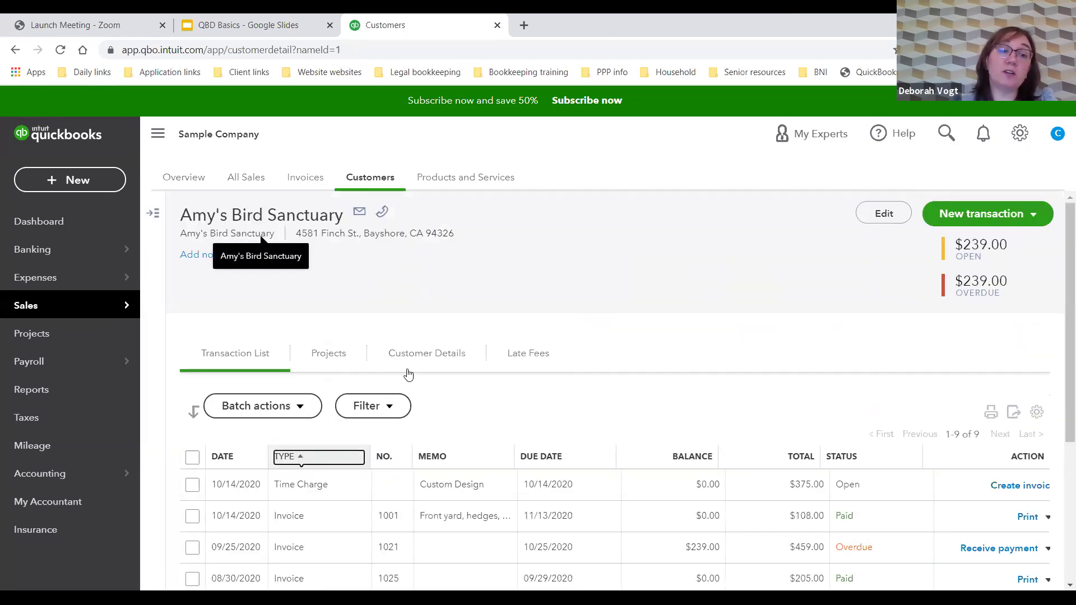
scroll(408, 372, down, 4)
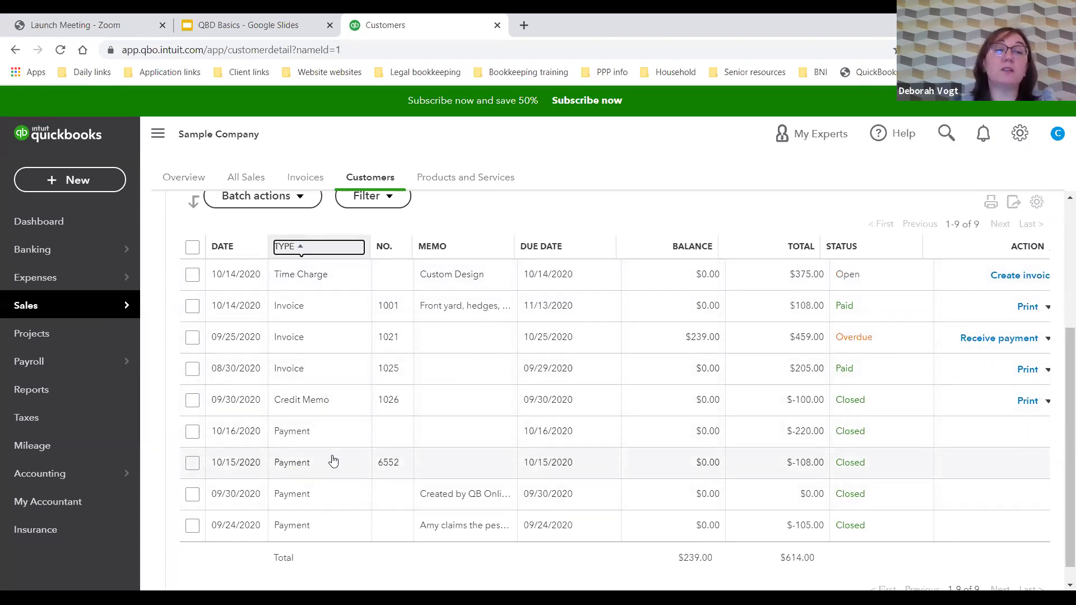
scroll(341, 435, up, 3)
click(382, 388)
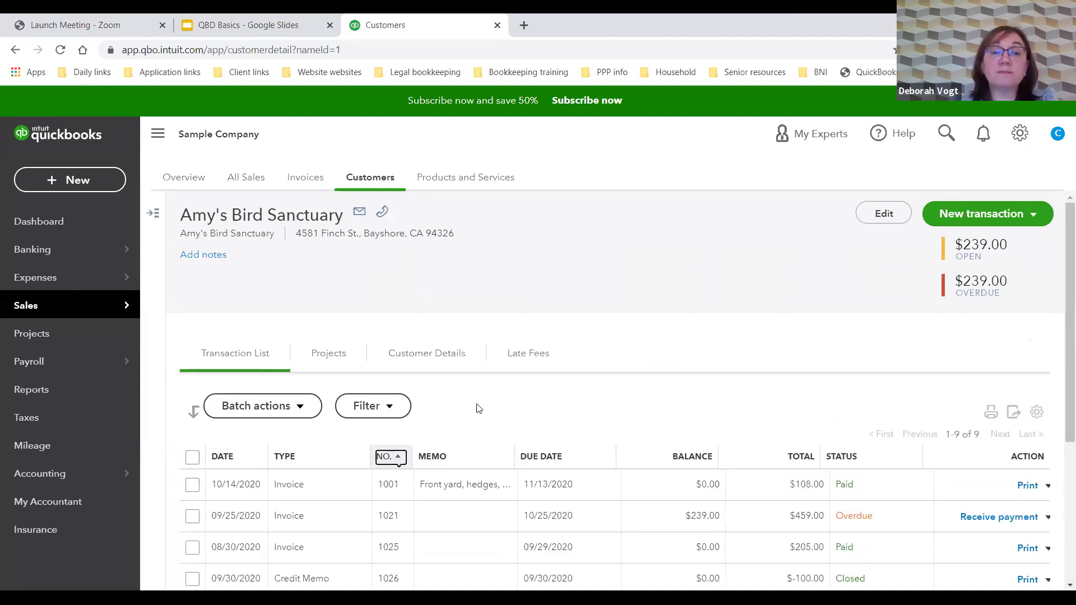
scroll(478, 408, down, 3)
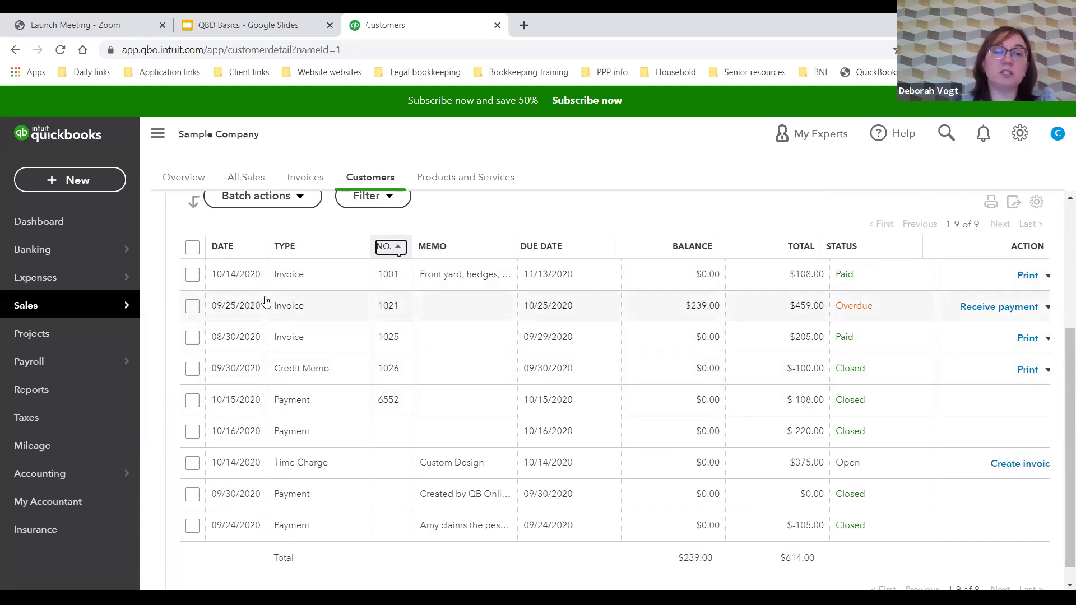
click(294, 311)
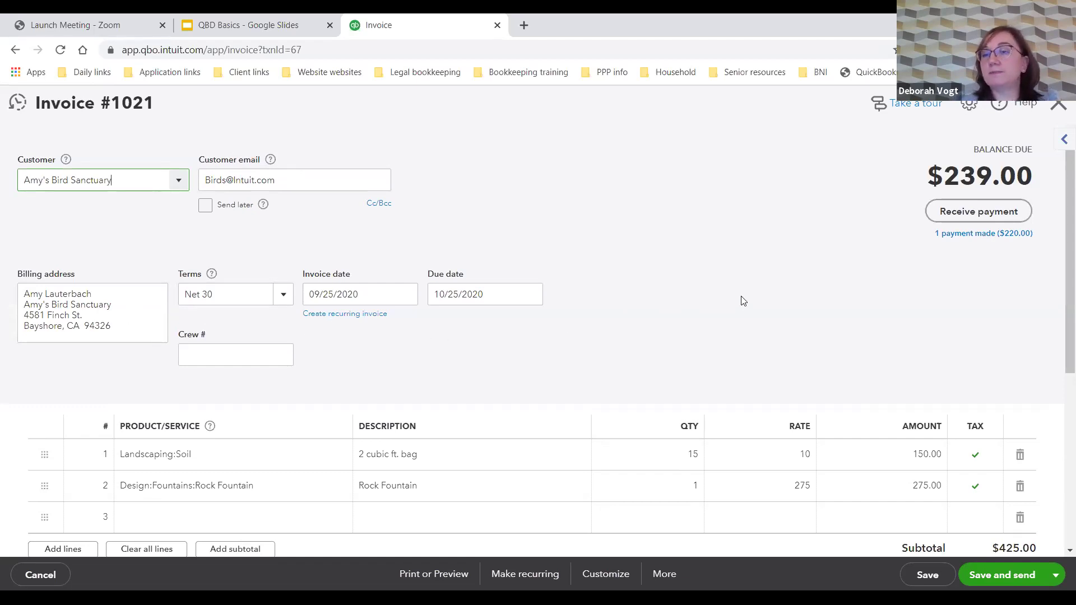
Step: Change invoice #1021's sales tax rate to Tucson (9.10%)
scroll(740, 301, down, 2)
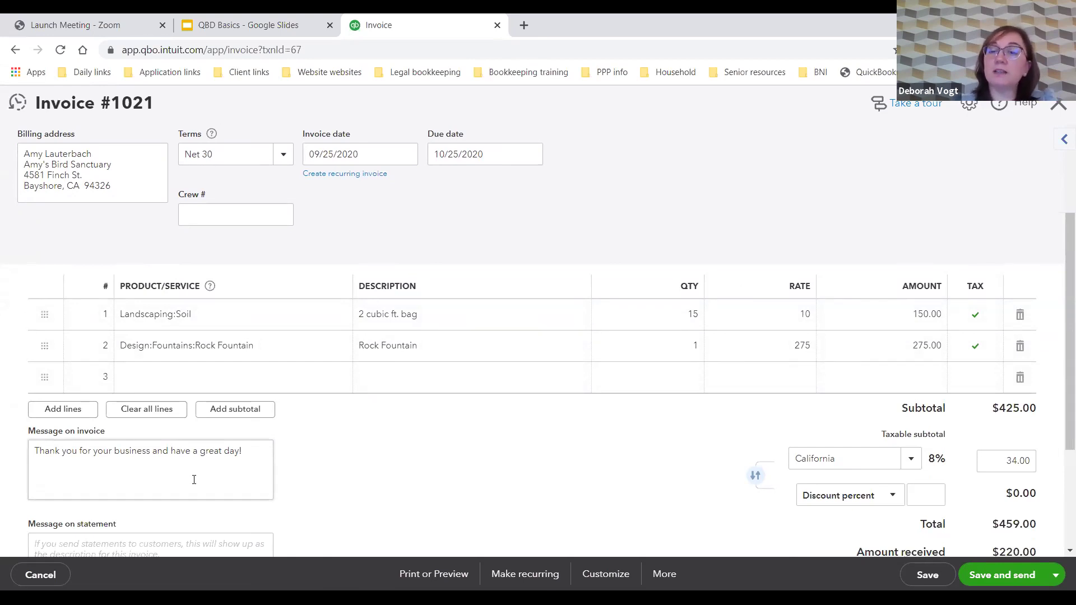
click(912, 462)
scroll(902, 467, down, 1)
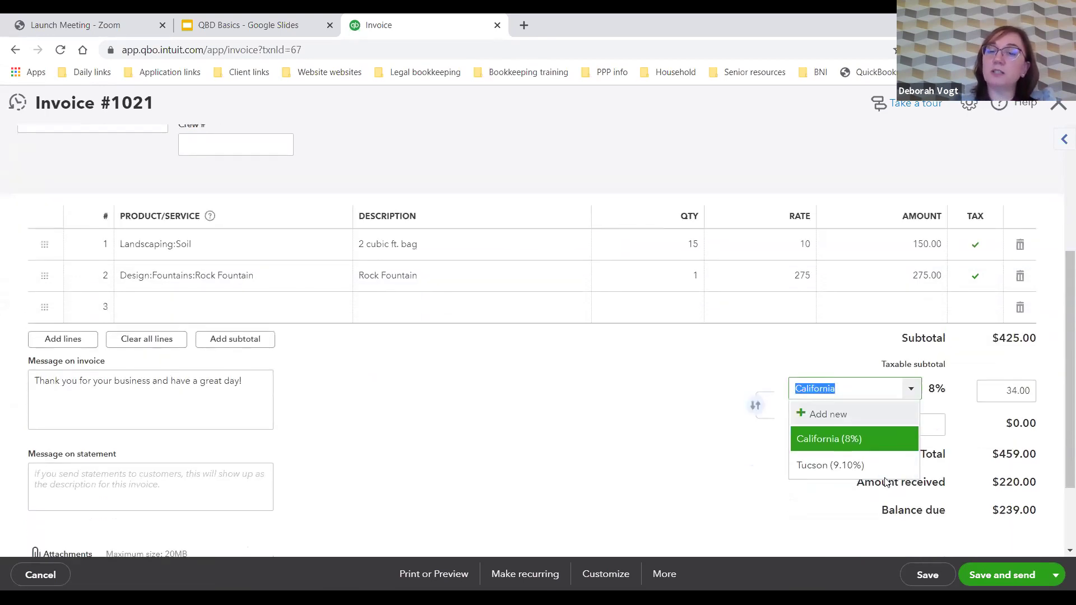
click(881, 466)
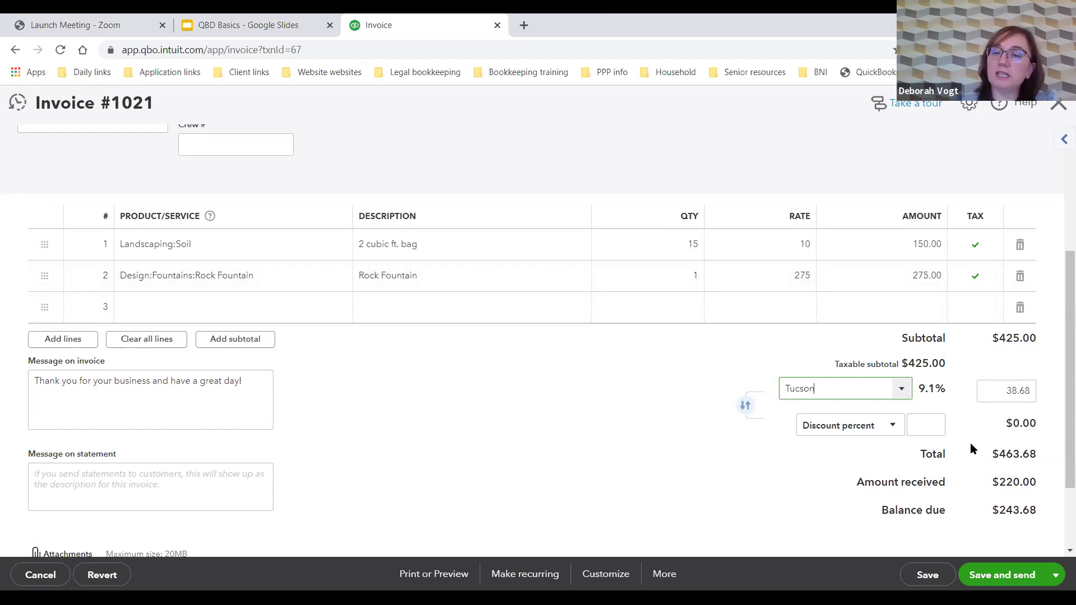
Step: Start receiving payment on invoice #1021, leaving the invoice without saving the tax change
scroll(917, 458, down, 2)
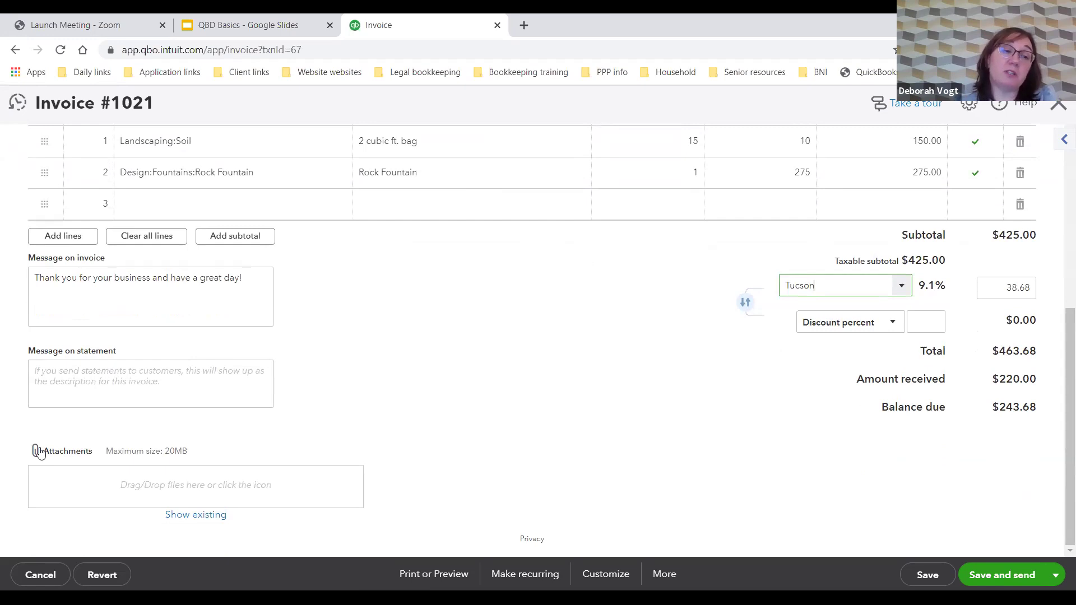
scroll(723, 451, up, 4)
scroll(731, 453, up, 2)
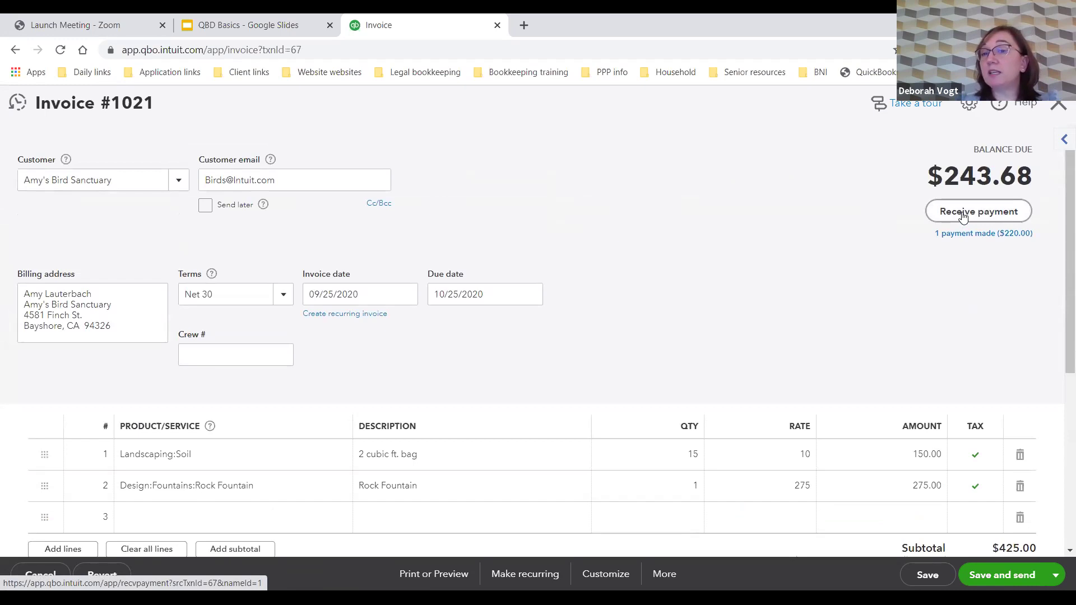
click(962, 216)
click(620, 362)
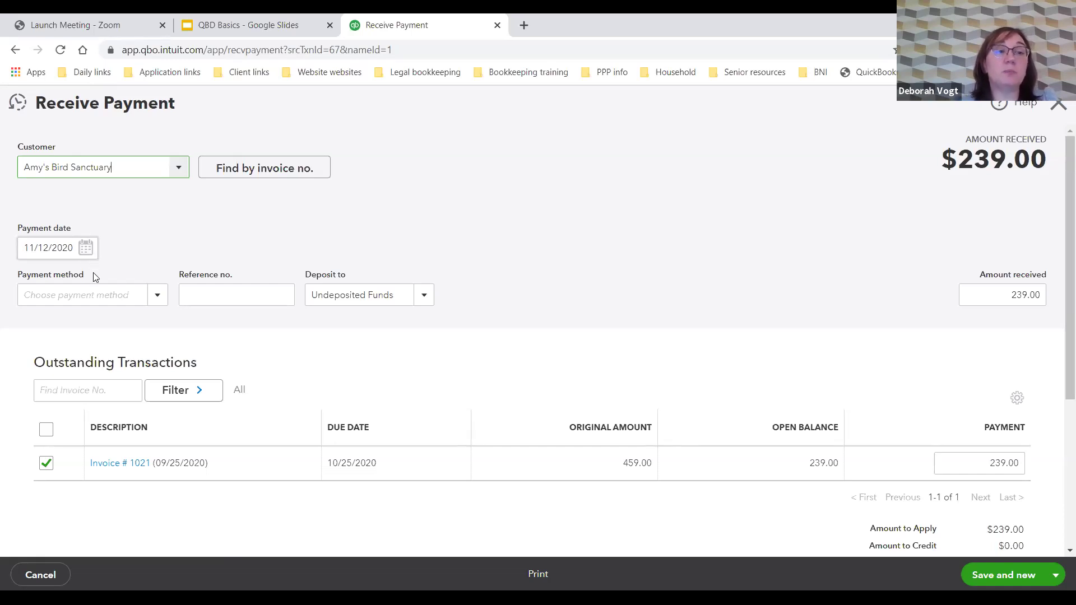
Step: Review the payment method and keep Undeposited Funds as the deposit account
click(136, 293)
click(221, 297)
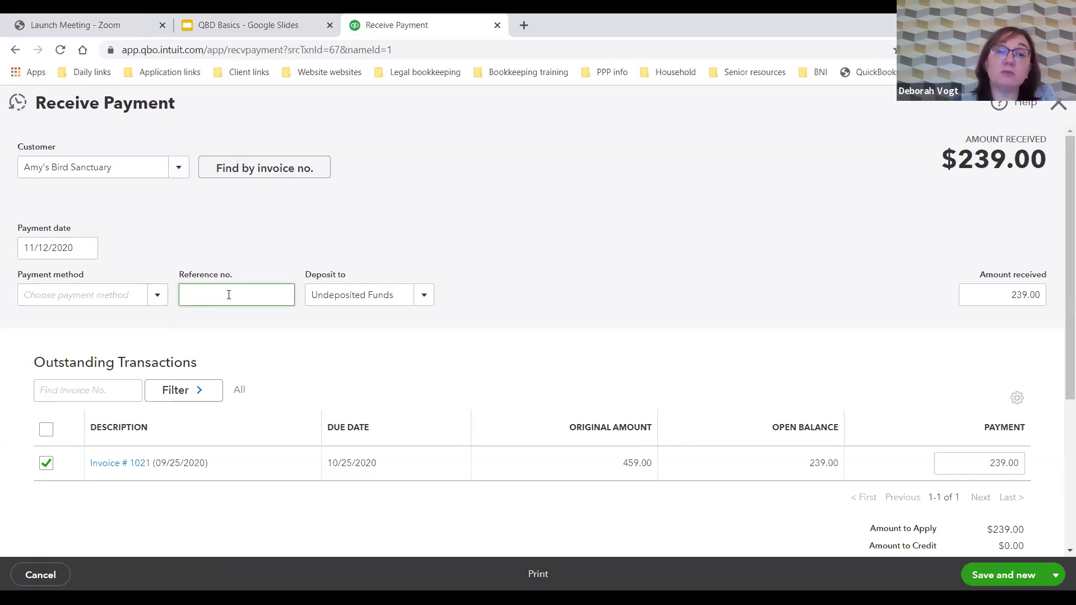
click(430, 301)
click(424, 297)
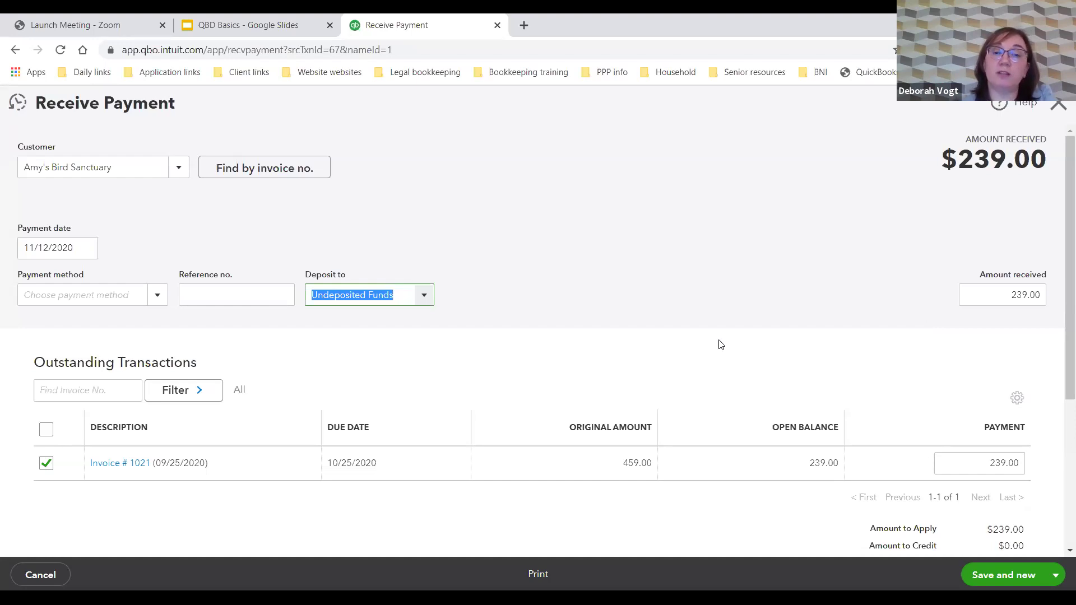
Step: Save and close the $239.00 payment using the Save and close option
scroll(727, 346, down, 1)
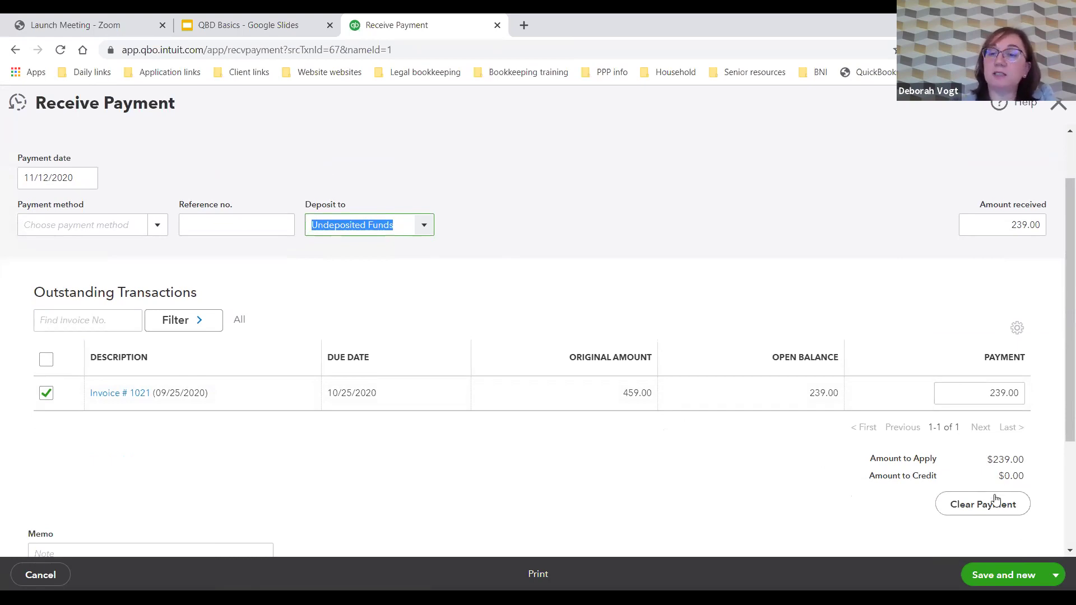
scroll(995, 506, down, 3)
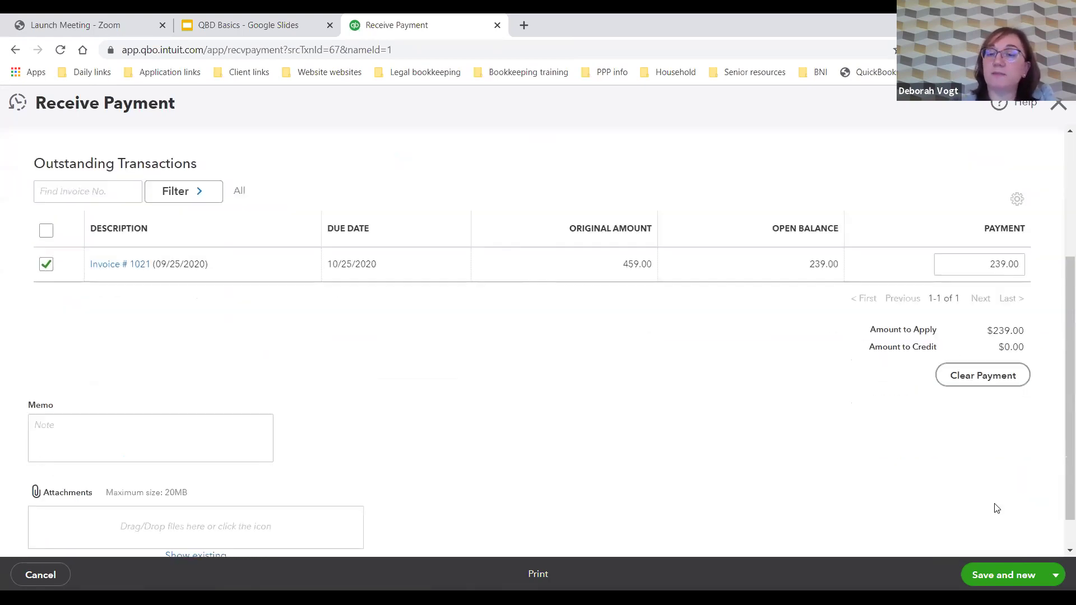
click(1054, 581)
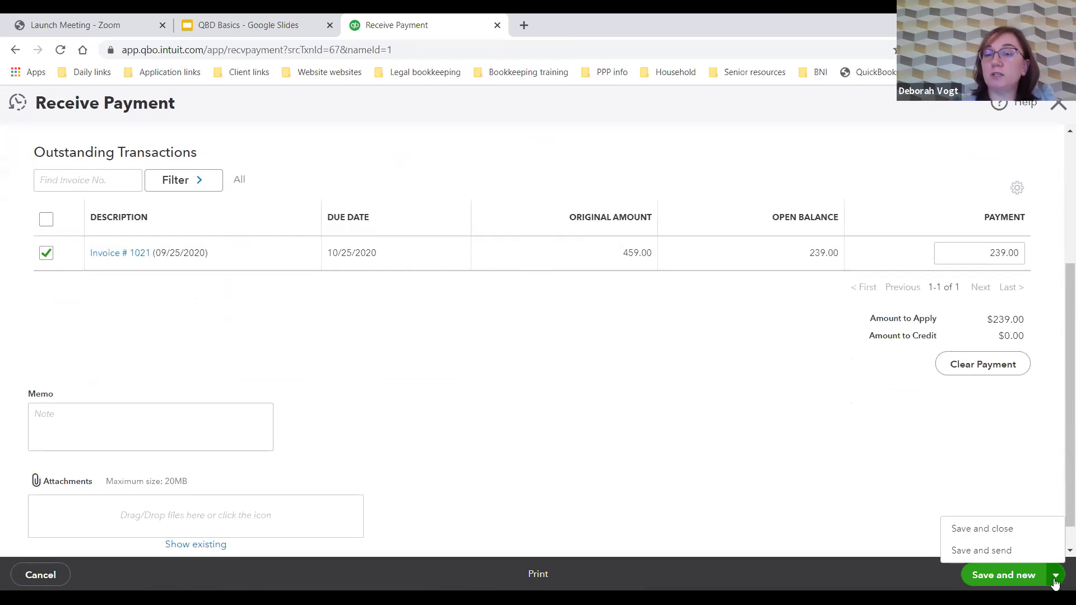
click(996, 527)
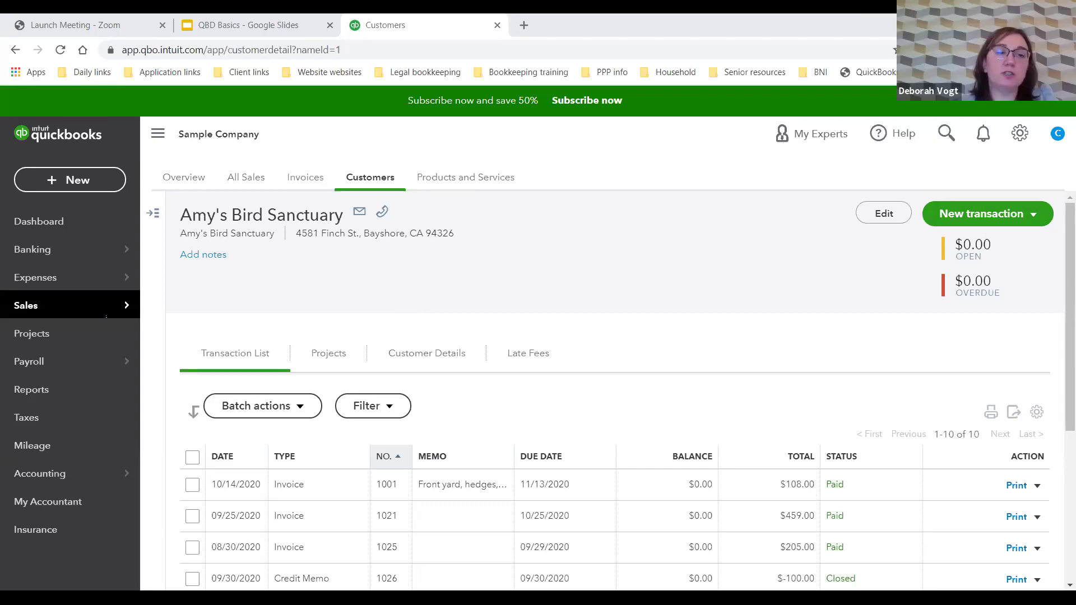
Step: Expand and browse the customer list panel, then go to the Invoices page
mouse_move(132, 309)
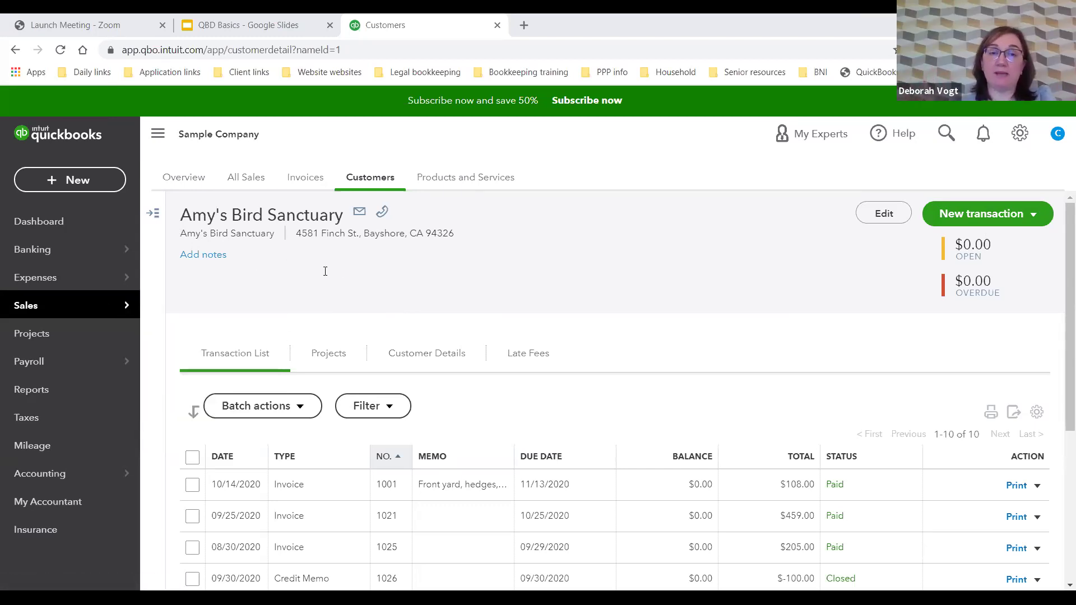
click(154, 220)
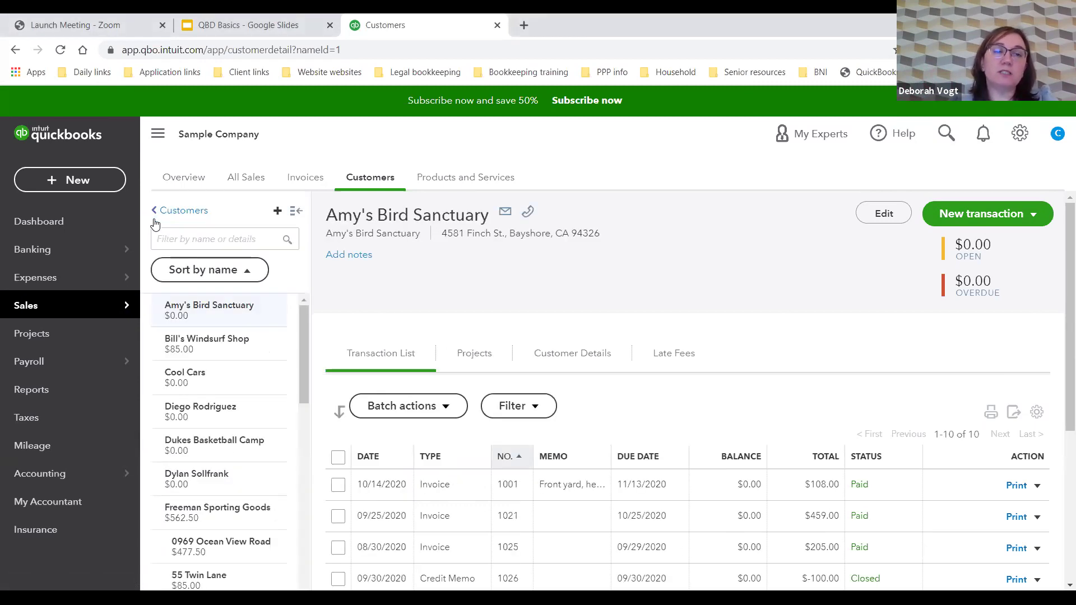
scroll(229, 386, down, 5)
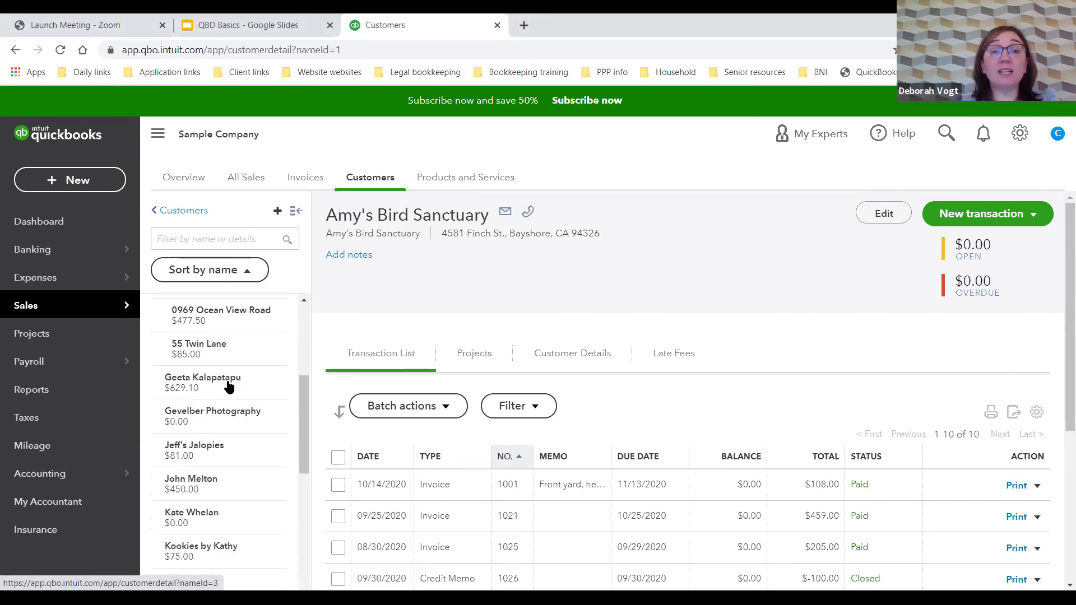
scroll(229, 387, down, 6)
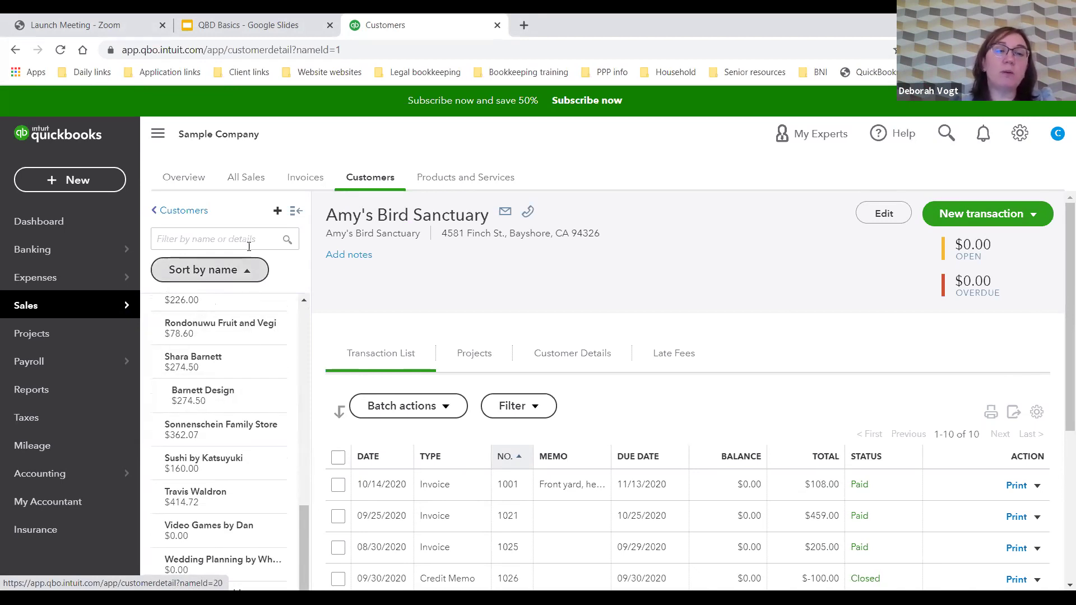
scroll(252, 391, up, 4)
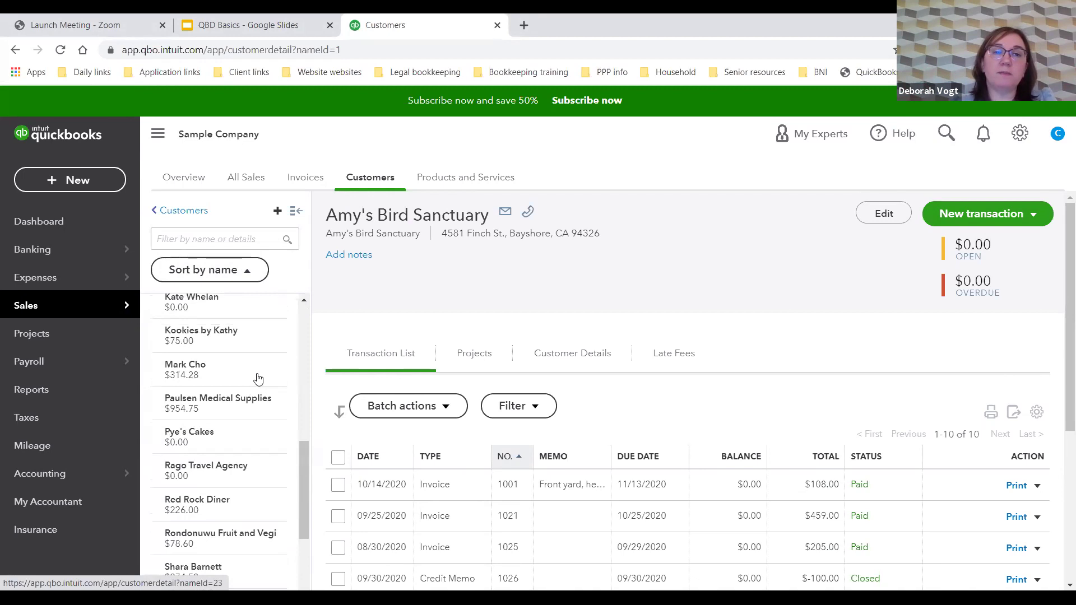
click(307, 179)
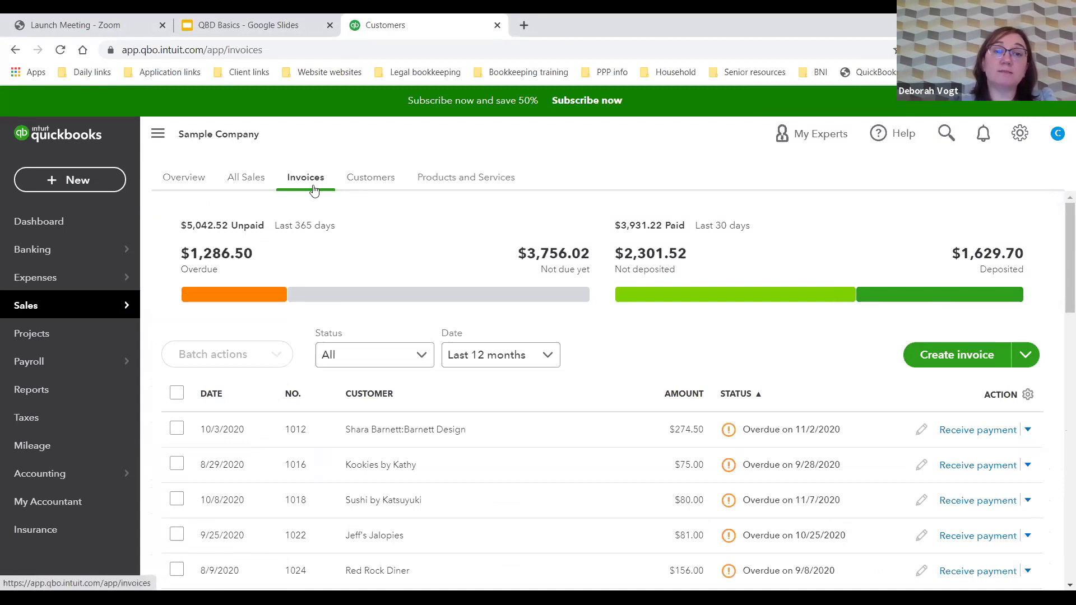
Step: Open a blank invoice from the Create invoice menu, close it unsaved, then open the gear menu
click(1029, 357)
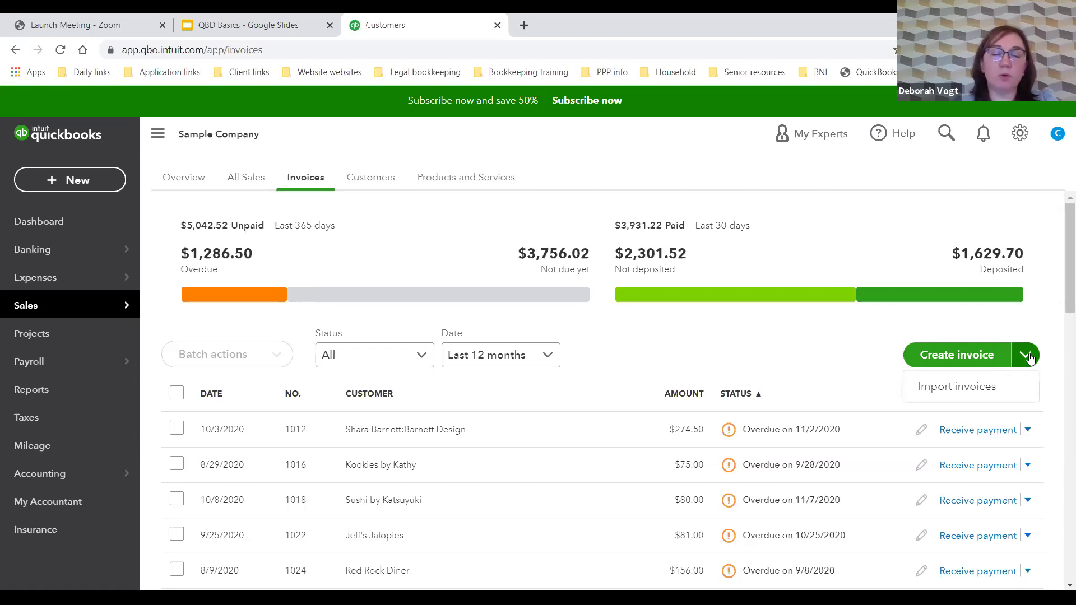
click(940, 359)
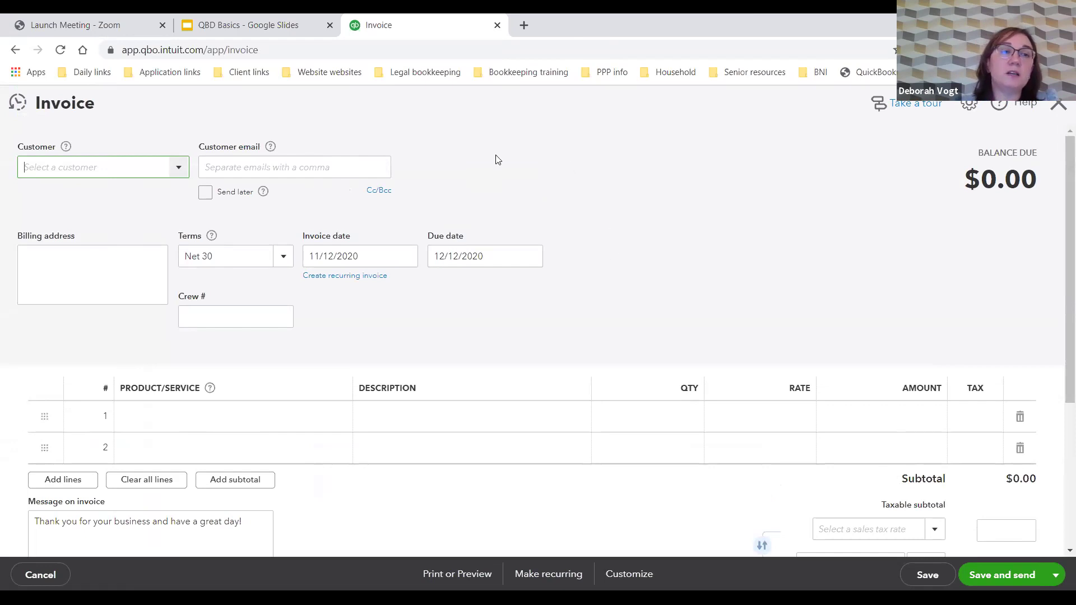
click(1059, 104)
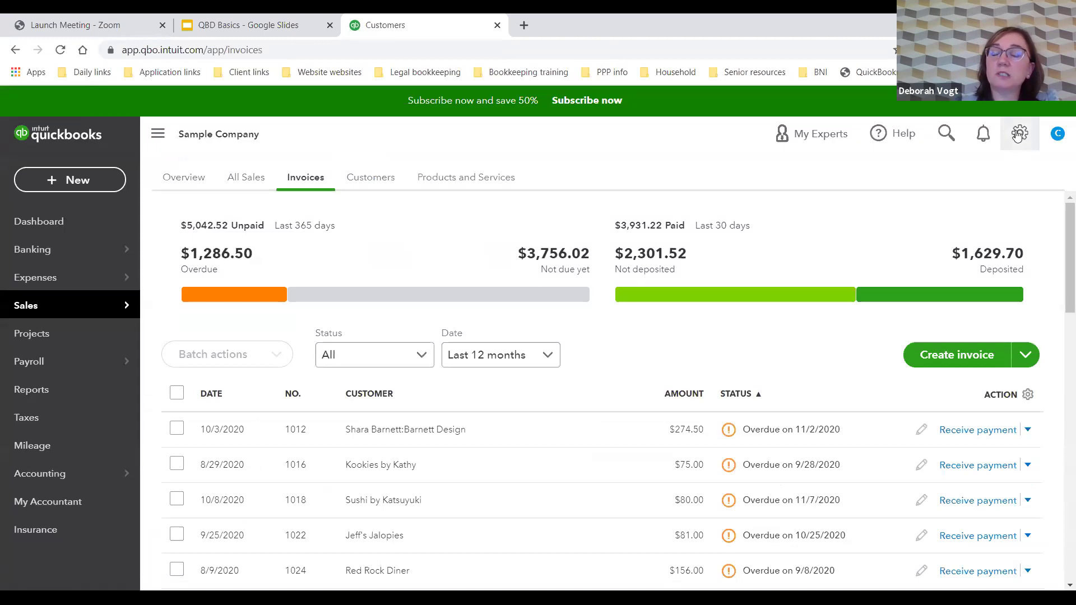
click(1020, 133)
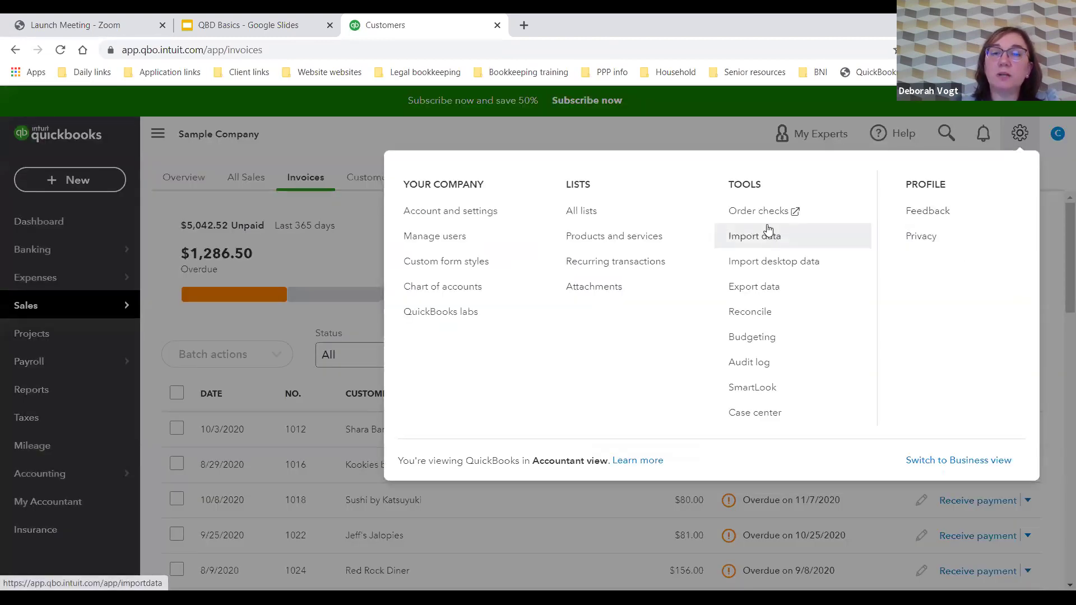
Step: View the Custom form styles page, showing only Standard, then go to Sales > Customers
click(429, 262)
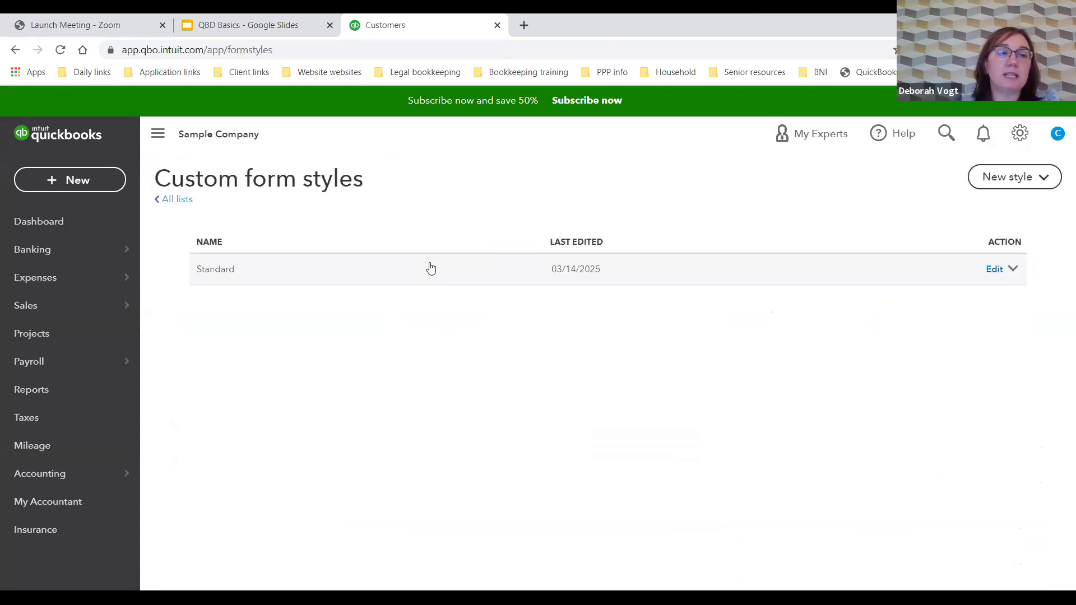
click(1021, 136)
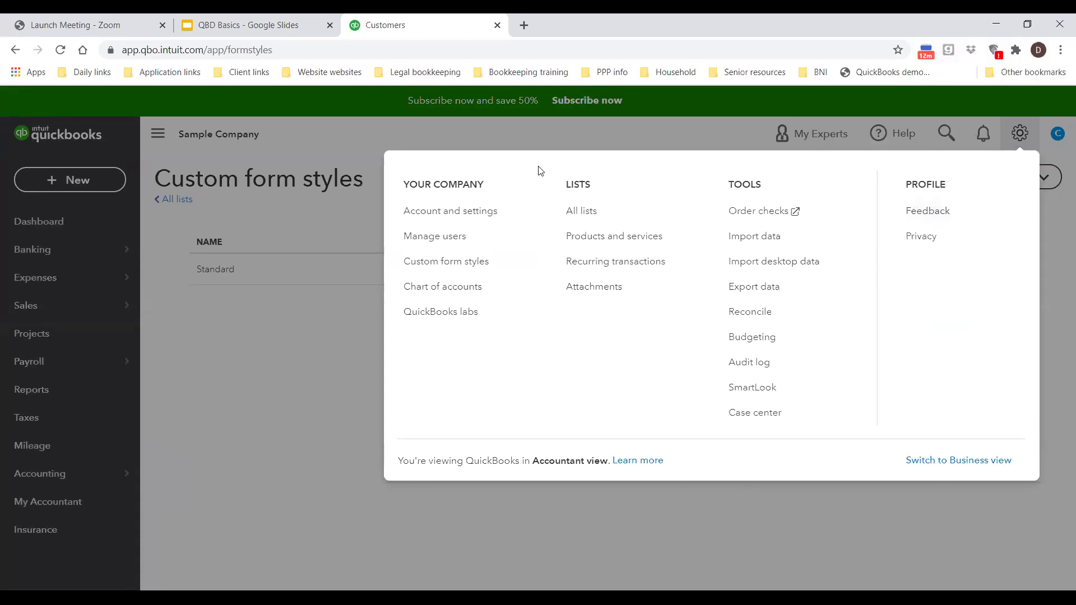
click(270, 211)
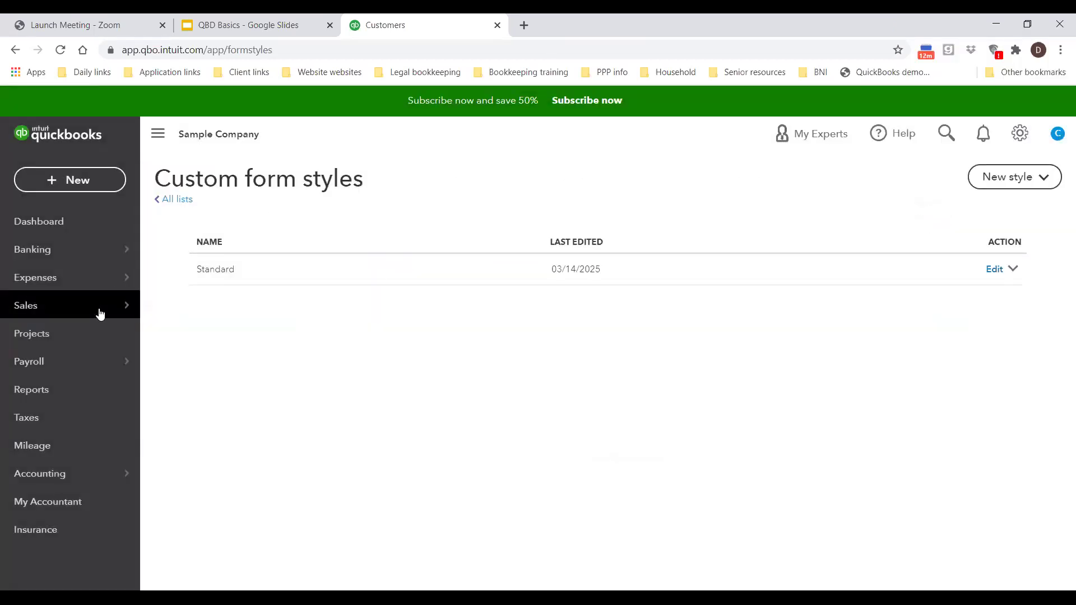
mouse_move(100, 314)
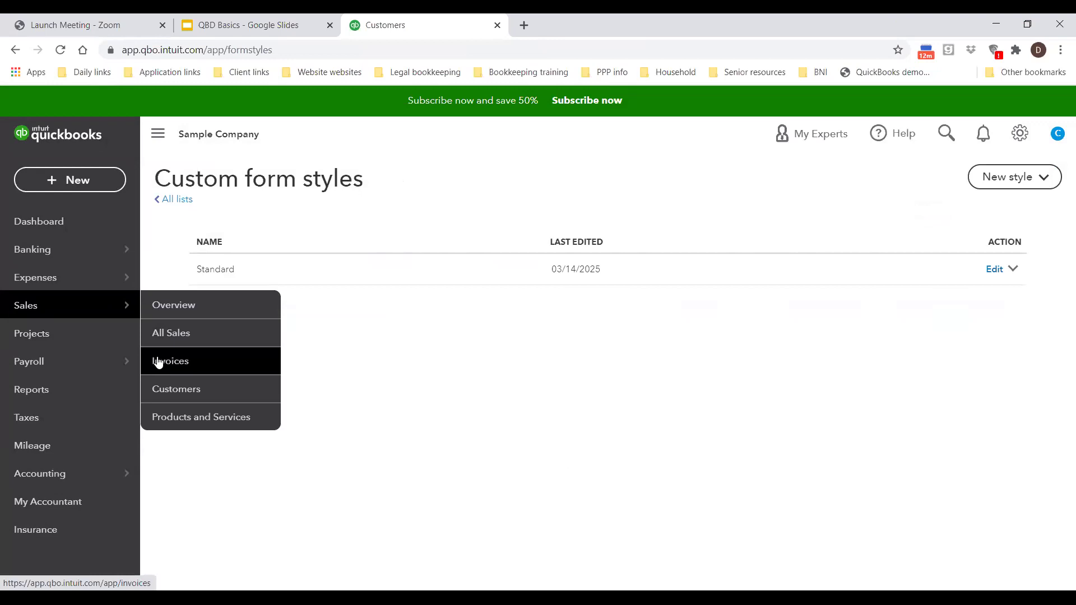
click(175, 389)
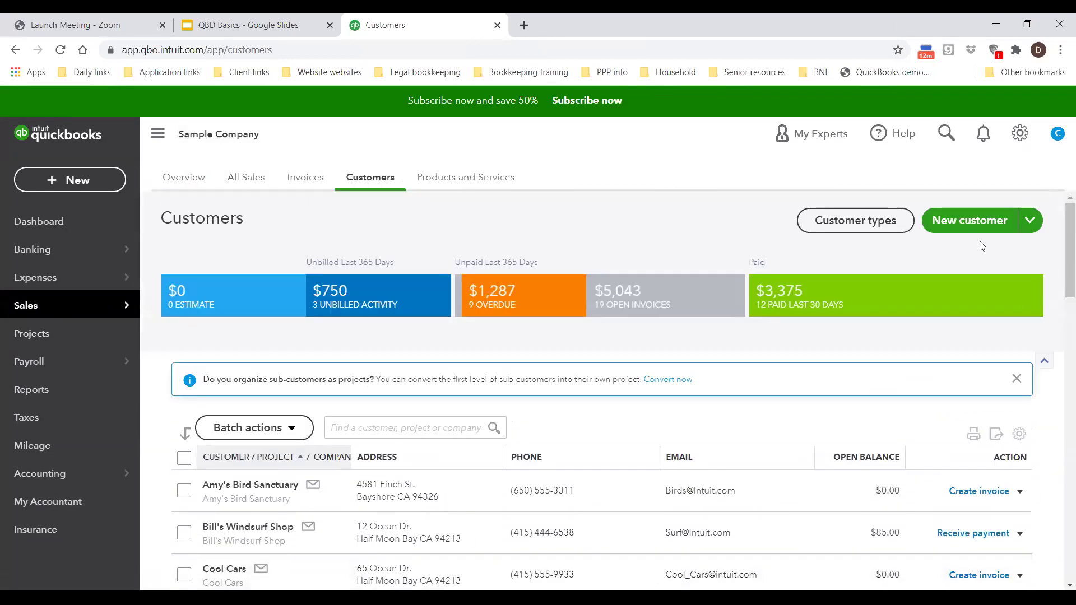
click(305, 185)
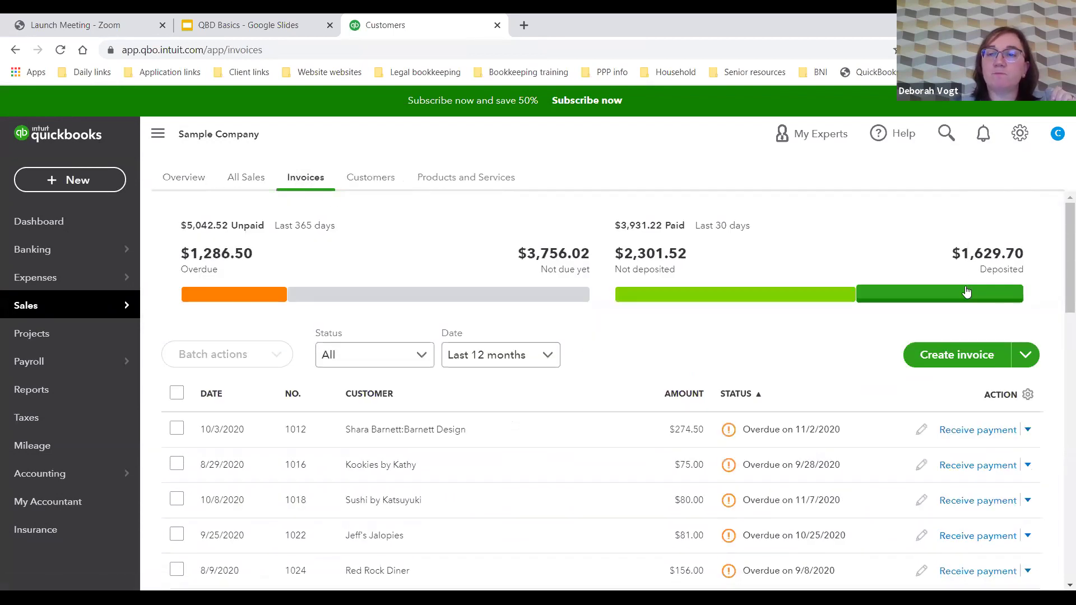
click(958, 357)
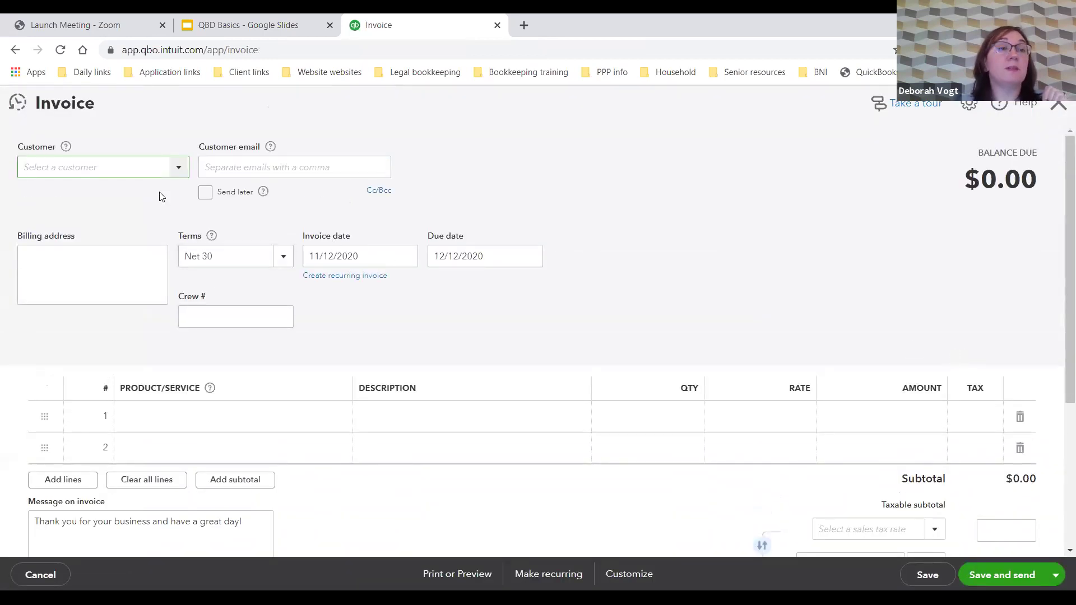
click(181, 171)
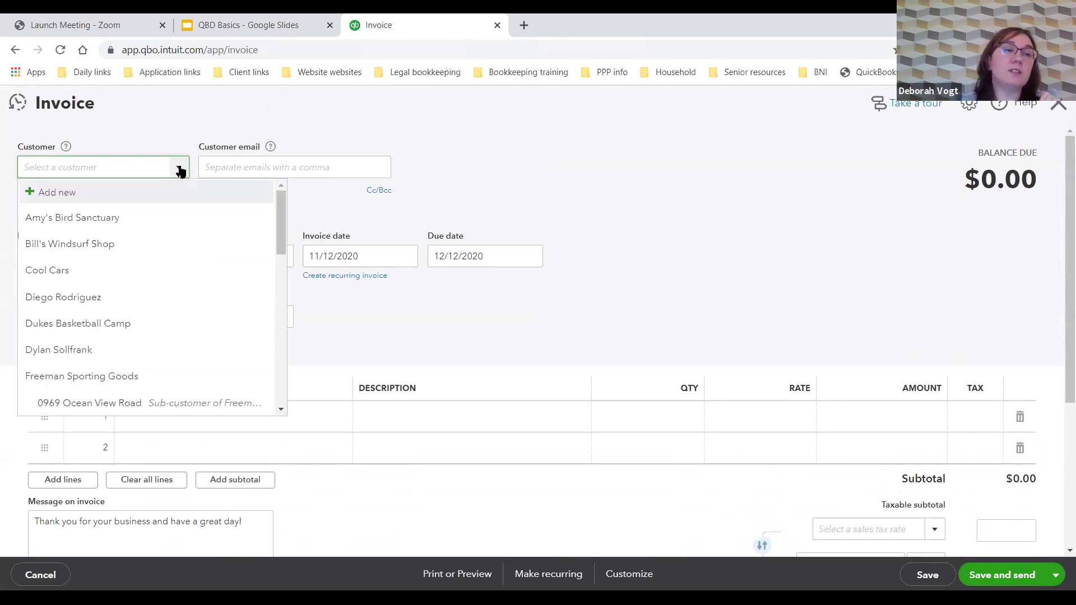
click(181, 171)
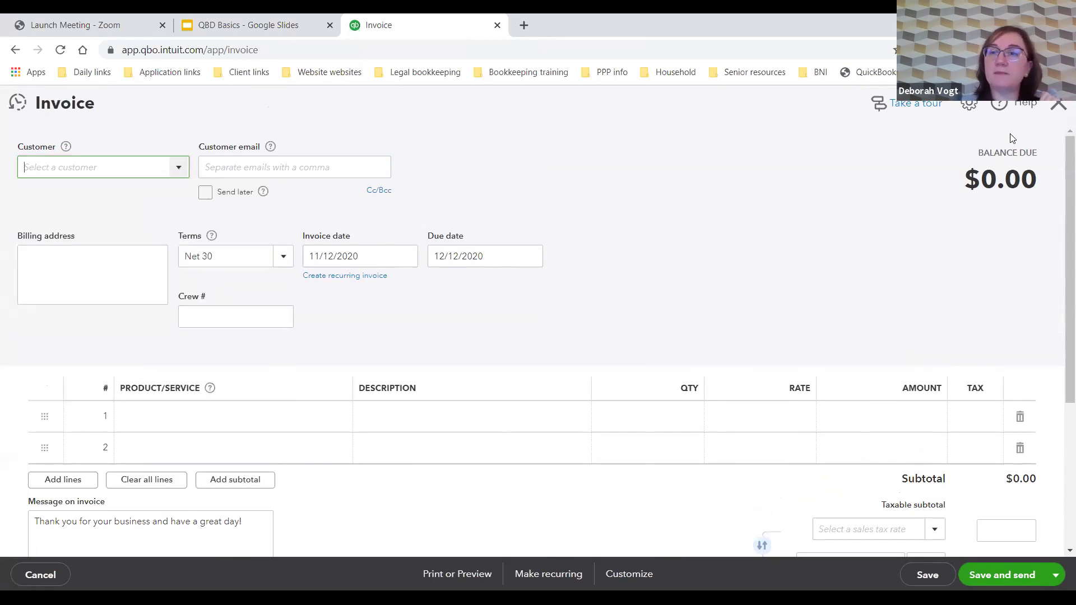
click(1060, 107)
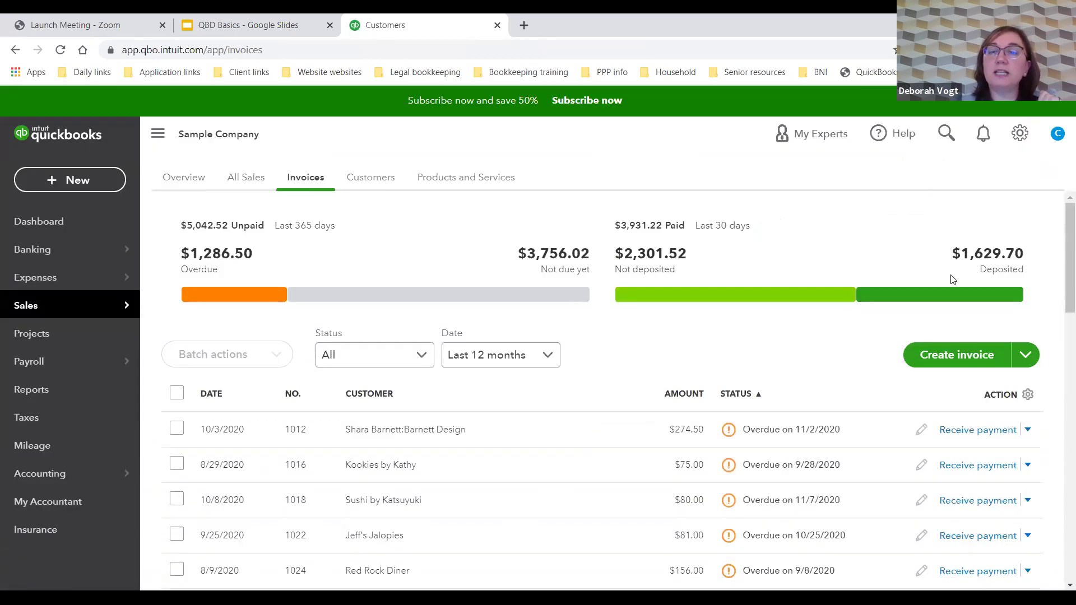
click(369, 177)
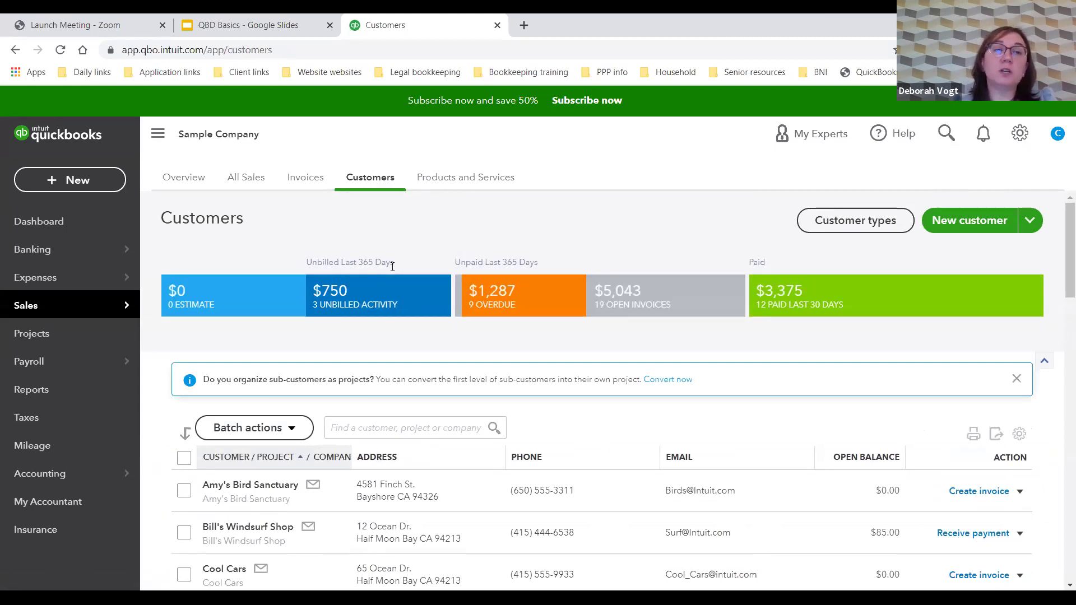
mouse_move(64, 314)
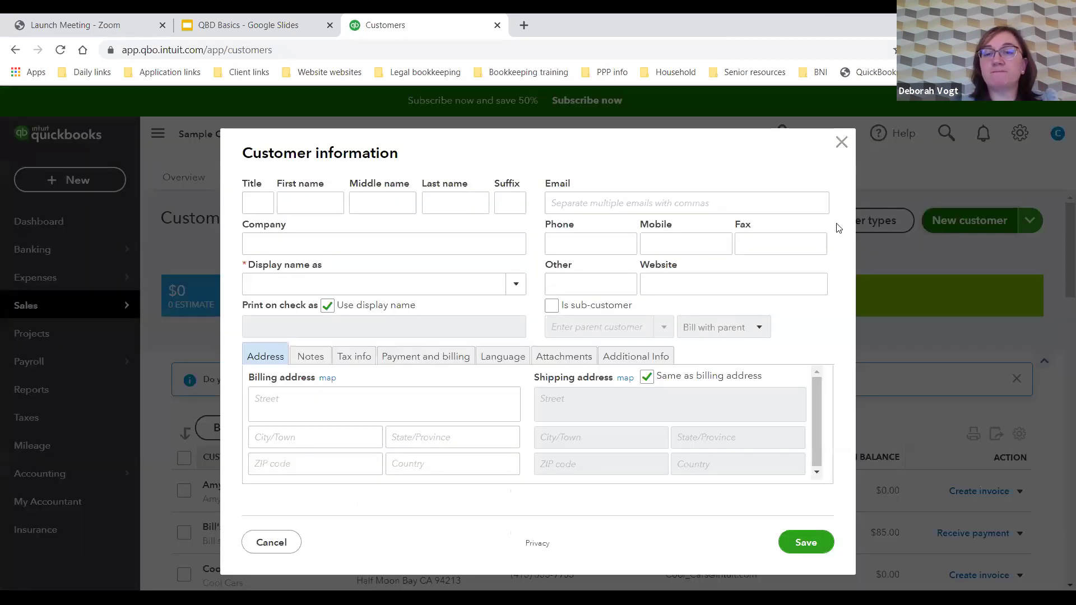
click(958, 220)
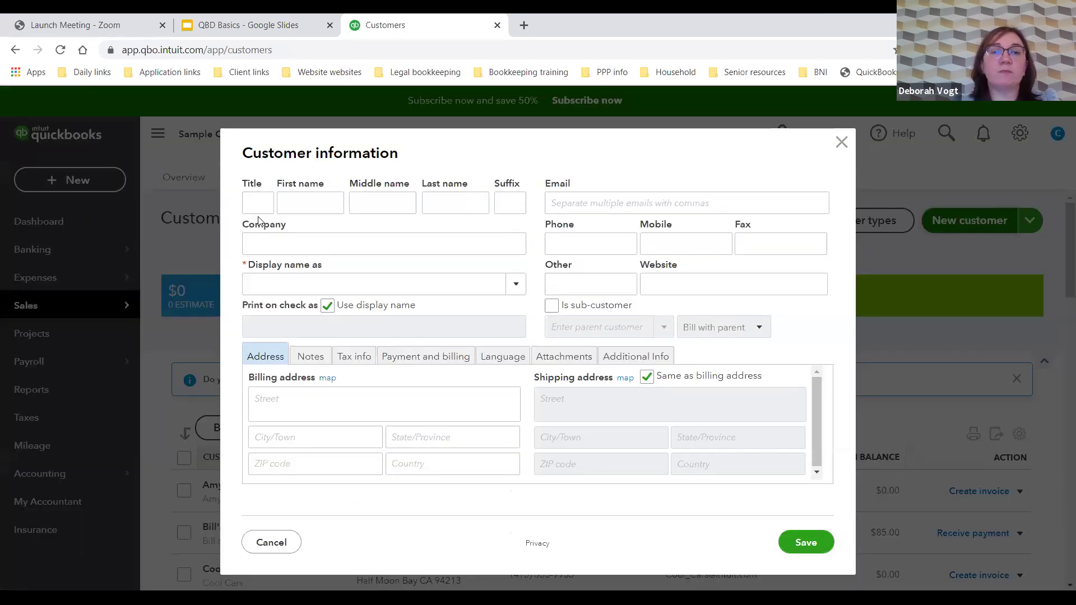
Step: Enter company Denville Dairy and the contact's first and last name, with Denville Dairy as display name
click(275, 247)
text(D)
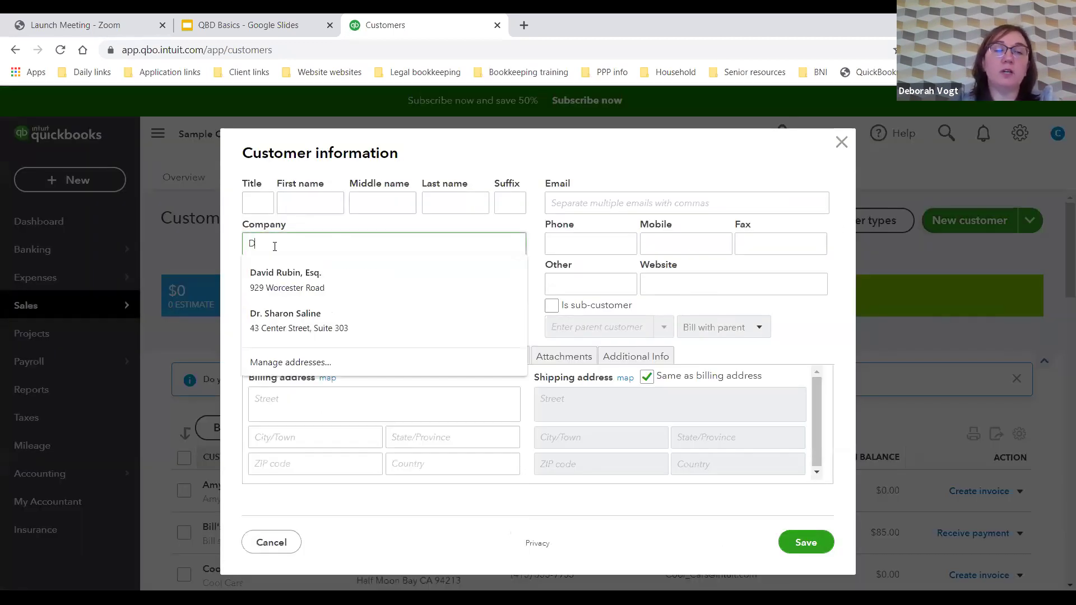
text(enville Dairy)
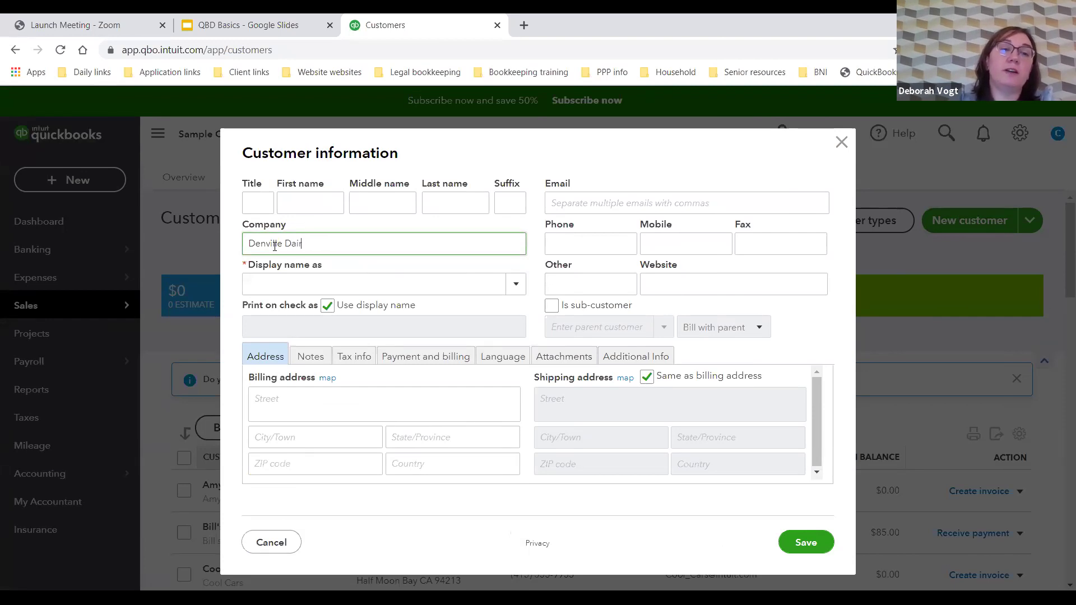
click(310, 287)
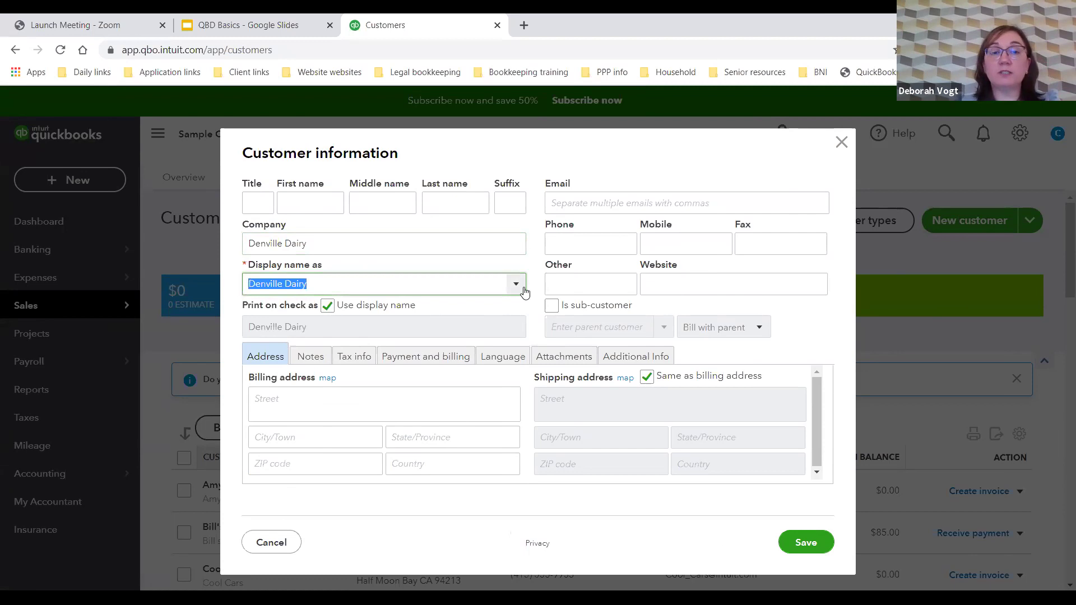
click(299, 198)
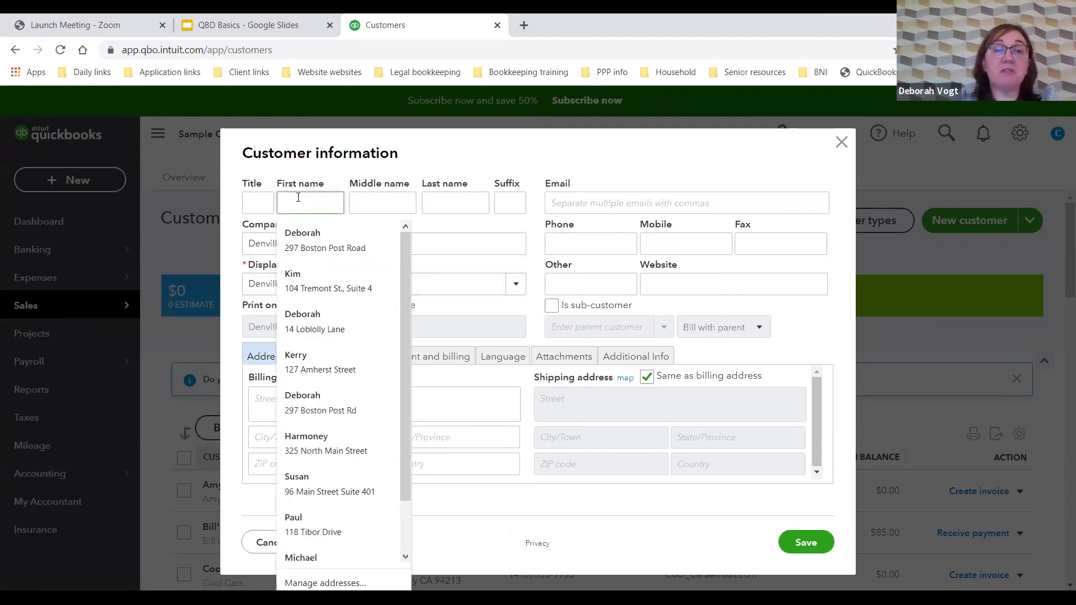
key(Tab)
key(Tab)
key(Tab)
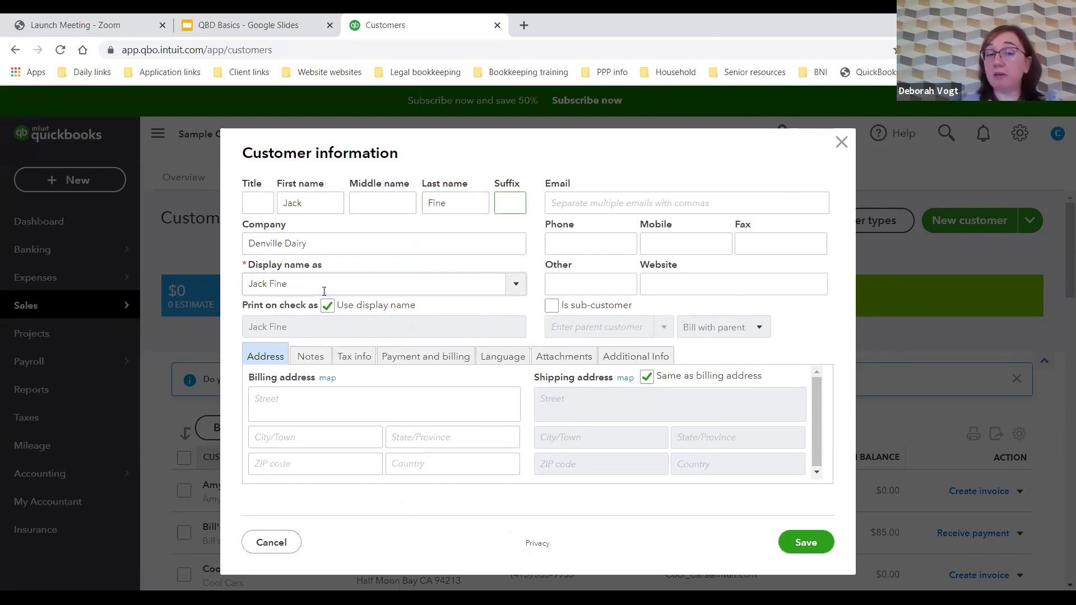
click(513, 286)
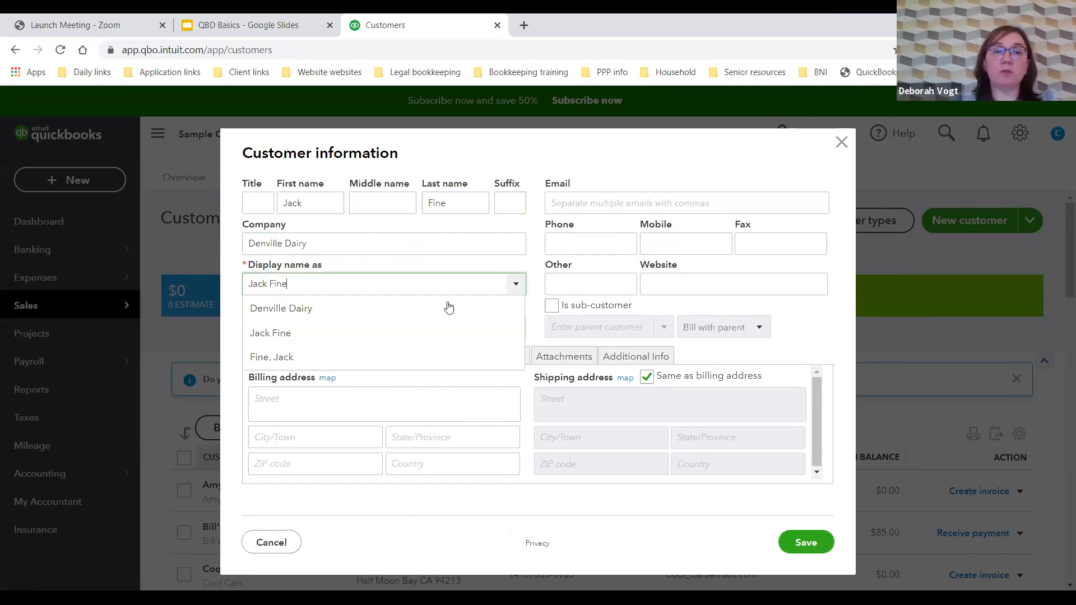
click(374, 313)
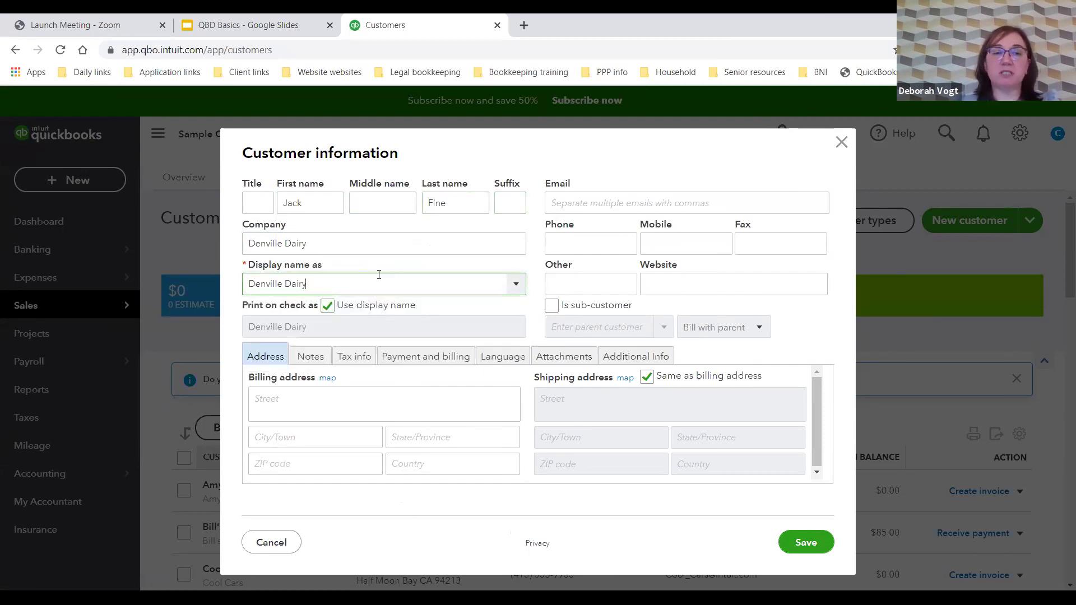
Step: Fill in the billing street, city, state and ZIP code
click(320, 401)
key(Tab)
key(Tab)
key(Tab)
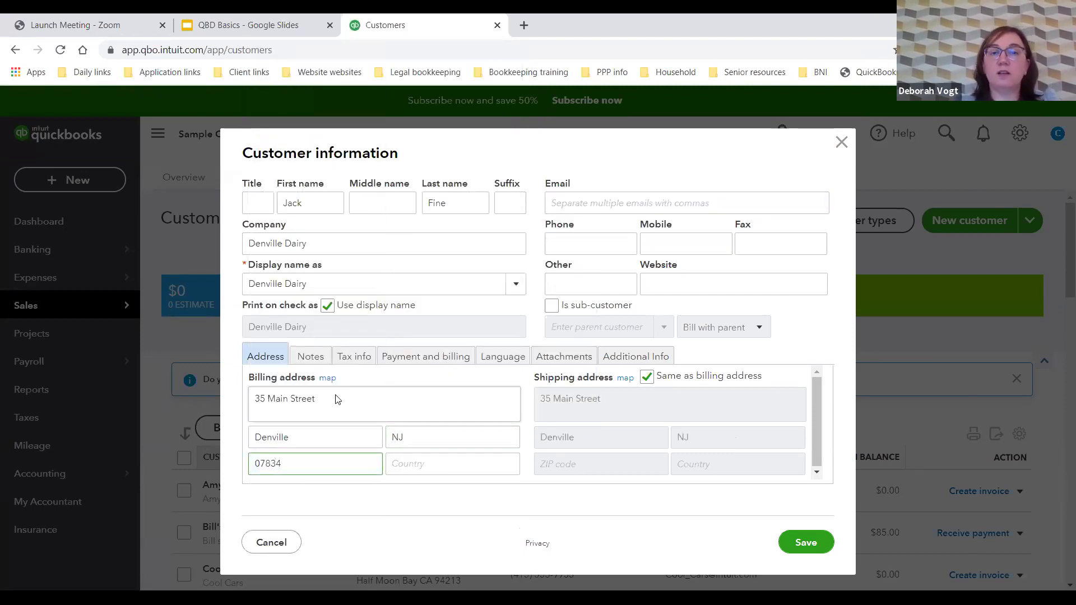
Step: Enter the customer's e-mail address, correcting the typos
click(641, 207)
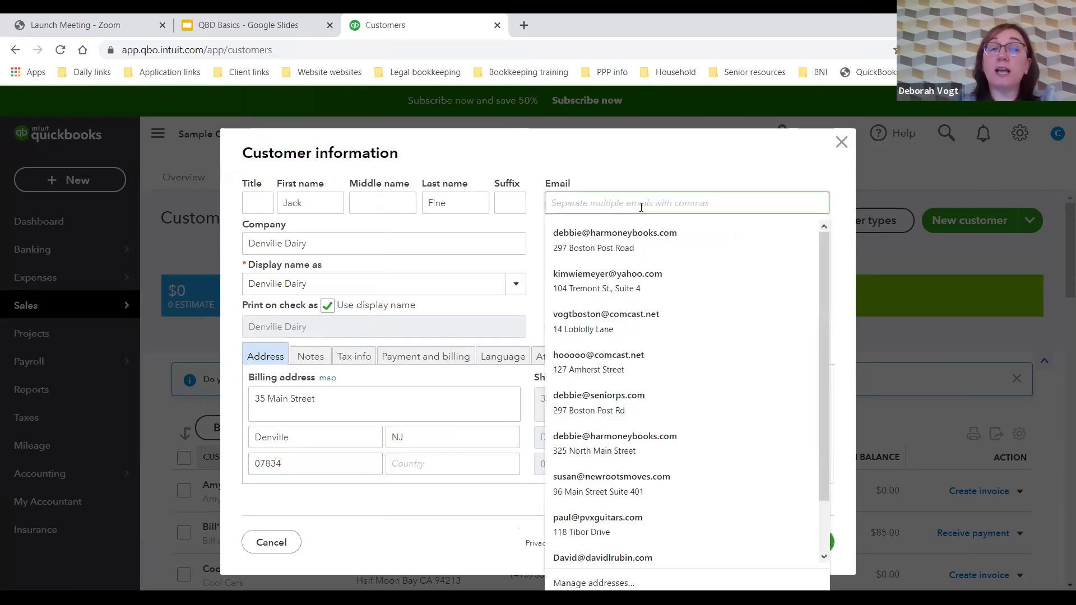
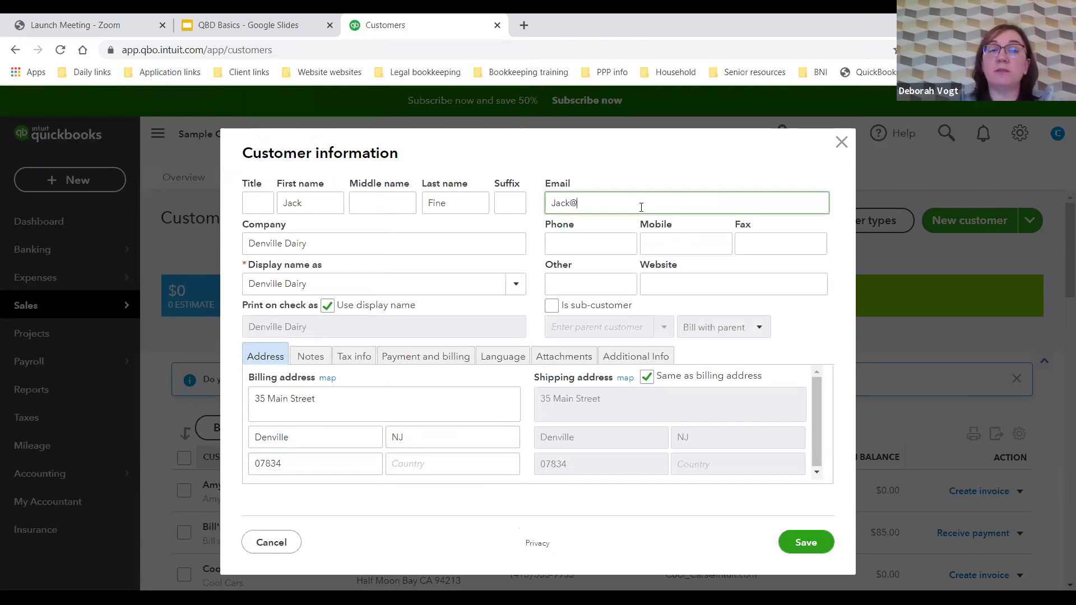
Step: Enter the customer's phone number and save the new customer
key(Tab)
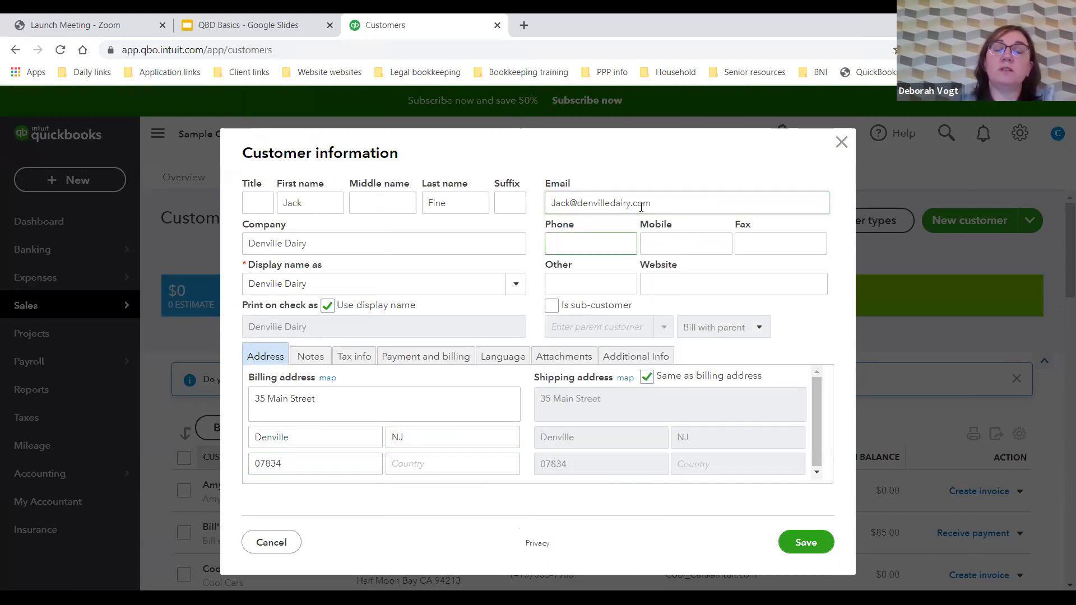
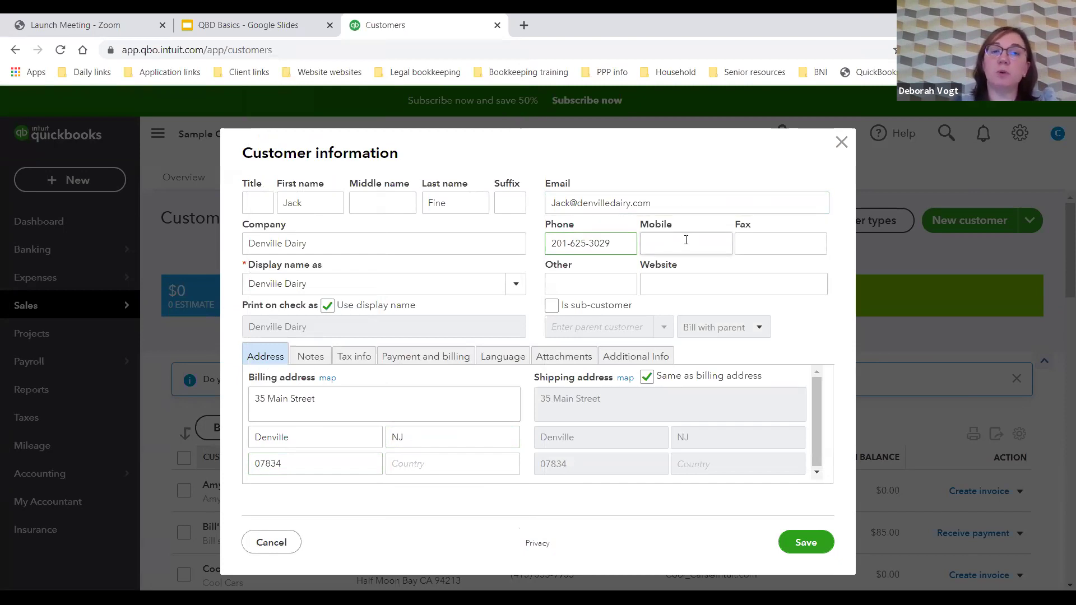
click(685, 242)
click(798, 275)
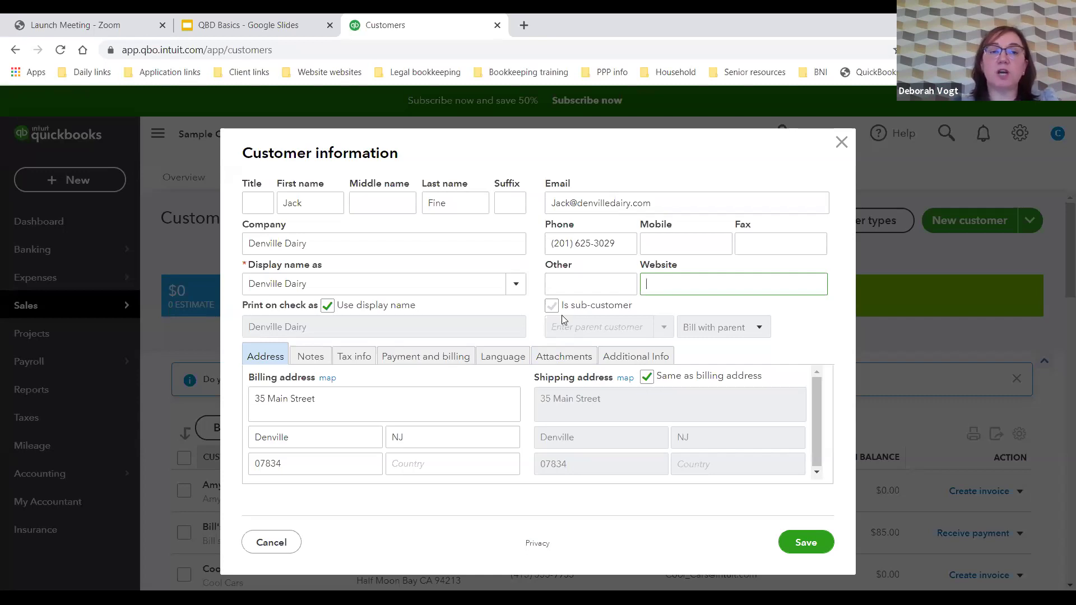
click(807, 543)
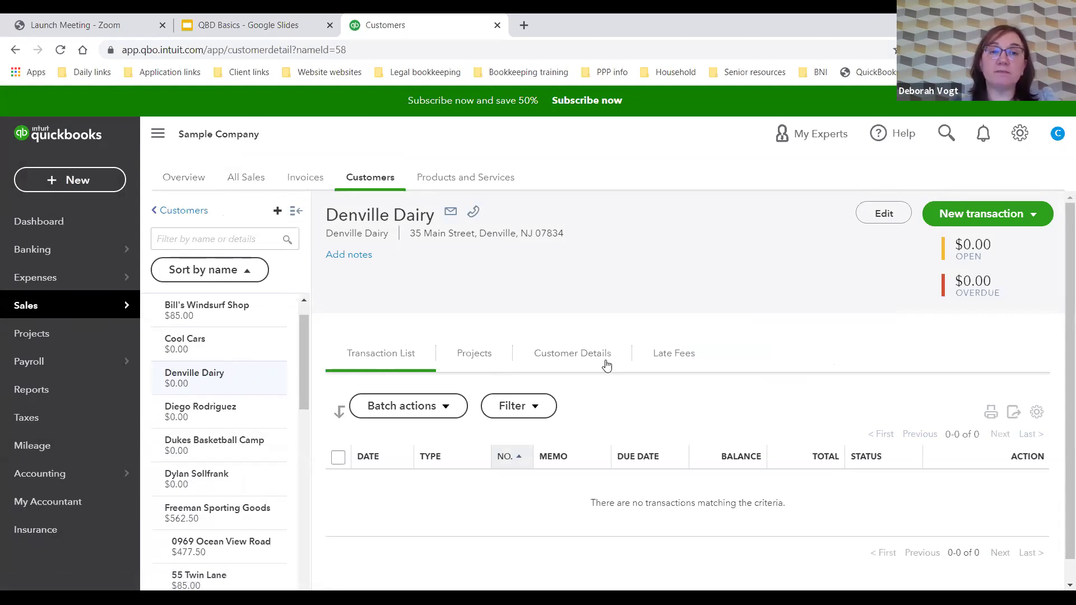
Step: Add the note 'All work must be completed on a Saturday' to Denville Dairy's page
click(366, 257)
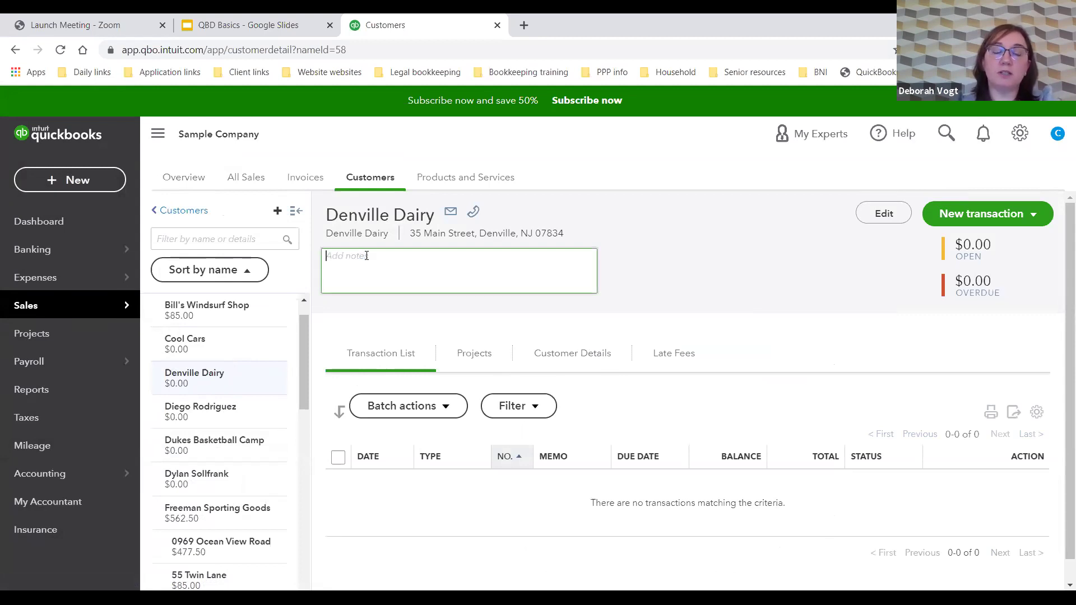
text(All)
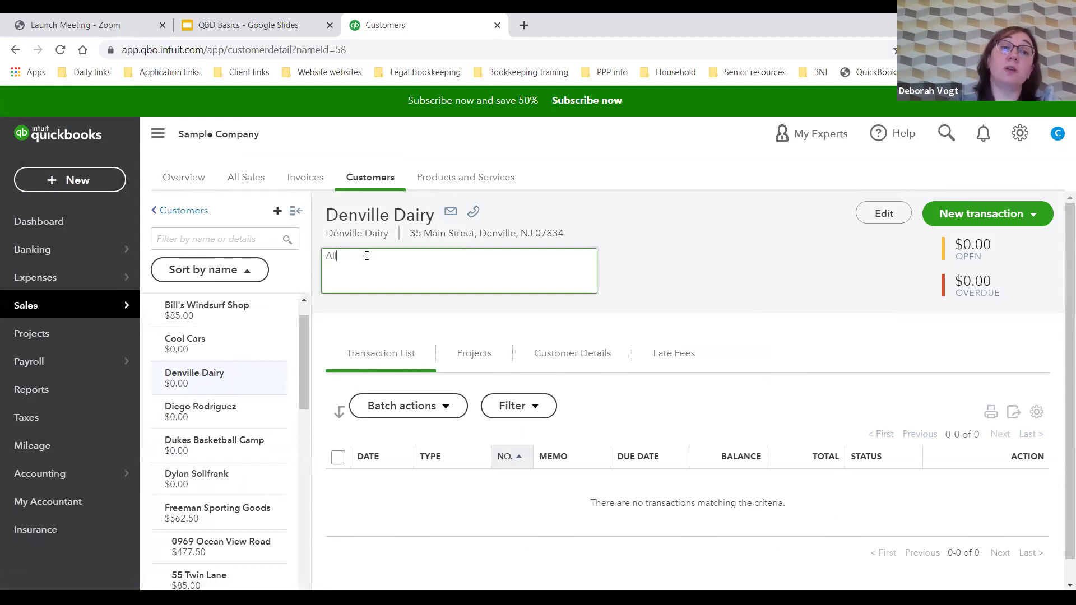
text( work must be completed on a Saturday)
click(618, 238)
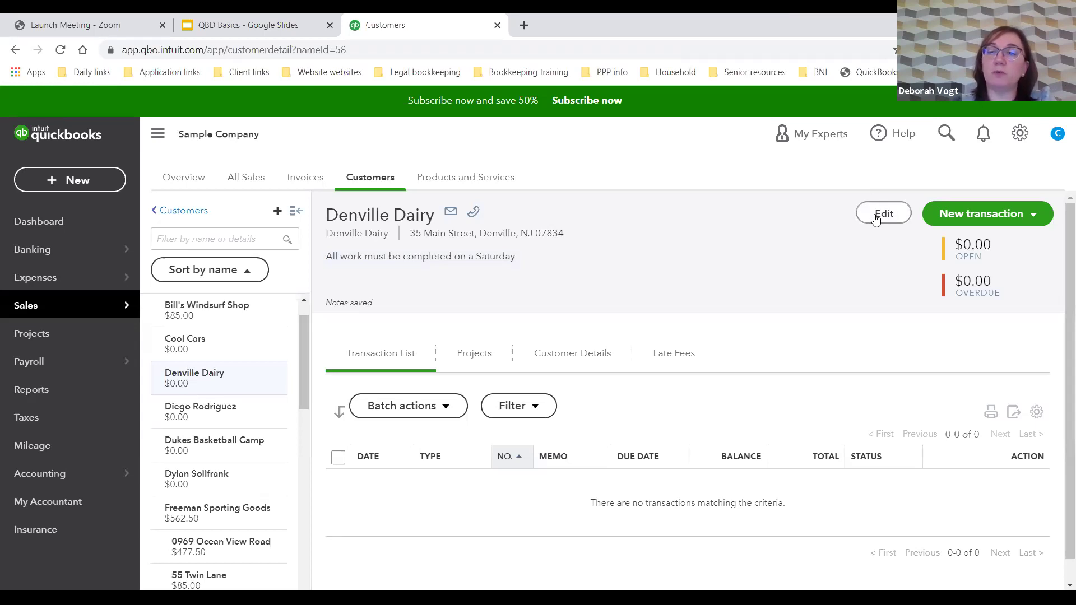
Step: Create a new invoice for Denville Dairy with Design services on line 1
click(1032, 220)
click(974, 247)
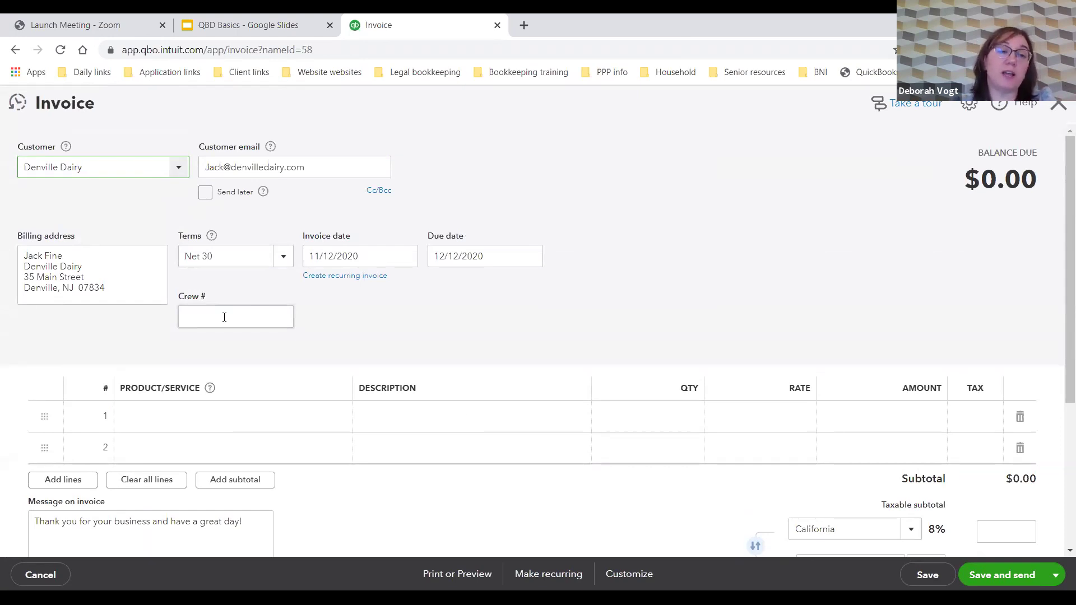
click(184, 420)
text(den)
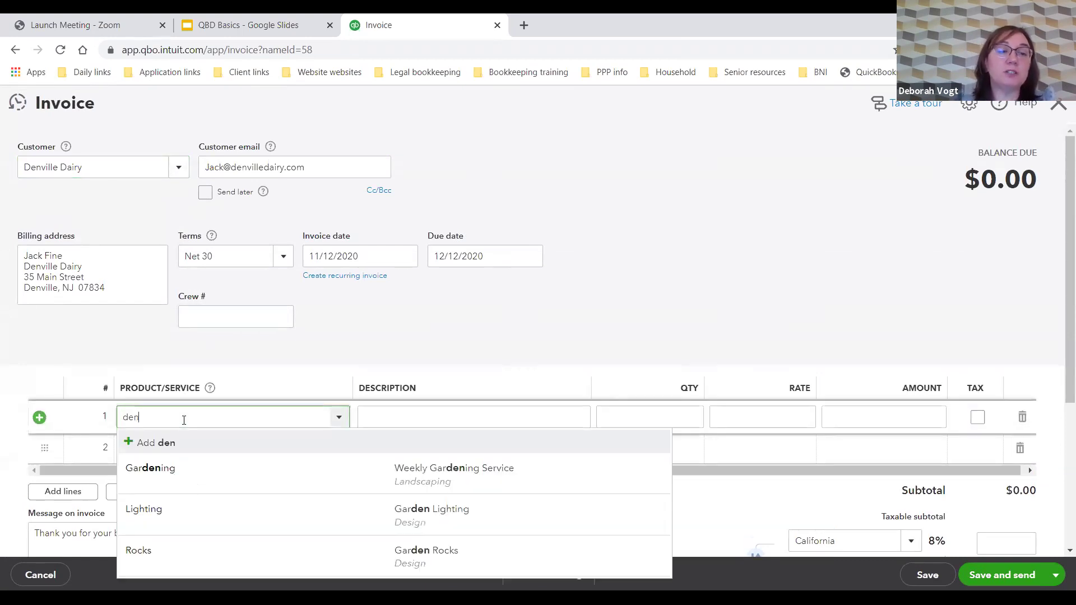
key(BackSpace)
text(si)
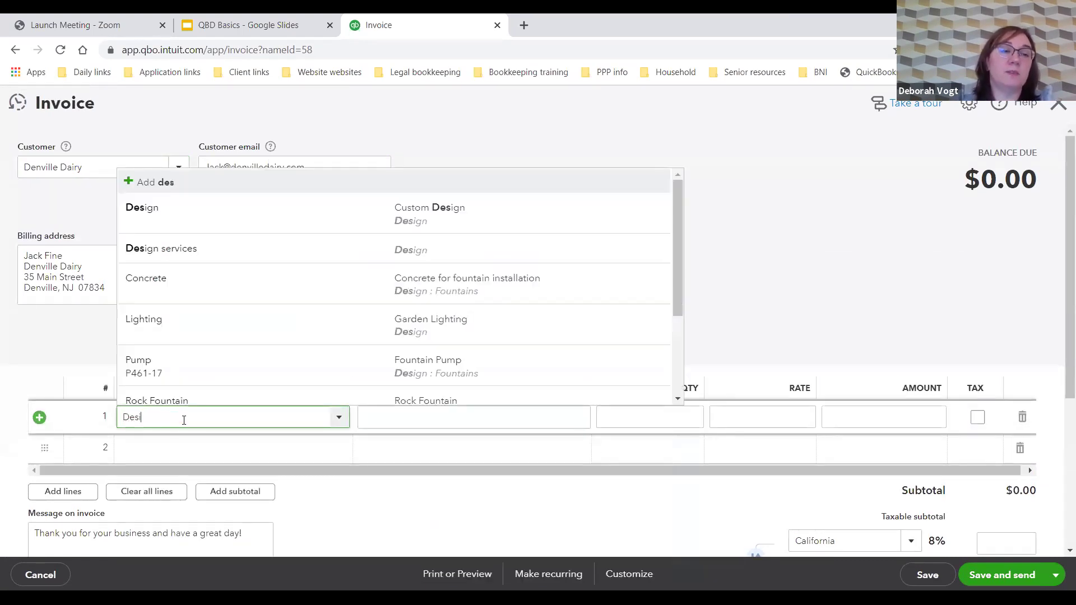
click(217, 249)
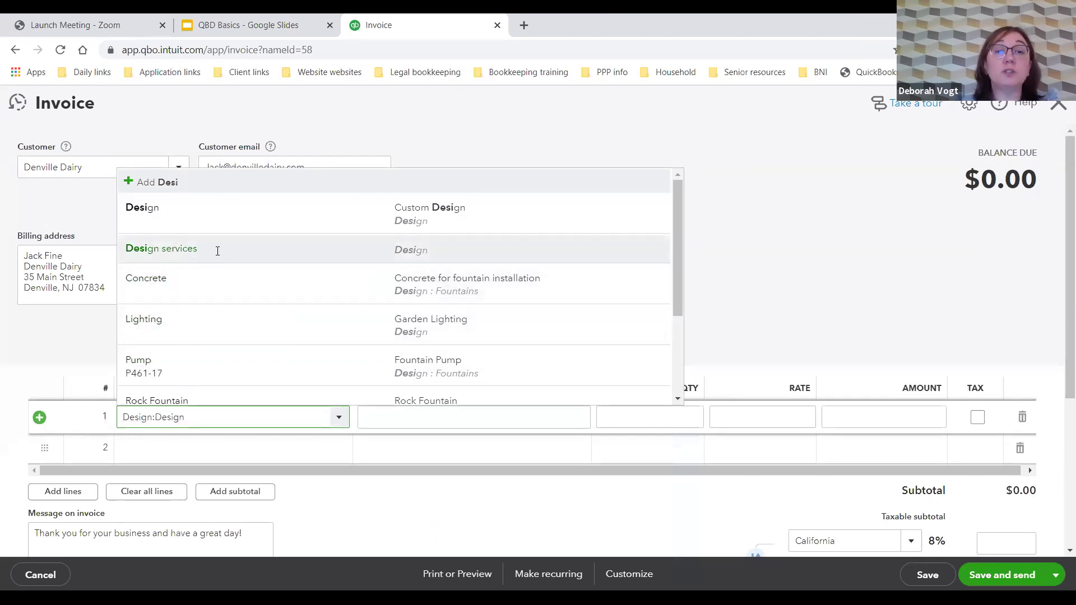
Step: Describe line 1 as 'Design for new fire pit' with quantity 1.5 at rate 100
click(416, 423)
text(Design for new fire pit)
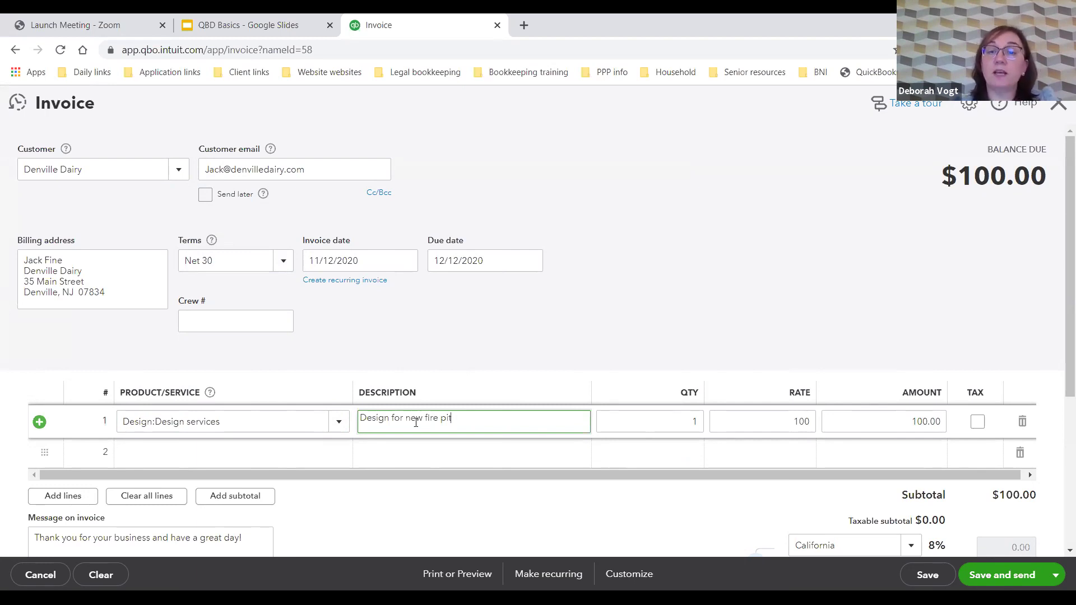
click(688, 424)
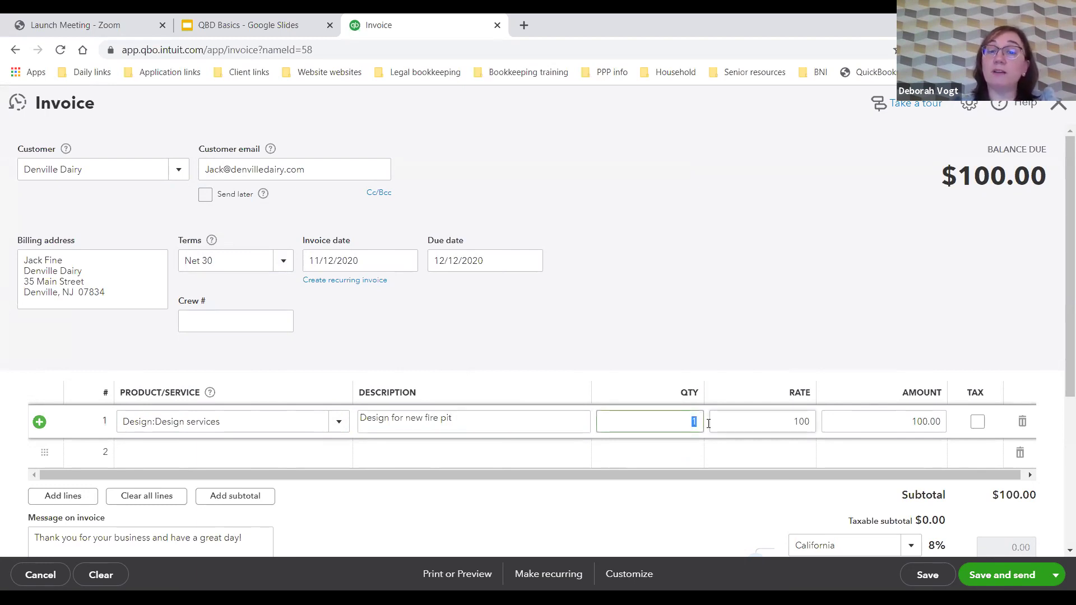
text(.5)
click(755, 427)
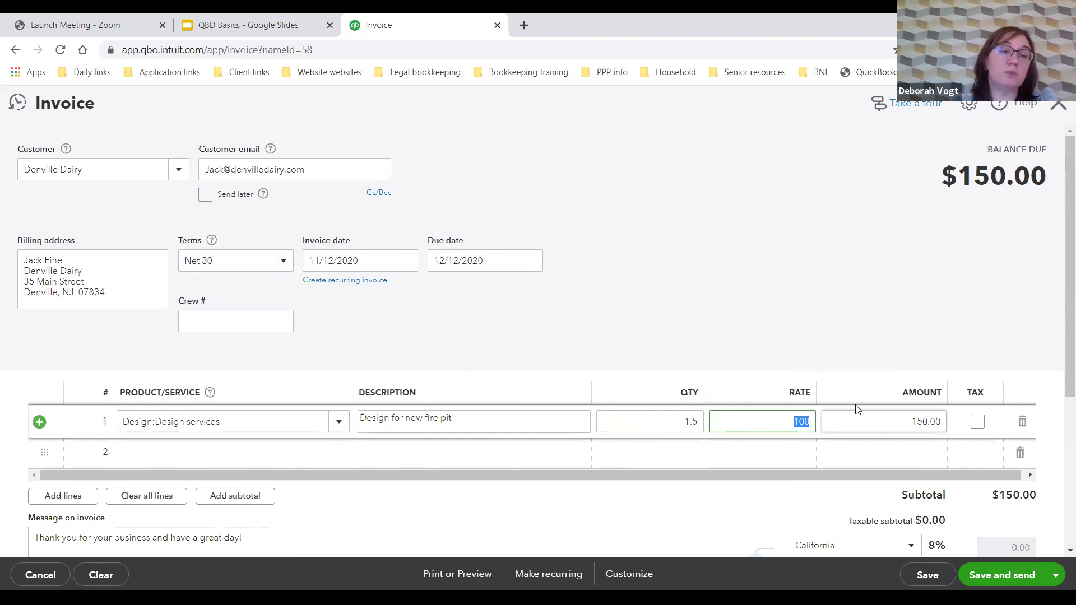
click(207, 457)
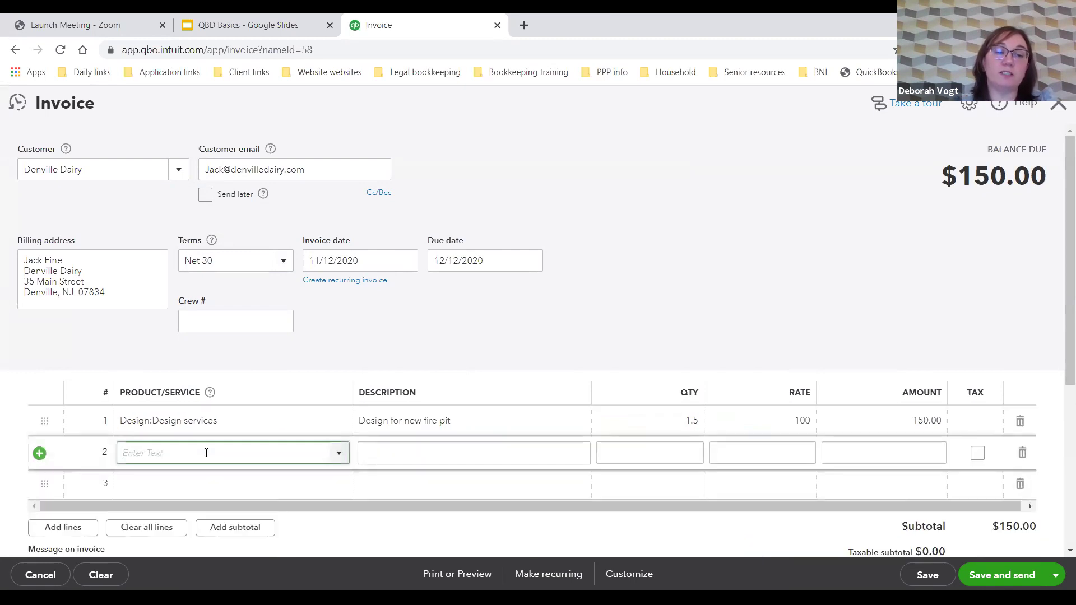
Step: Put Brick Fire Pit at 250 on line 2 and review the $420.00 total
text(fire)
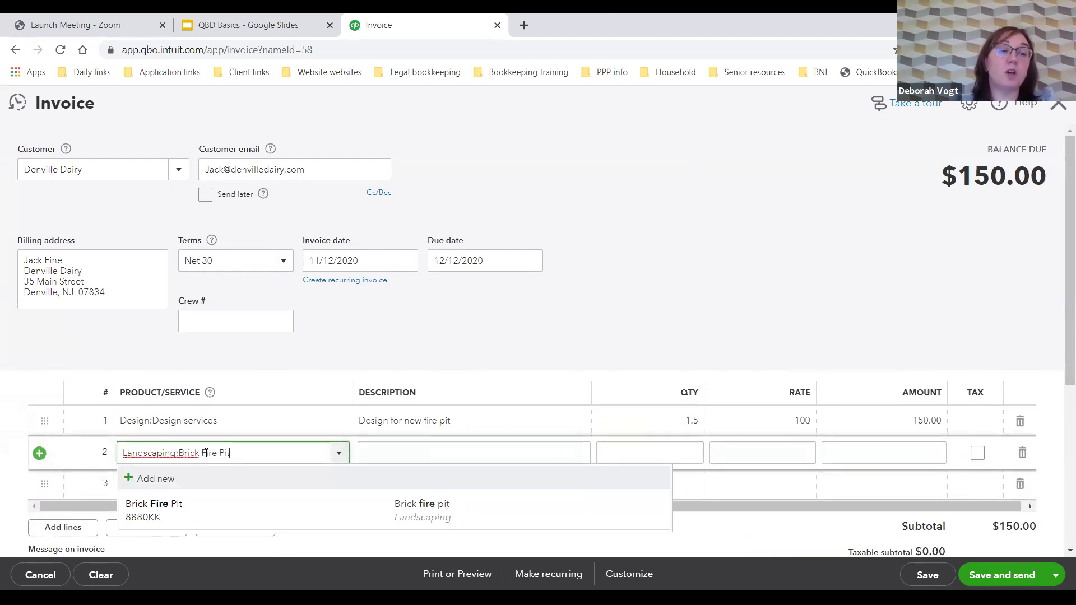
click(192, 509)
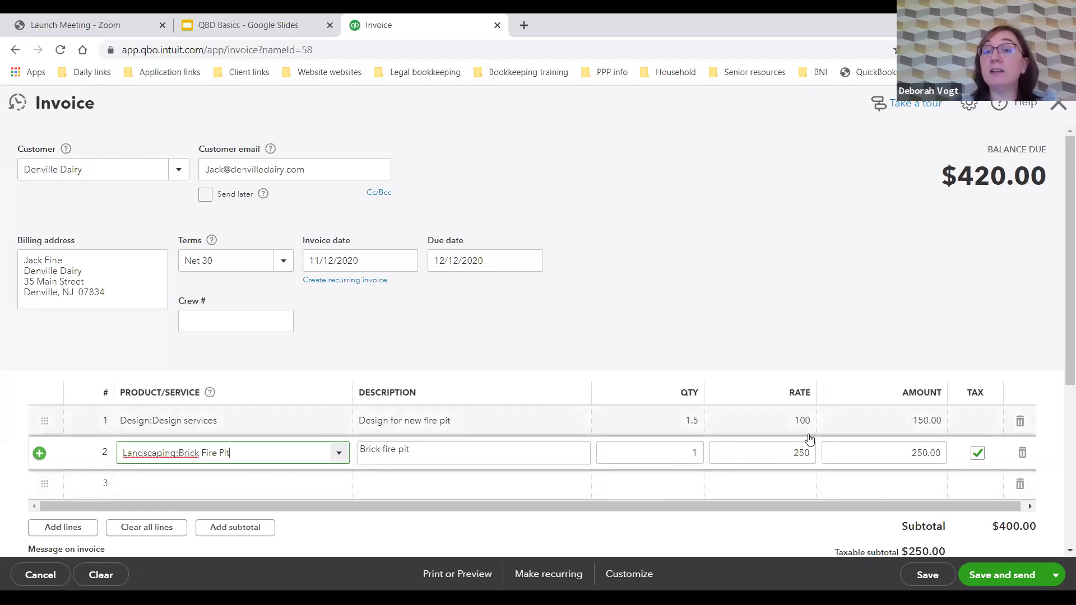
scroll(809, 438, down, 1)
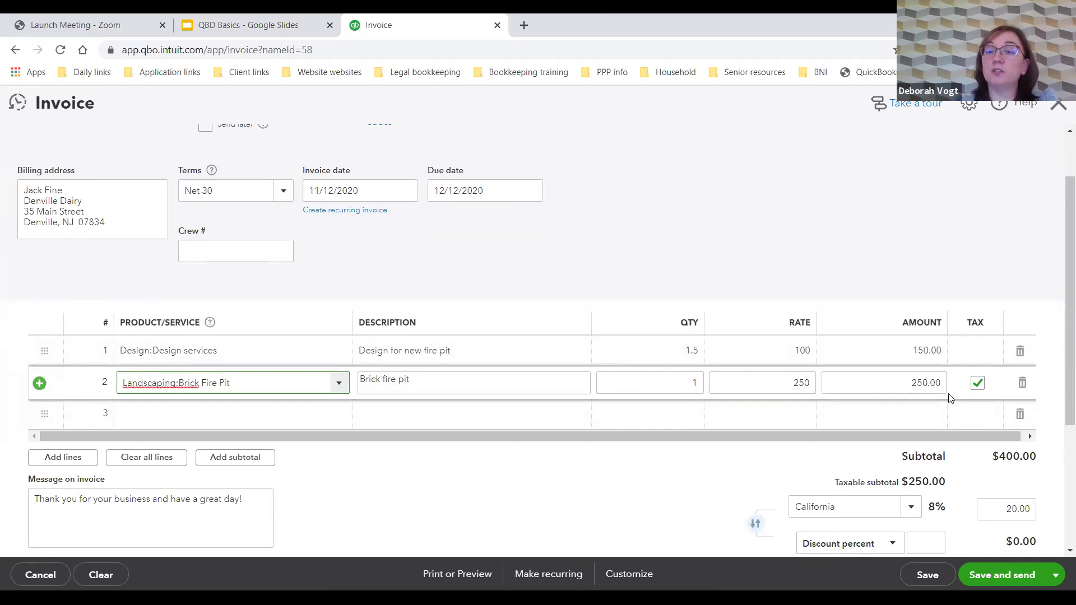
scroll(951, 400, down, 2)
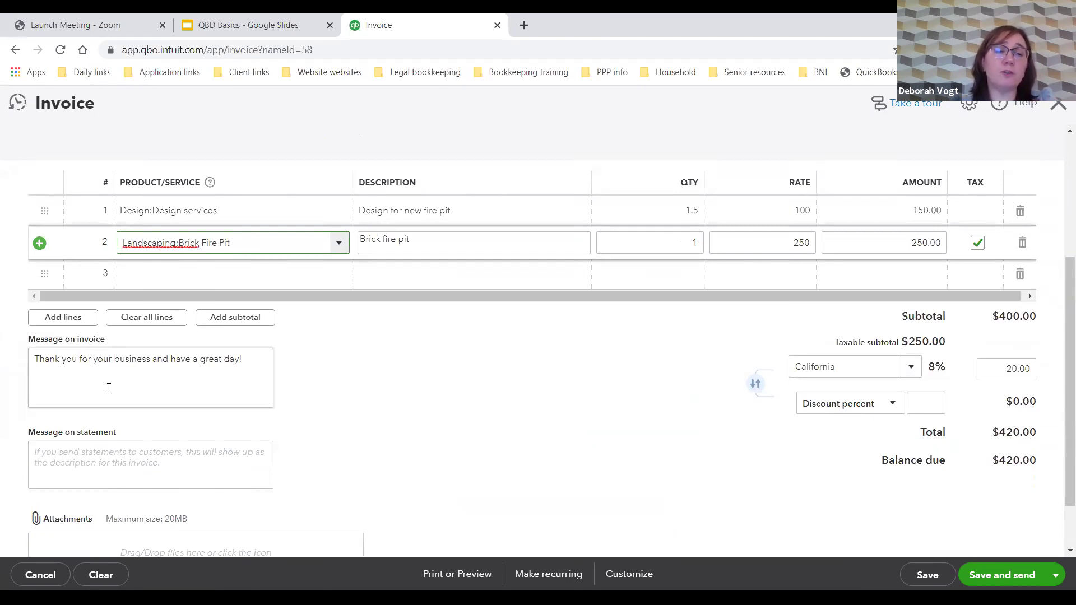
scroll(98, 457, down, 2)
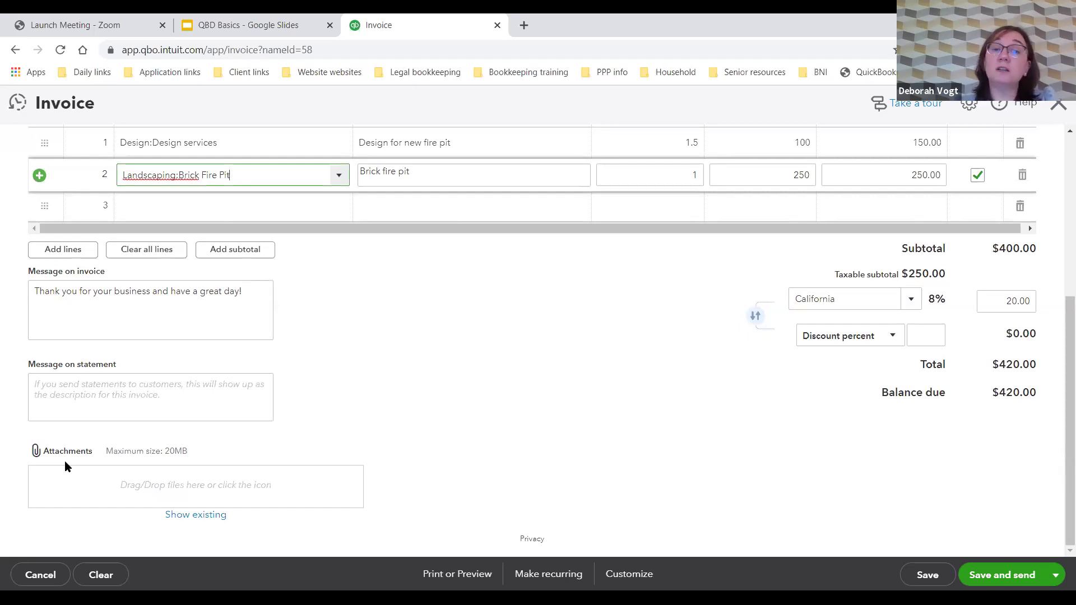
Step: Save Invoice #1038 and open its print preview
click(918, 575)
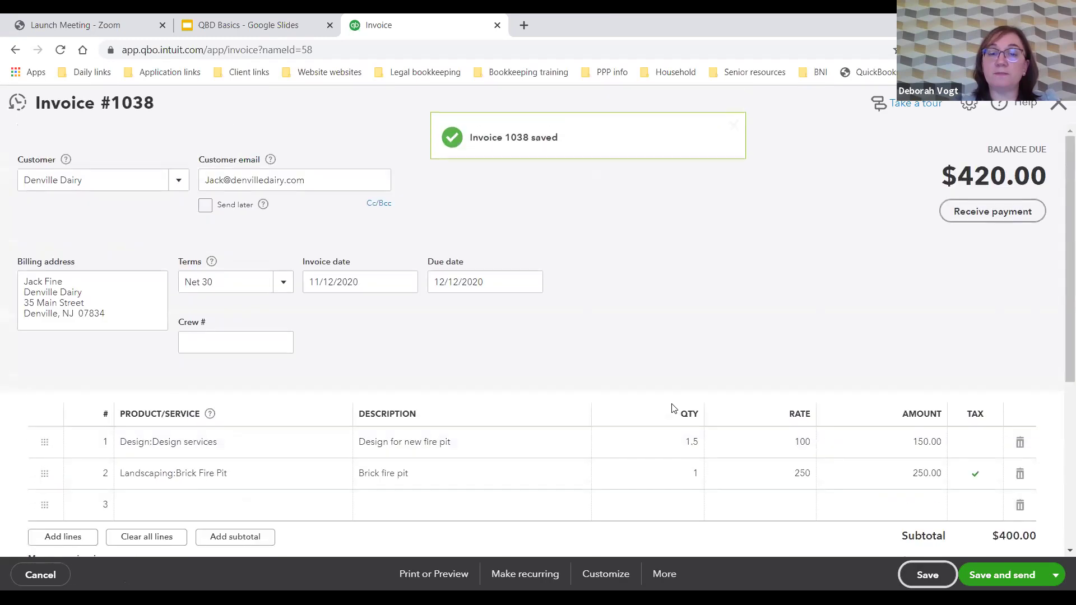
scroll(672, 408, down, 2)
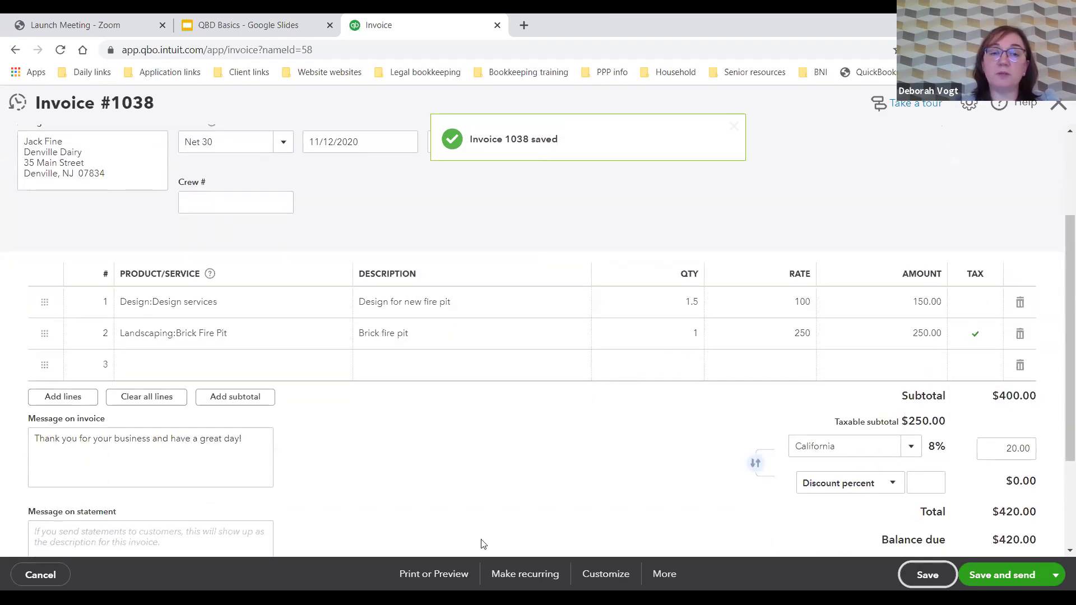
click(441, 570)
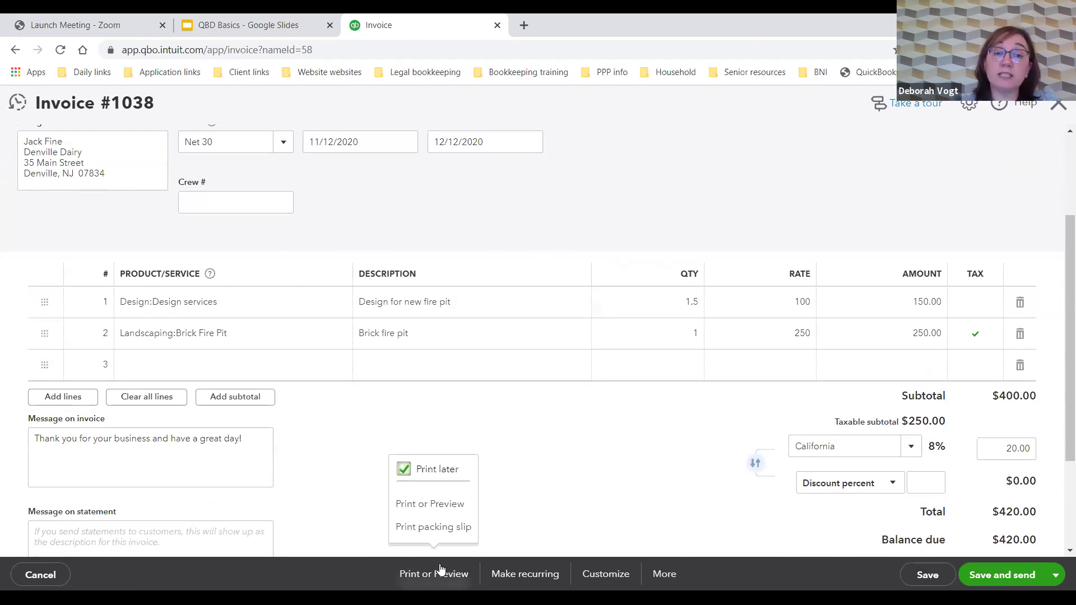
click(438, 504)
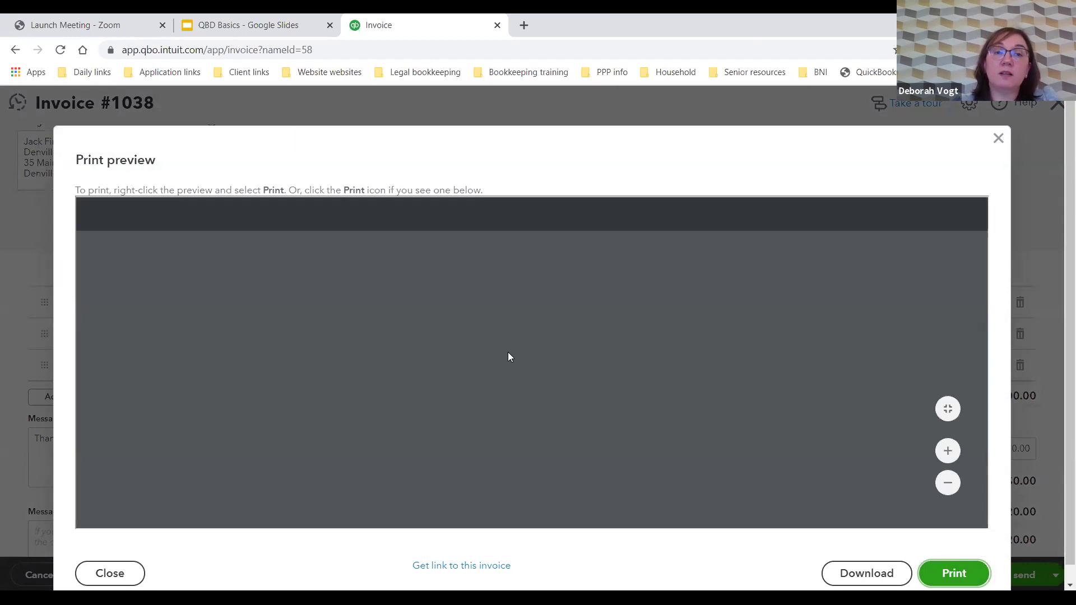
Step: Review the invoice #1038 print preview, then close it
scroll(511, 356, down, 3)
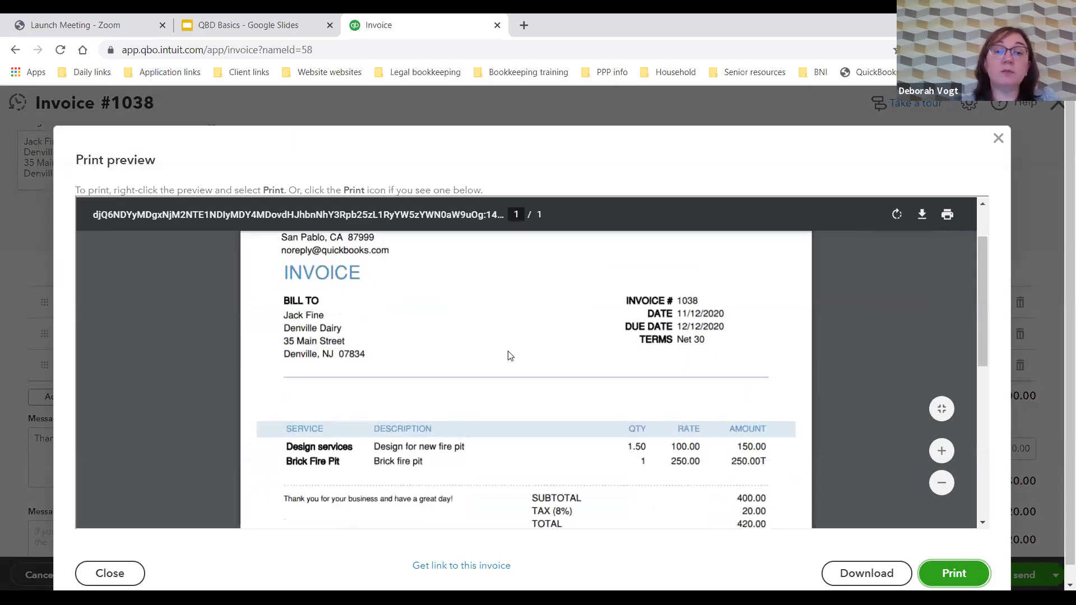
scroll(507, 350, down, 2)
scroll(507, 350, up, 4)
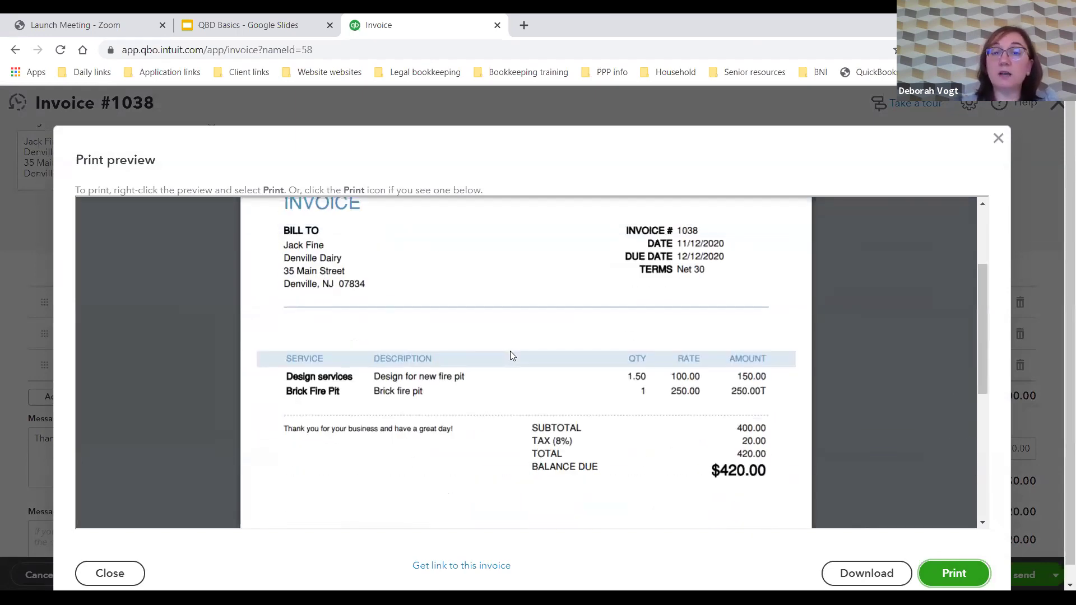
scroll(512, 355, up, 1)
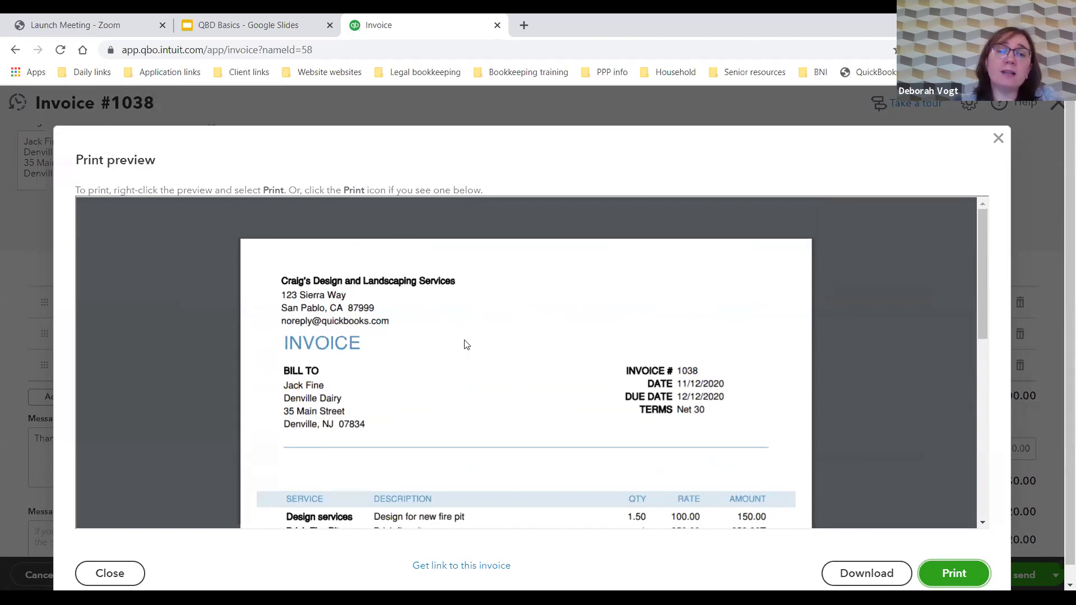
scroll(464, 344, down, 2)
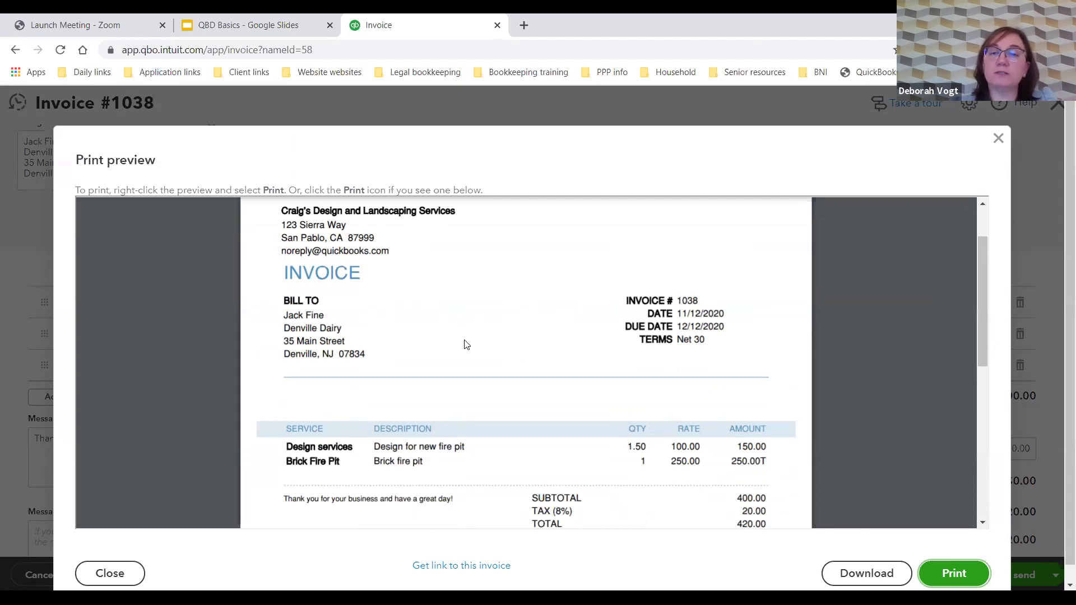
scroll(753, 345, down, 1)
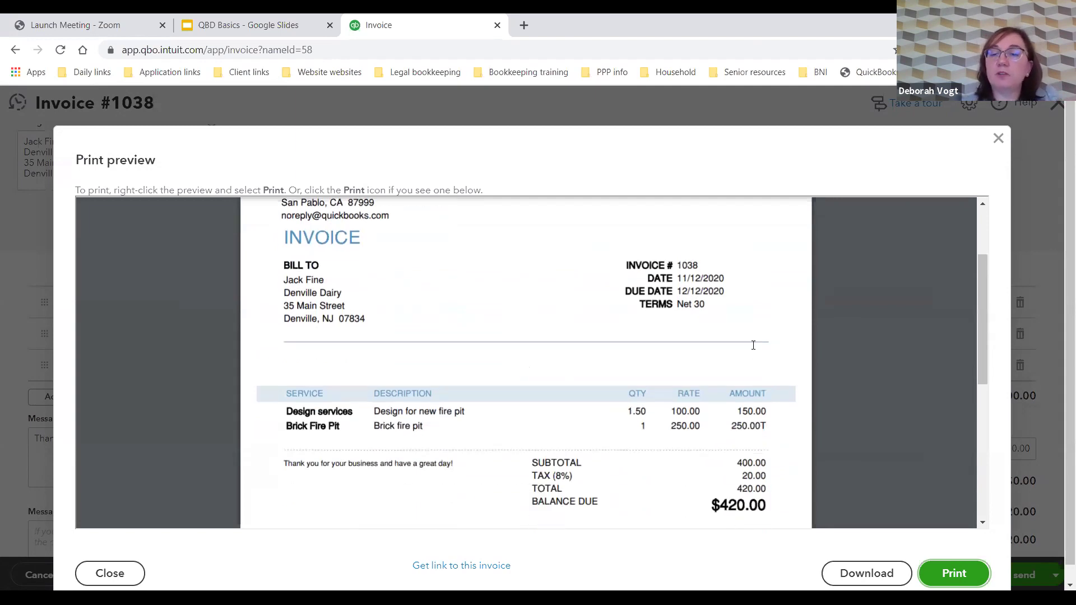
scroll(753, 344, down, 1)
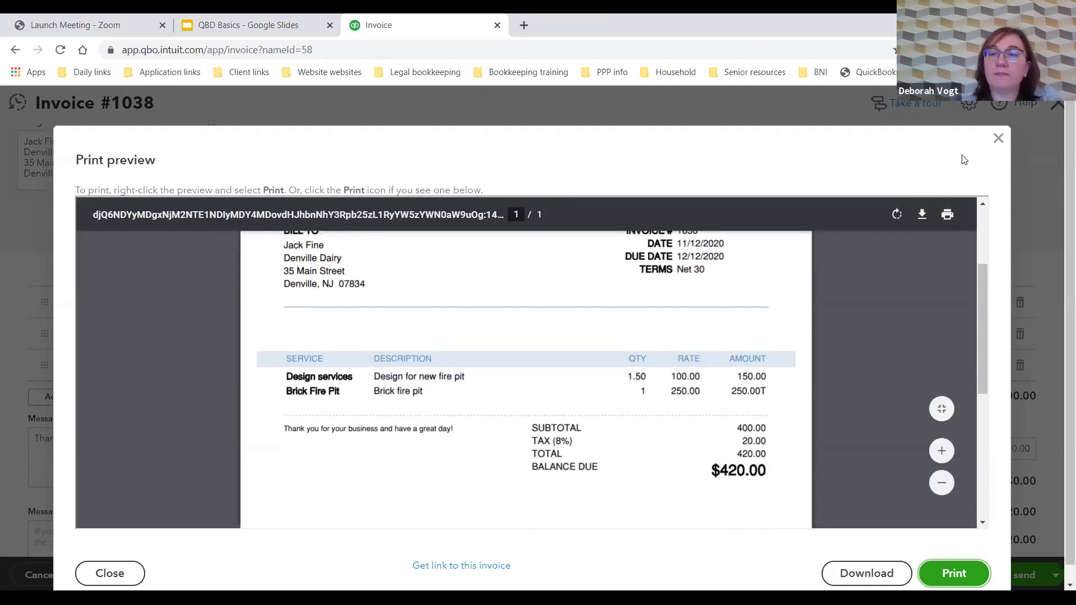
click(998, 138)
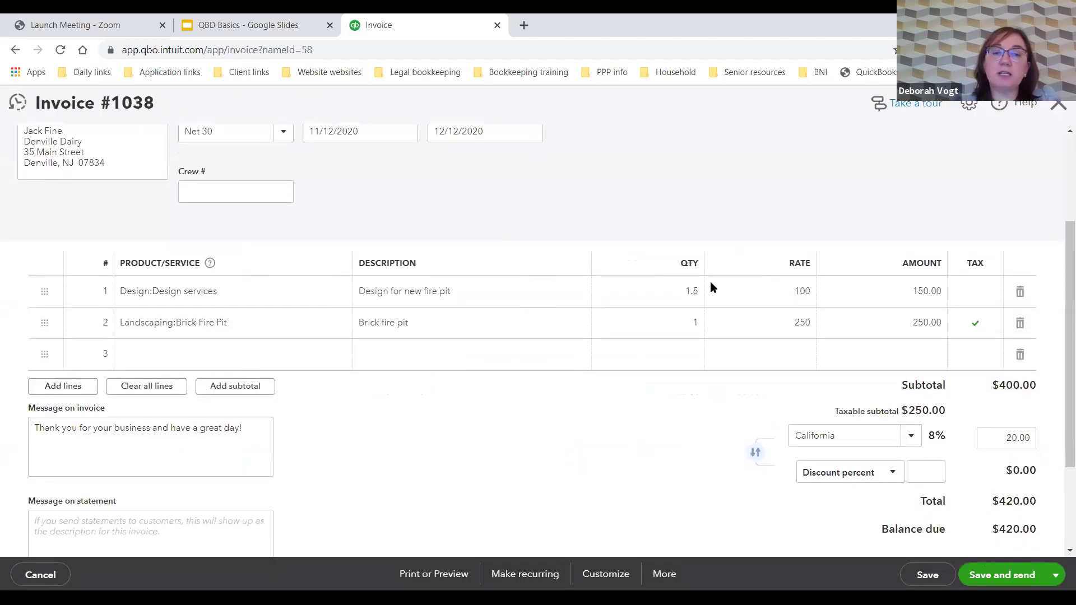
Step: Look through the More and Customize options on the invoice footer bar
scroll(711, 288, down, 1)
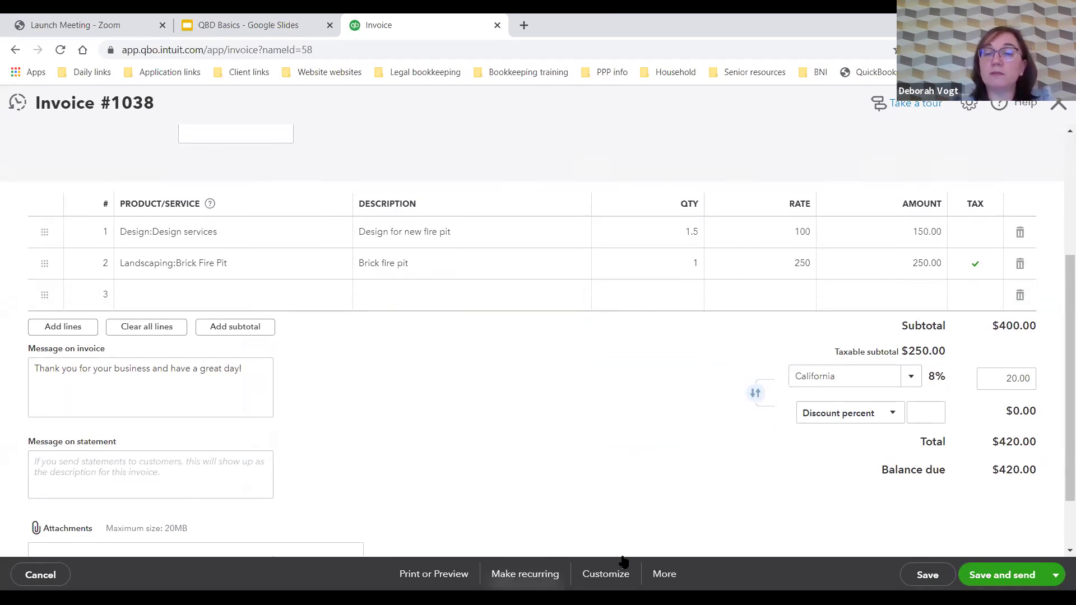
click(664, 573)
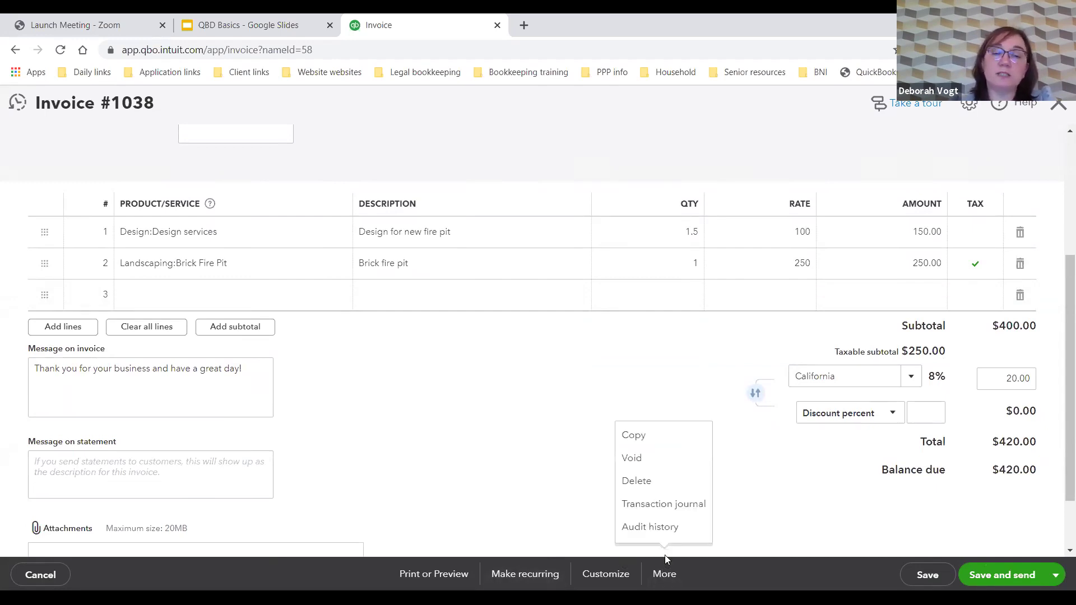
click(620, 569)
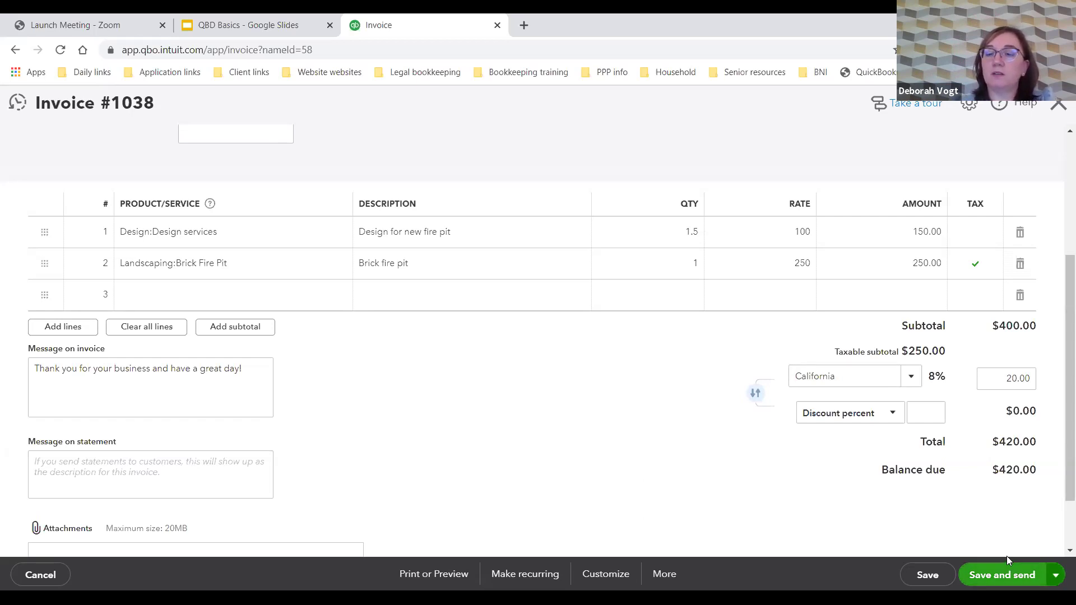
Step: Save and close invoice #1038 using the Save and send dropdown
click(1056, 576)
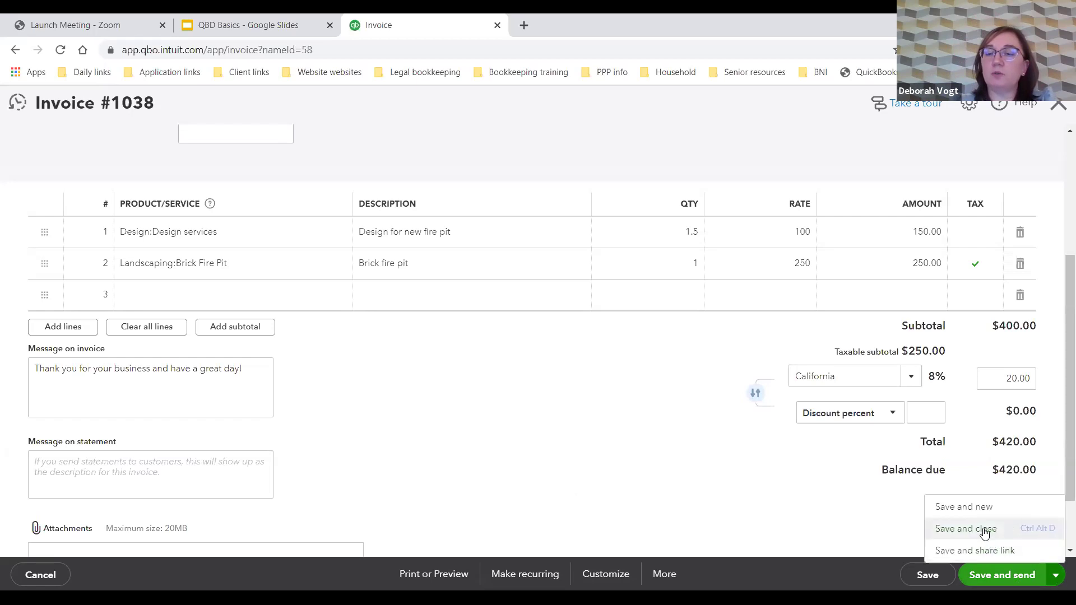
click(985, 531)
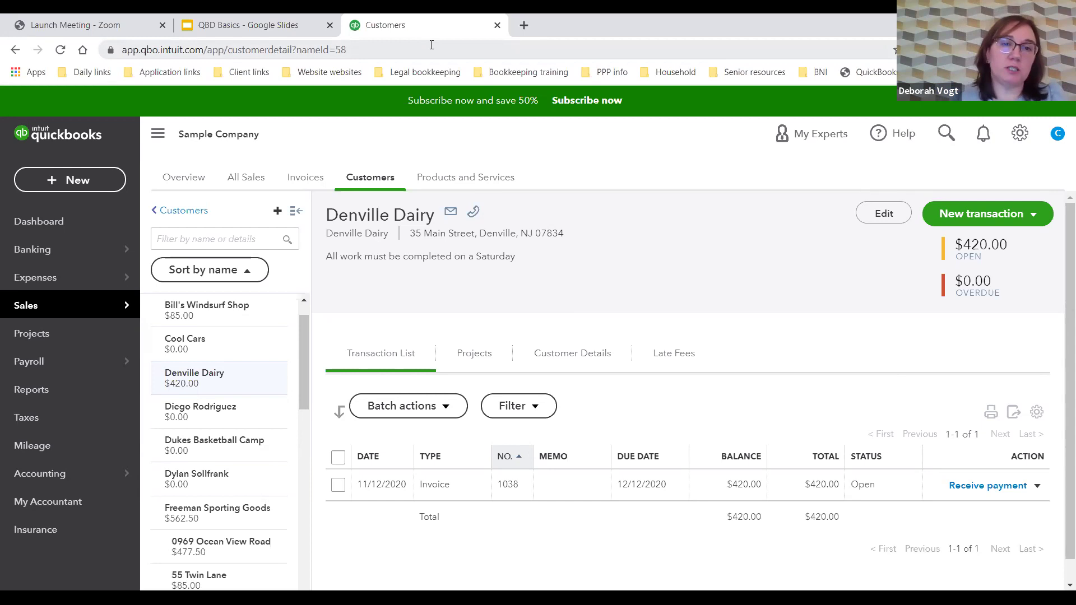
Step: Open the Chart of Accounts and view the Mastercard account's action options
click(55, 473)
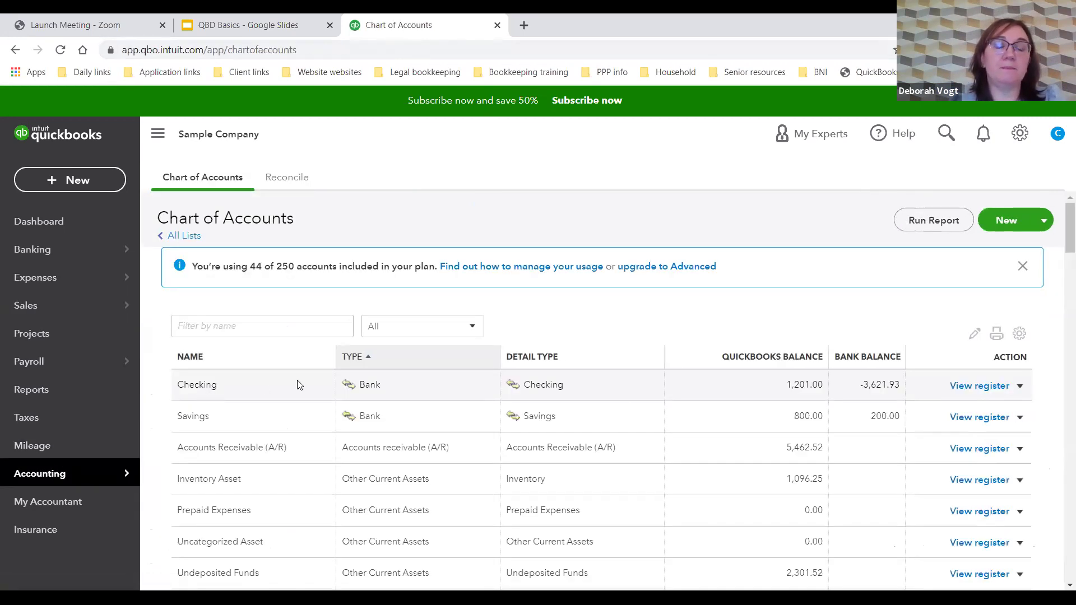
scroll(925, 393, down, 4)
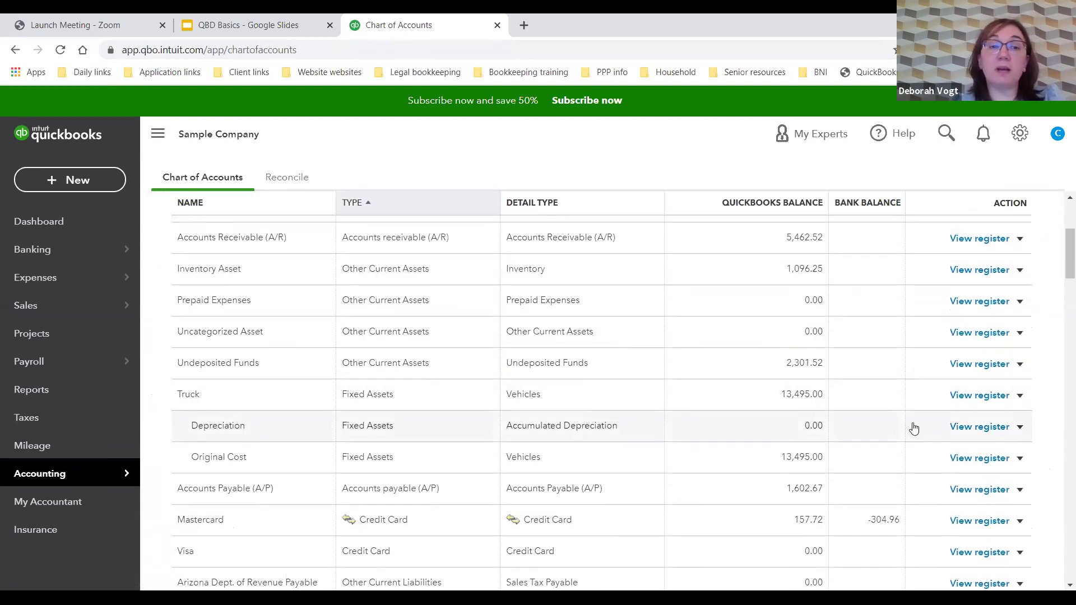
scroll(953, 432, down, 1)
click(1020, 451)
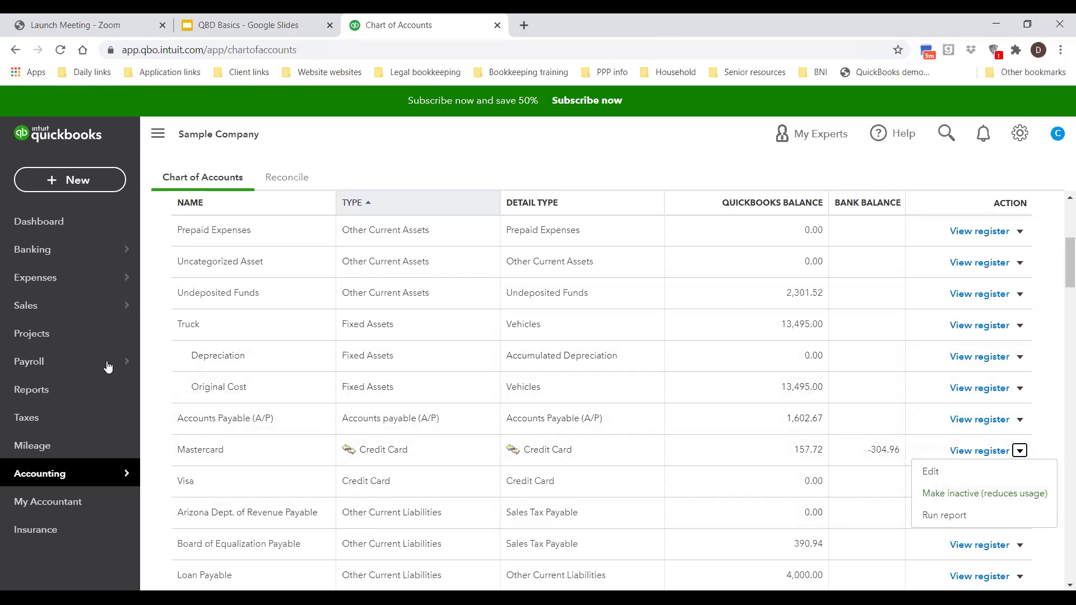
Step: Go to the Customers list showing $5,463 across 20 open invoices
mouse_move(74, 285)
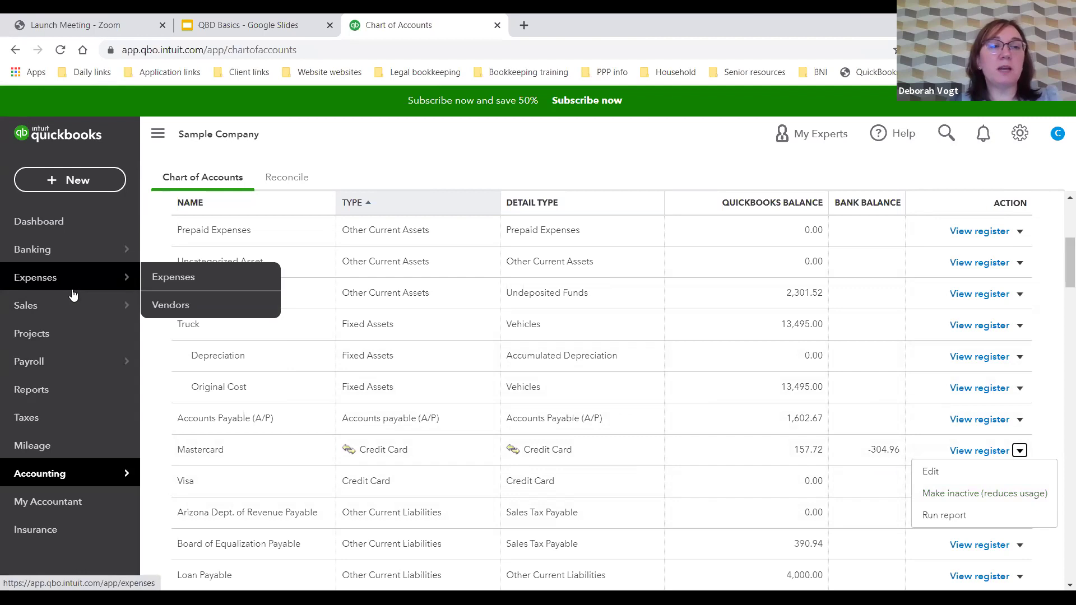
mouse_move(72, 305)
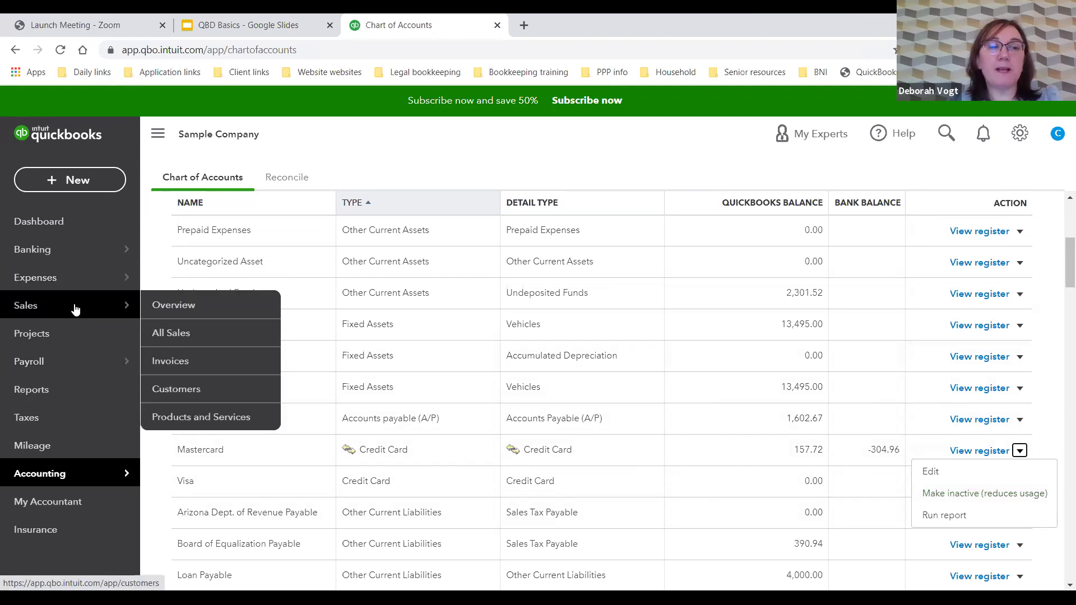
click(205, 394)
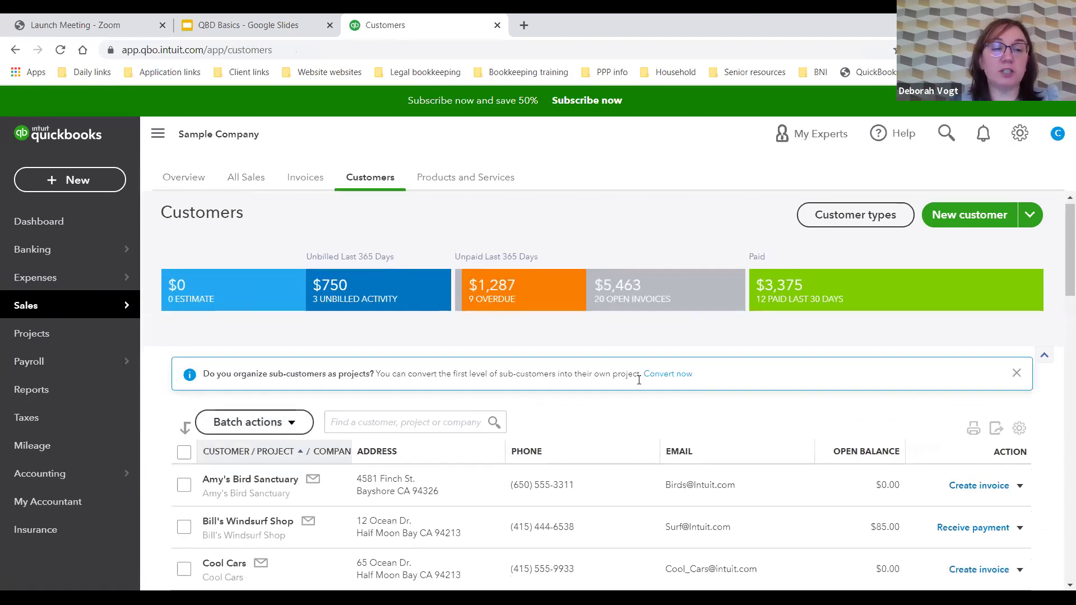
Step: Receive a payment from Denville Dairy applying $420.00 to invoice #1038
scroll(639, 380, down, 4)
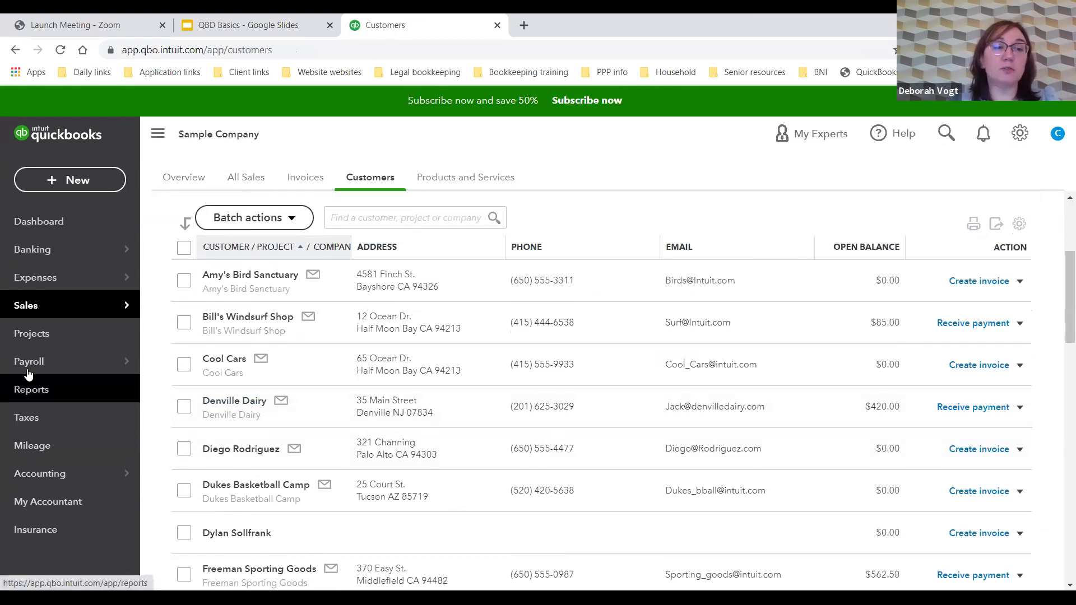
mouse_move(120, 307)
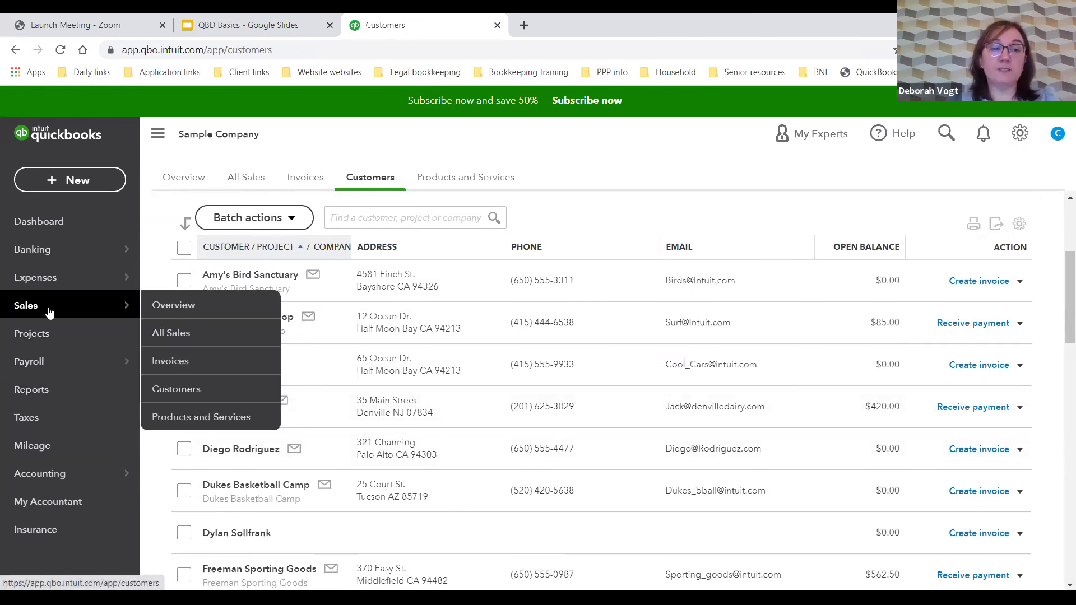
click(180, 392)
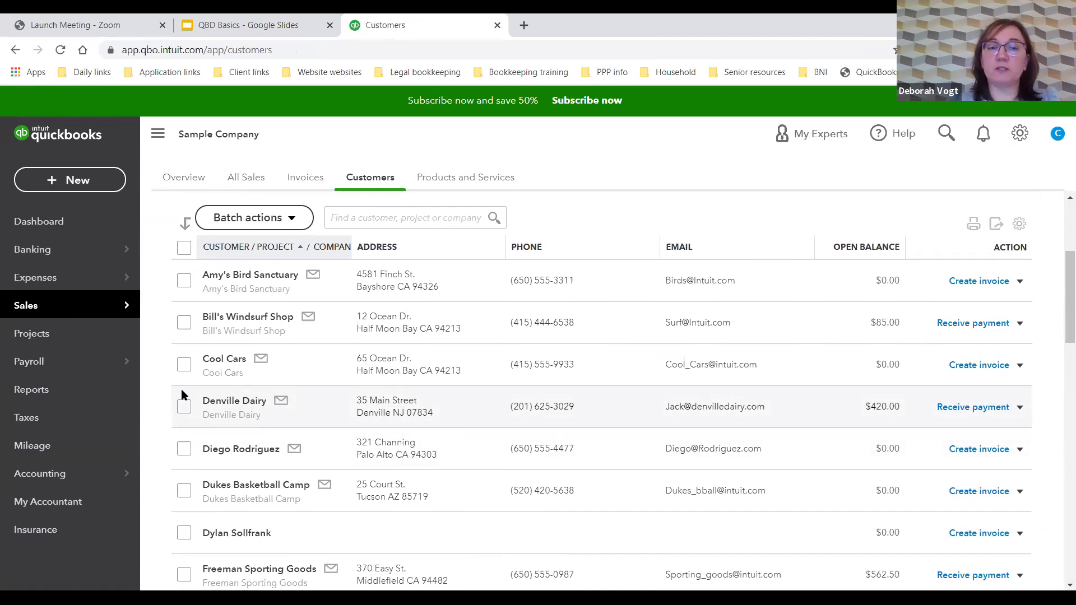
click(969, 413)
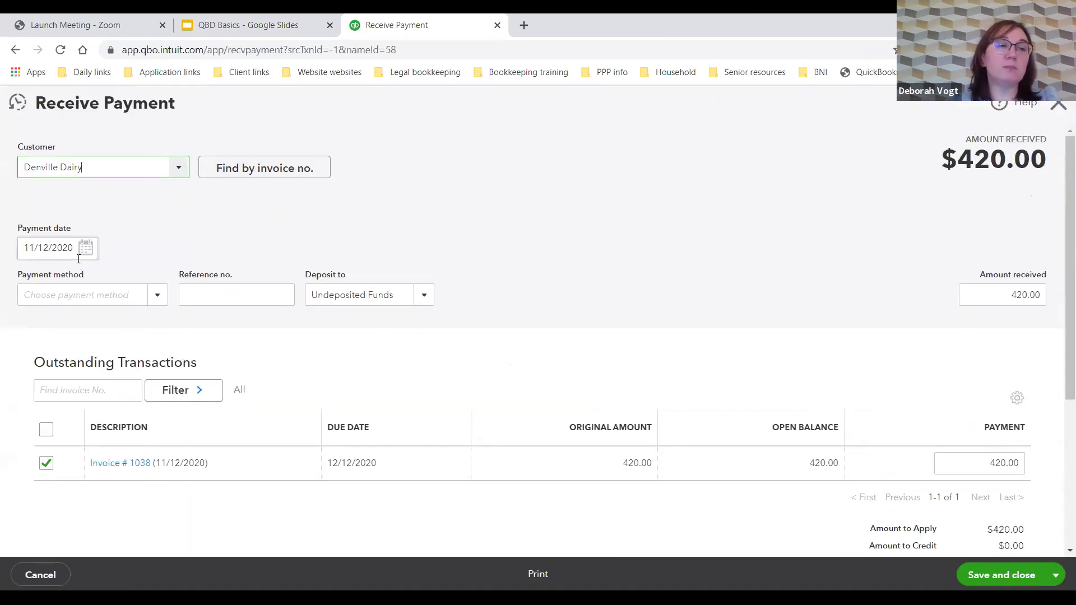
Step: Set payment method to Check, reference number 3345, and deposit to Checking
click(140, 296)
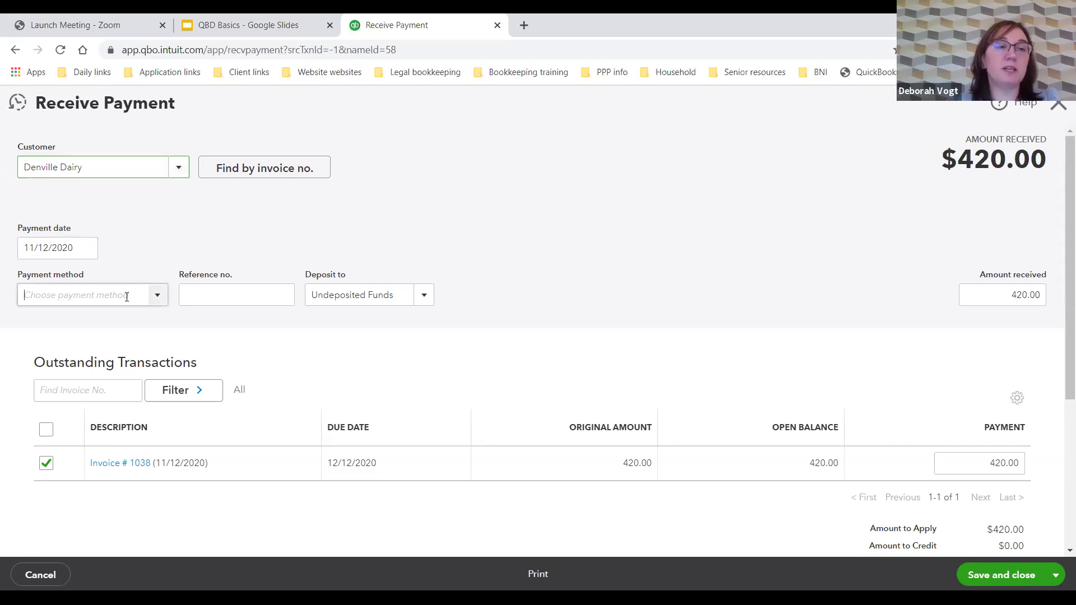
click(158, 299)
click(108, 391)
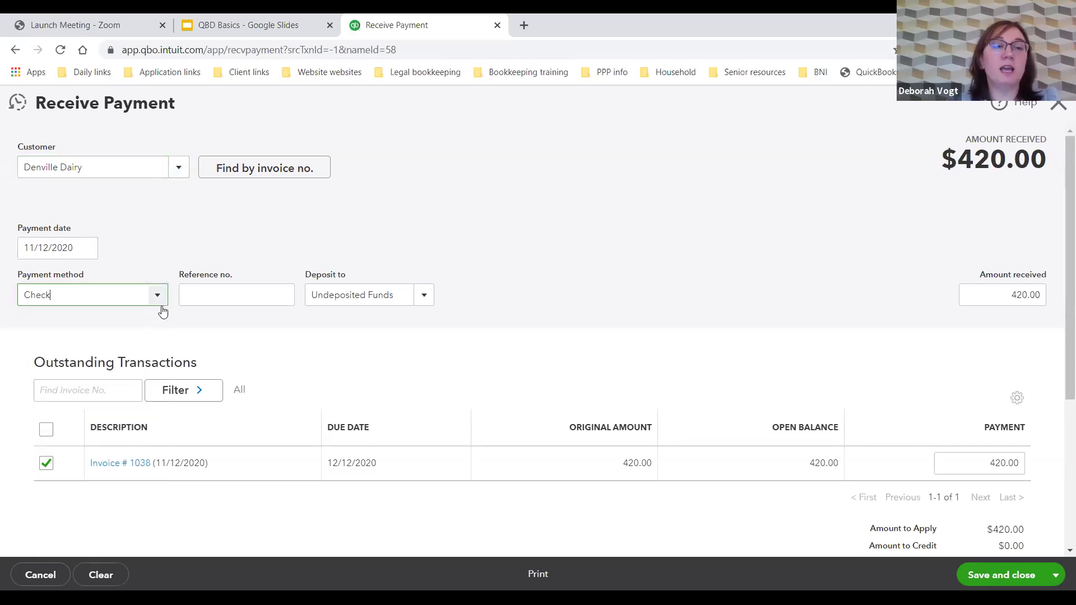
click(198, 294)
text(3345)
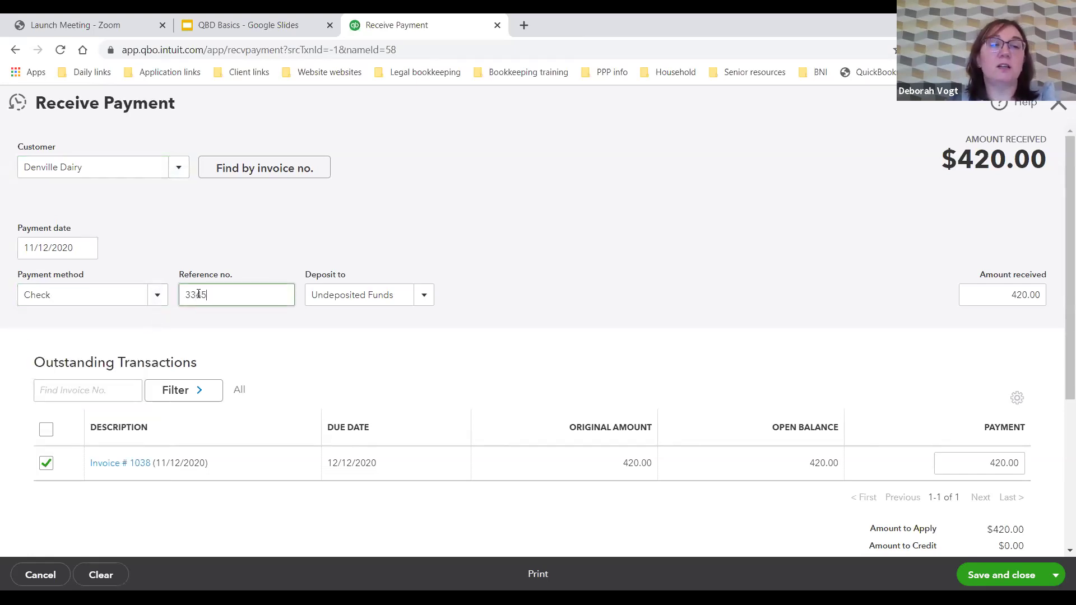
click(425, 296)
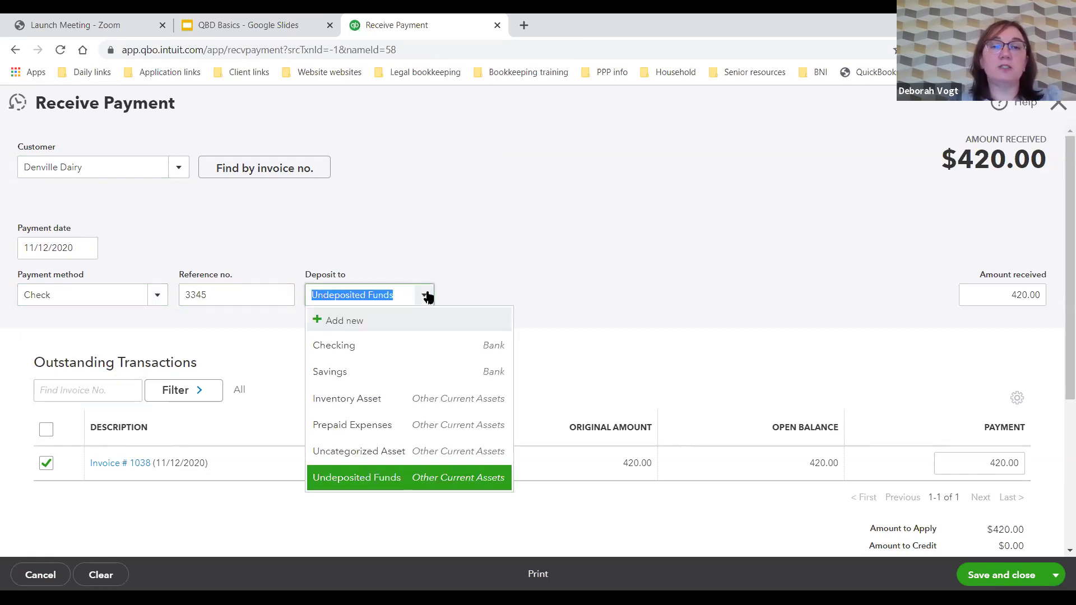
click(398, 344)
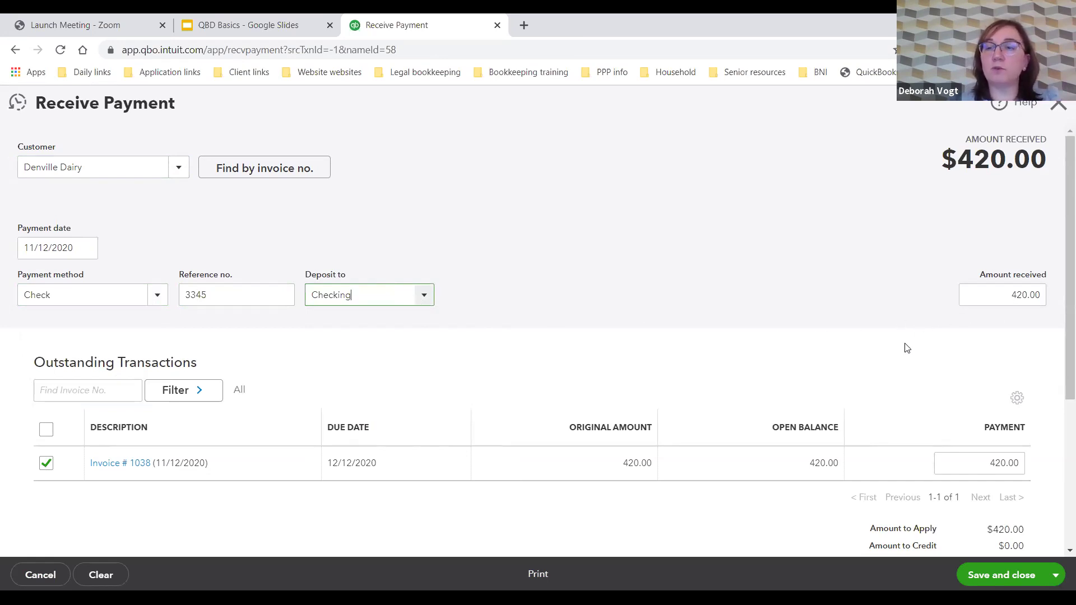
Step: Review the $420 payment and save and close it
scroll(904, 348, down, 3)
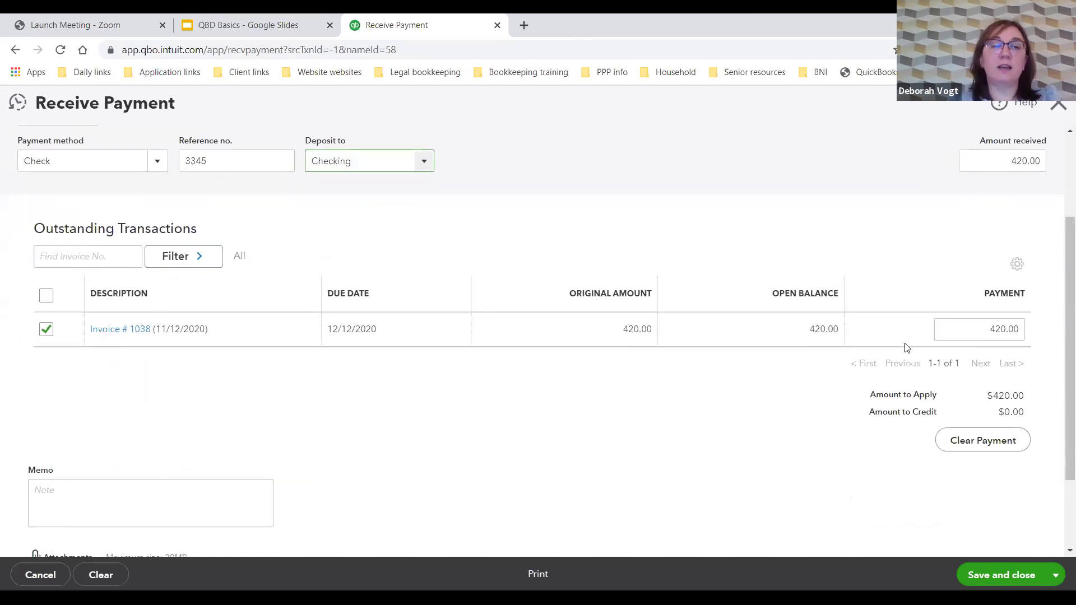
scroll(907, 348, down, 1)
scroll(903, 346, up, 1)
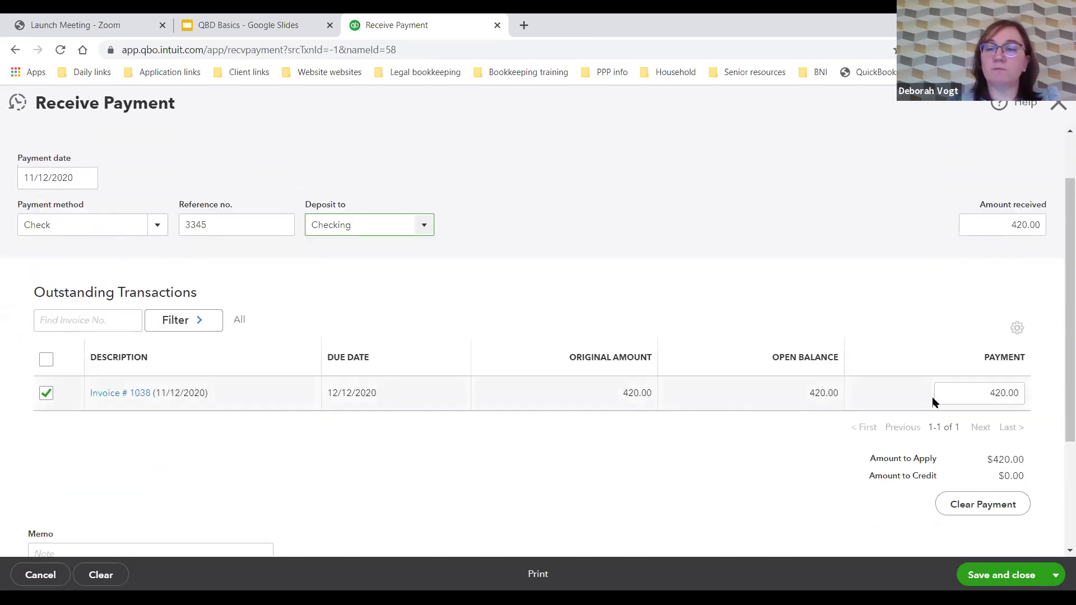
scroll(932, 401, down, 2)
click(987, 577)
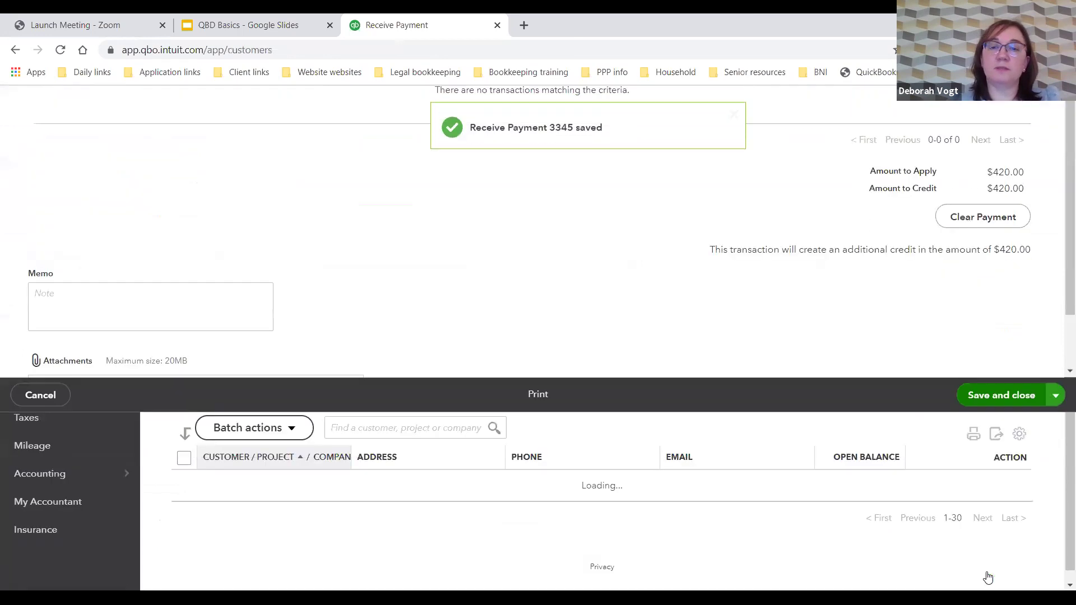
Step: Open Denville Dairy's page to confirm invoice 1038 Paid and payment 3345 Closed
scroll(780, 469, down, 3)
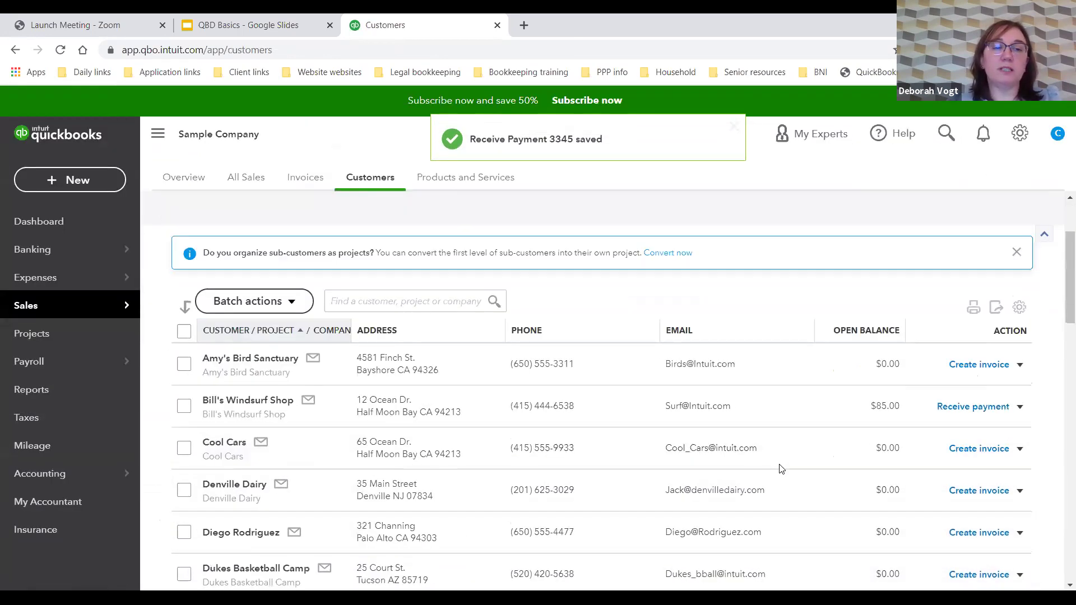
click(231, 407)
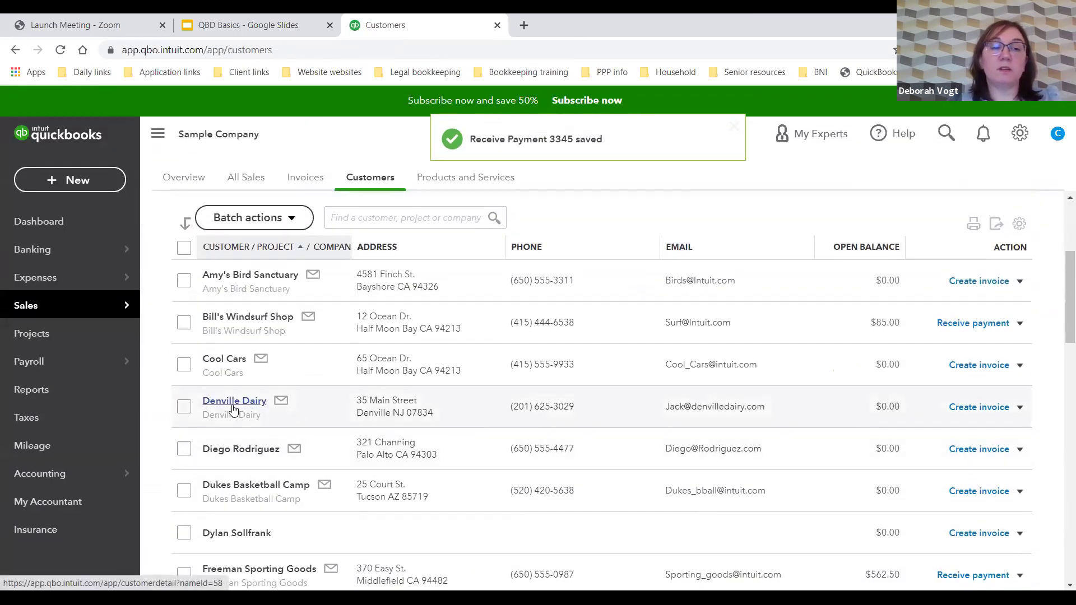
scroll(449, 449, down, 1)
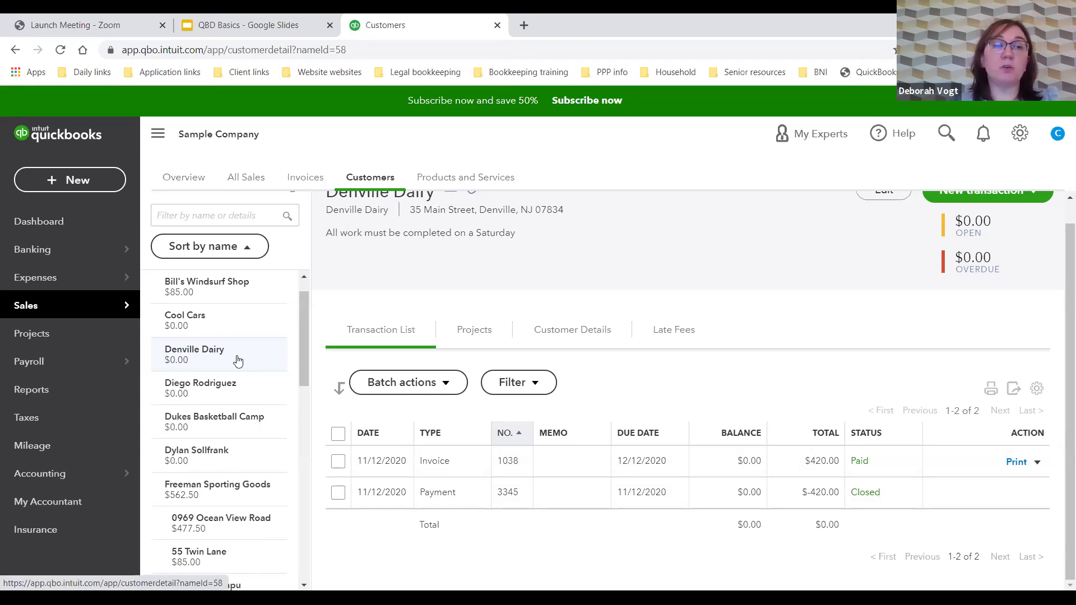
click(52, 254)
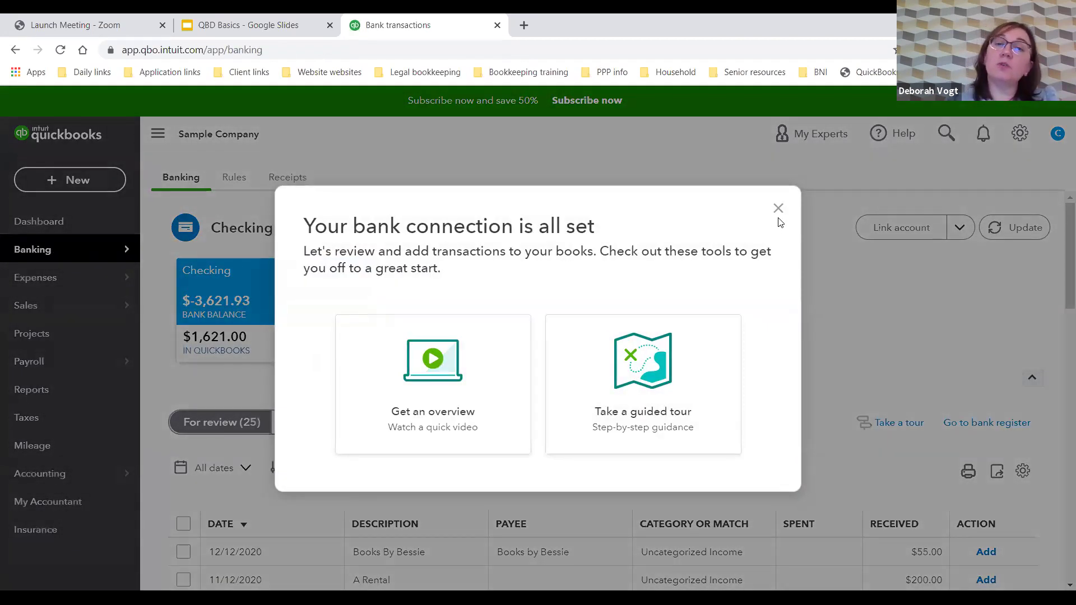
Step: Dismiss the 'Your bank connection is all set' popup on the Banking page
click(778, 209)
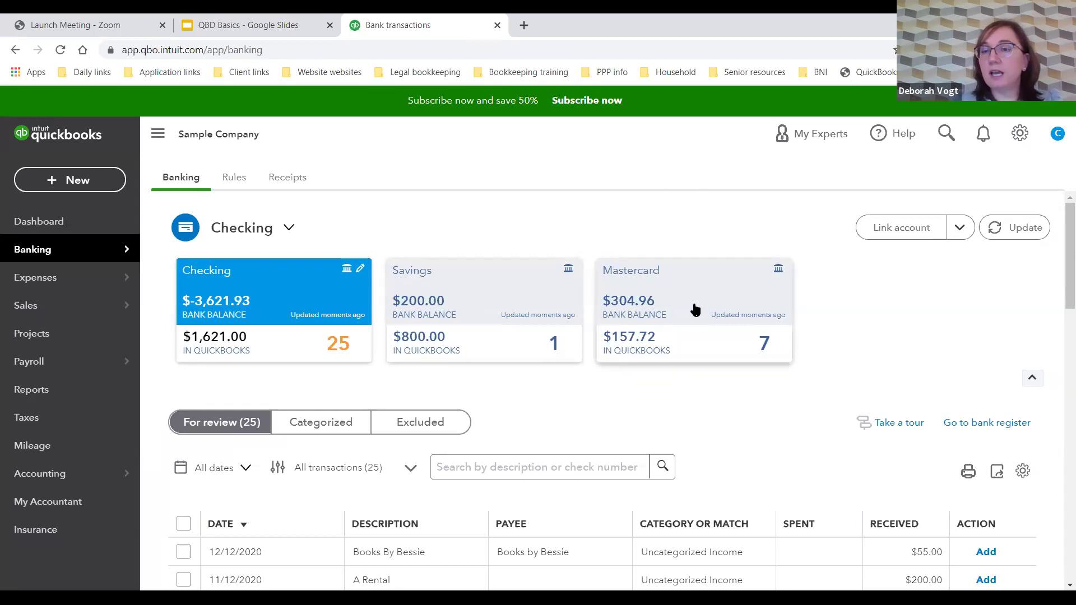
Step: Update the bank feeds and review the 25 Checking transactions awaiting review
click(1007, 228)
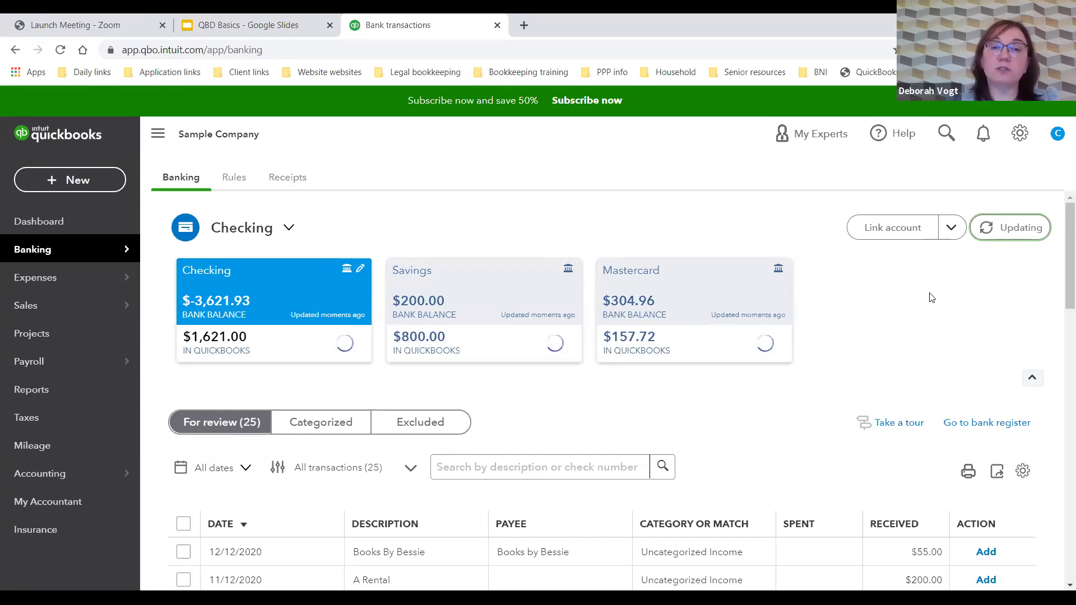
scroll(936, 300, down, 1)
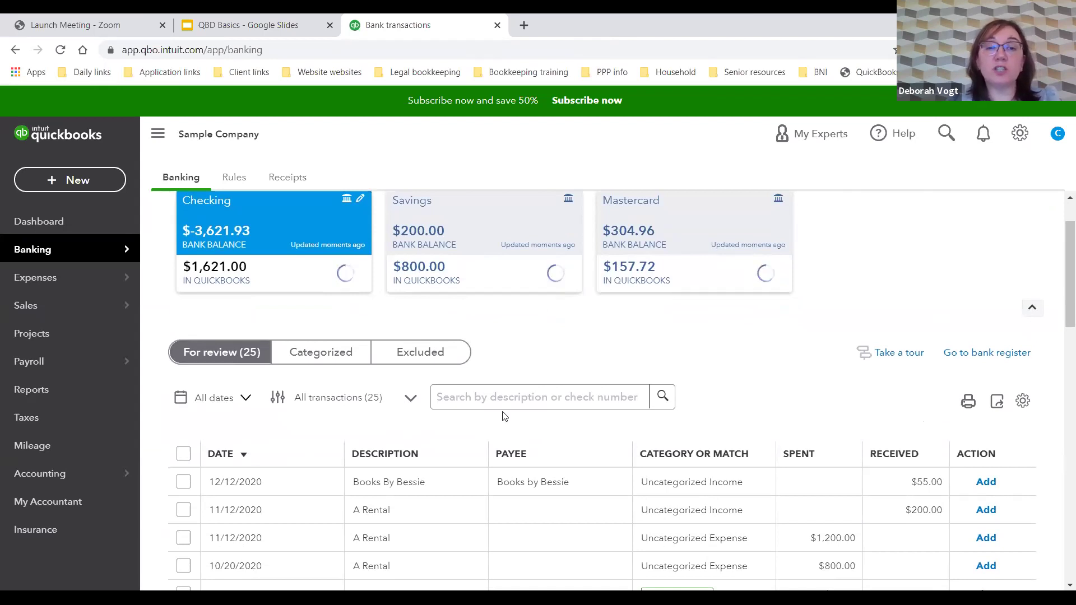
scroll(504, 416, up, 1)
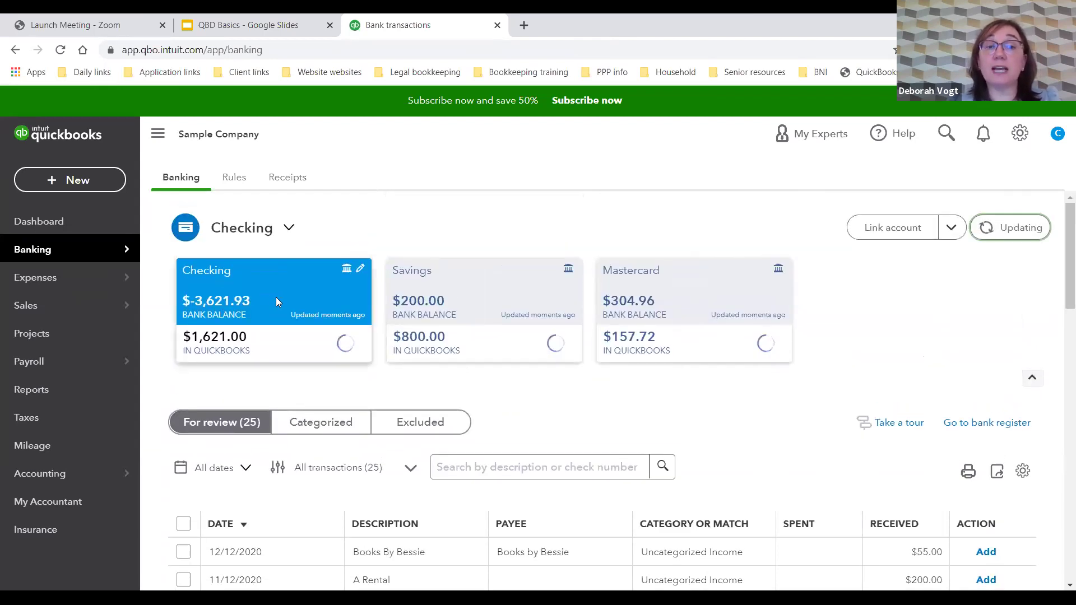
scroll(457, 405, down, 3)
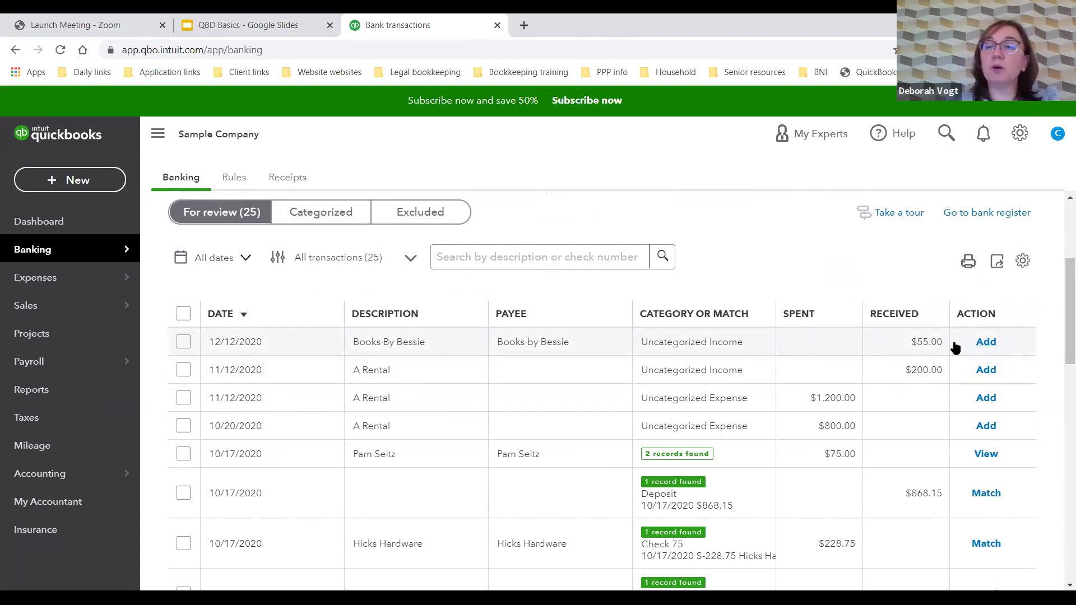
Step: Categorize the $55.00 Books By Bessie deposit under Services and add it
click(818, 343)
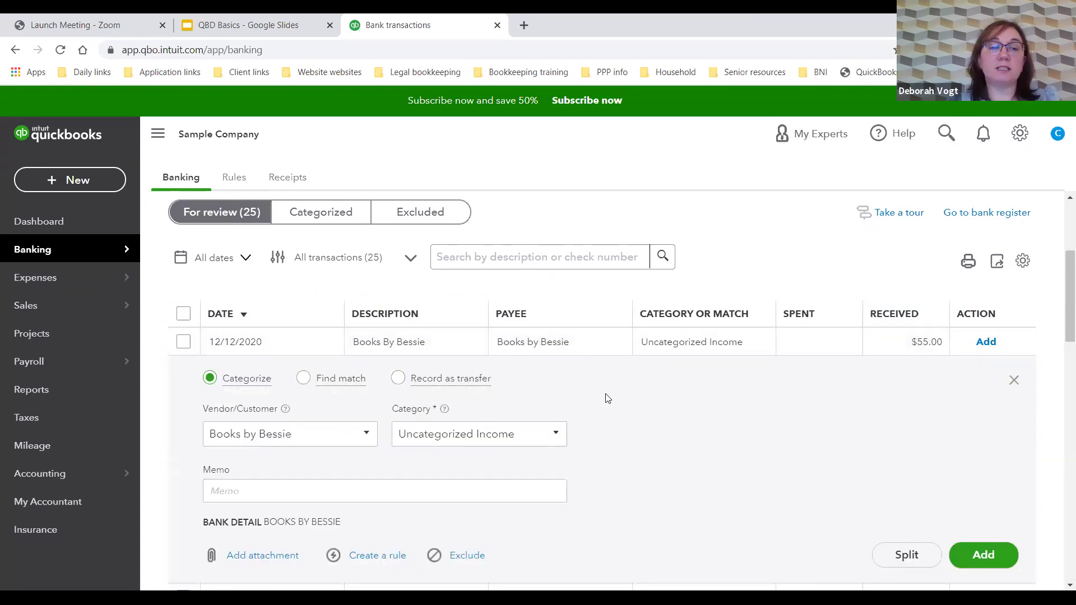
click(556, 435)
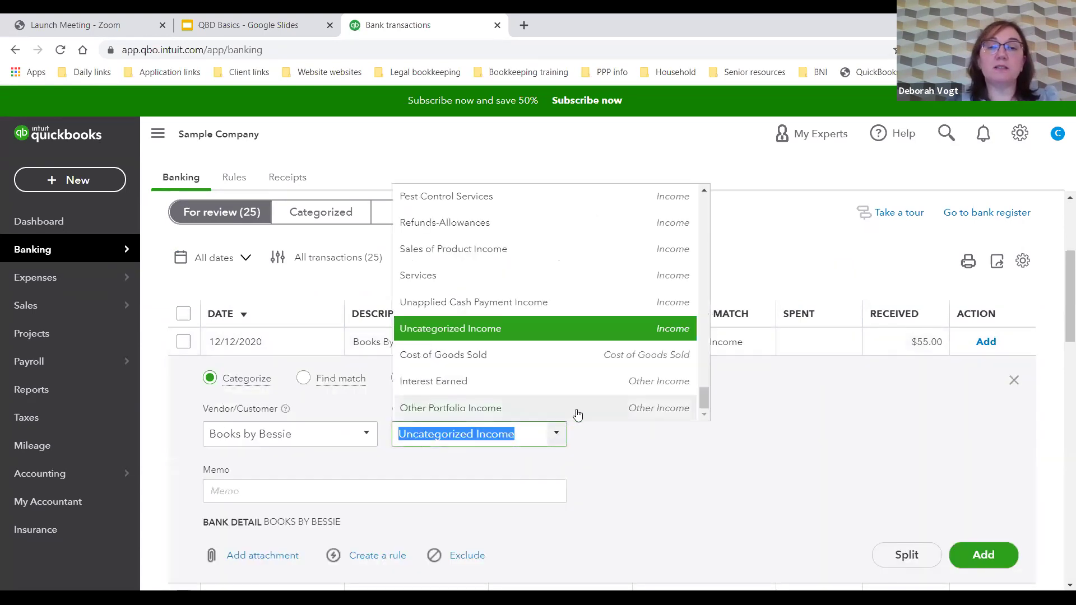
click(612, 446)
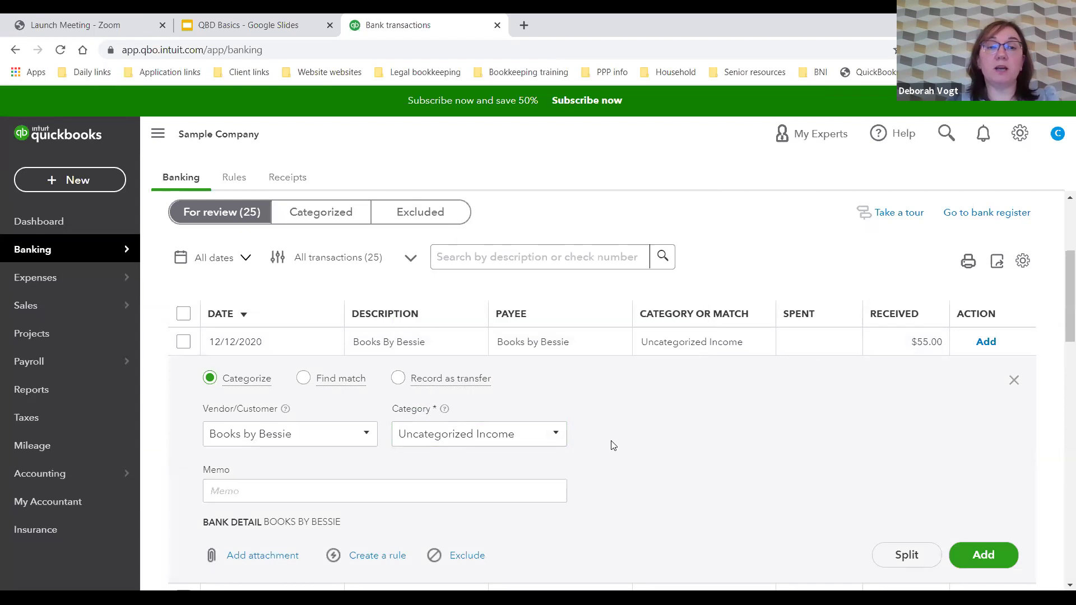
scroll(627, 437, down, 1)
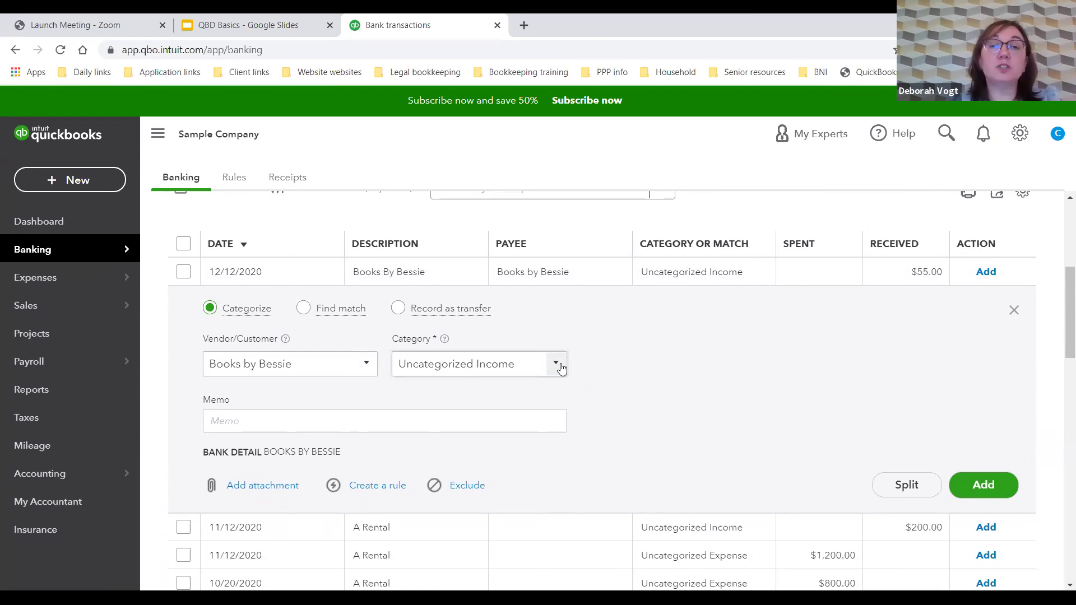
click(561, 367)
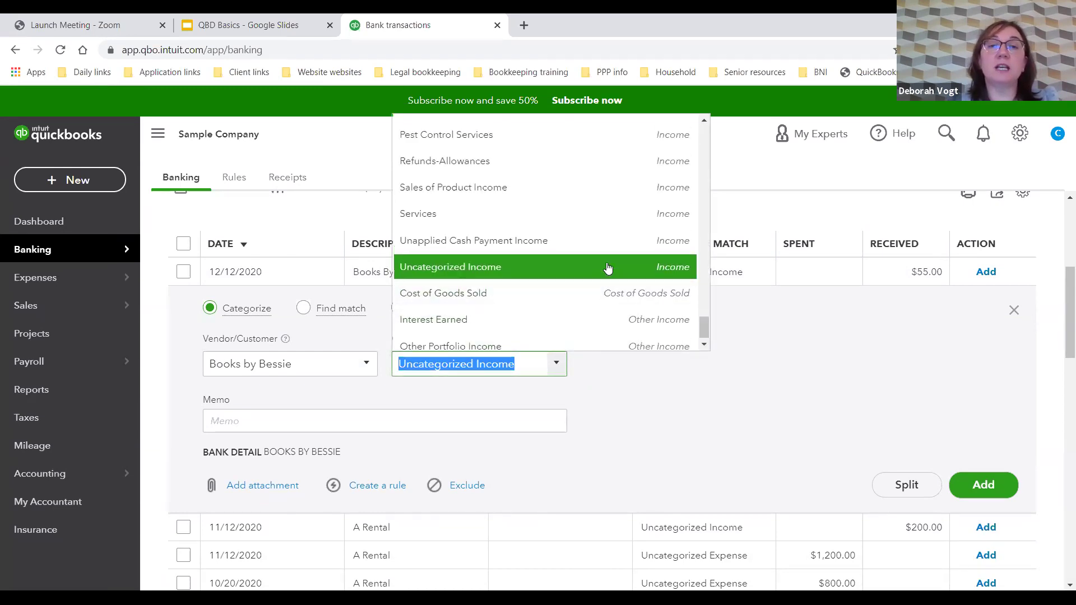
scroll(607, 269, up, 3)
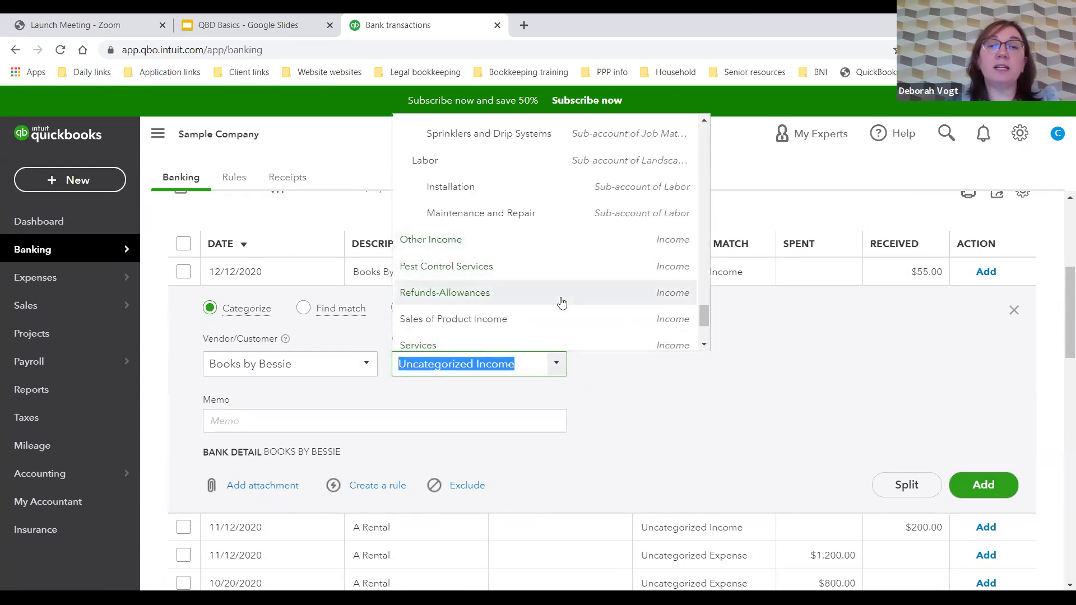
scroll(561, 300, down, 2)
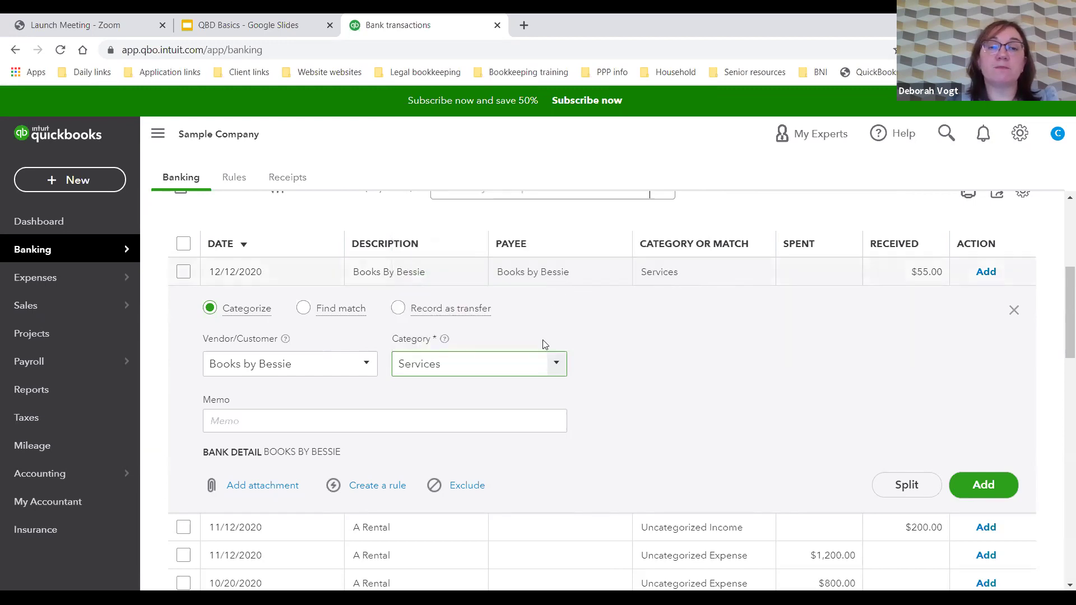
click(435, 419)
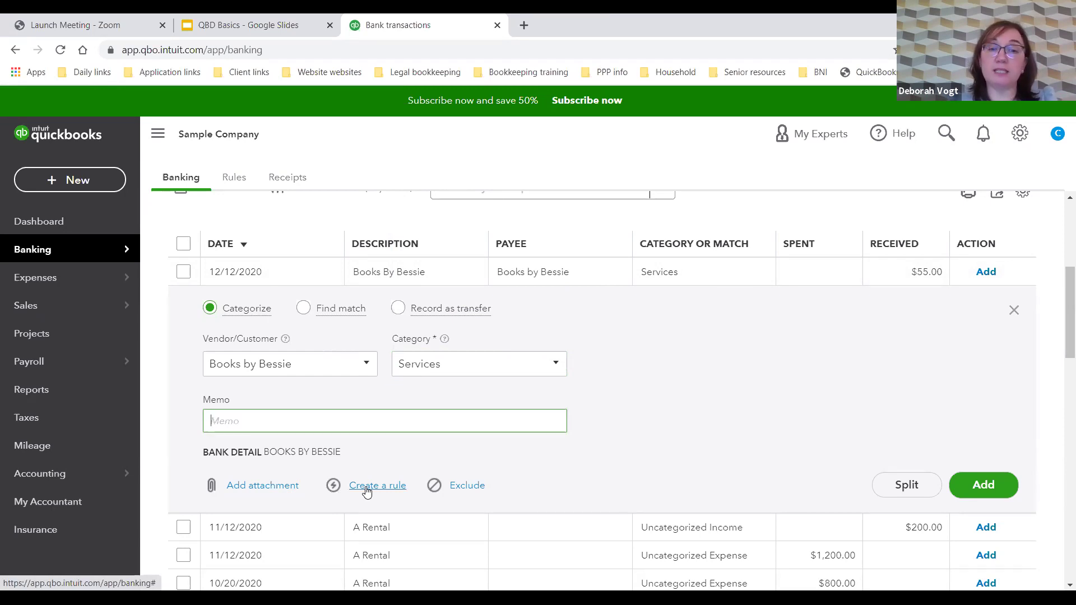
click(560, 412)
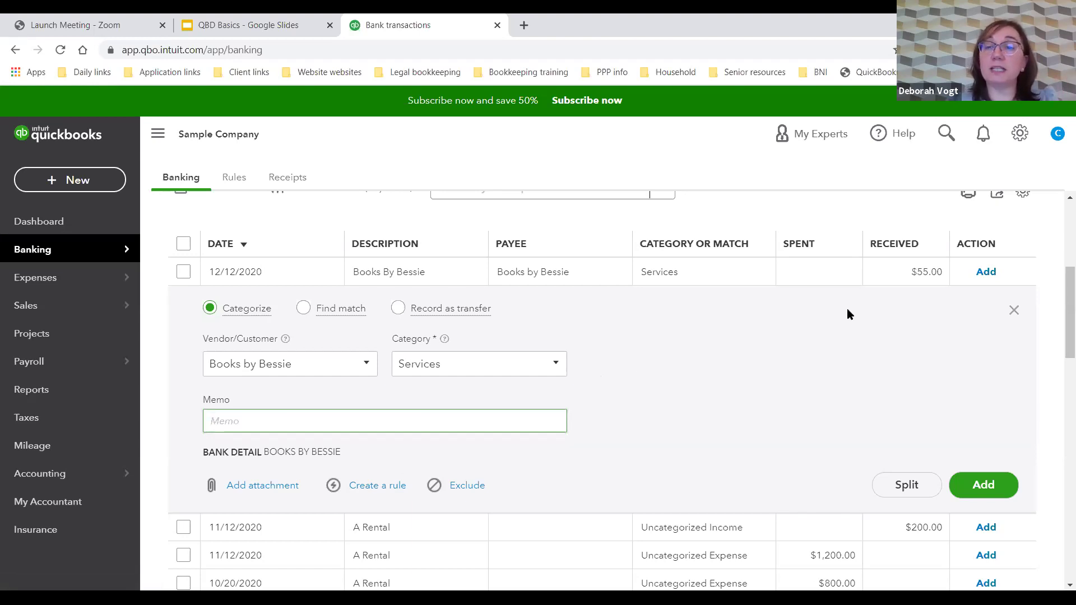
click(987, 483)
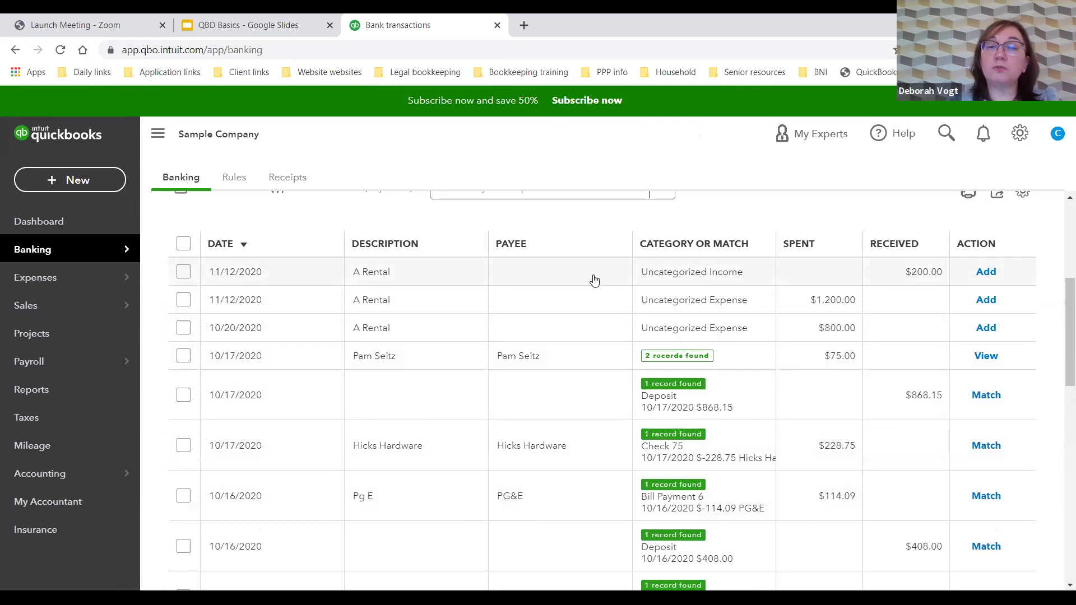
click(586, 301)
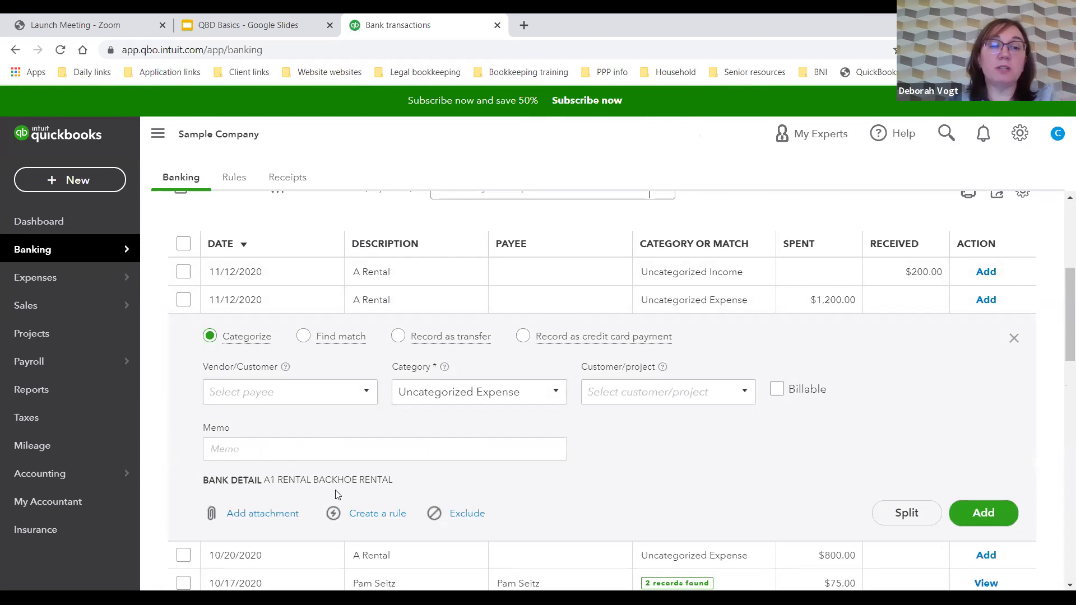
click(284, 391)
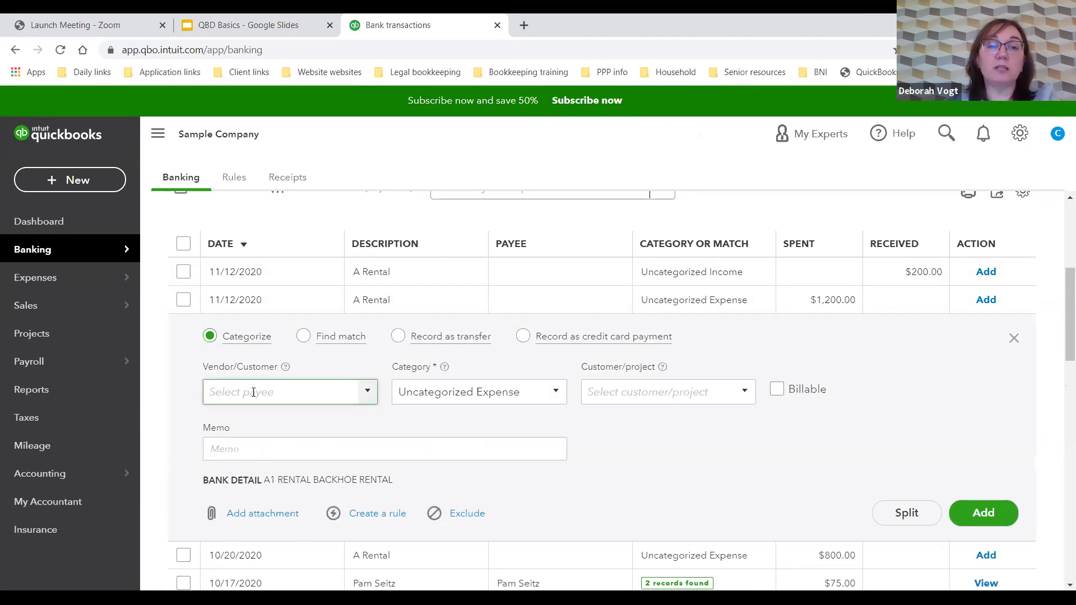
text(a1)
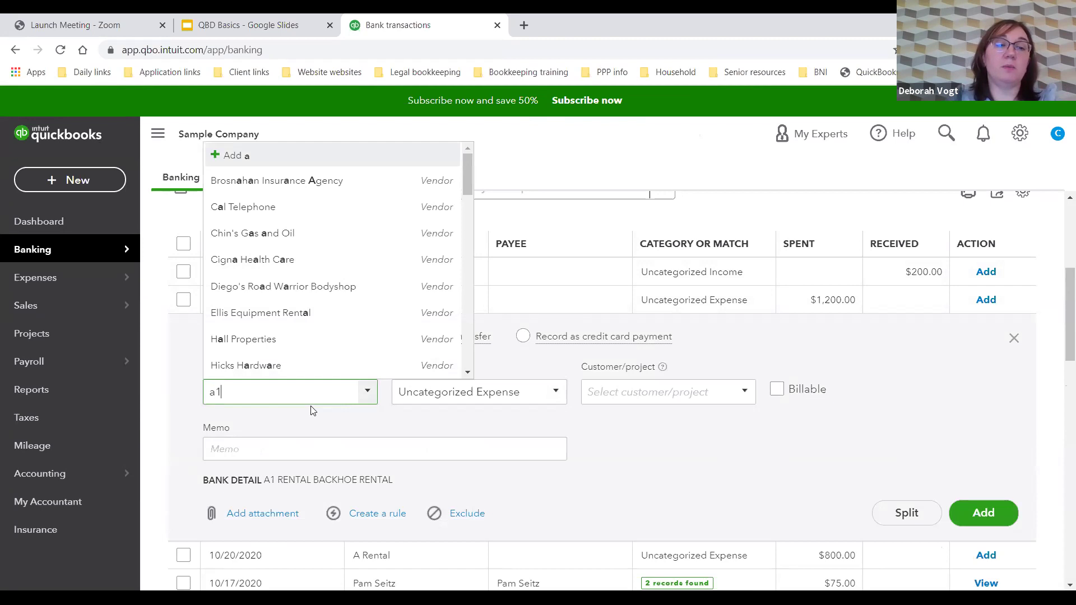
key(BackSpace)
key(BackSpace)
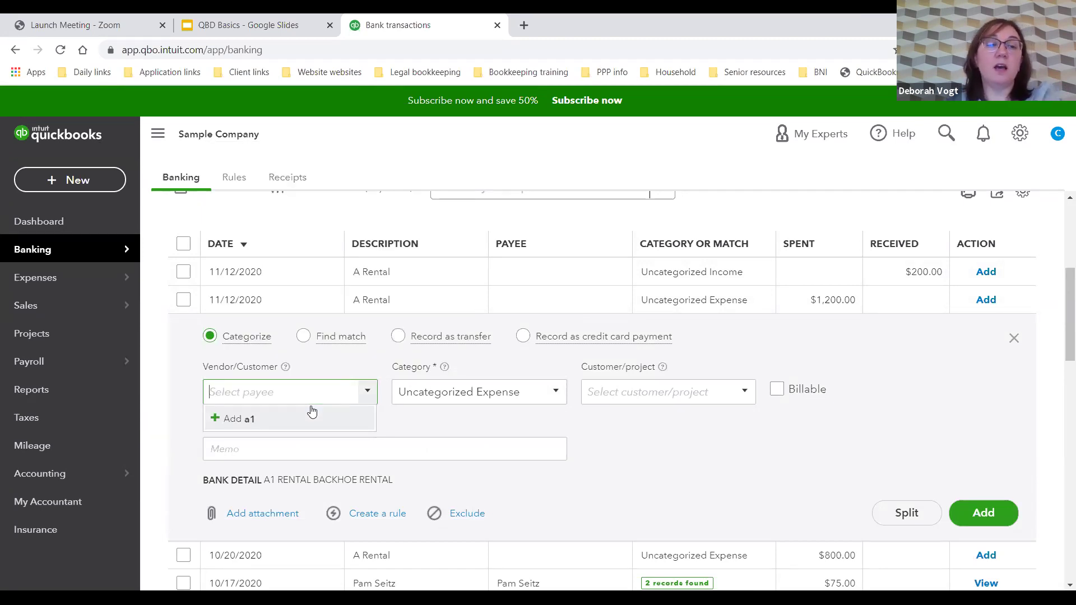
click(705, 459)
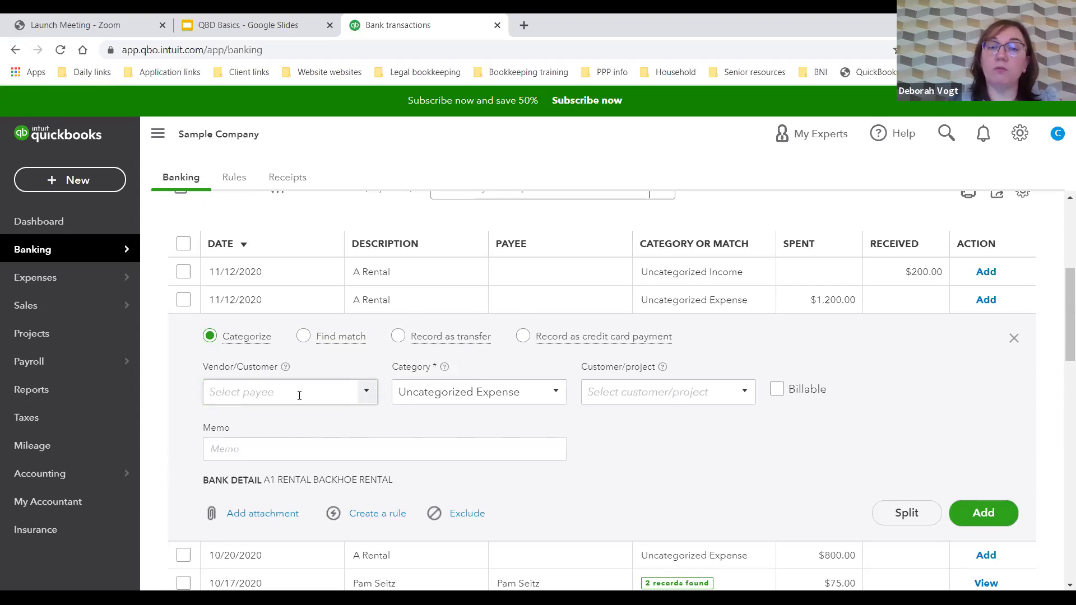
click(1014, 339)
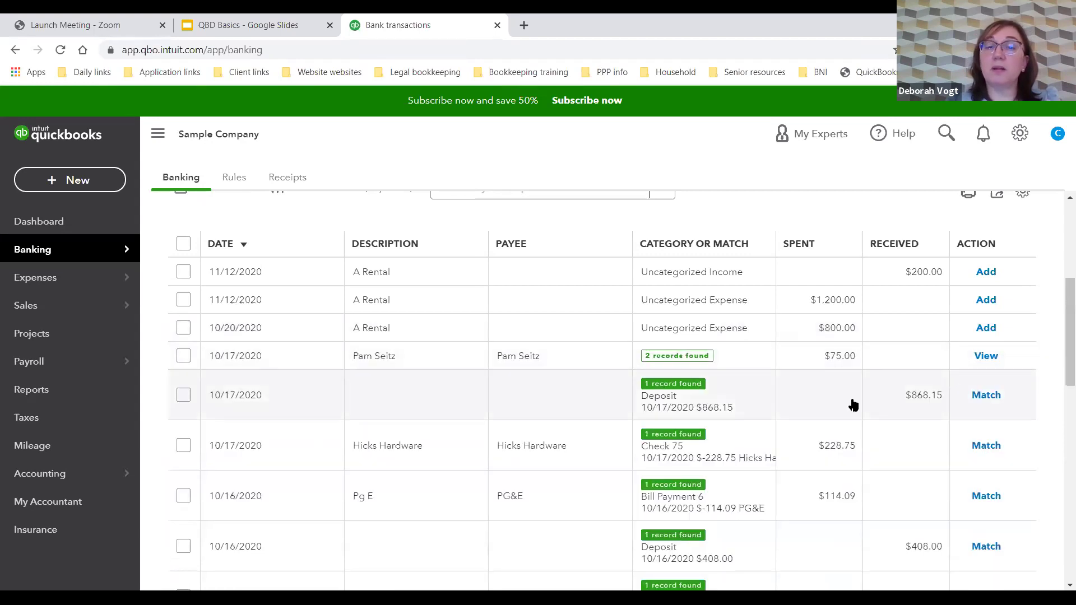
scroll(853, 404, down, 1)
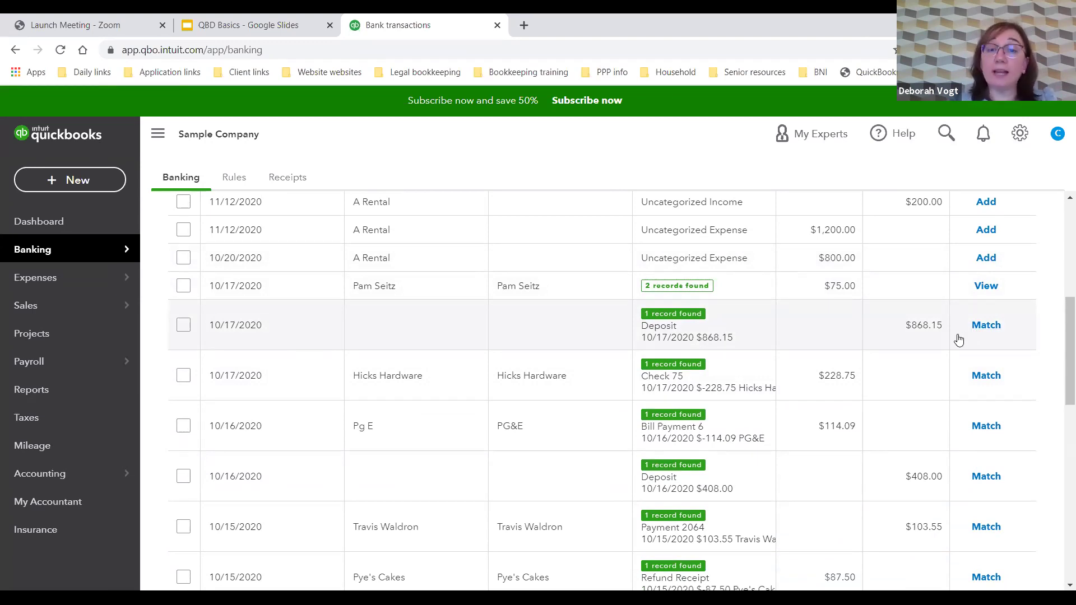
click(990, 326)
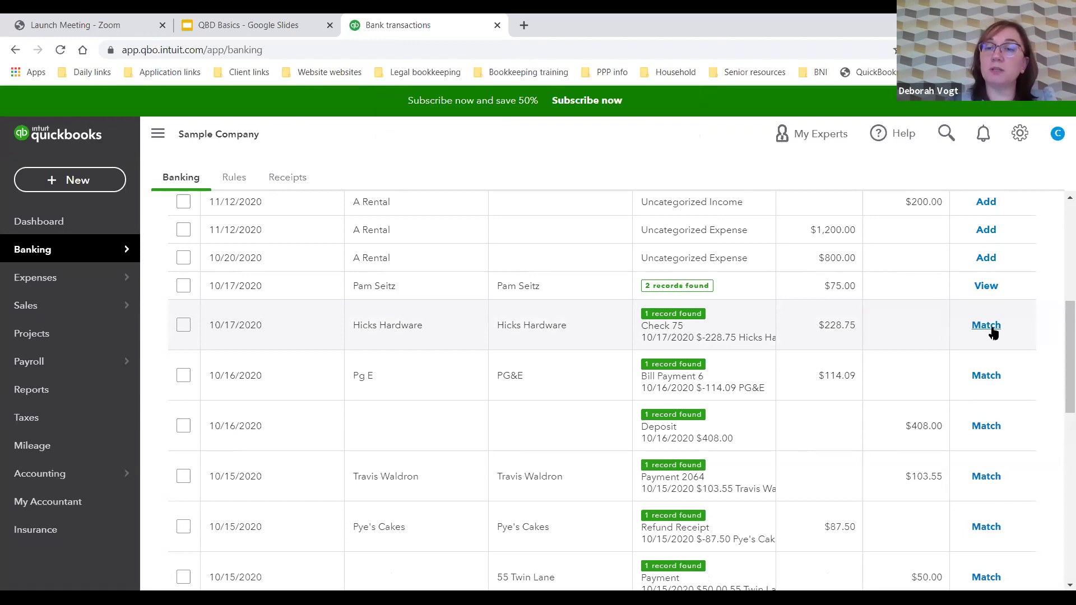
click(990, 329)
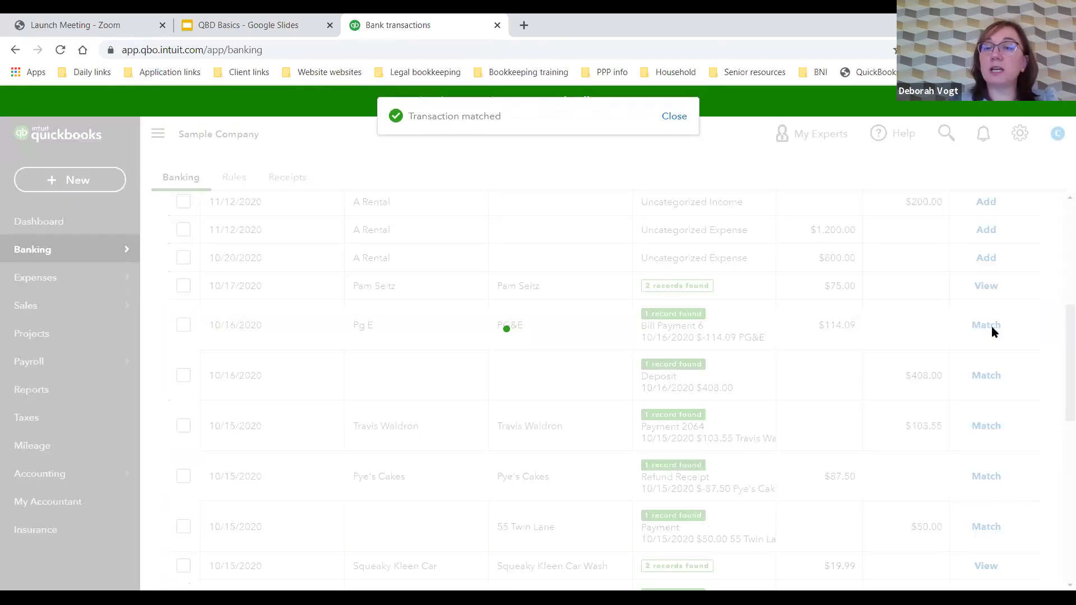
click(990, 327)
click(989, 330)
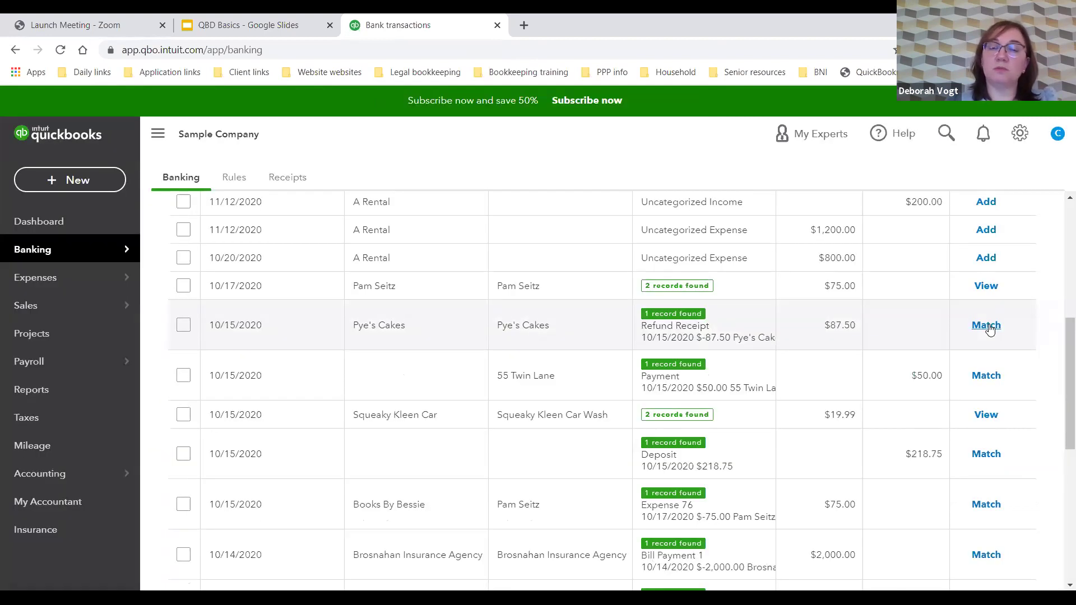
scroll(485, 380, down, 6)
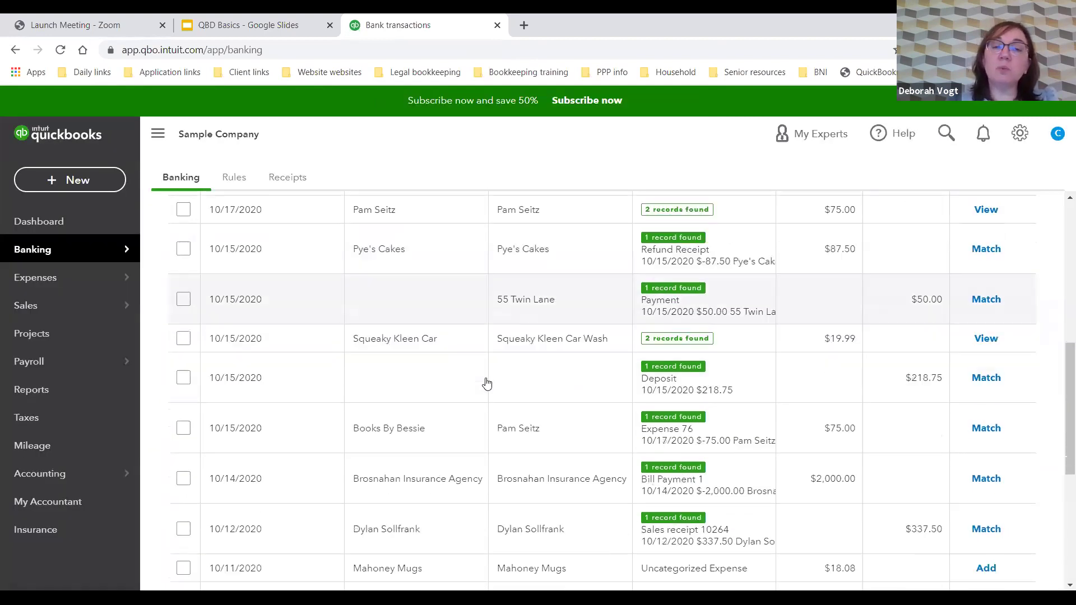
scroll(486, 383, down, 1)
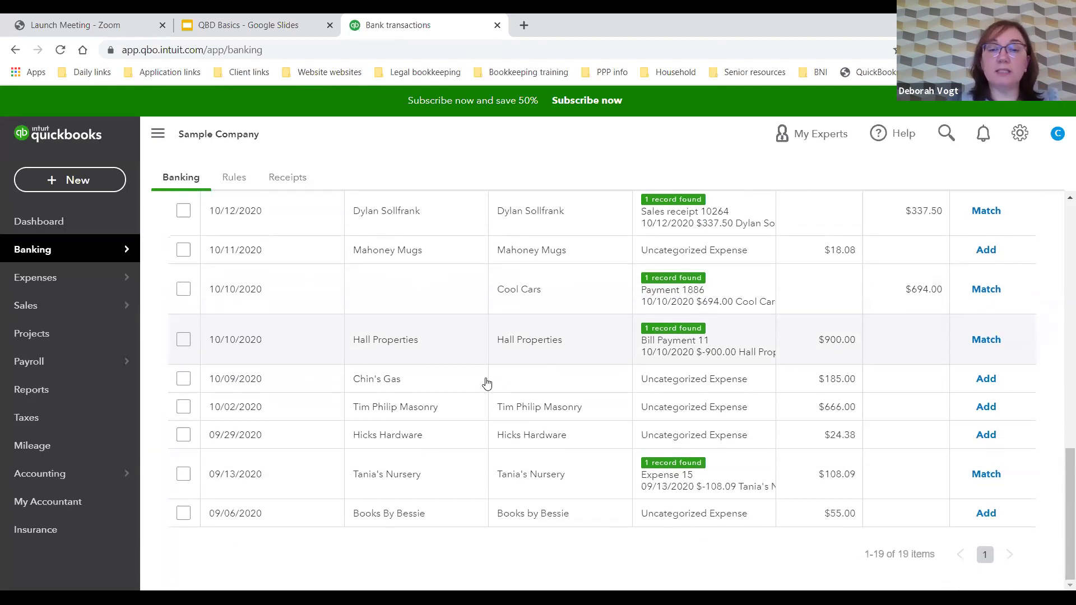
scroll(737, 452, up, 5)
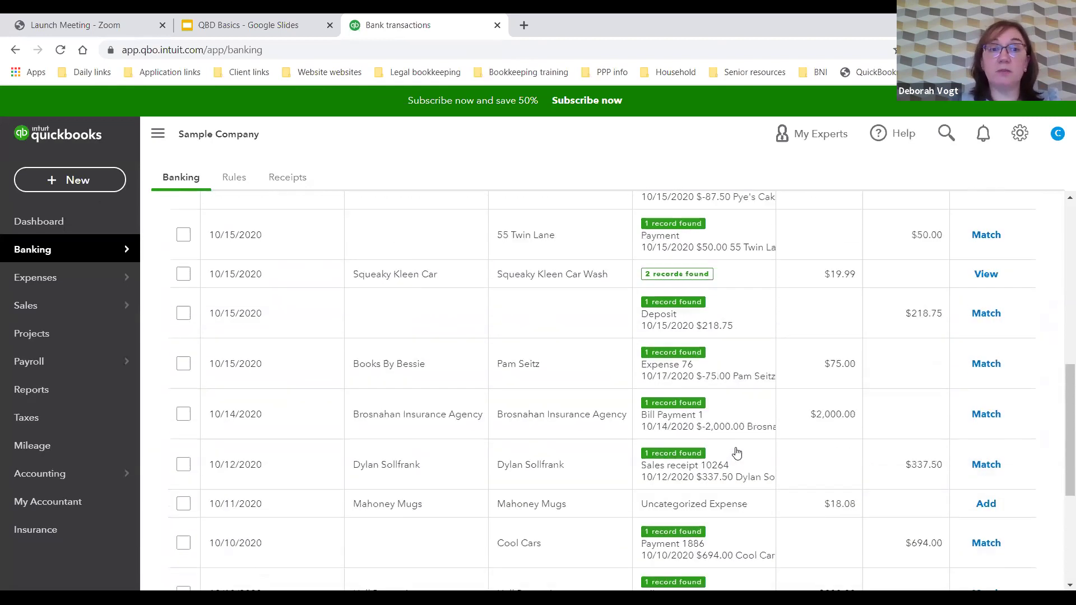
scroll(737, 452, up, 6)
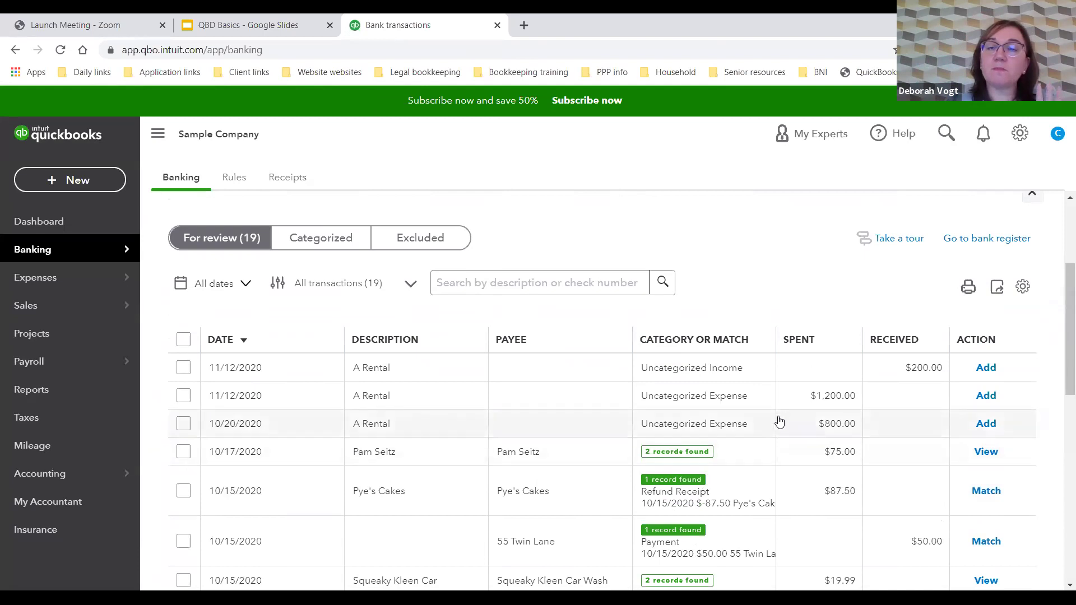
Step: Exclude the 11/12/2020 A Rental $200 transaction, leaving 18 for review
scroll(785, 419, down, 4)
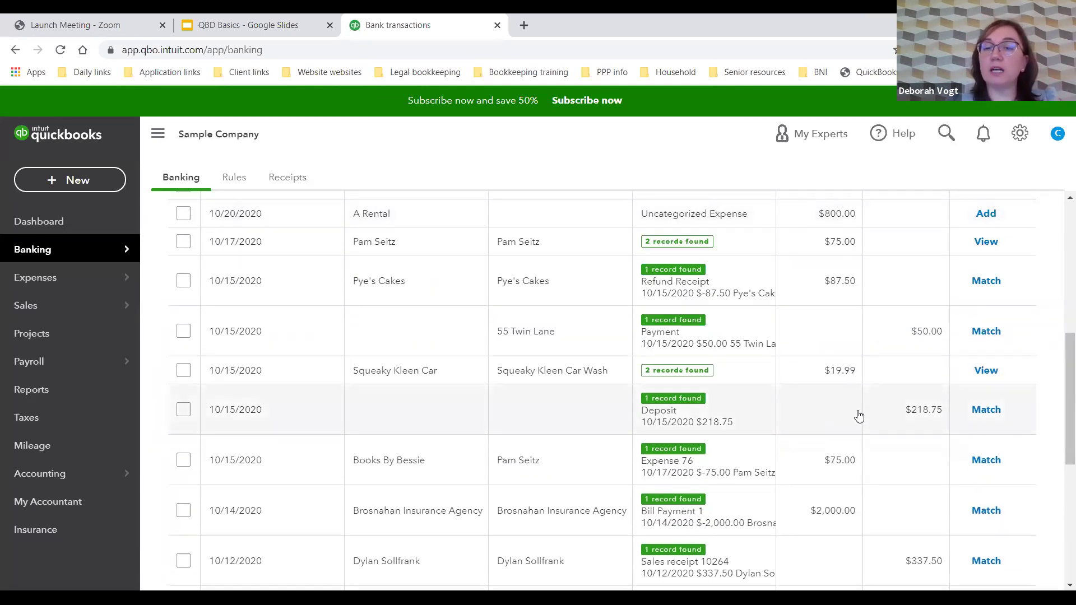
scroll(859, 415, down, 1)
scroll(859, 414, up, 5)
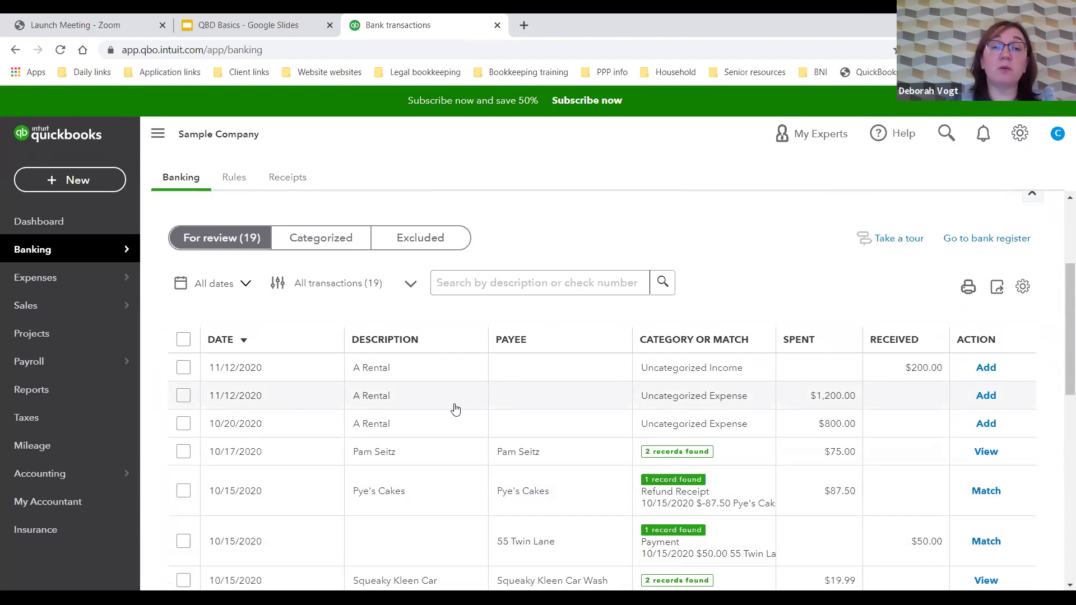
click(182, 368)
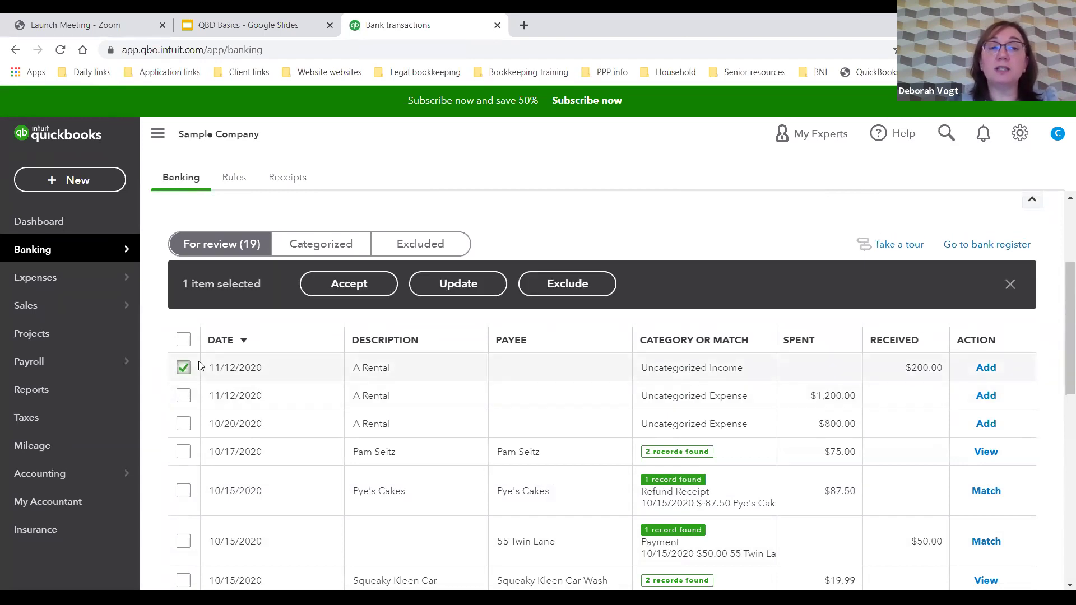
click(569, 286)
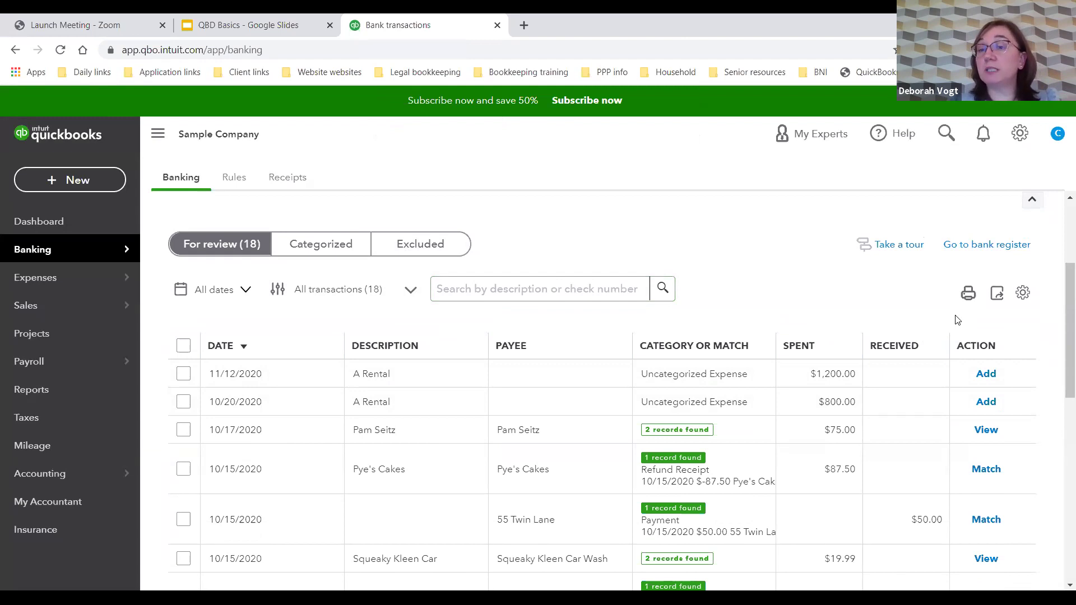
scroll(949, 328, up, 2)
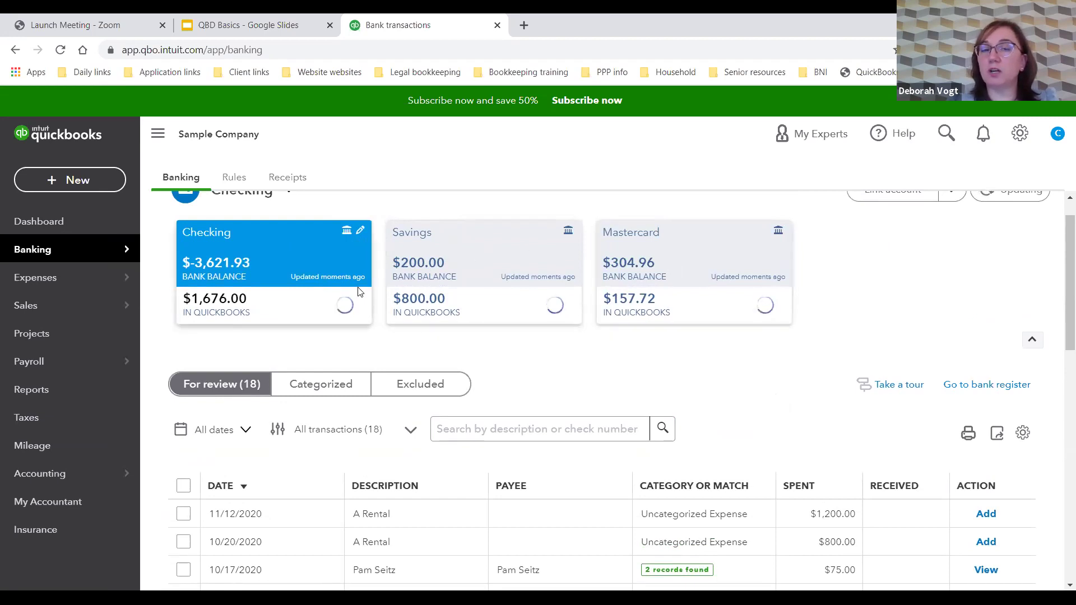
Step: Review the Checking bank register entries, then return to Banking with 18 transactions still for review
click(994, 387)
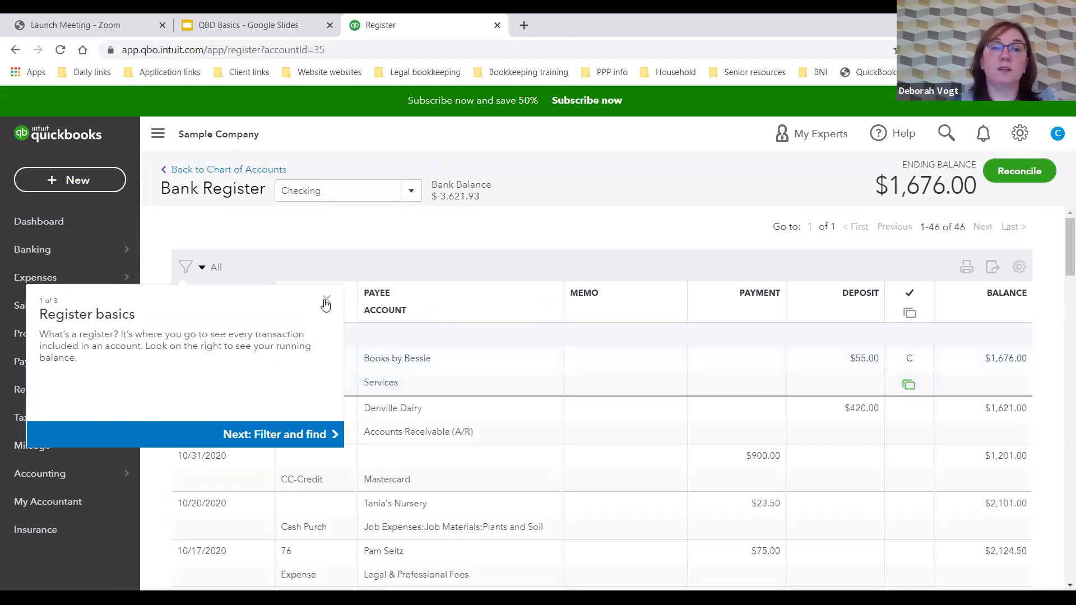
click(326, 299)
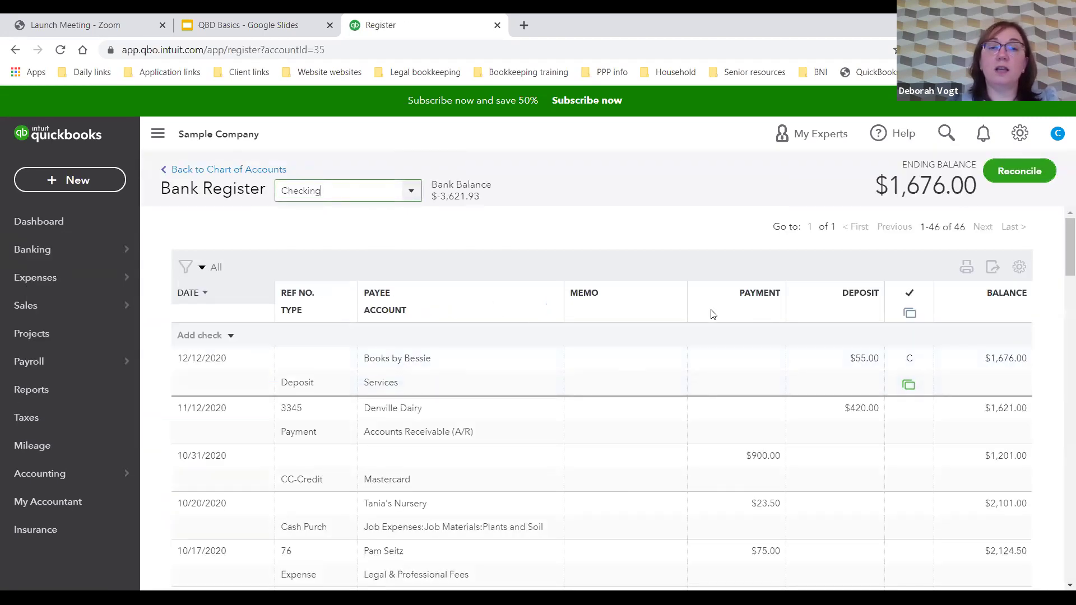
scroll(712, 313, down, 1)
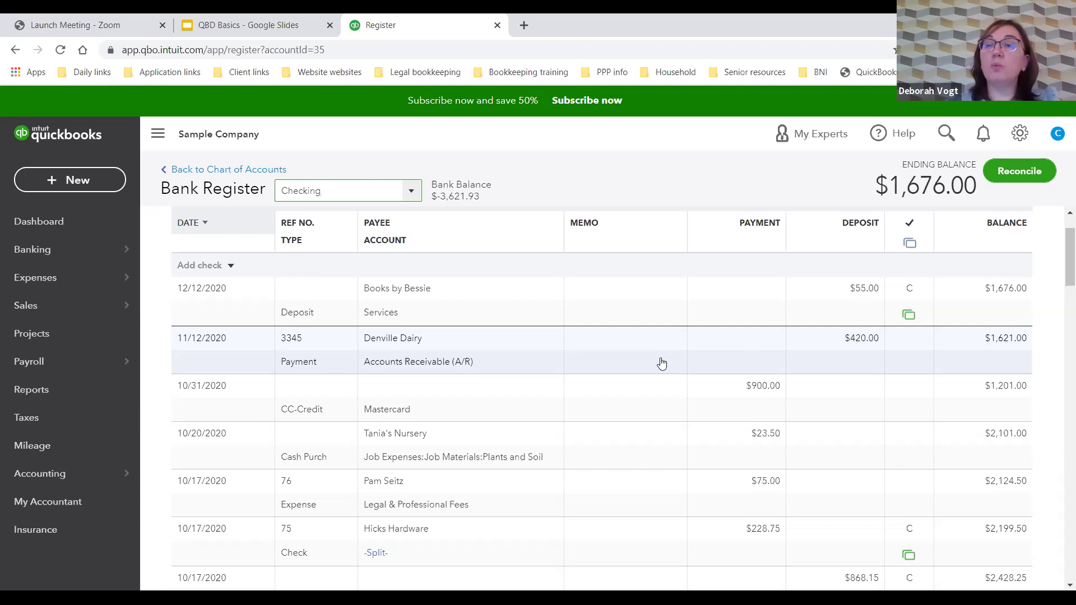
scroll(841, 420, down, 3)
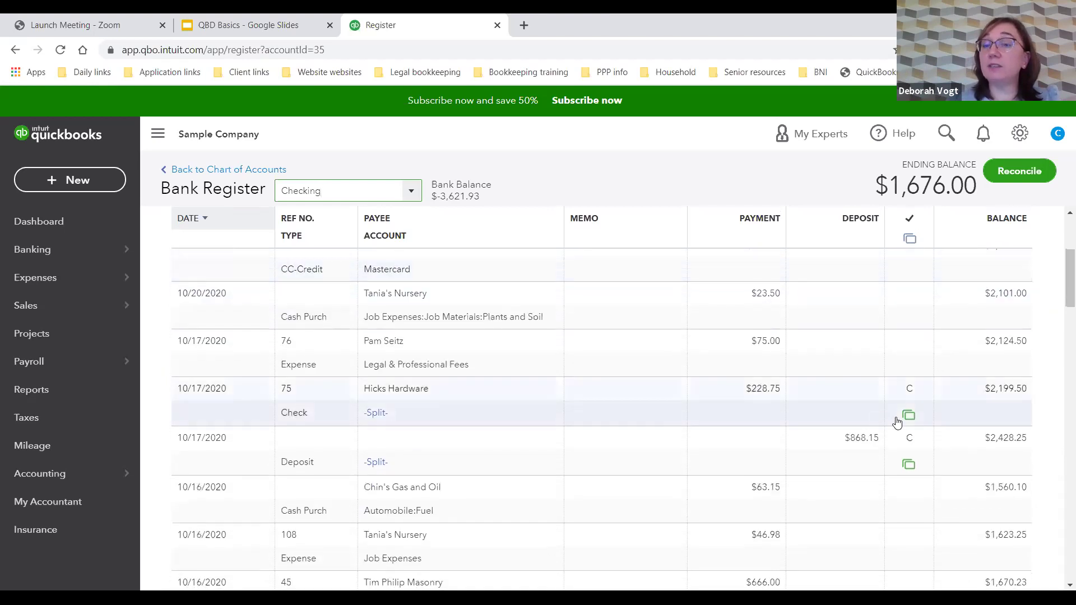
mouse_move(910, 420)
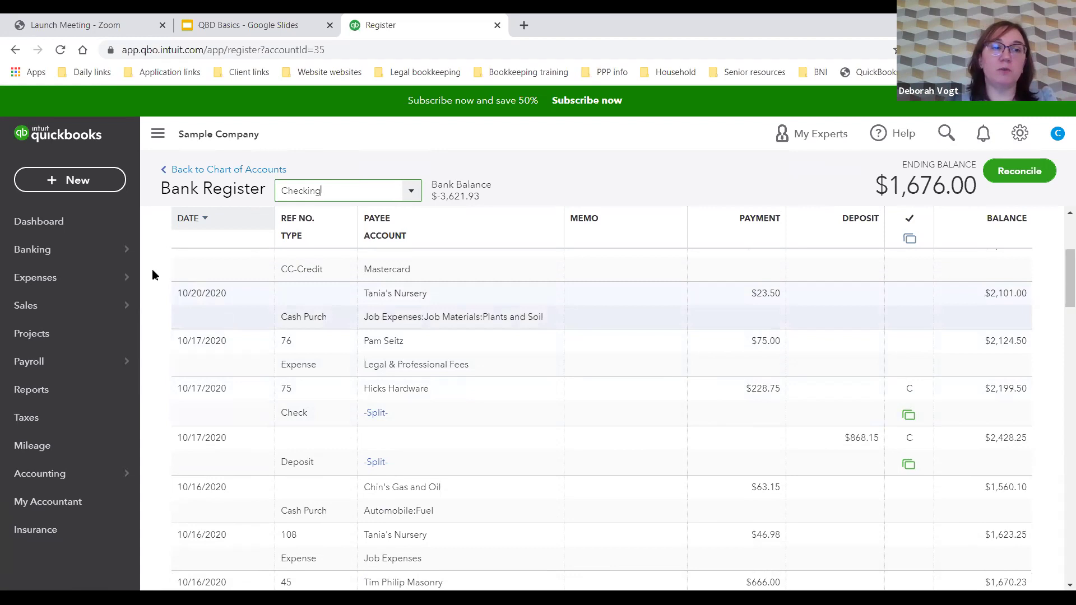
click(84, 252)
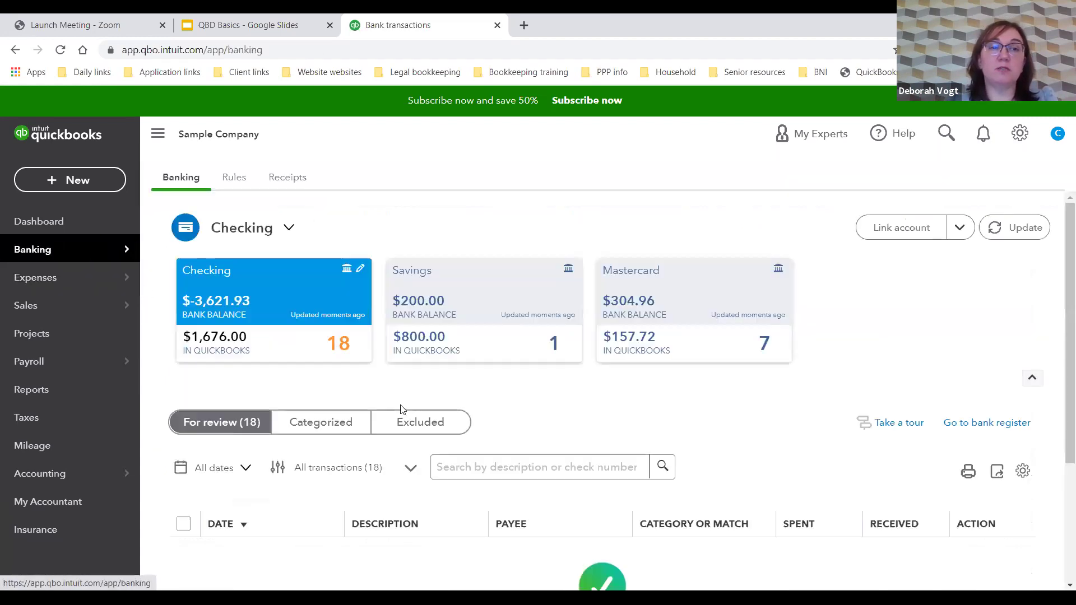
scroll(408, 396, down, 4)
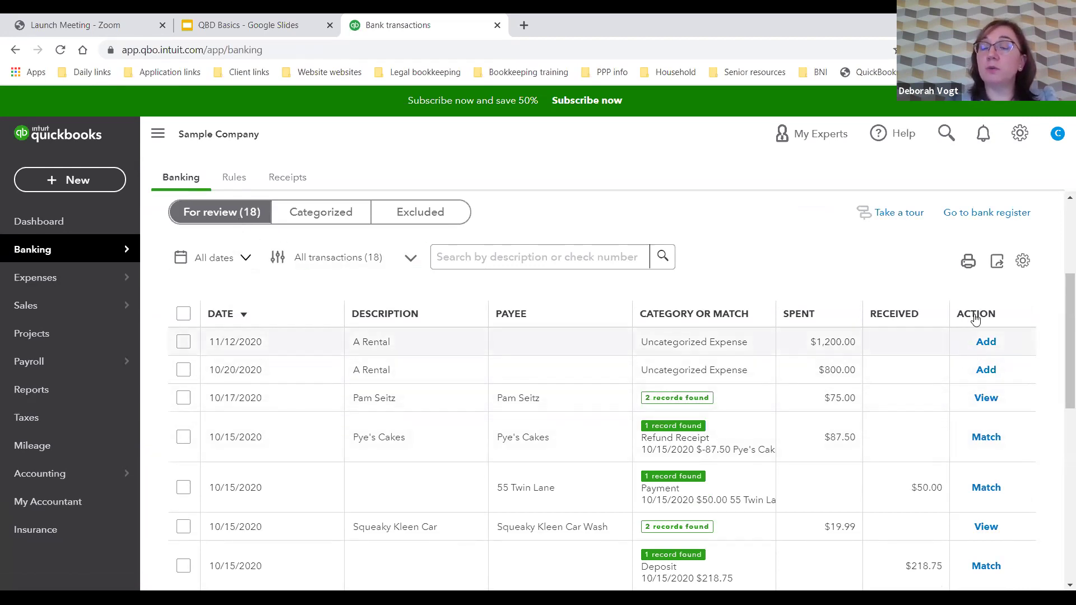
click(985, 219)
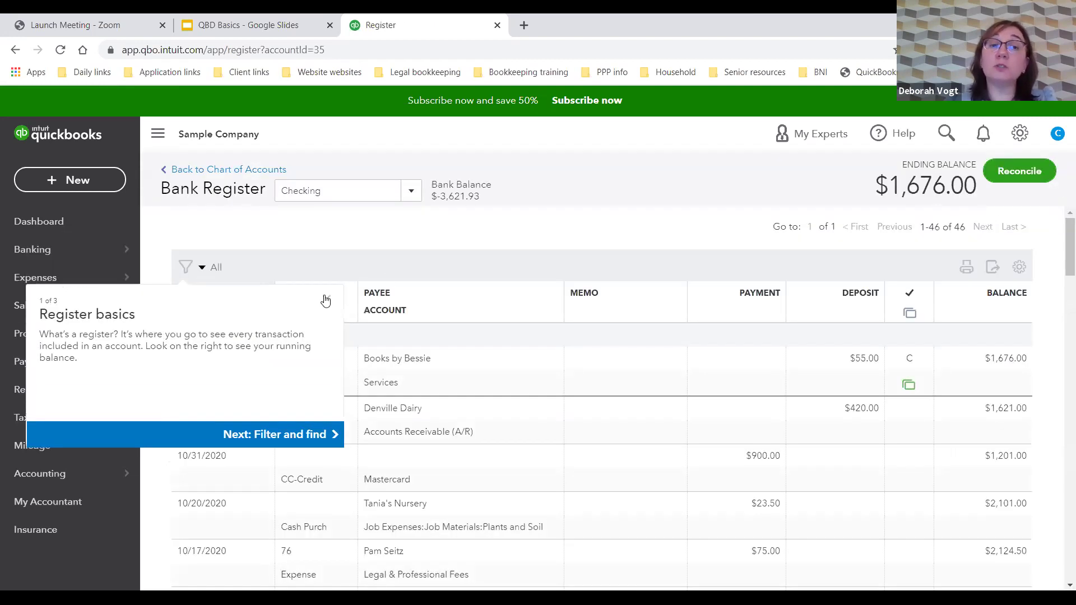
click(327, 300)
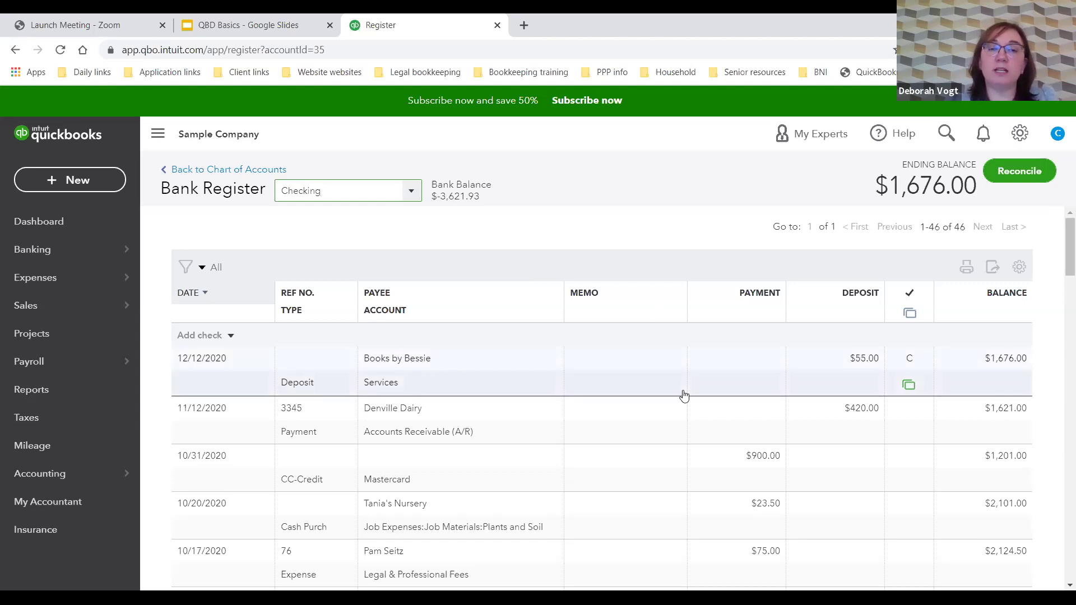
scroll(683, 396, down, 1)
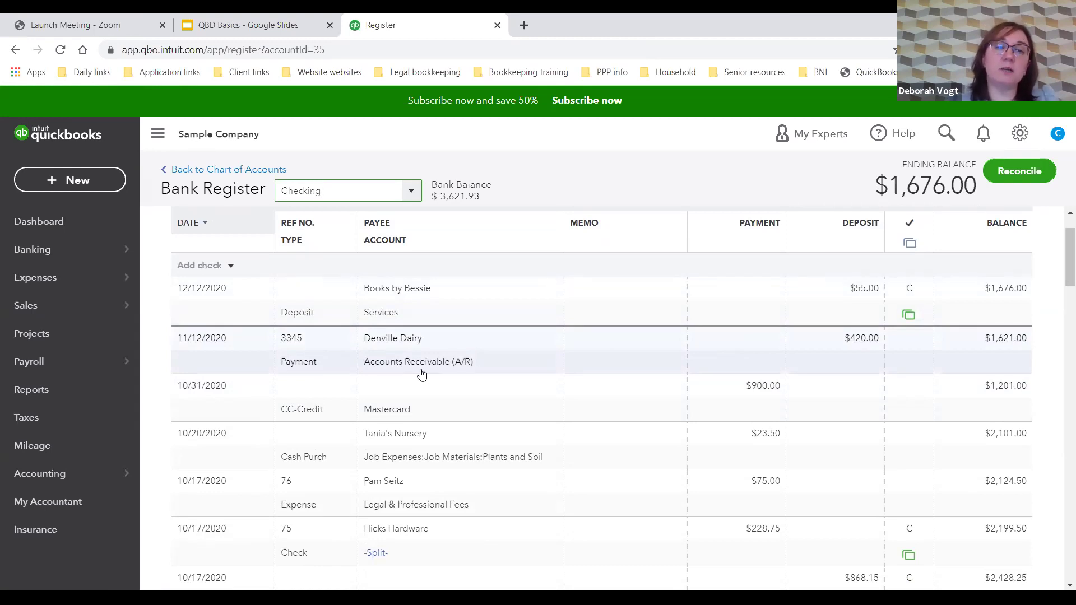
click(332, 364)
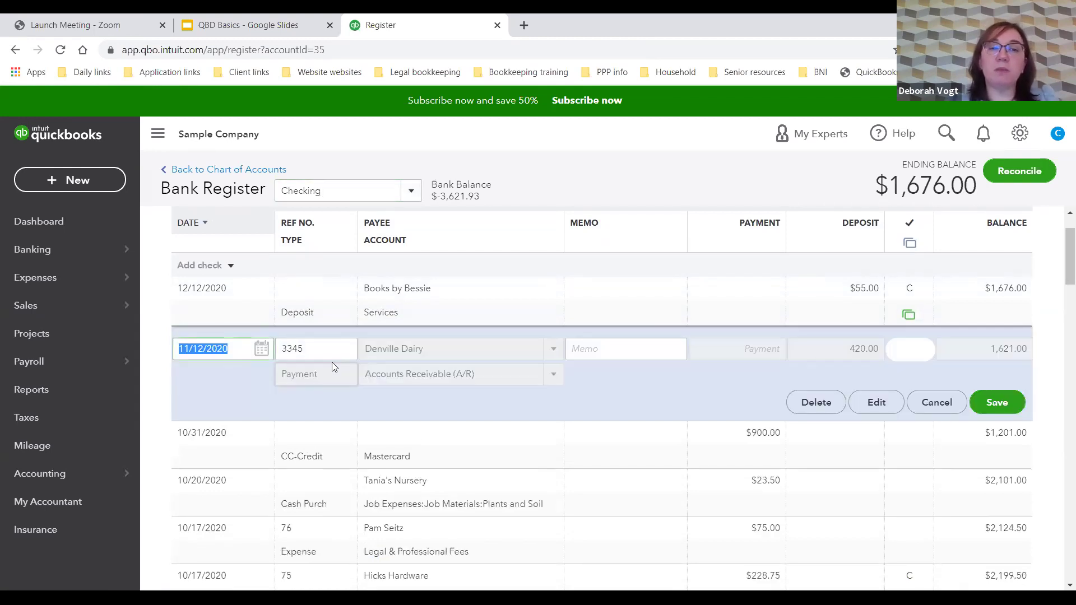
click(870, 402)
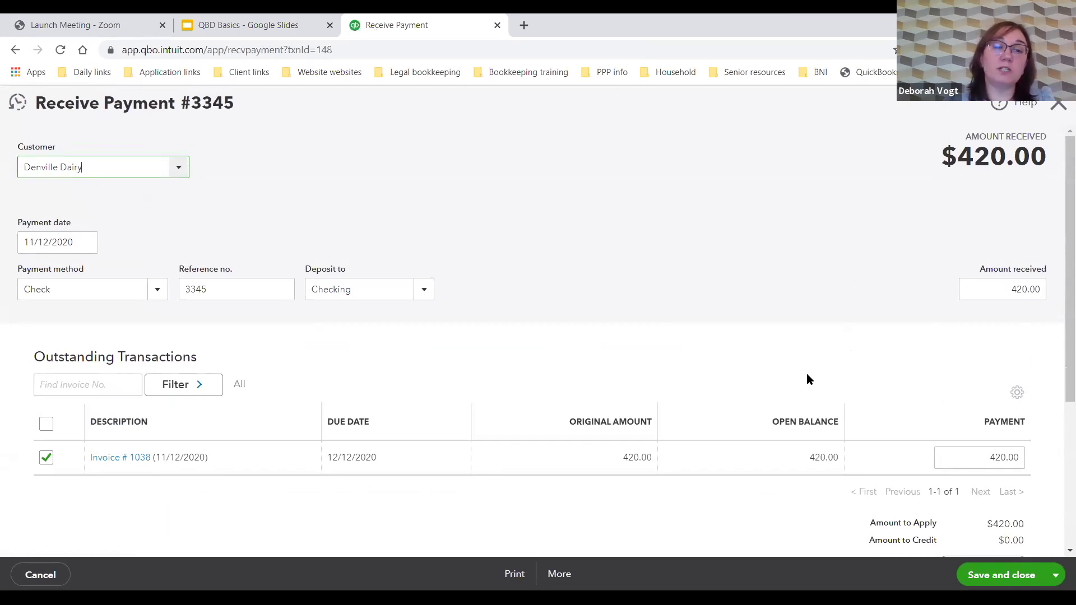
click(106, 463)
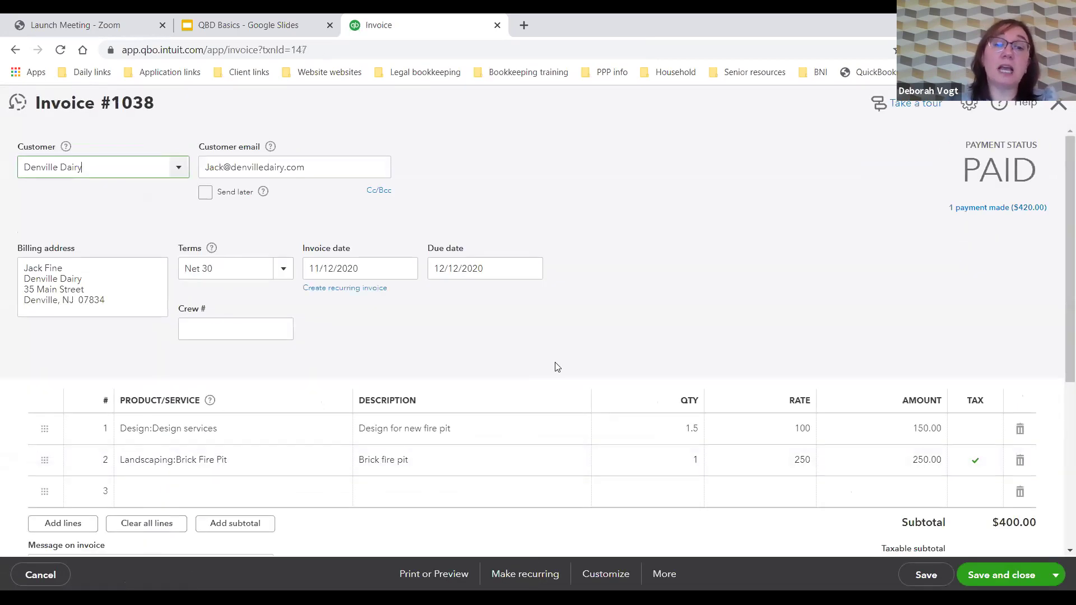
scroll(567, 367, down, 1)
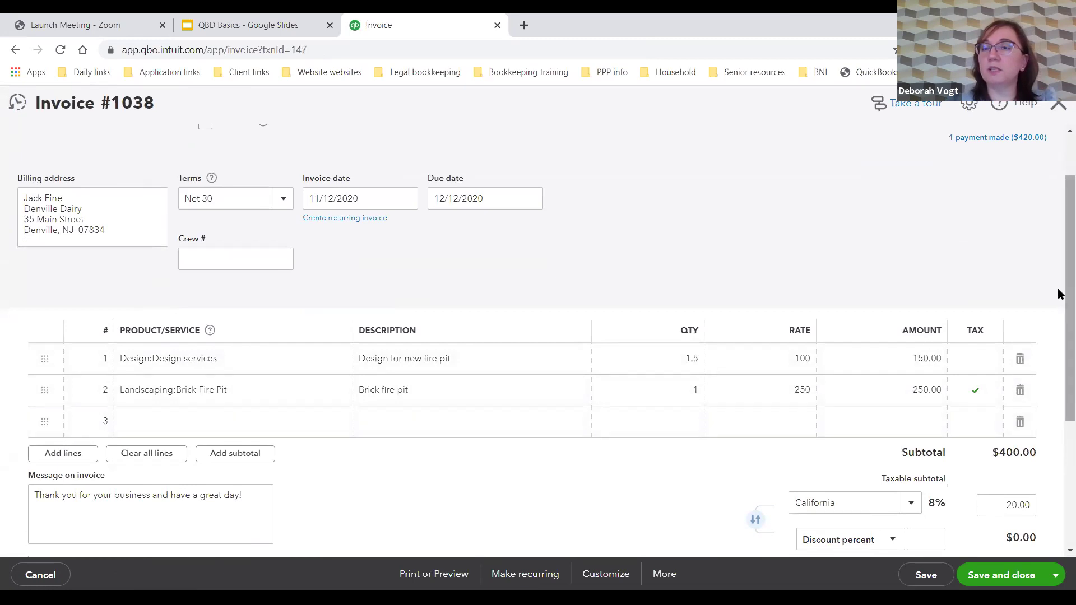
click(1058, 107)
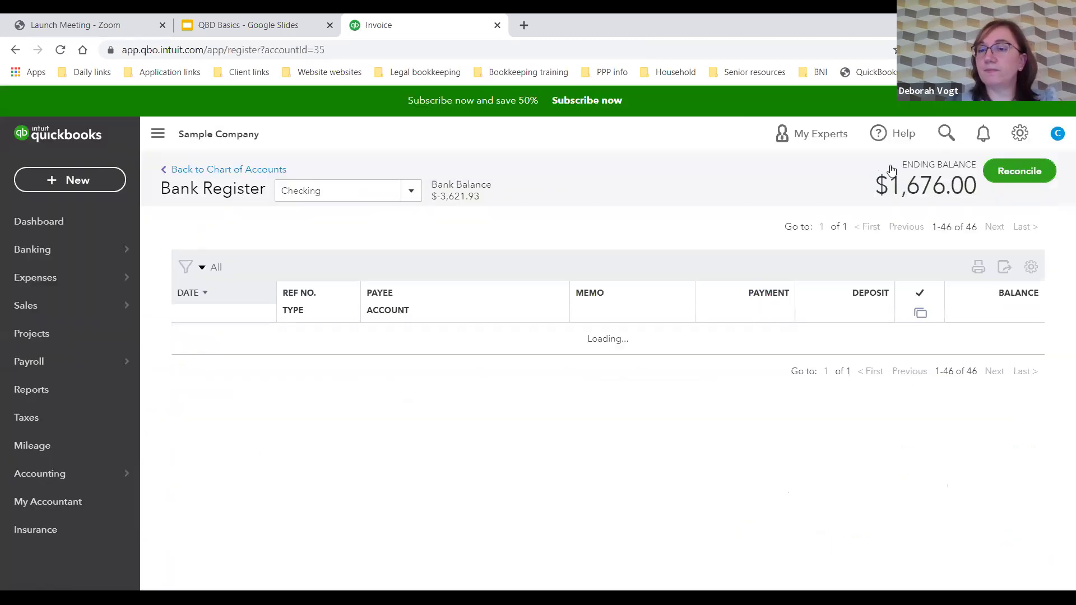
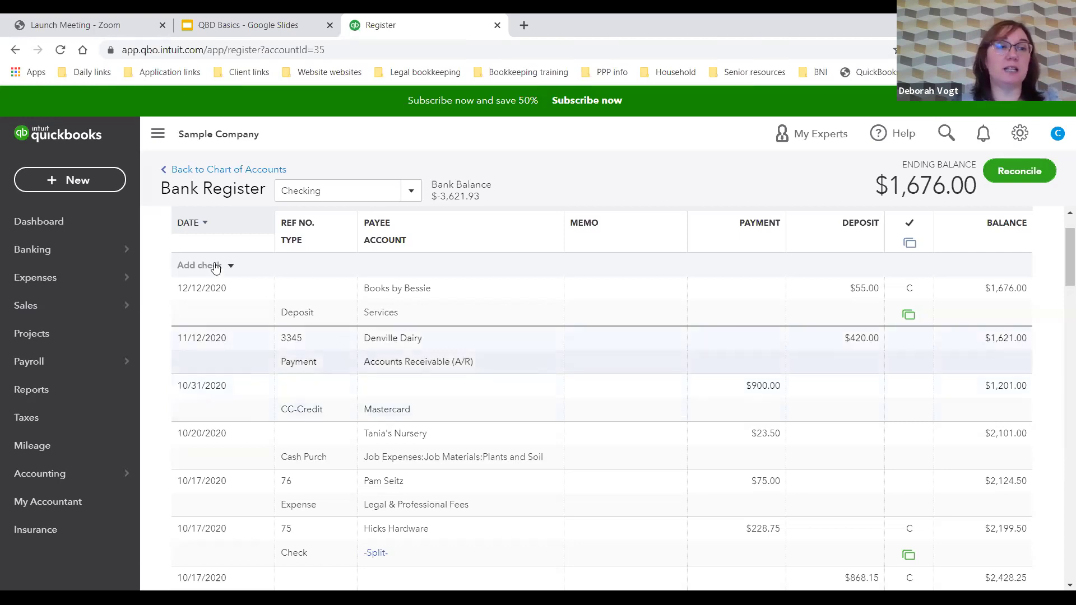
Step: Show the Checking transactions for review and view the Squeaky Kleen Car charge's matching records
click(33, 251)
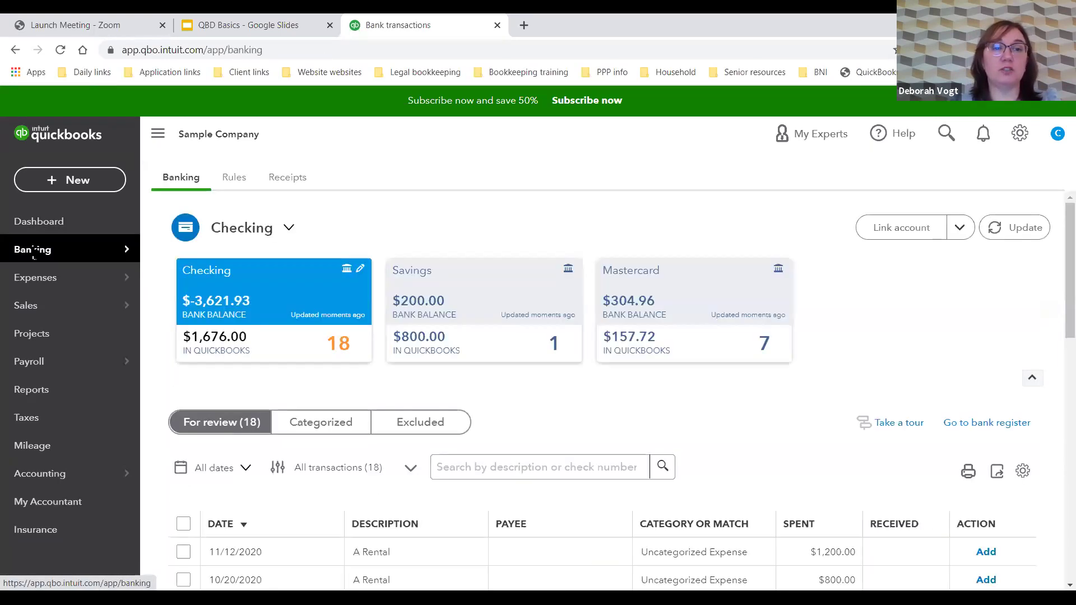
scroll(555, 396, down, 5)
scroll(555, 396, down, 8)
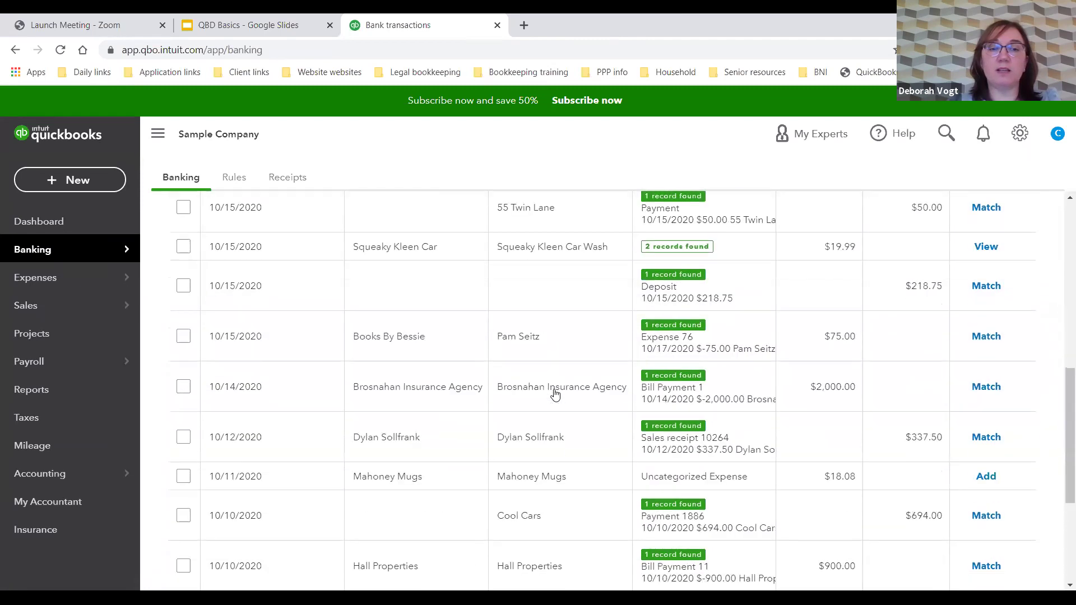
scroll(567, 397, up, 5)
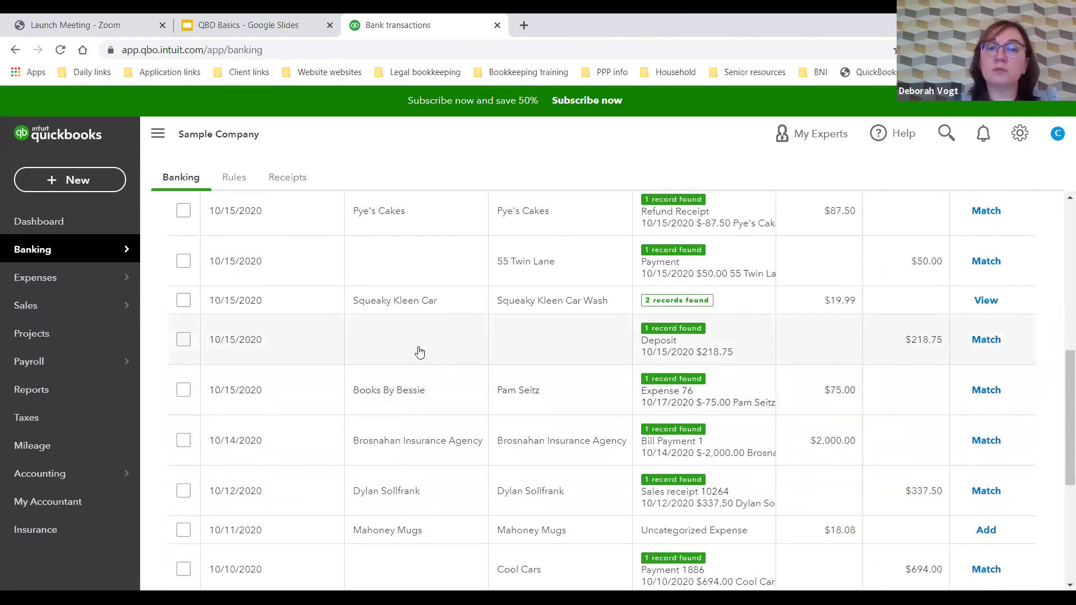
click(388, 308)
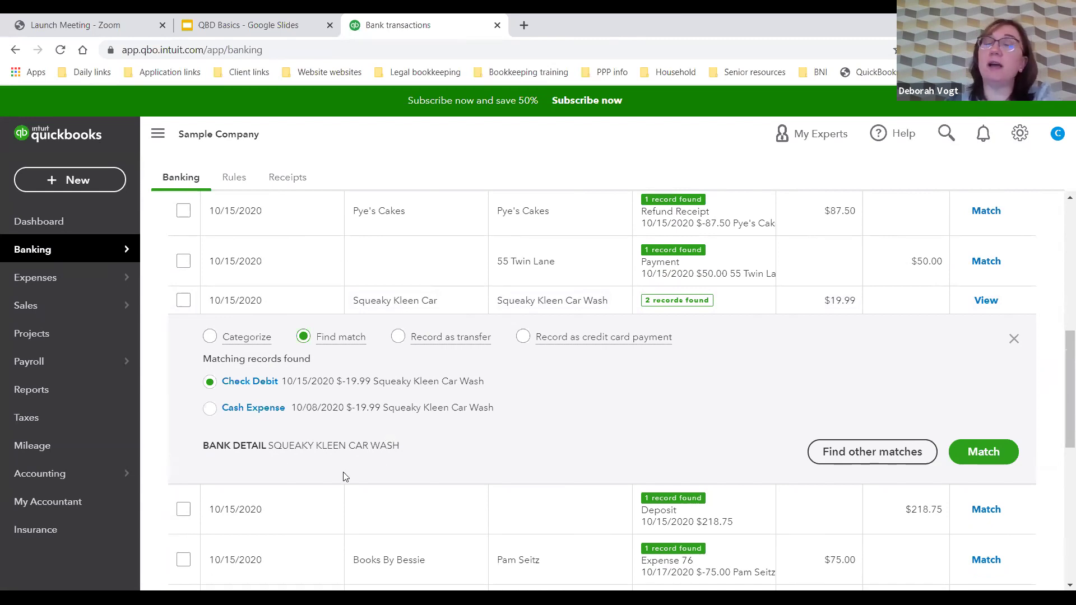
scroll(650, 412, up, 6)
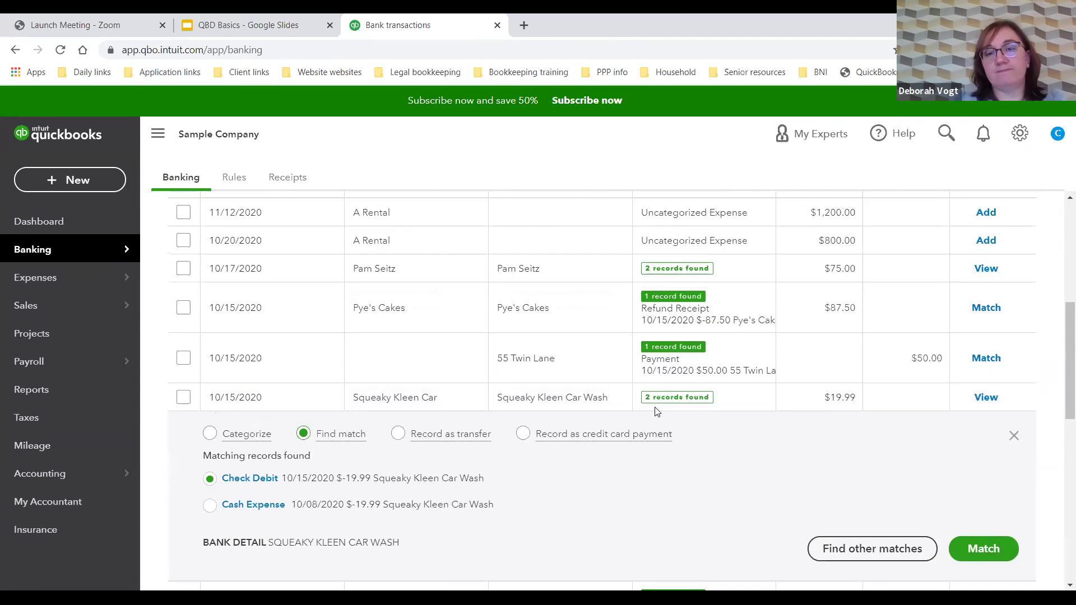
scroll(657, 412, up, 2)
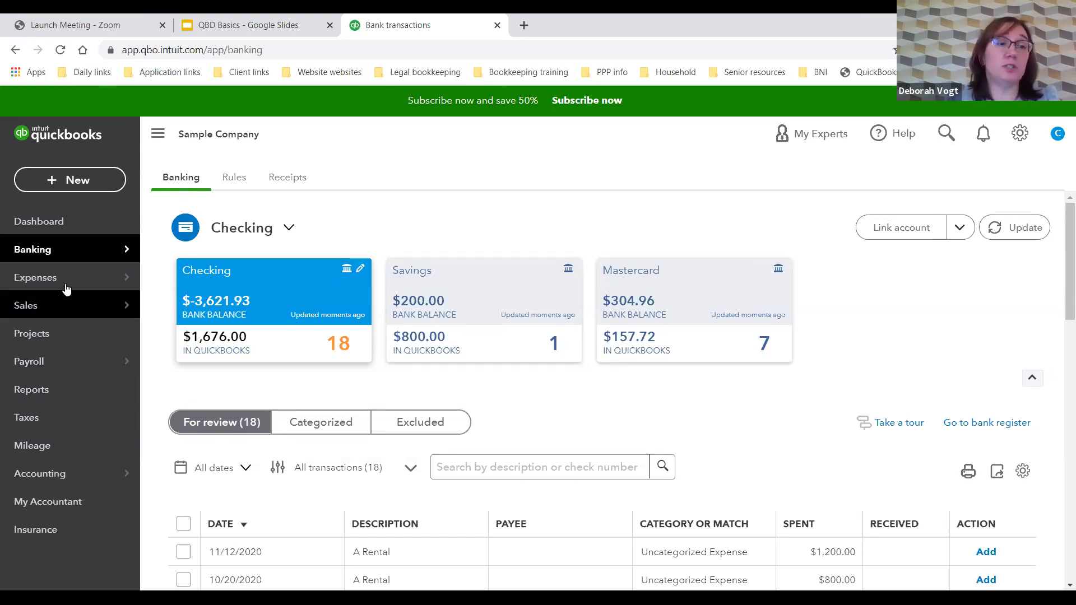
Step: Open the Vendors list under Expenses
mouse_move(67, 283)
click(179, 306)
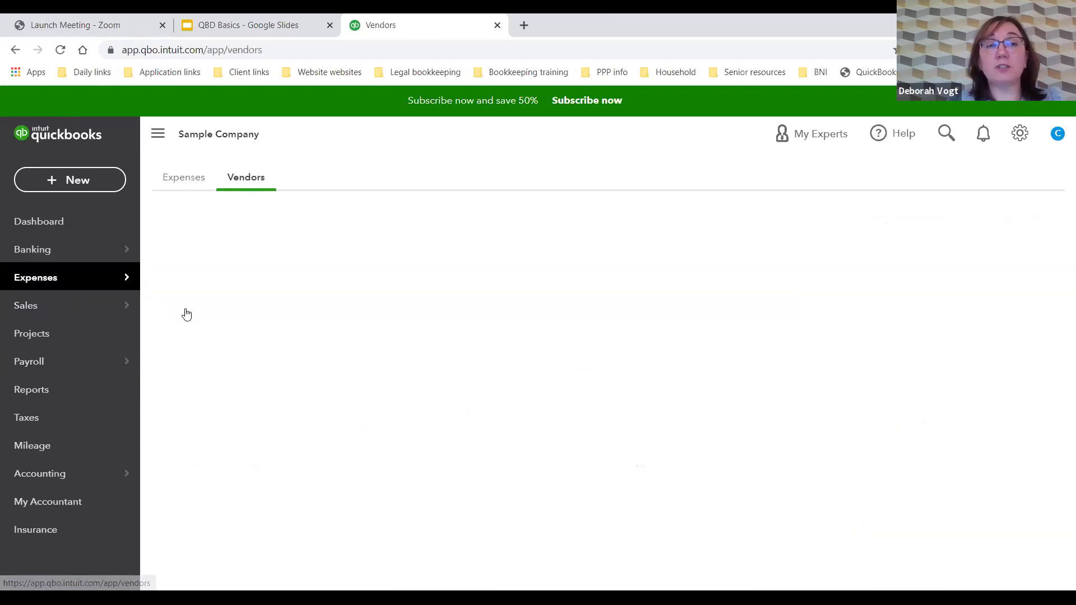
scroll(187, 314, down, 5)
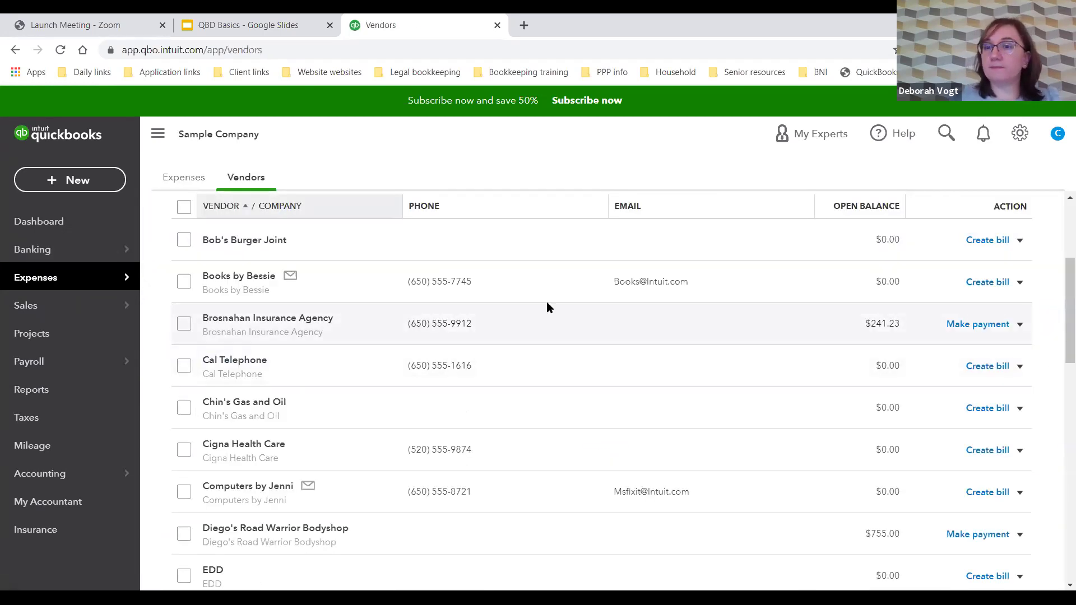
click(1019, 133)
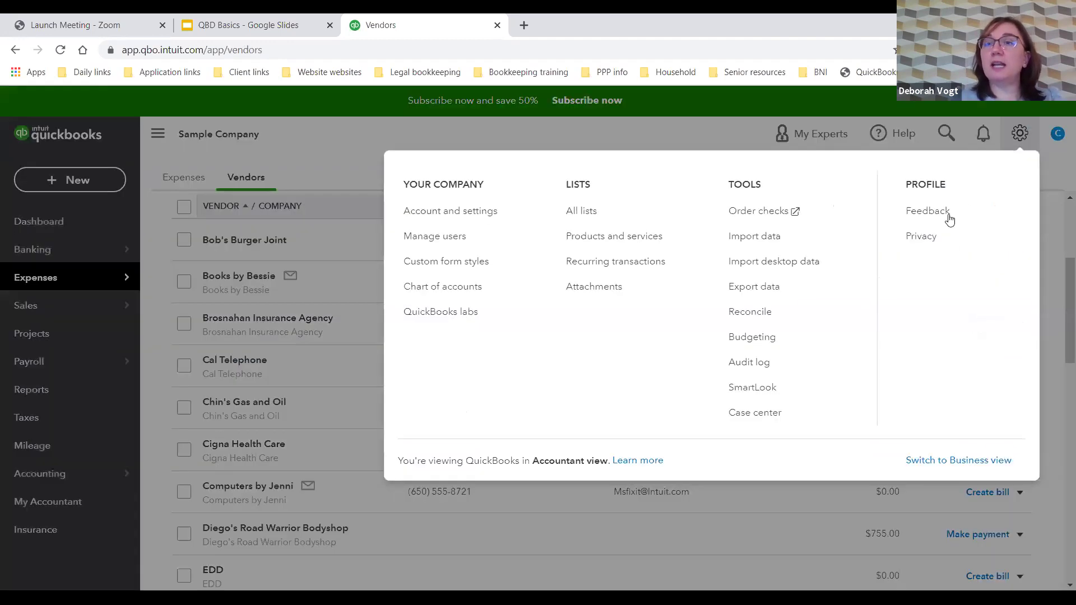
click(1019, 133)
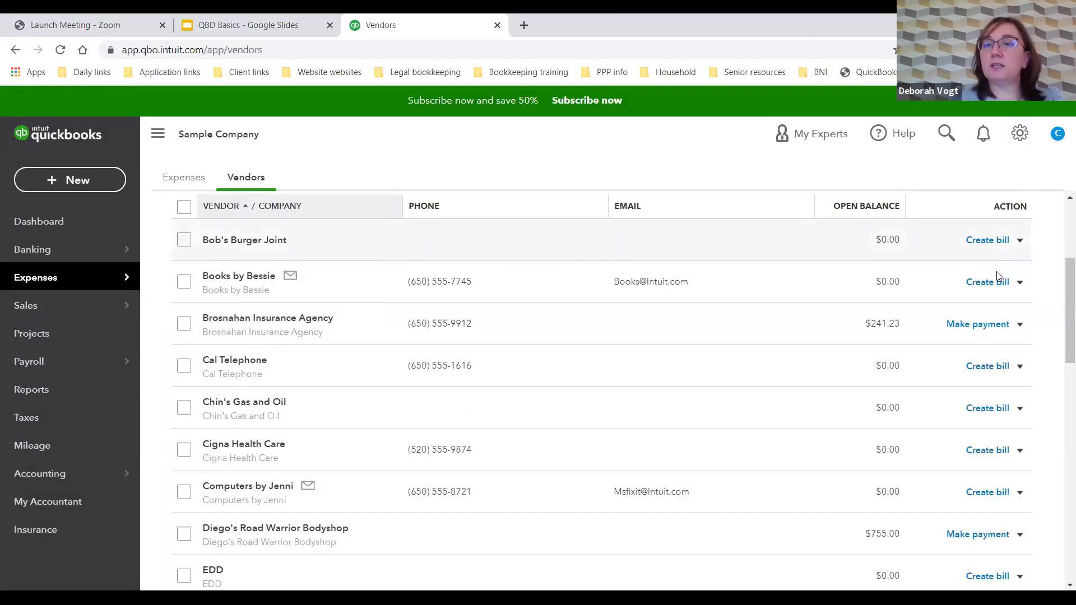
scroll(997, 275, up, 4)
Step: Add an Address column to the vendor table, then open the Books by Bessie vendor record
click(1019, 393)
click(920, 461)
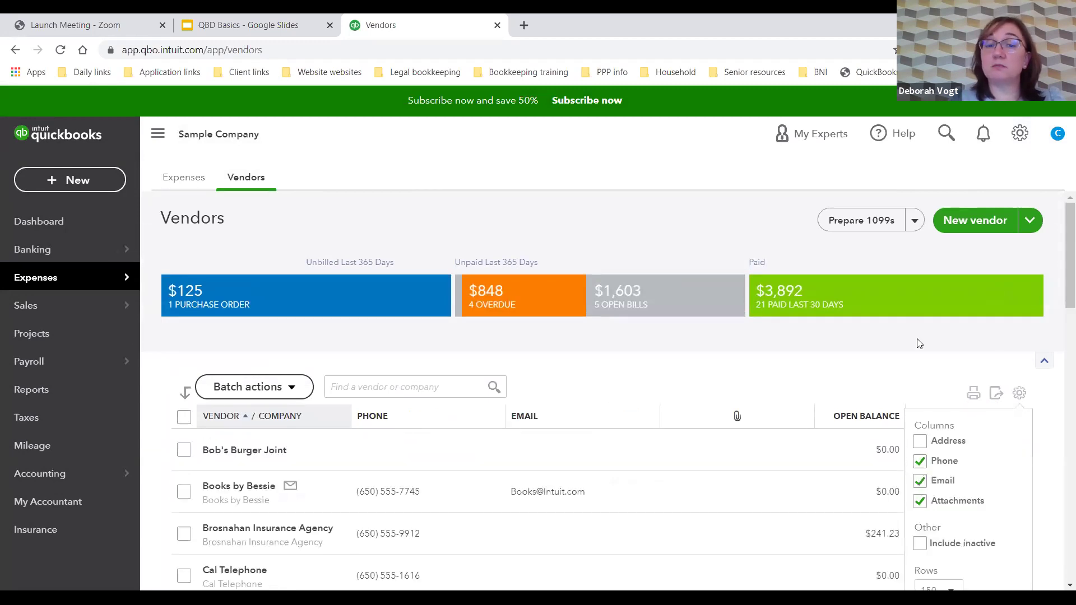
scroll(919, 343, down, 3)
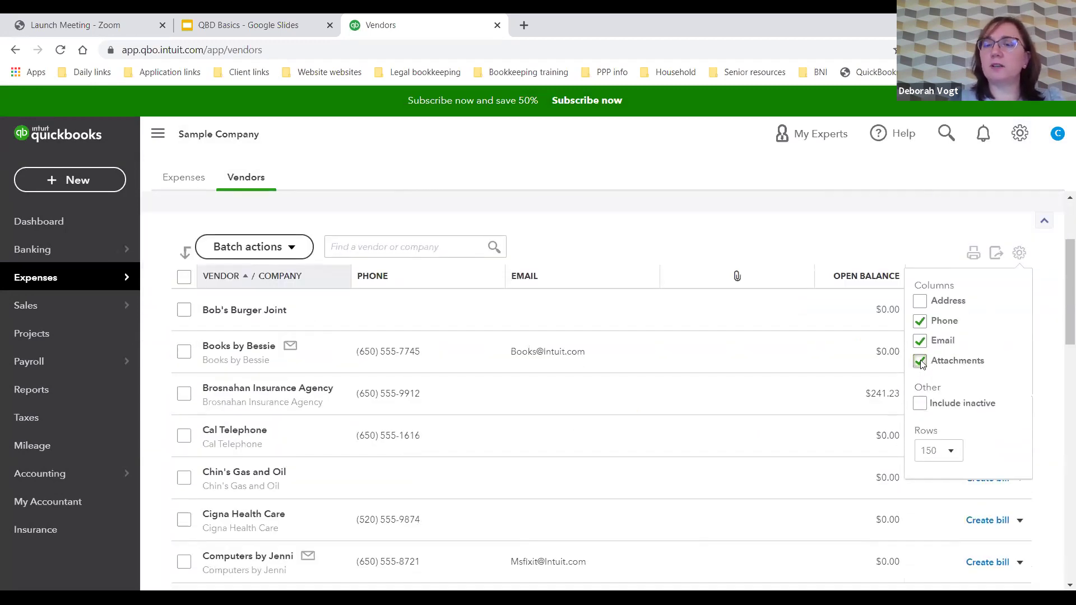
click(921, 361)
click(920, 302)
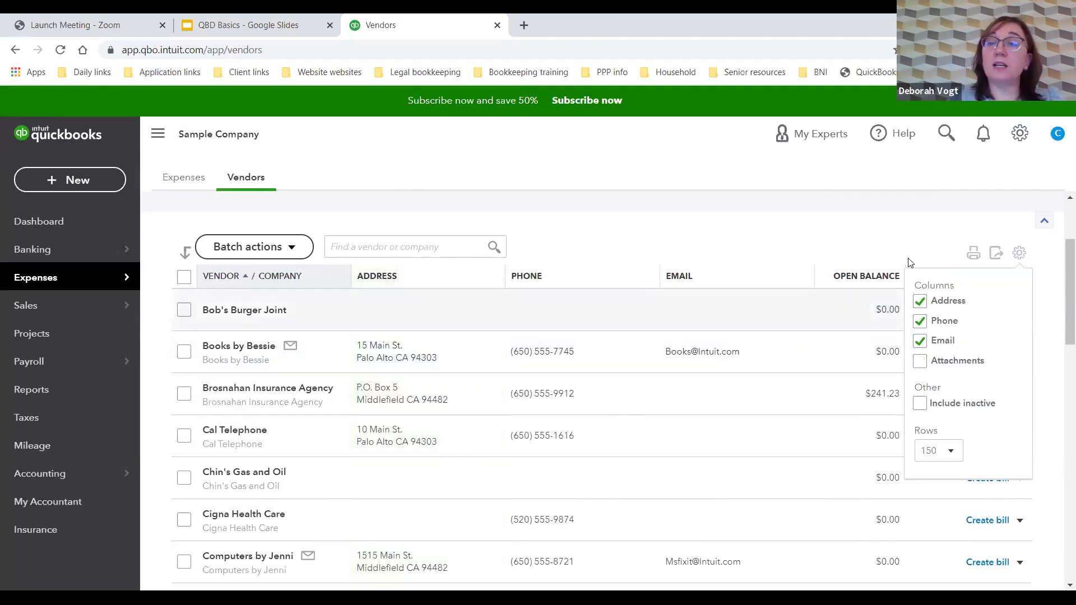
click(1019, 254)
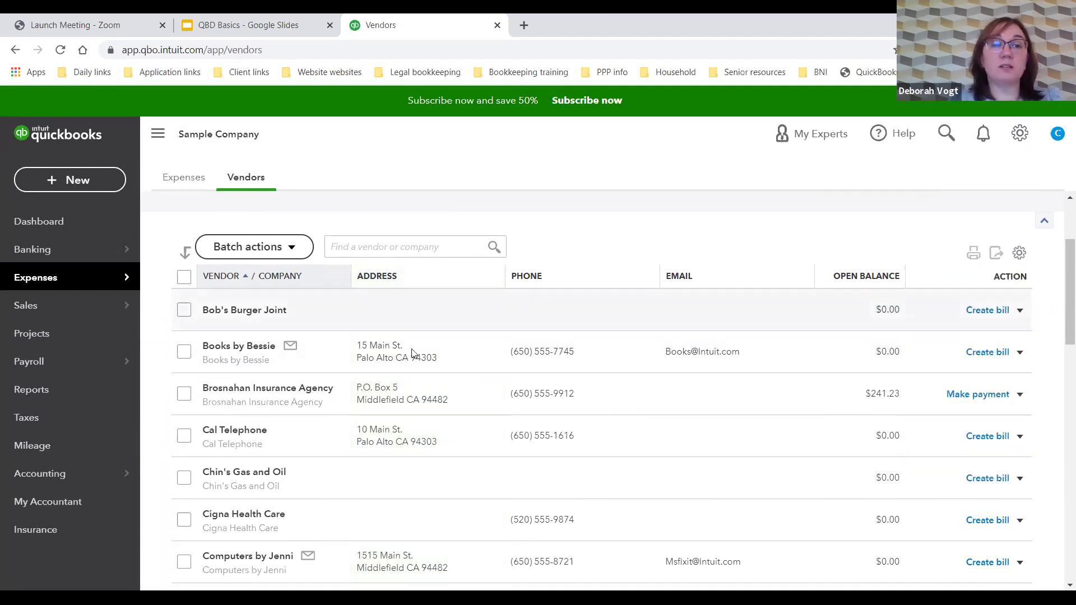
scroll(412, 353, down, 1)
click(235, 276)
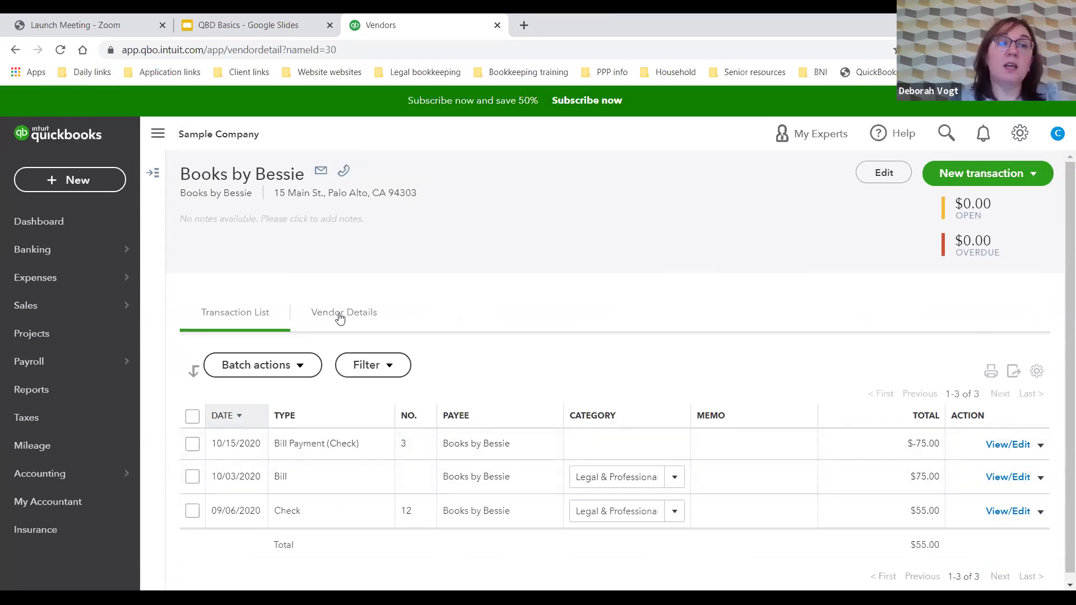
click(155, 179)
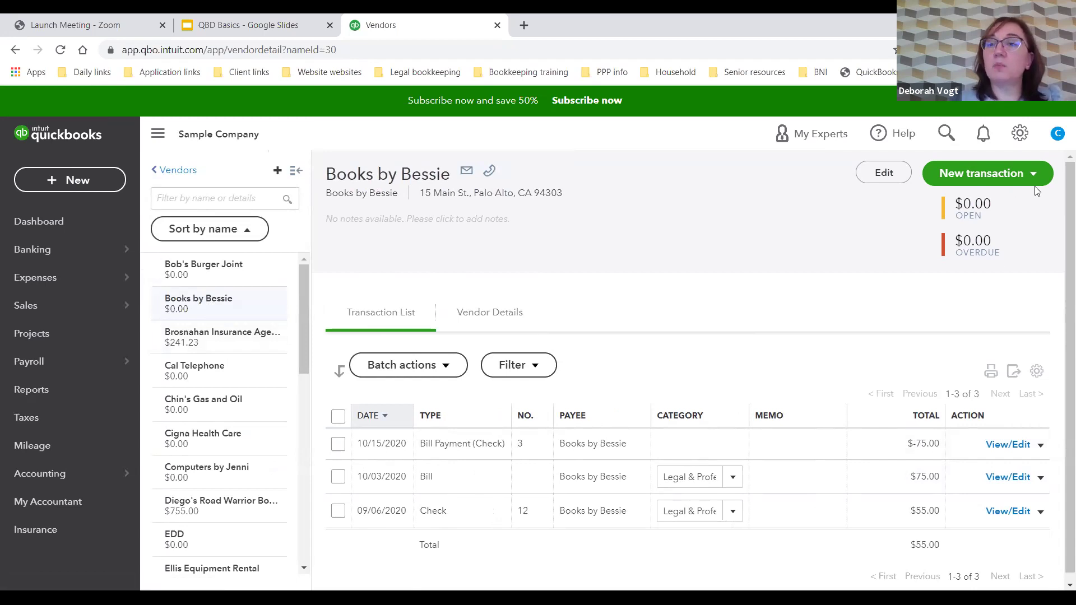
mouse_move(78, 276)
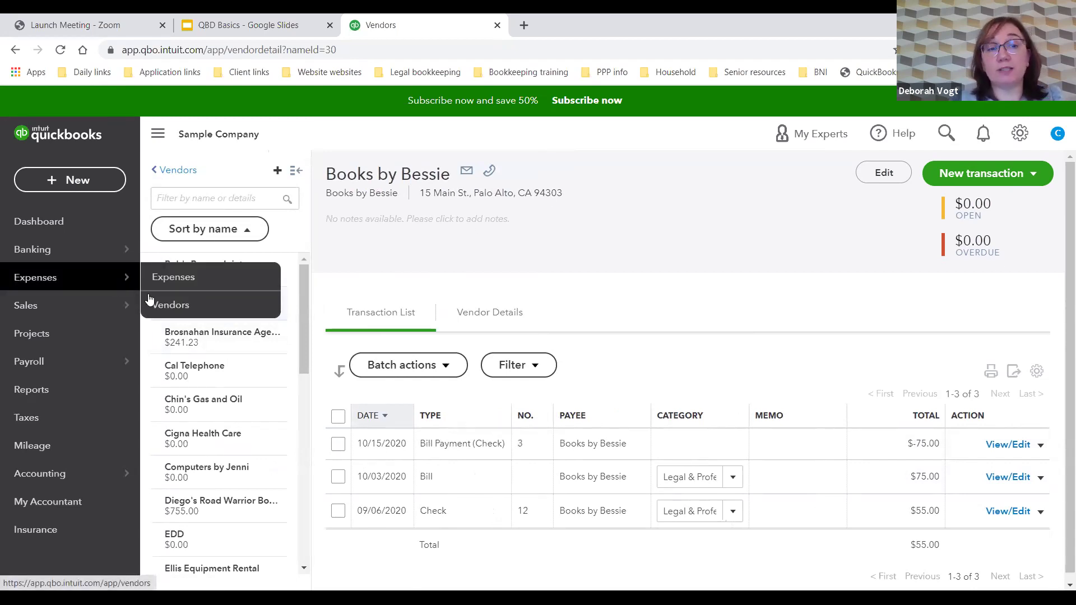
click(169, 308)
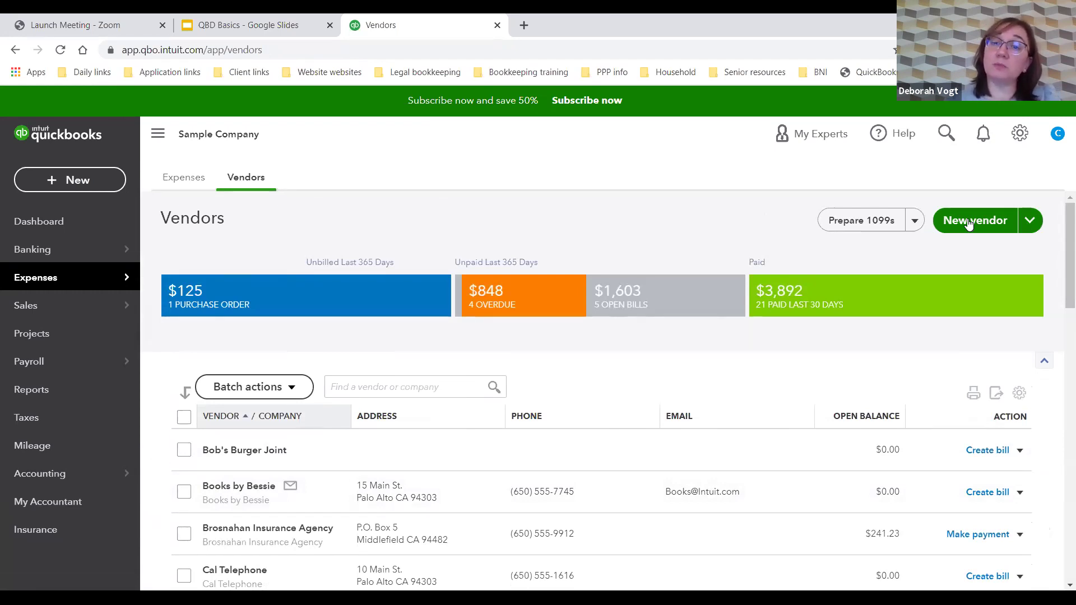
click(969, 222)
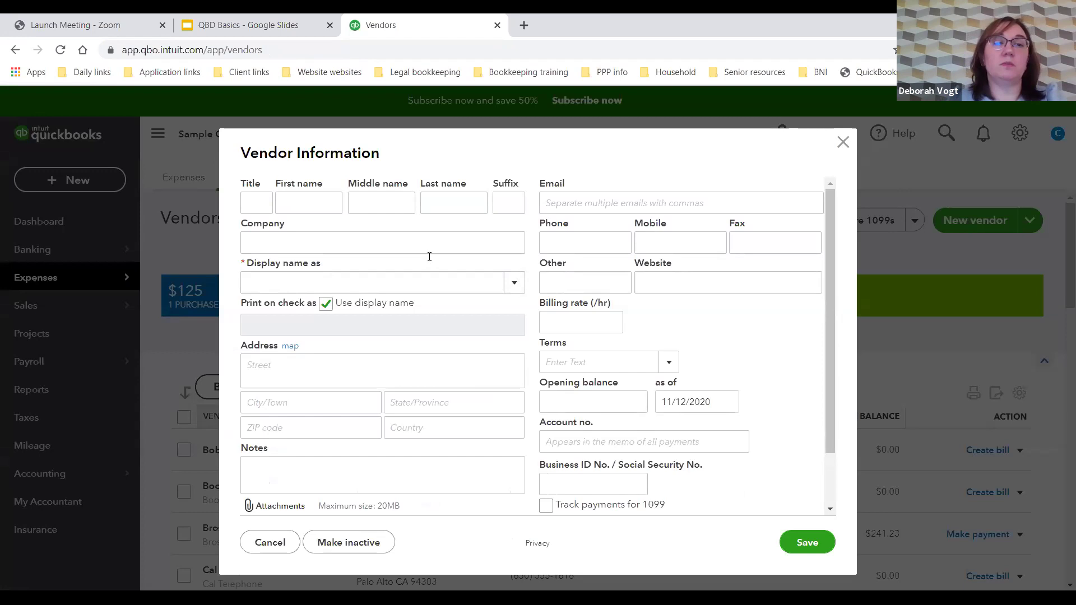
click(284, 242)
text(Lou')
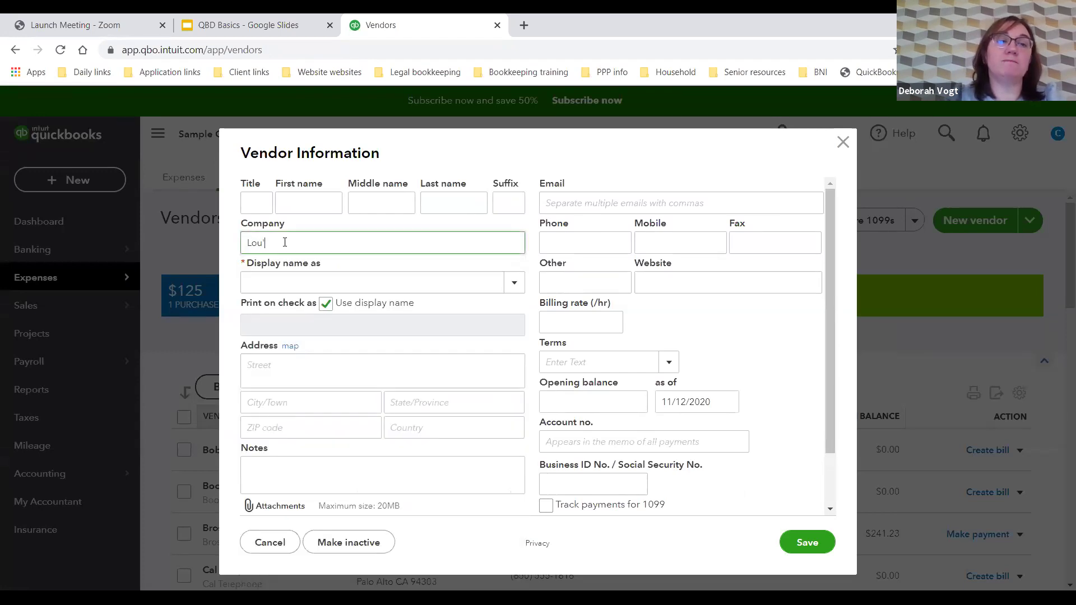
text(s Printing)
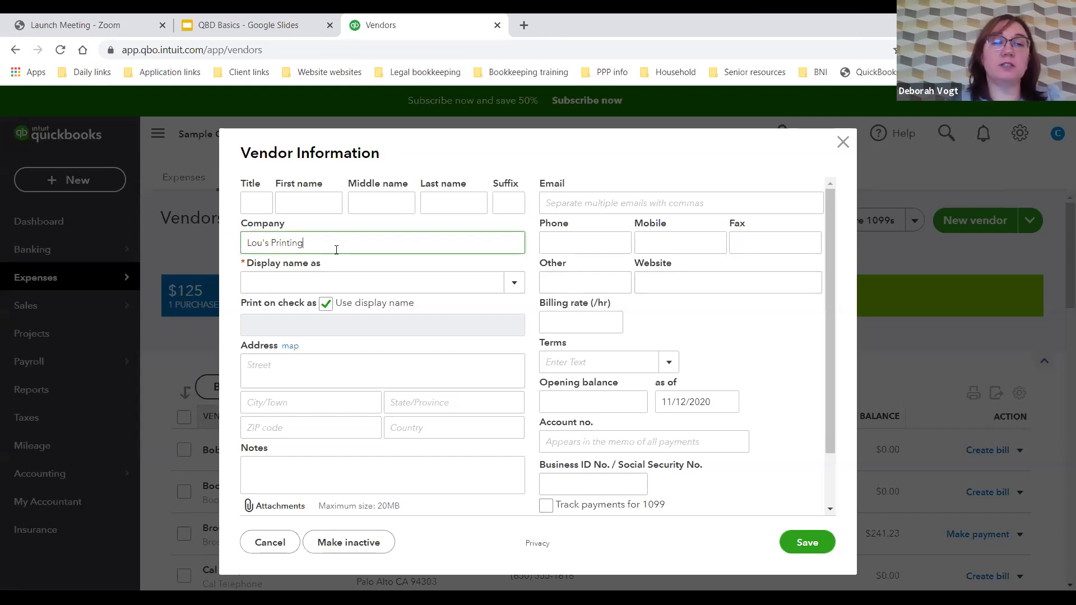
click(513, 283)
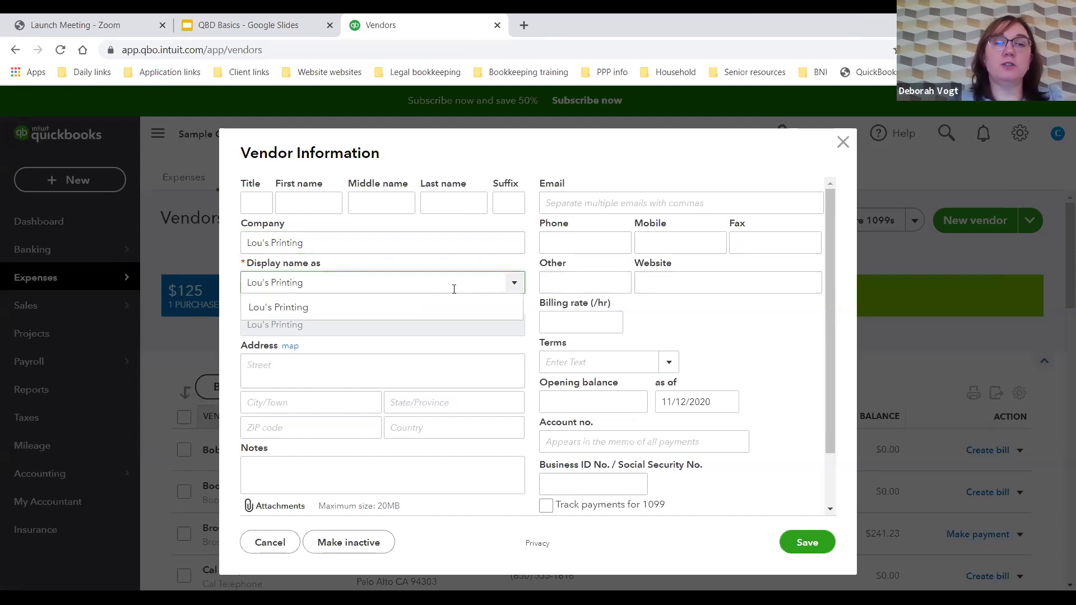
click(330, 202)
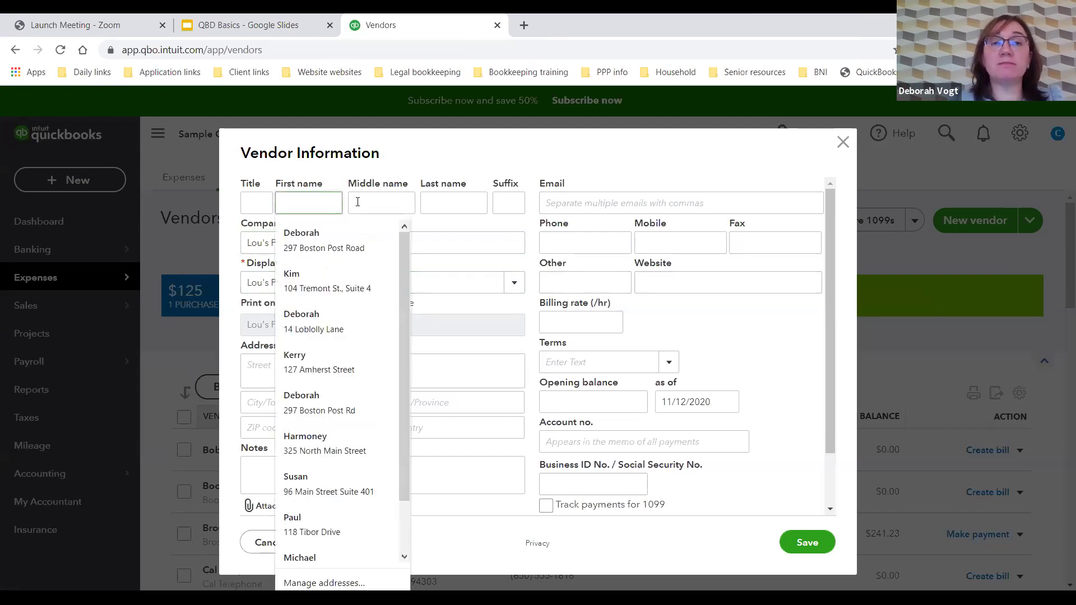
click(491, 243)
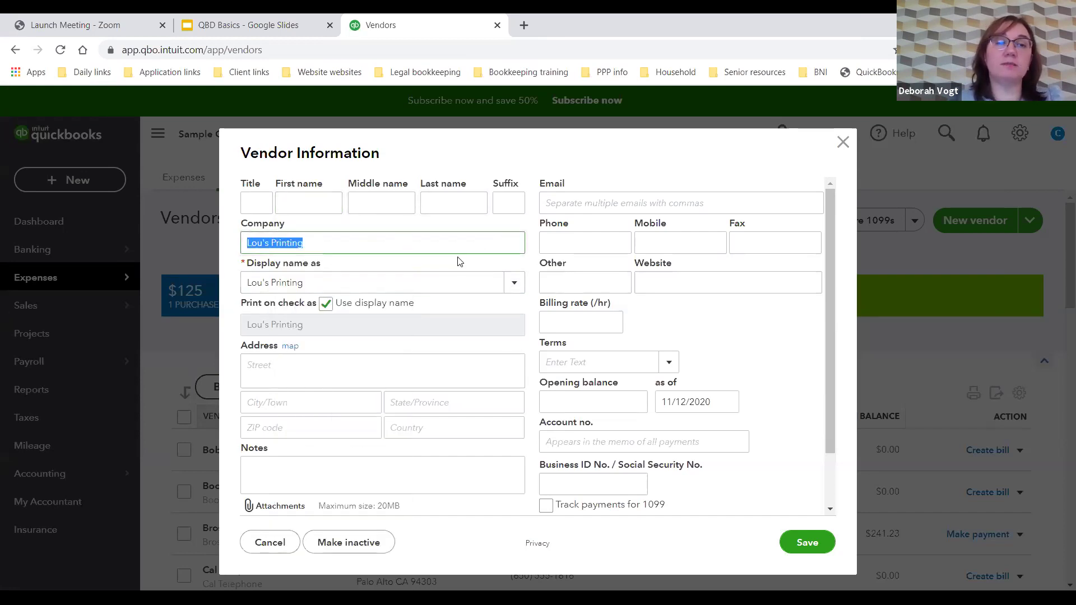
click(316, 368)
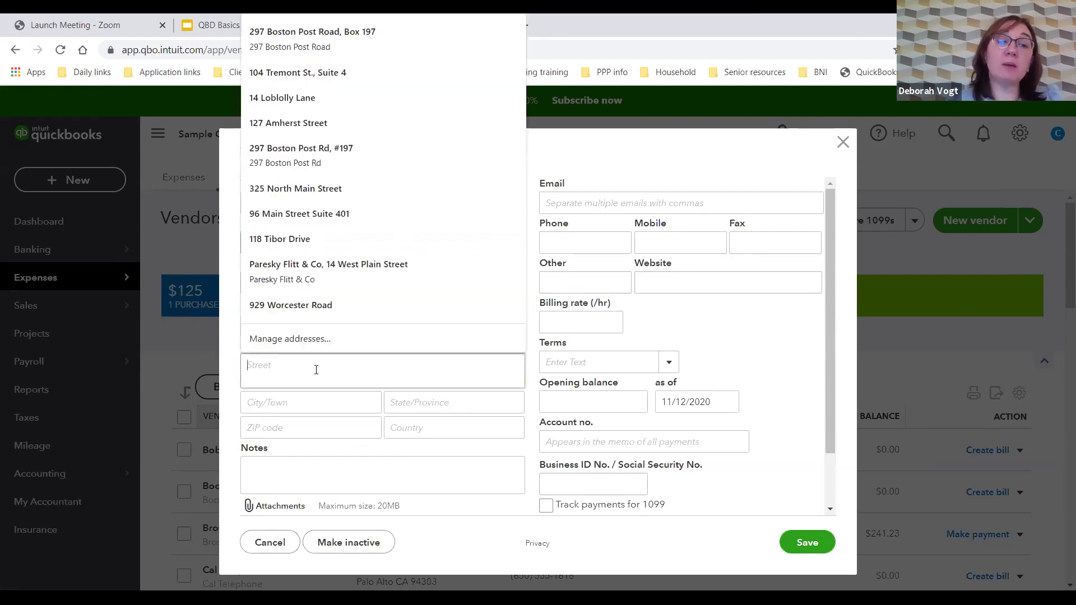
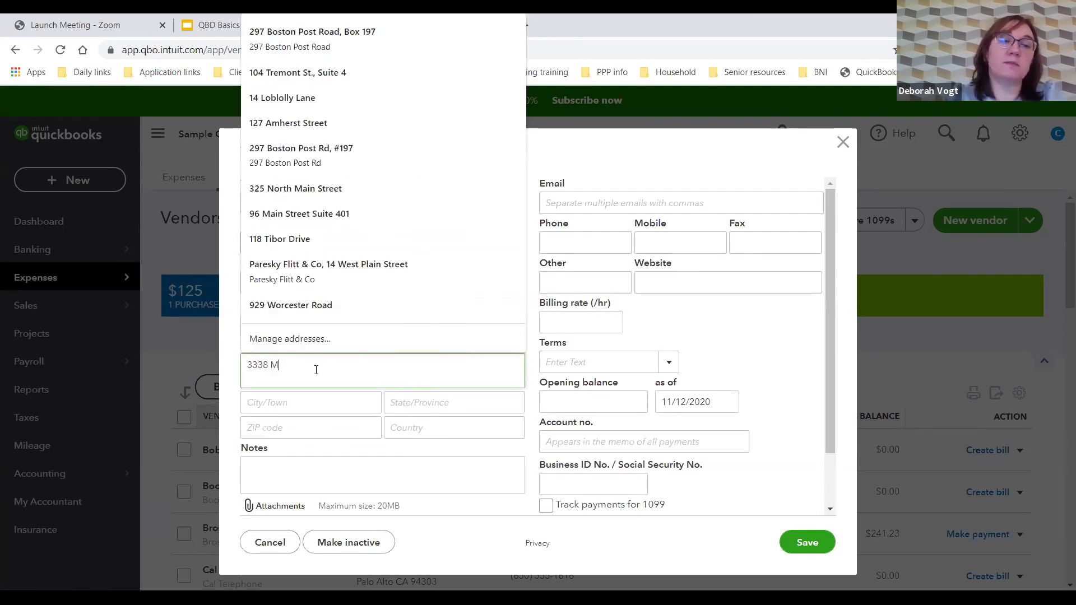
key(Tab)
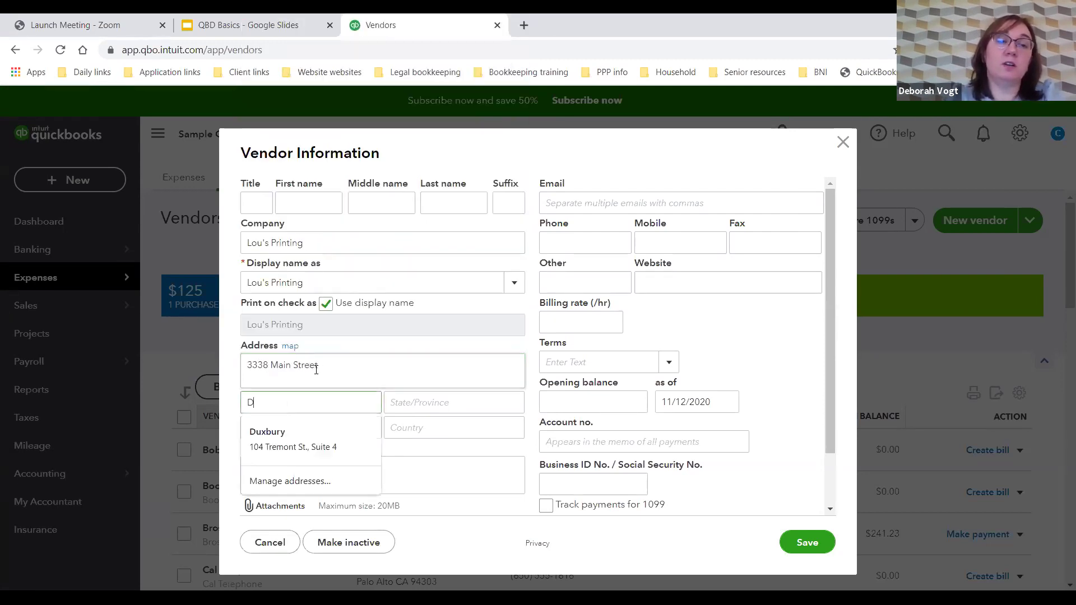
key(Tab)
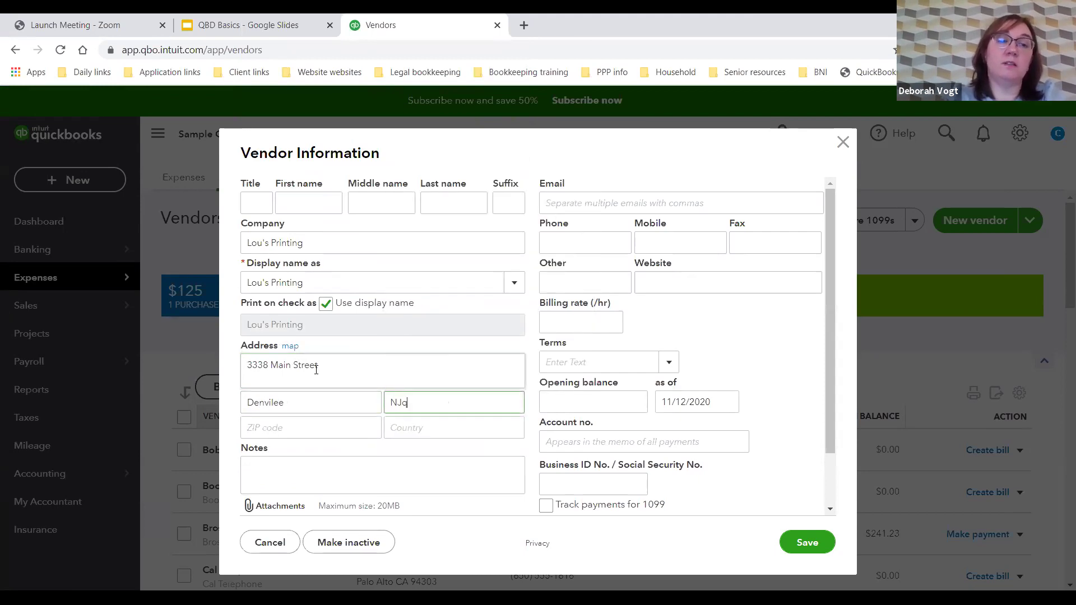
key(Tab)
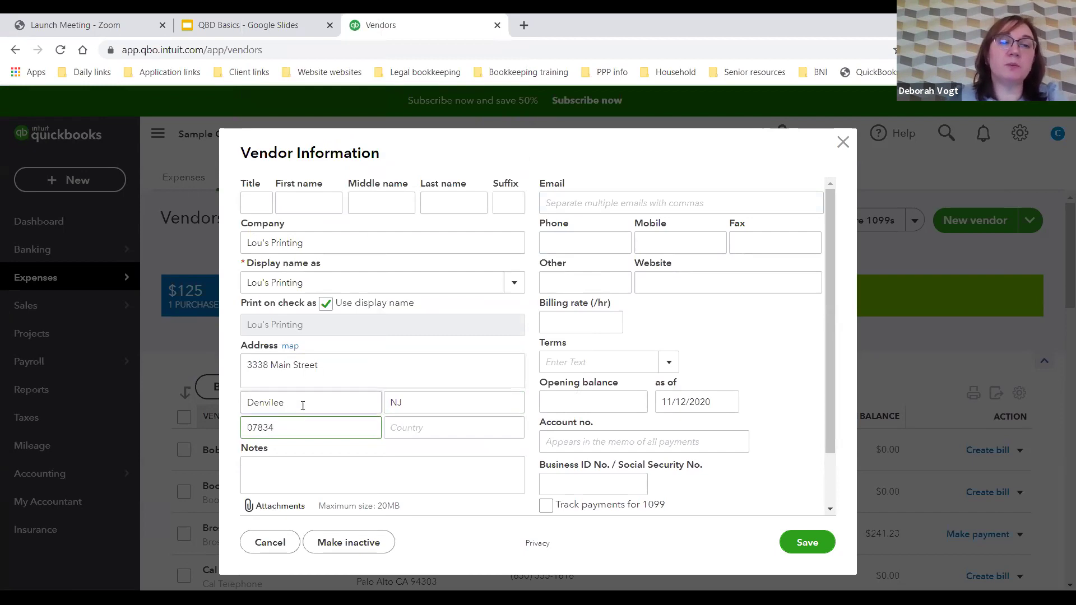
double_click(302, 405)
text(Denville)
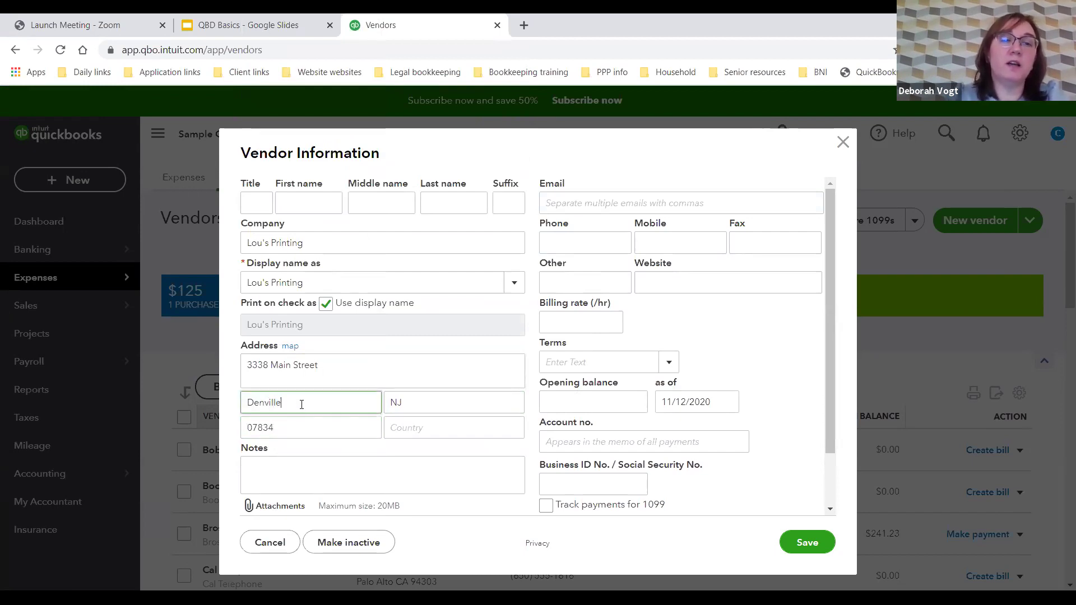
click(311, 478)
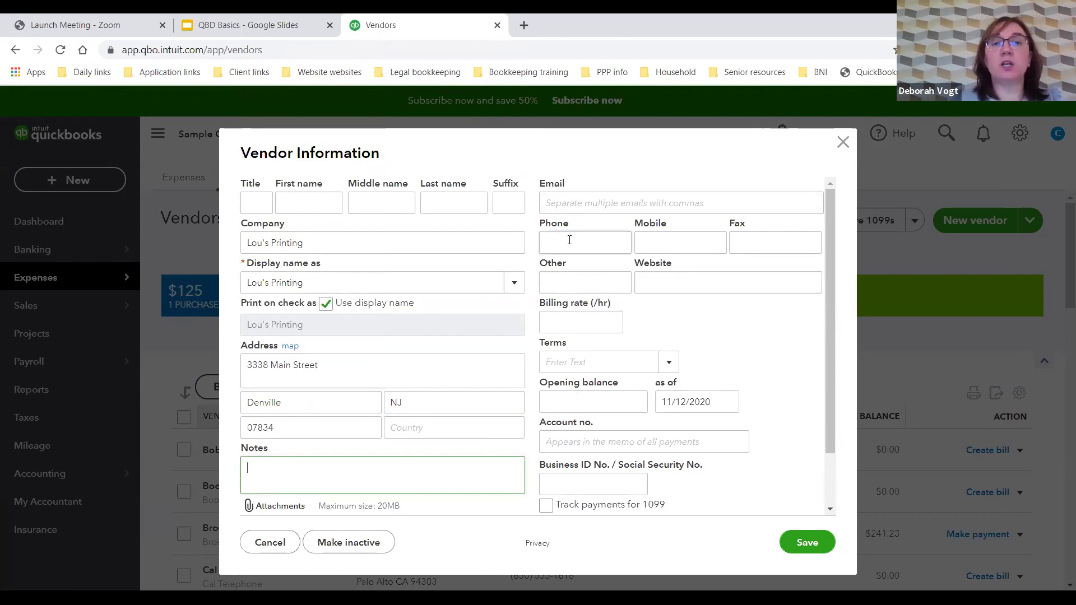
click(572, 207)
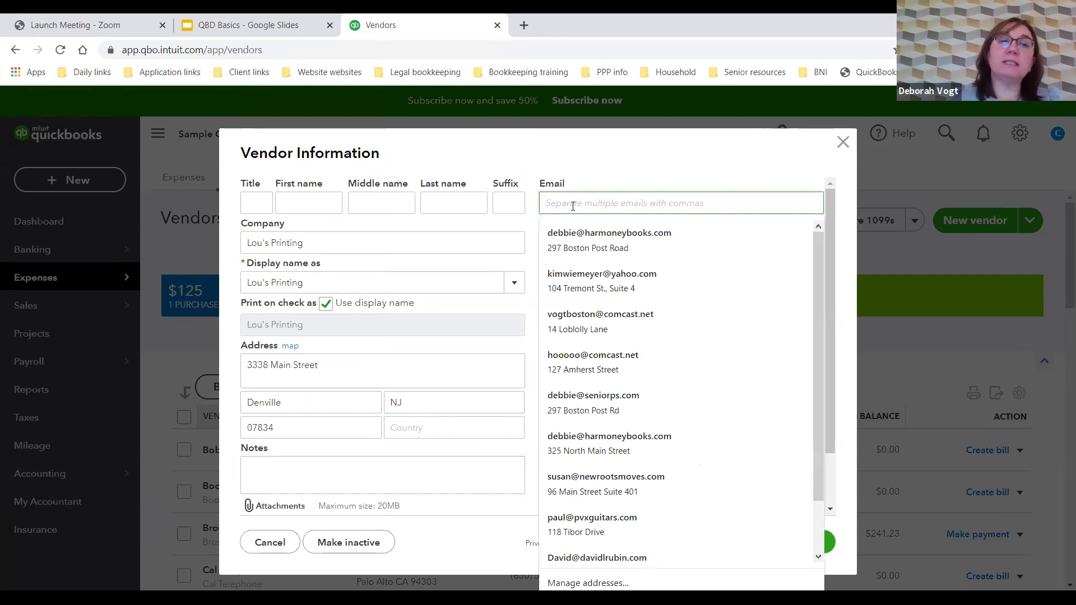
click(654, 163)
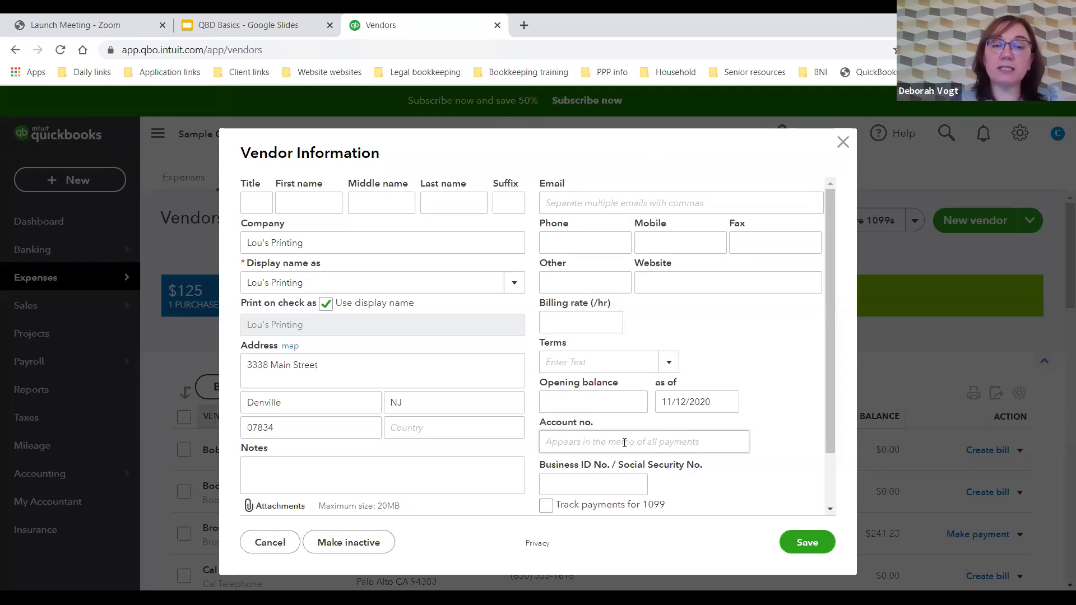
Step: Turn on 'Track payments for 1099' and save Lou's Printing as a new vendor
click(546, 505)
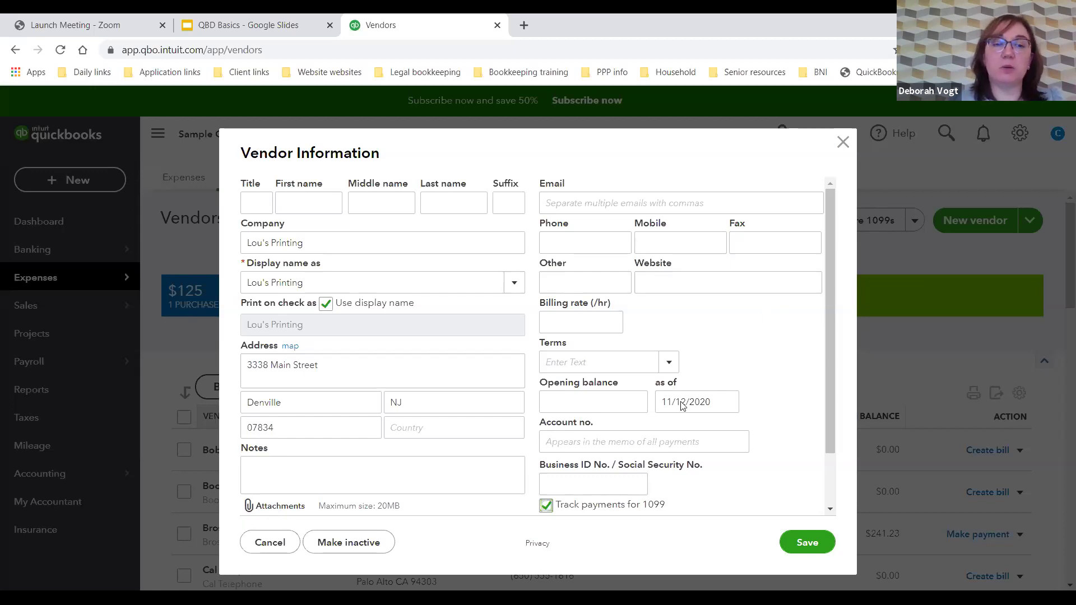
click(805, 545)
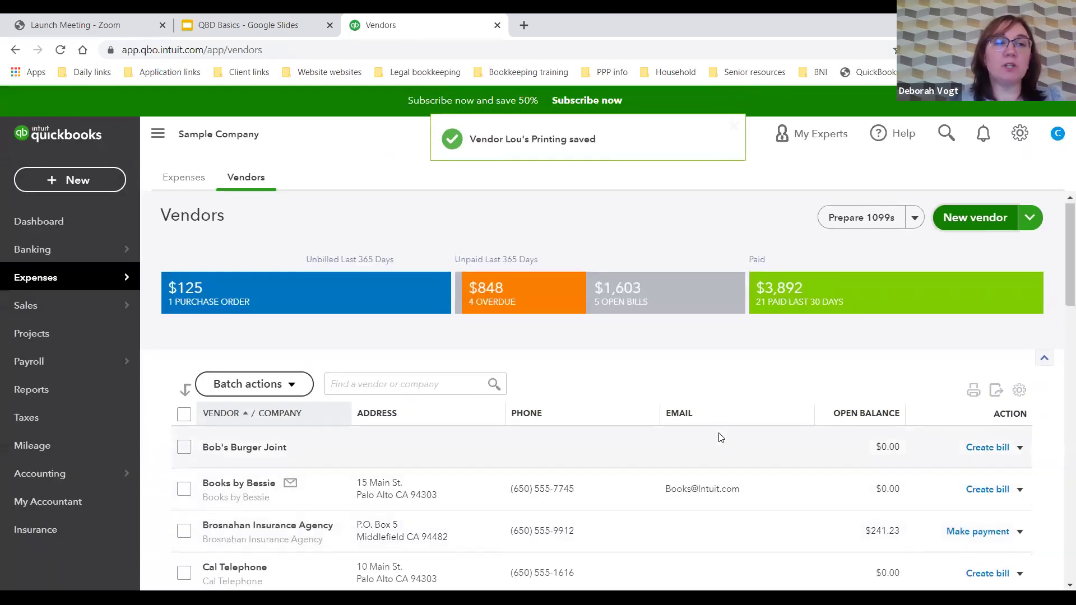
Step: Open Lou's Printing's empty vendor record and show the New transaction choices
scroll(721, 436, down, 10)
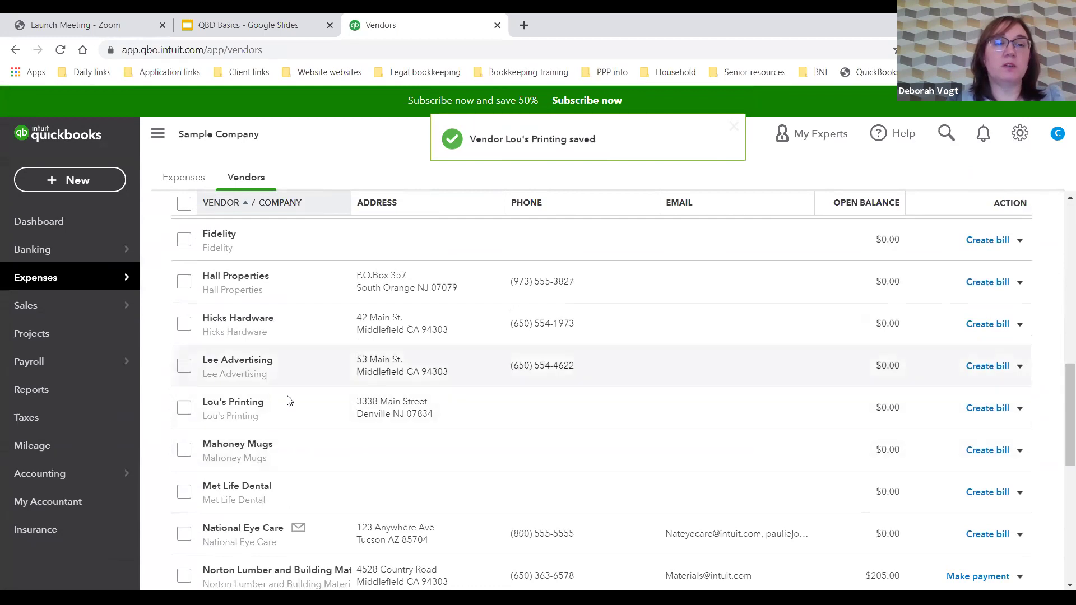
click(238, 403)
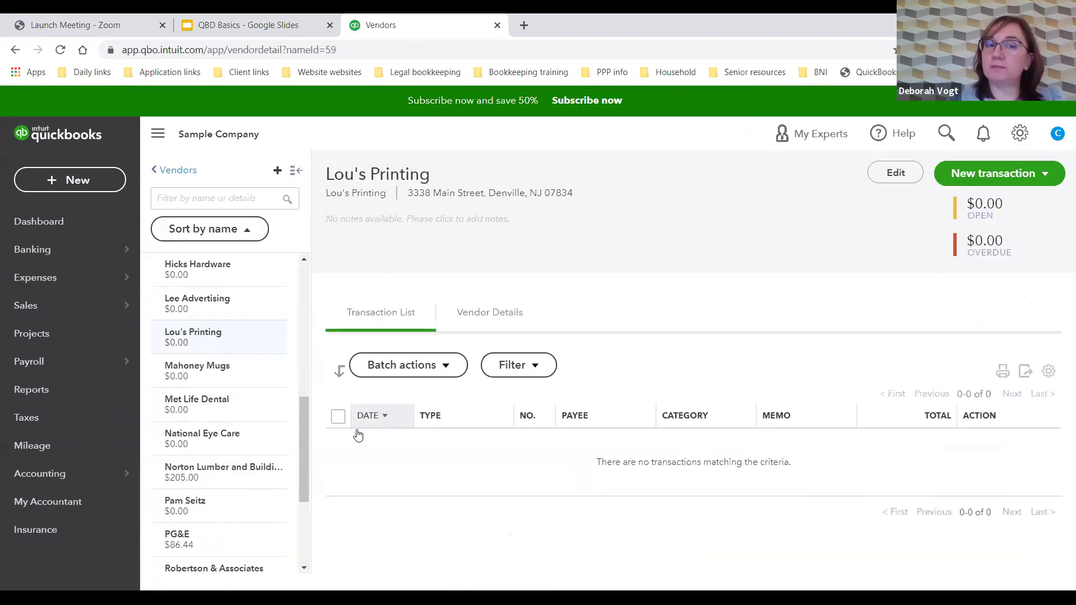
mouse_move(128, 317)
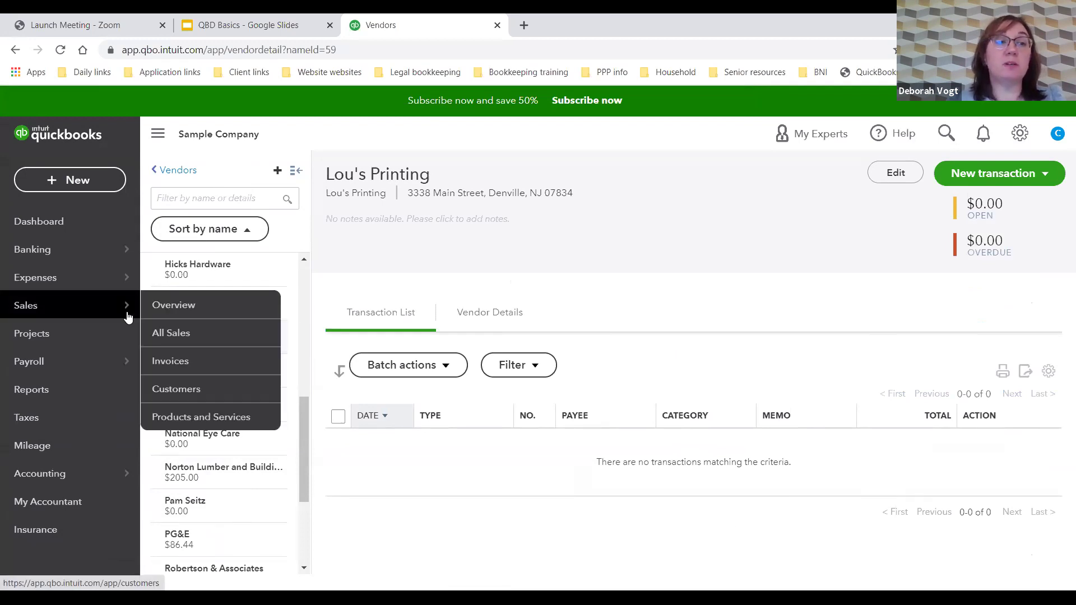
mouse_move(97, 283)
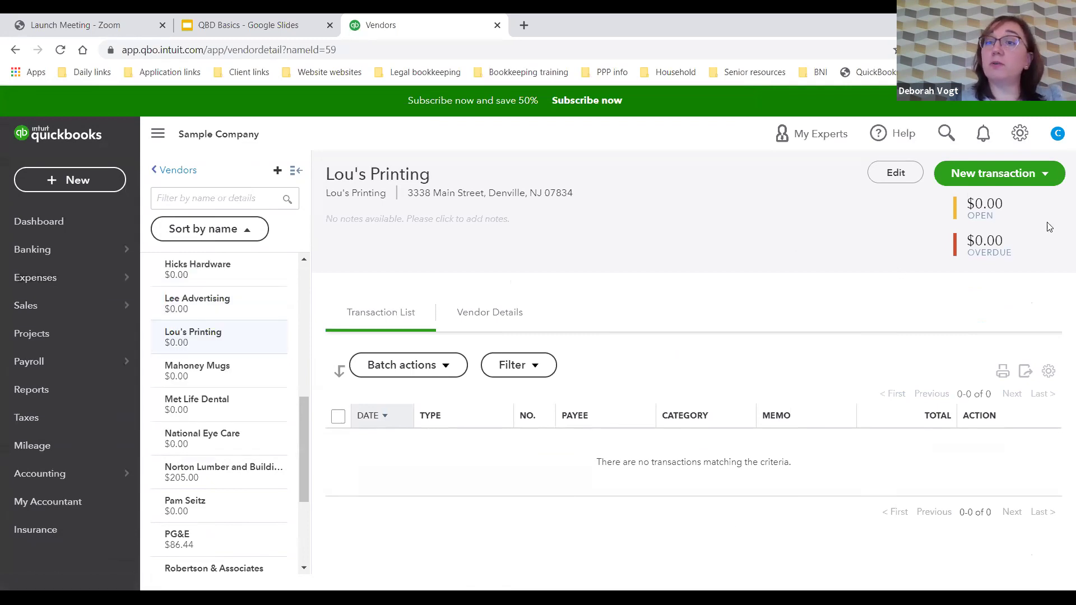
click(1042, 176)
Step: Start a Lou's Printing bill with Net 15 terms and bill number 88594
click(974, 224)
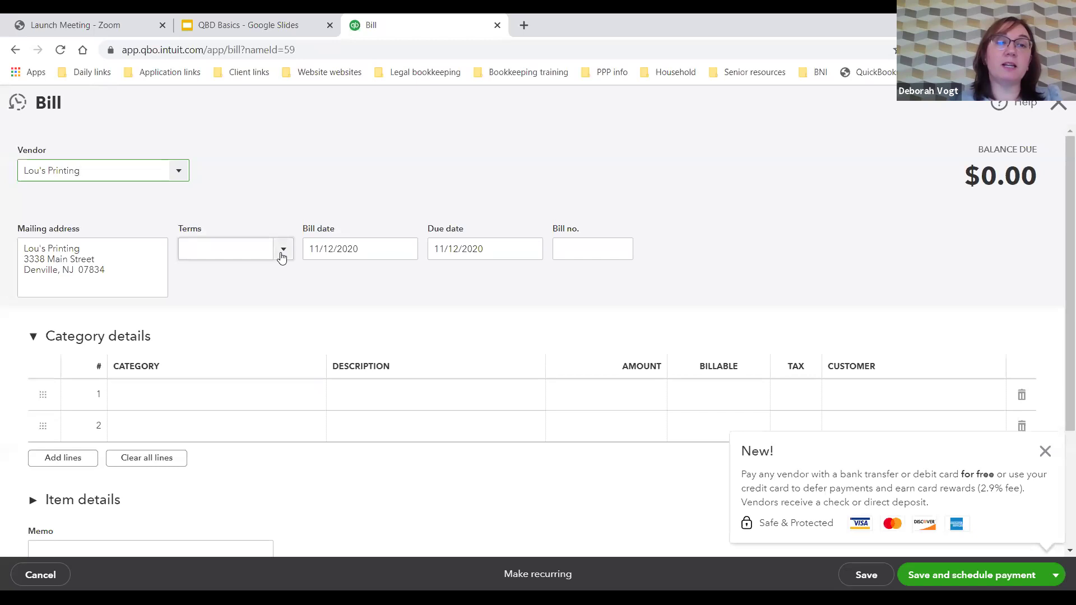
click(283, 251)
click(228, 346)
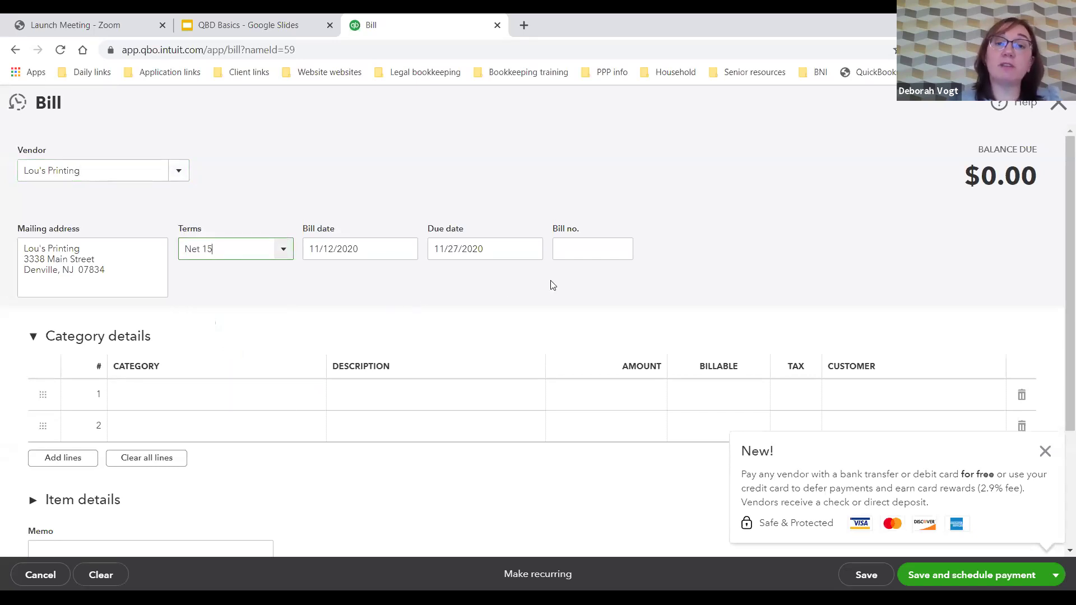
click(579, 248)
text(88534)
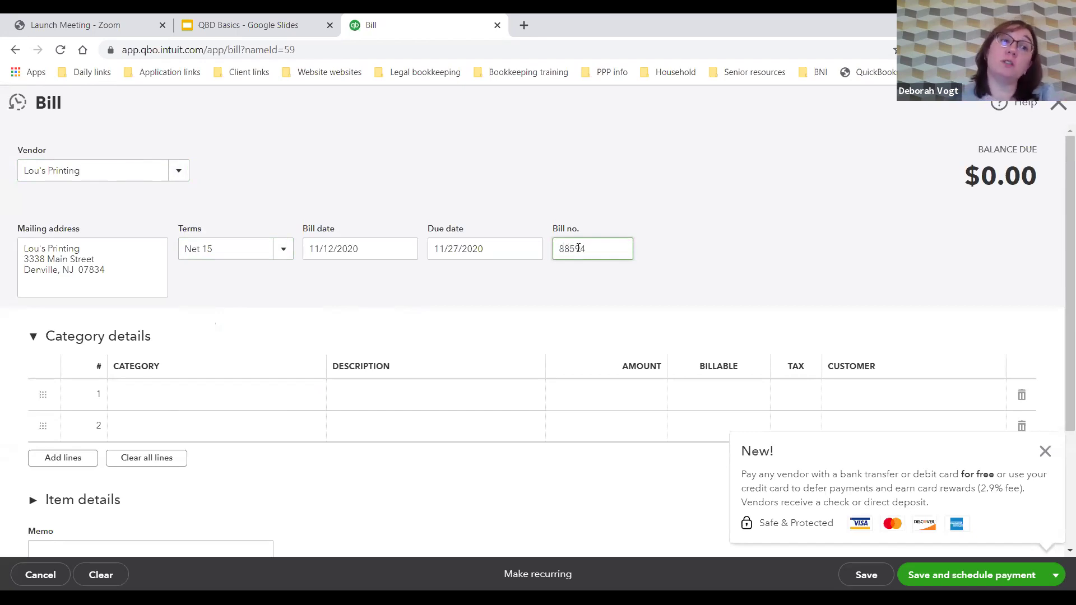
Step: Add an Advertising line 'Business cards & signage' for 650.00 and dismiss the New! popup
click(212, 399)
text(Advertising)
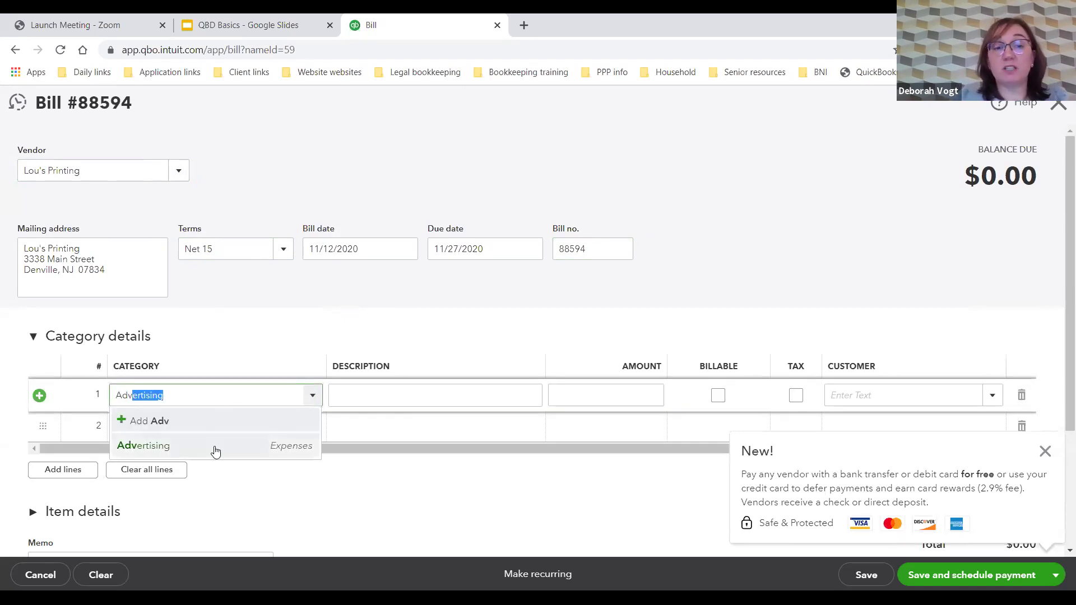
click(214, 446)
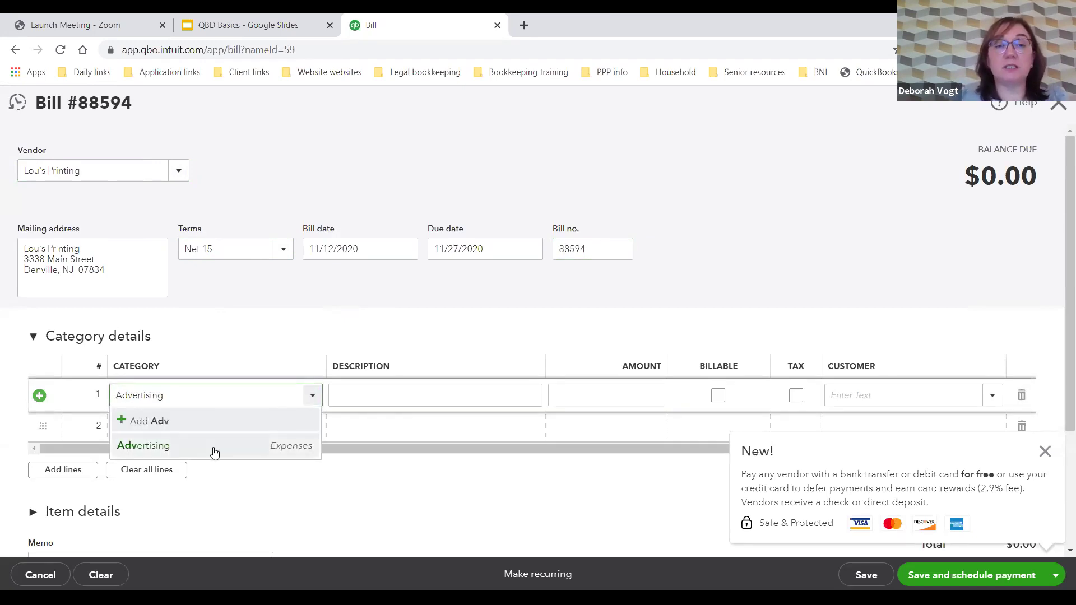
click(370, 401)
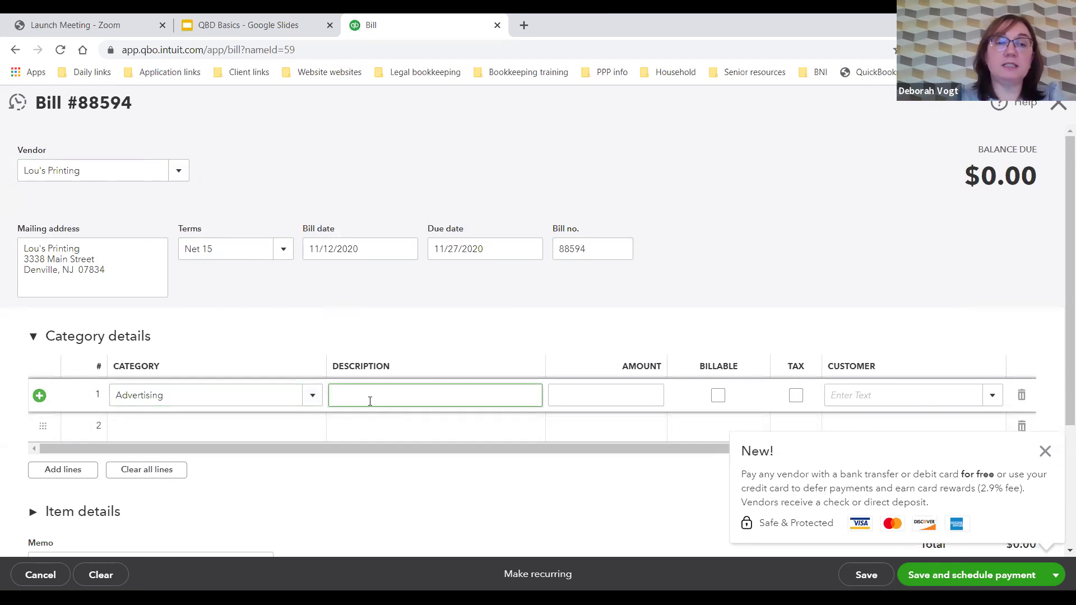
text(Busin)
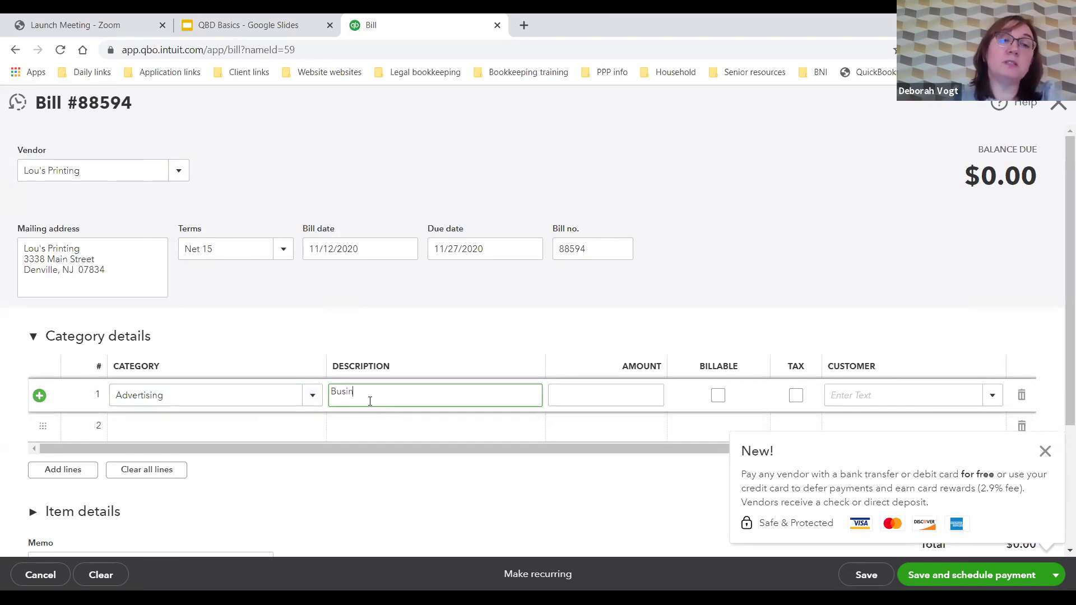
text(ess cards & signage)
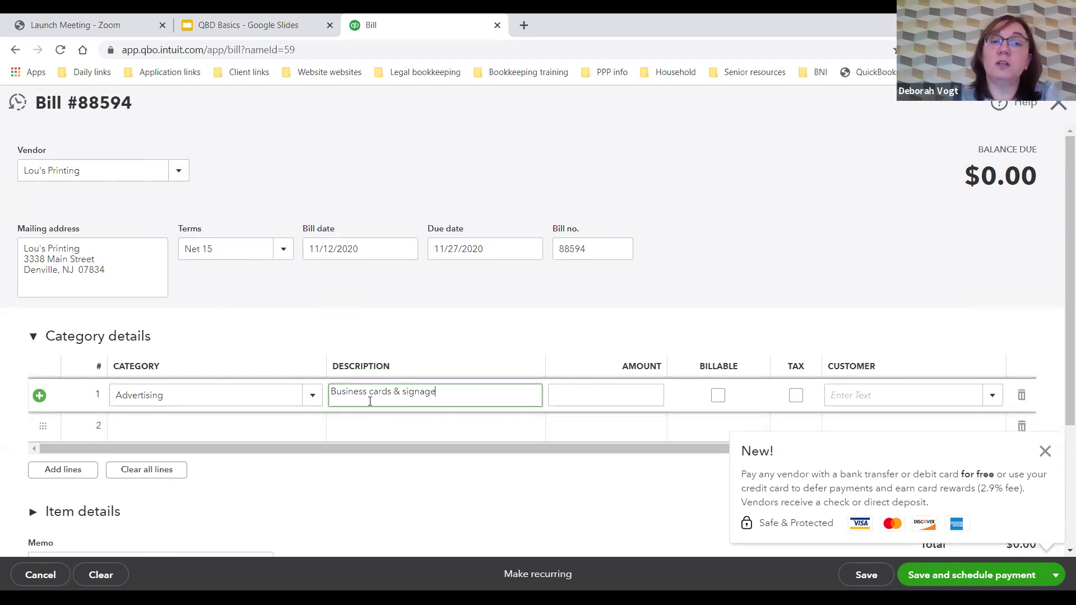
key(Tab)
text(650.00)
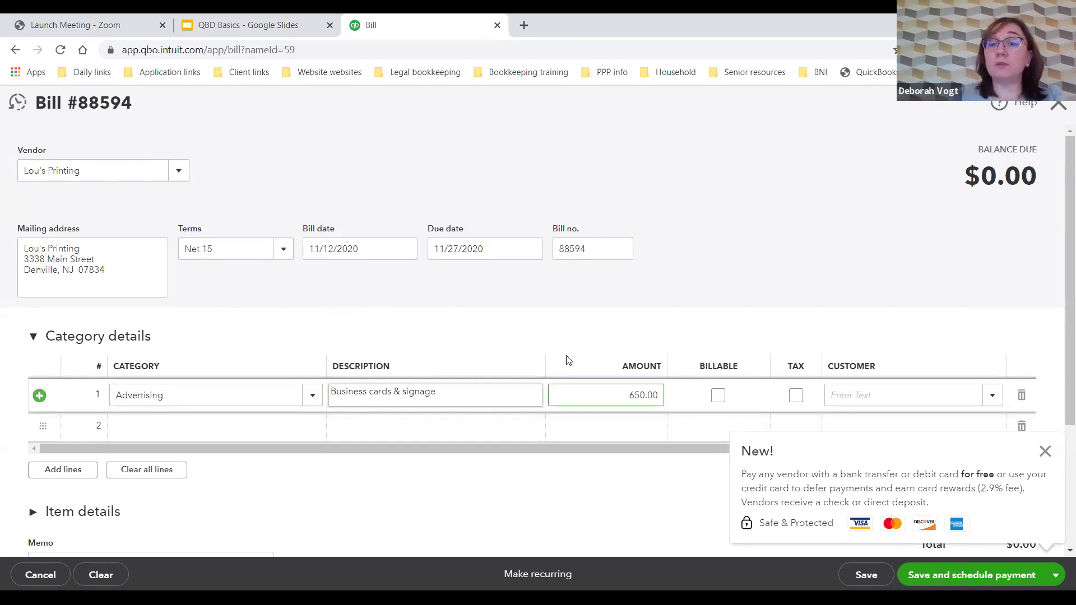
click(1046, 453)
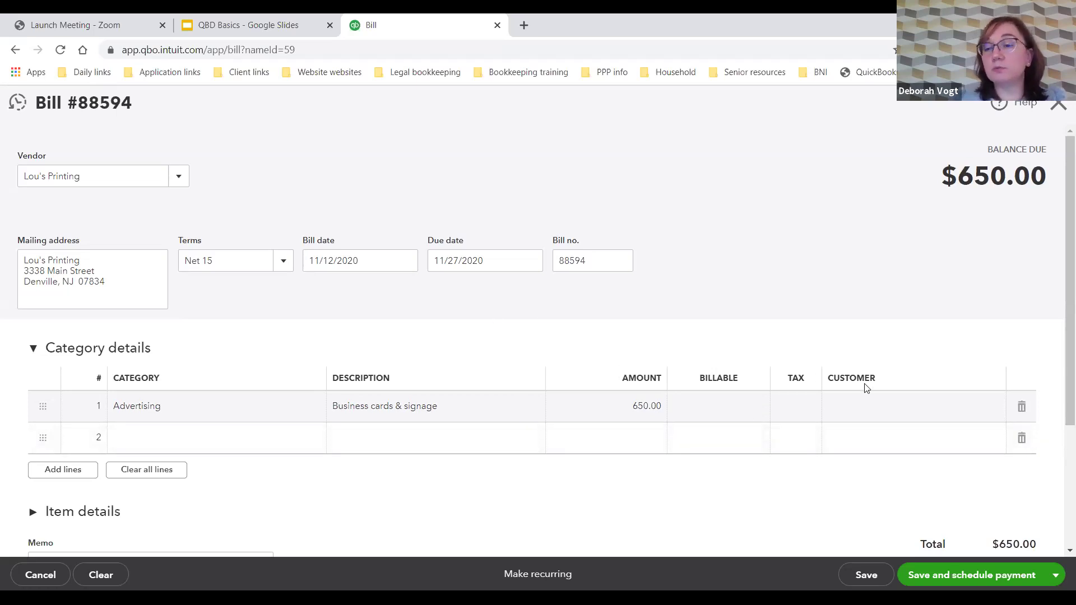
scroll(872, 420, down, 1)
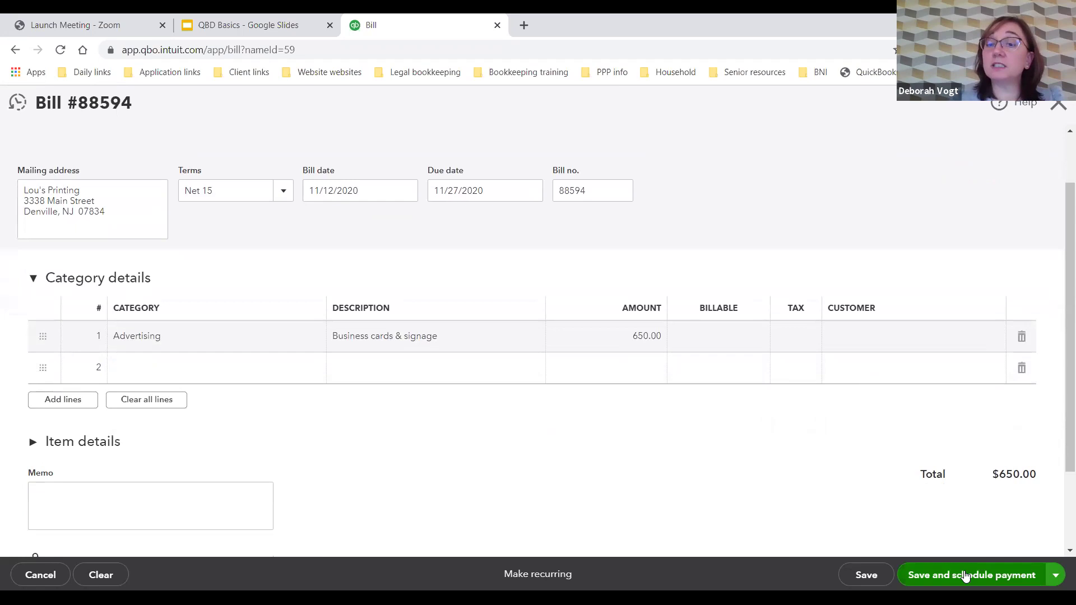
Step: Save and close bill 88594, briefly reopening it to view the online payment option
click(1055, 575)
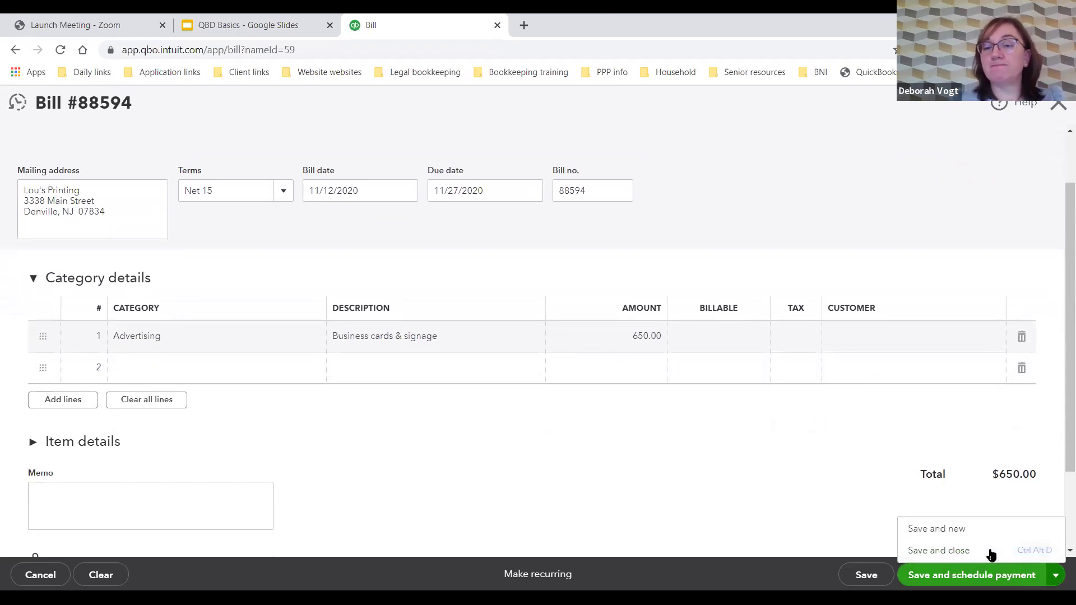
click(991, 553)
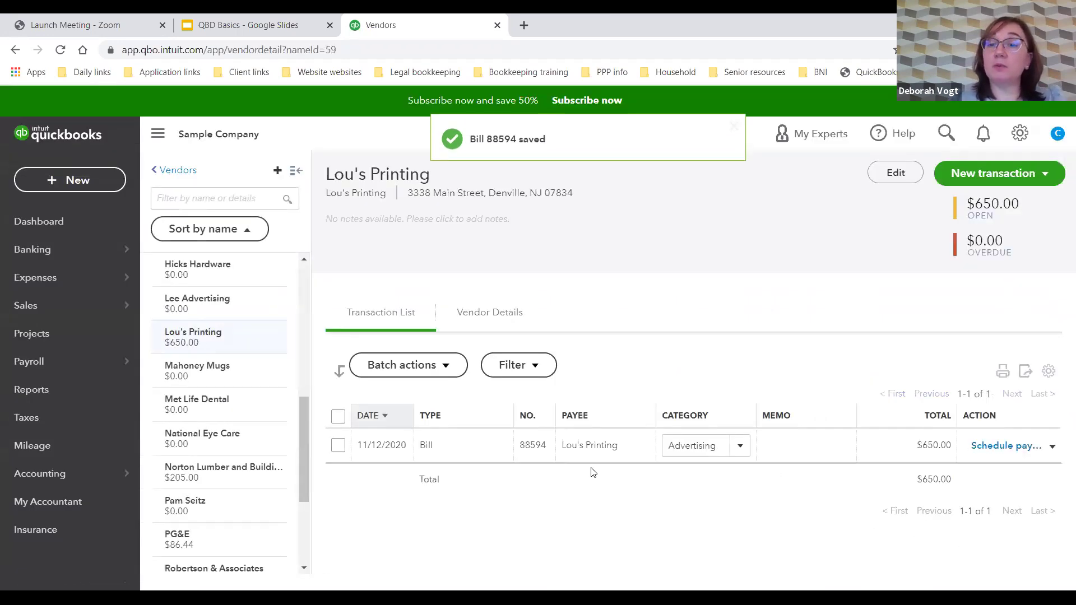
click(402, 451)
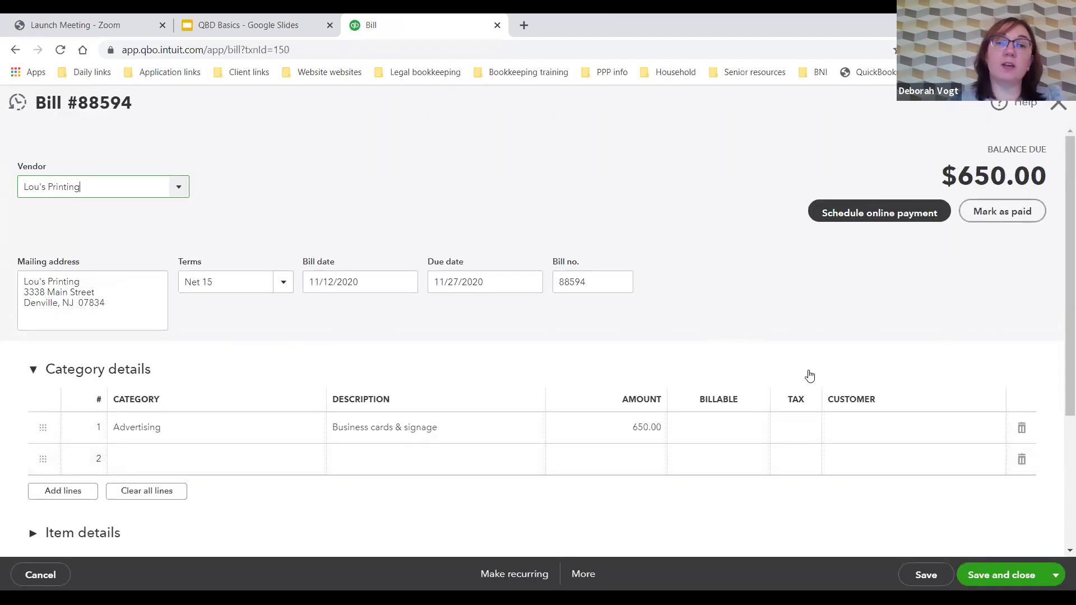
click(921, 216)
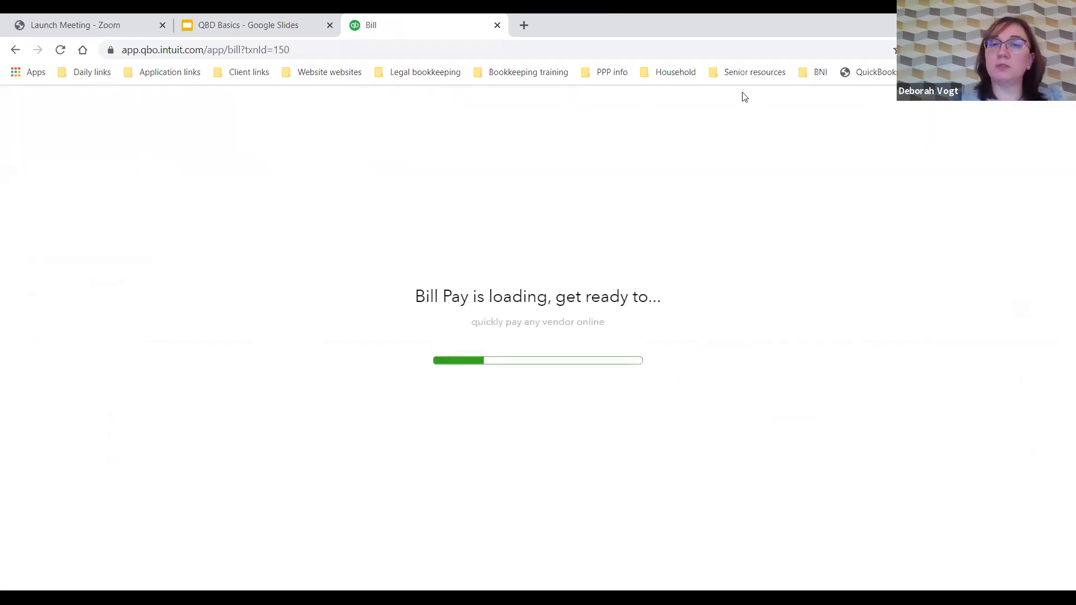
click(17, 50)
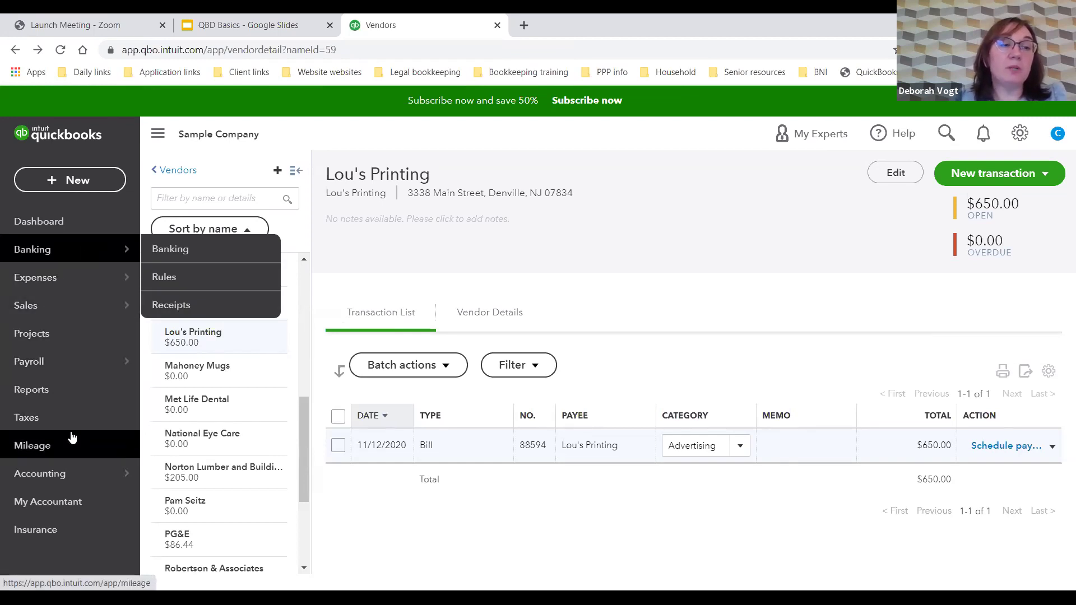
Step: Run the Profit and Loss report from Reports for January 1 – November 12, 2020
mouse_move(66, 467)
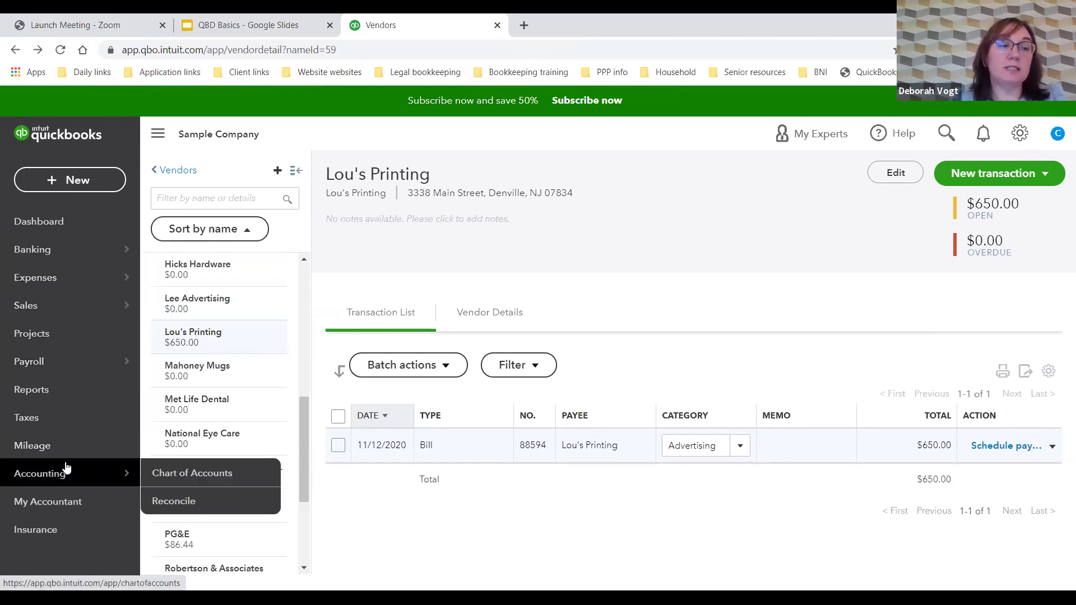
click(72, 398)
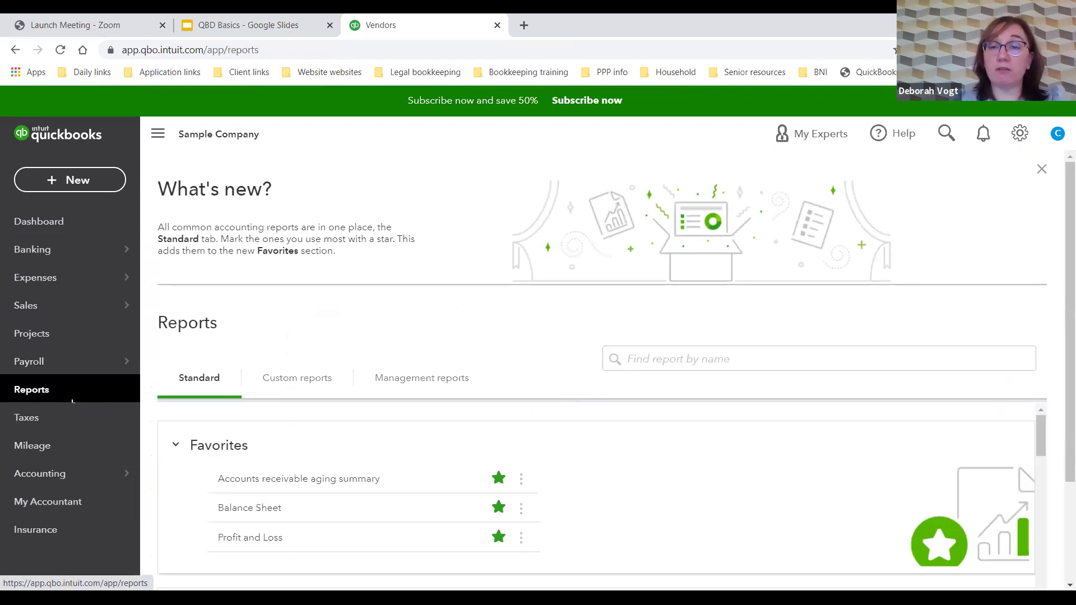
scroll(678, 366, down, 3)
click(678, 365)
scroll(674, 364, down, 1)
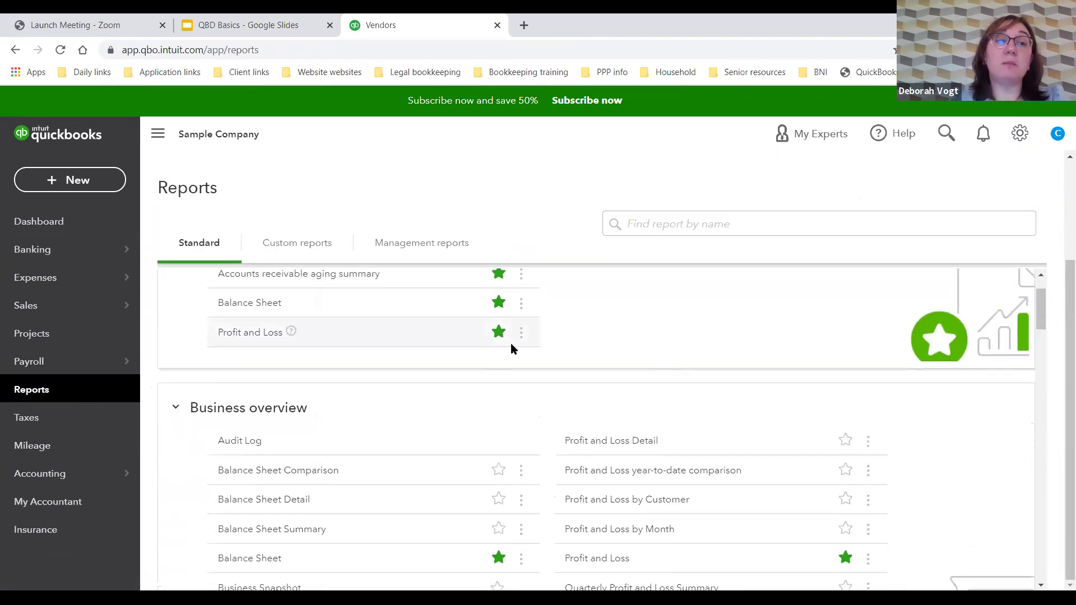
scroll(510, 344, up, 1)
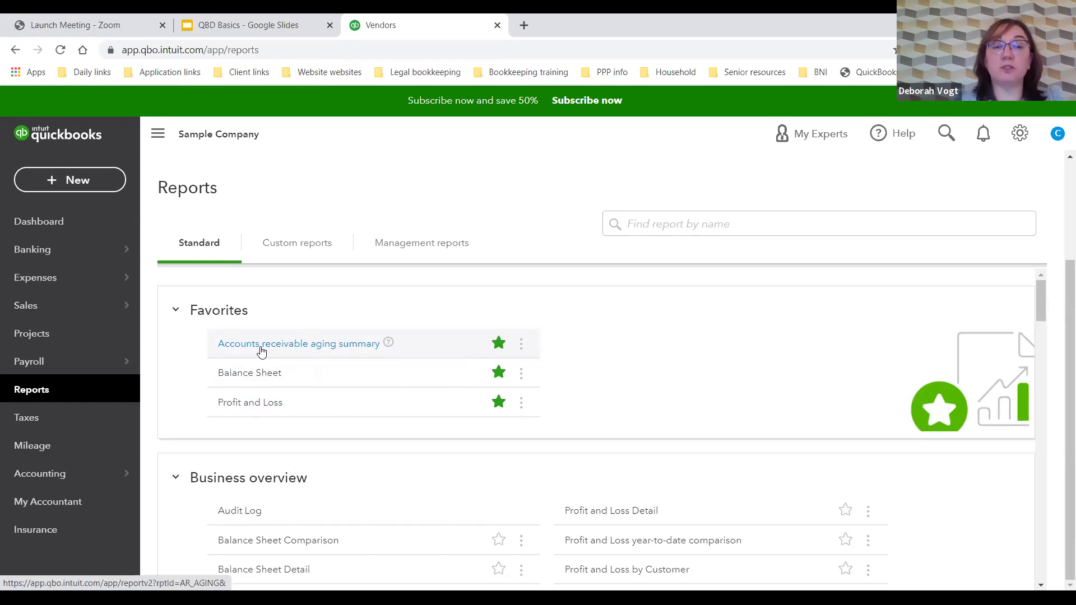
click(254, 406)
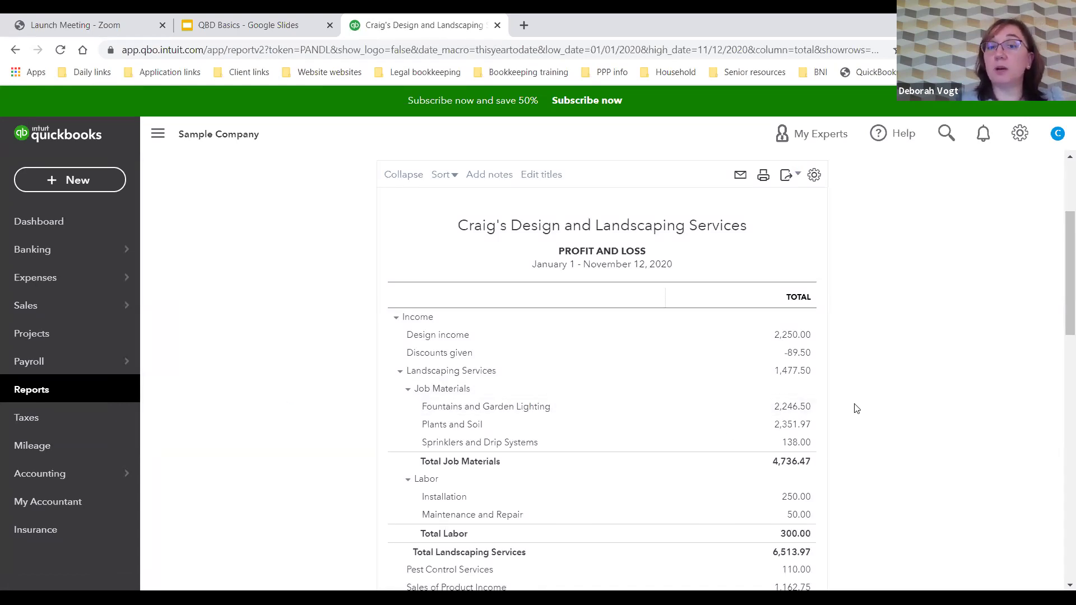
Step: Rerun the Profit and Loss with report period Last Month and the Cash accounting method
scroll(856, 408, up, 2)
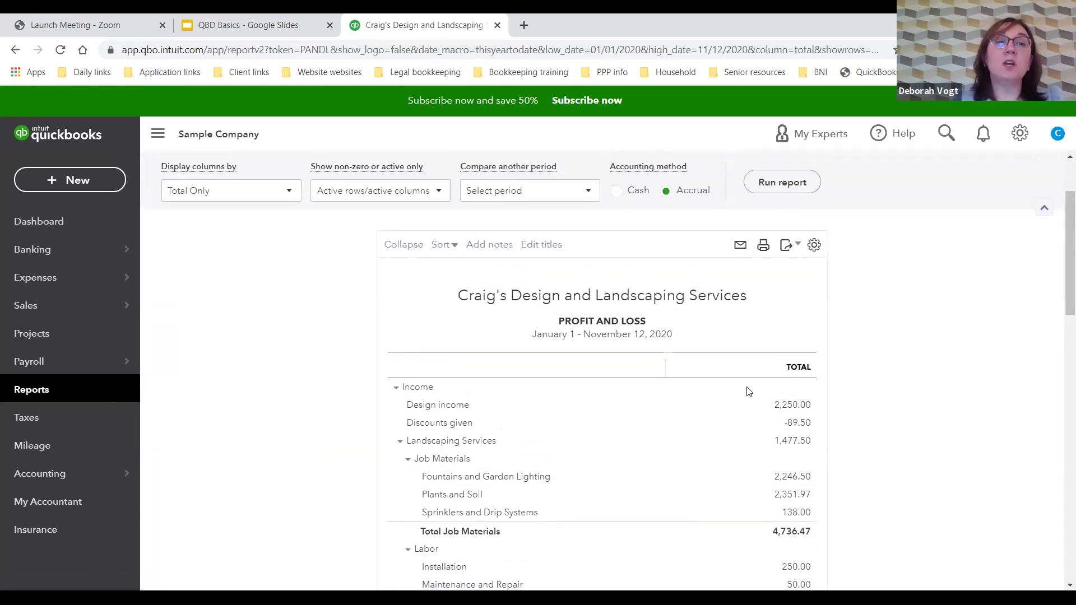
scroll(578, 370, up, 2)
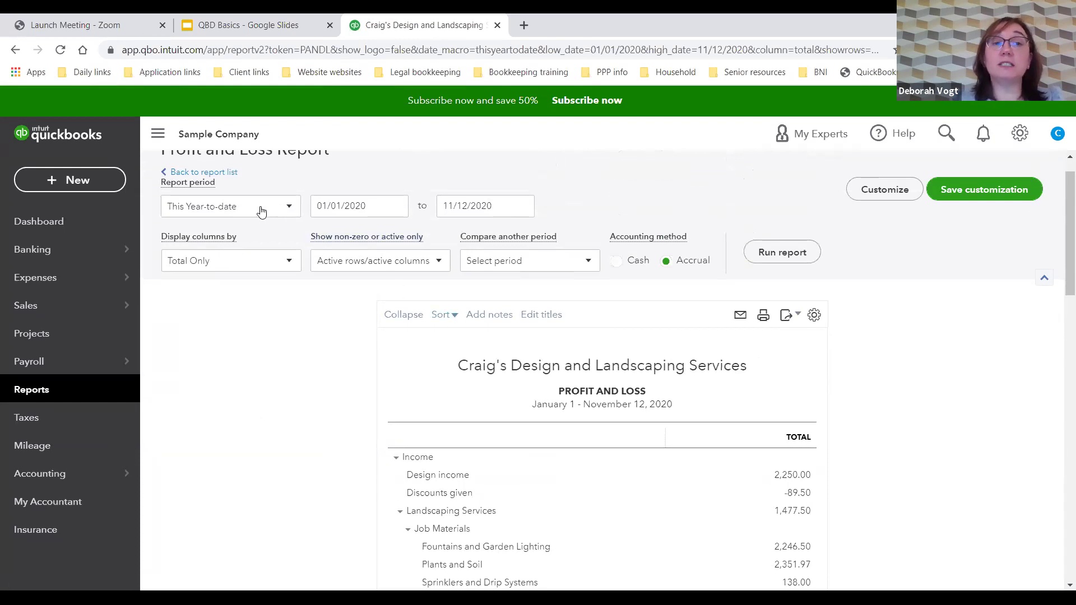
click(291, 209)
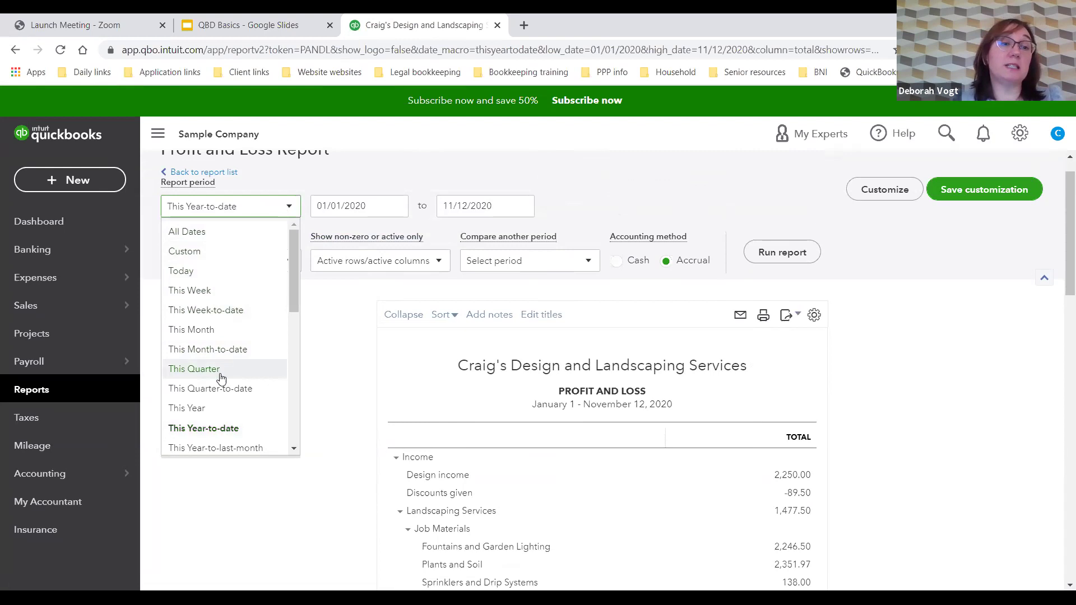
scroll(215, 333, down, 4)
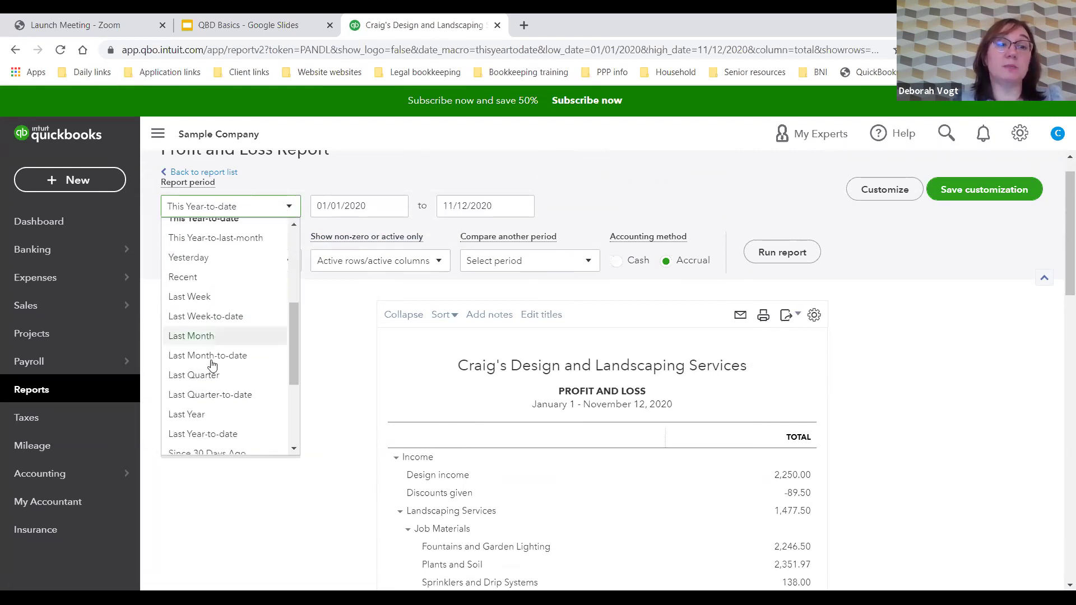
click(218, 340)
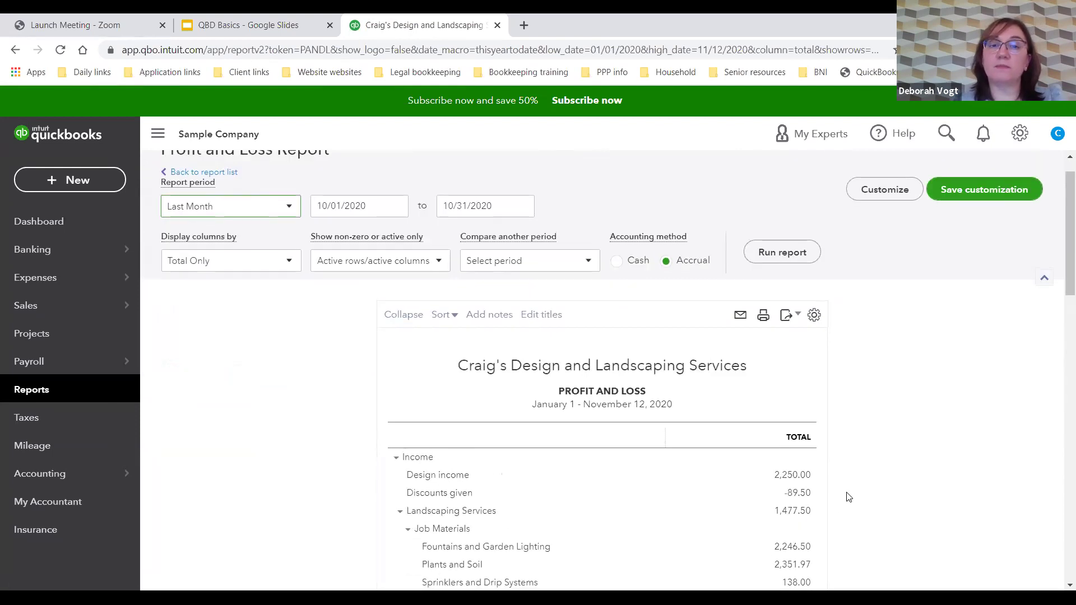
click(617, 261)
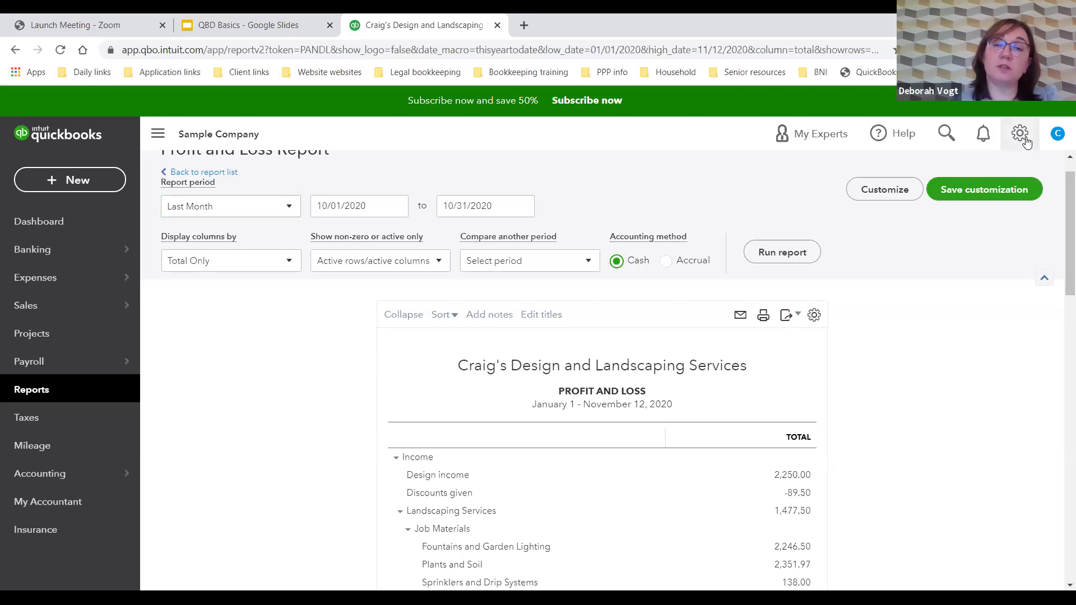
click(786, 253)
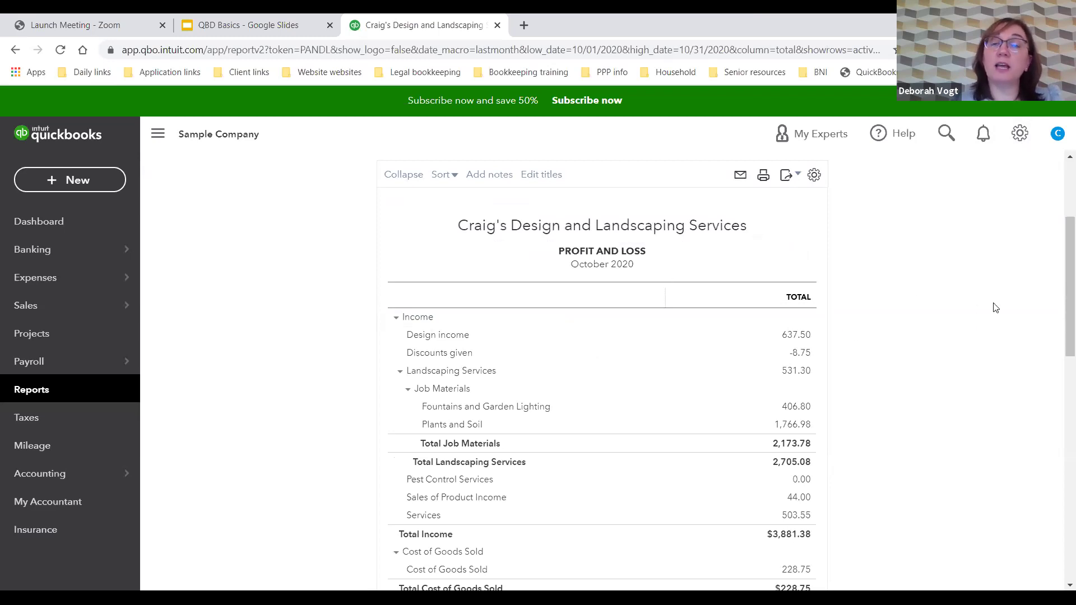
scroll(971, 333, down, 1)
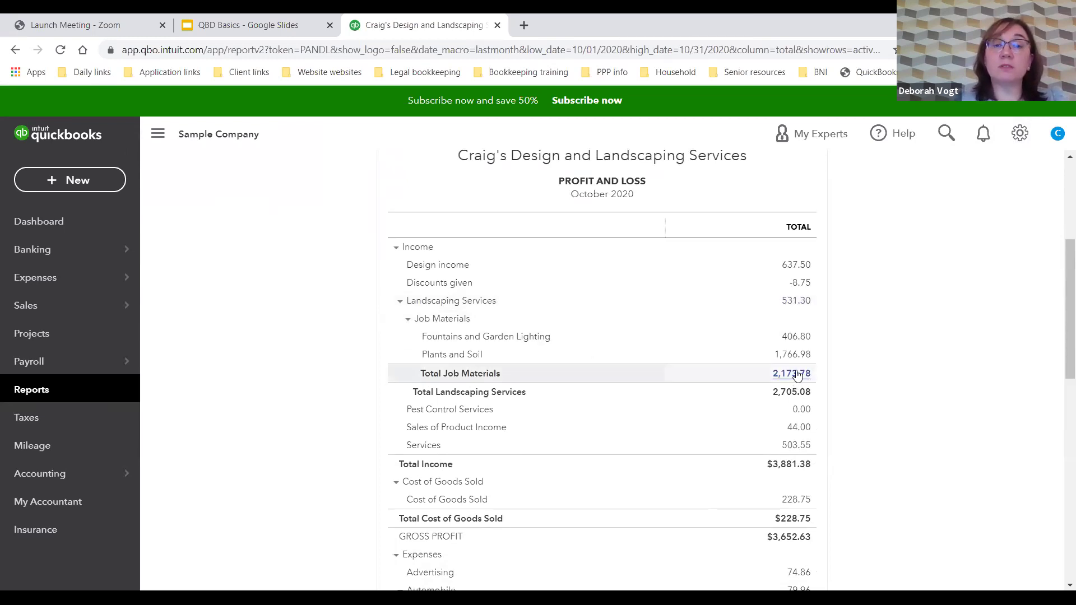
scroll(867, 356, down, 2)
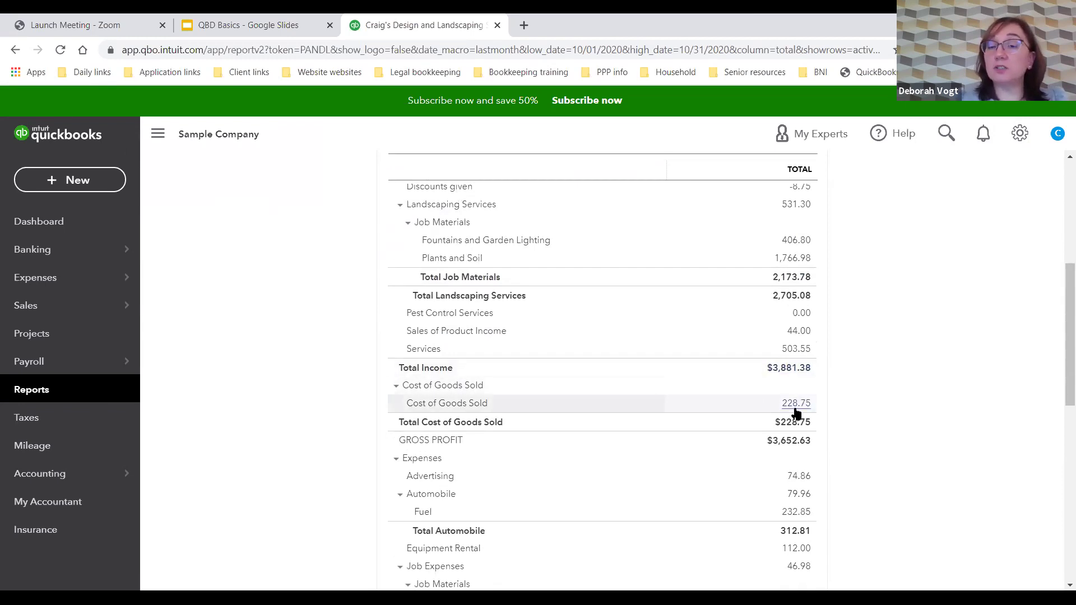
scroll(895, 389, down, 1)
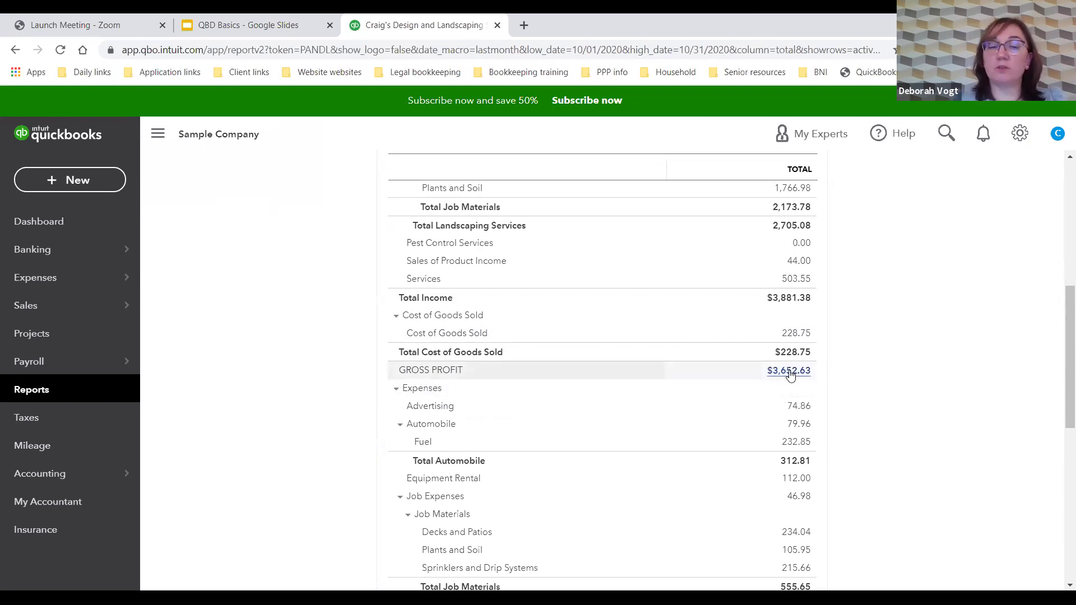
scroll(863, 365, down, 2)
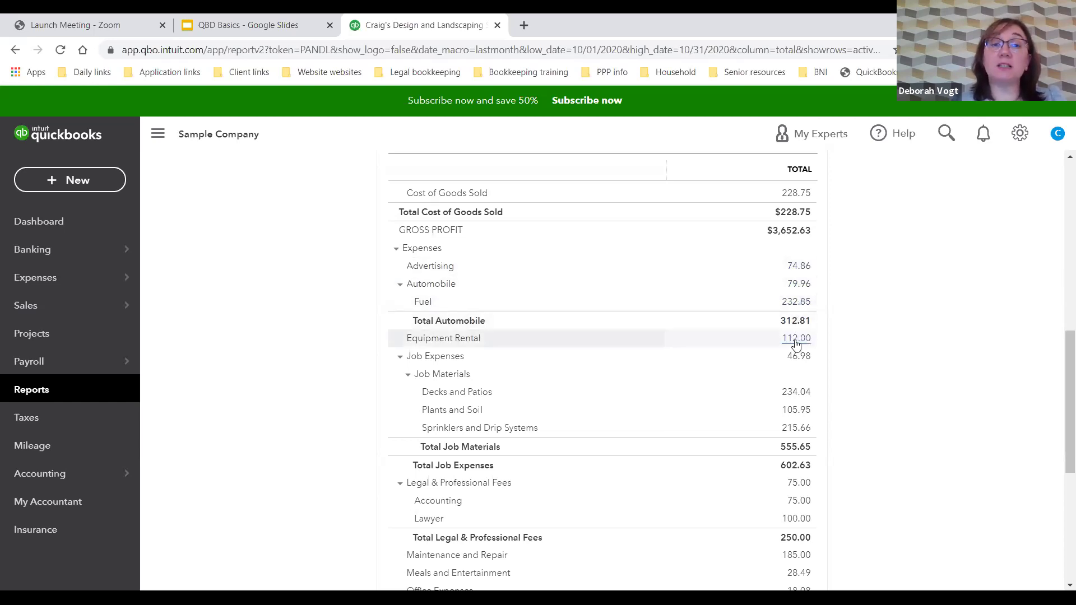
click(798, 392)
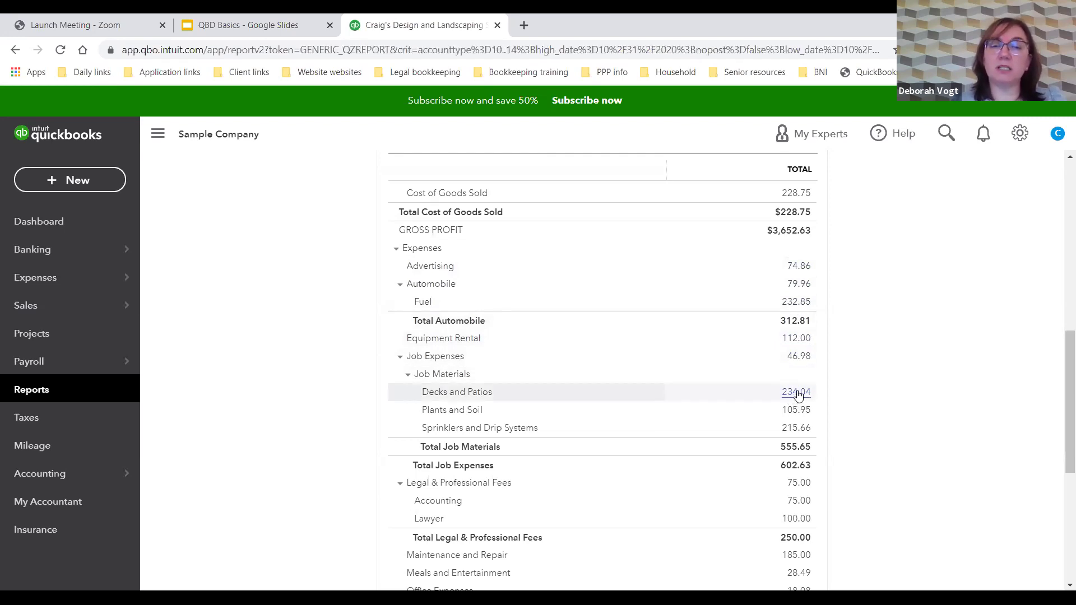
scroll(797, 392, down, 3)
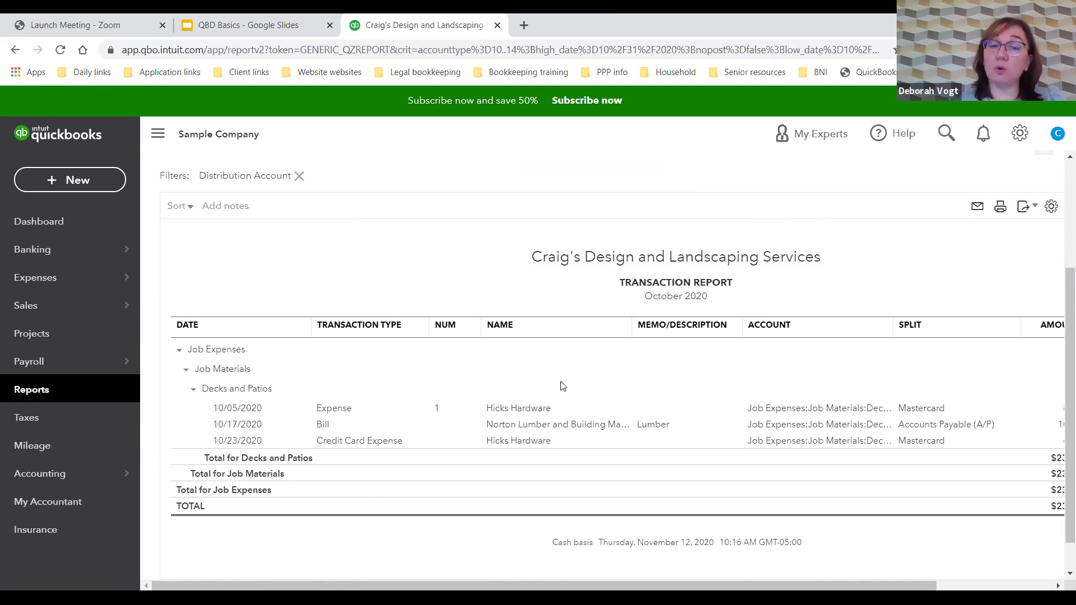
click(507, 411)
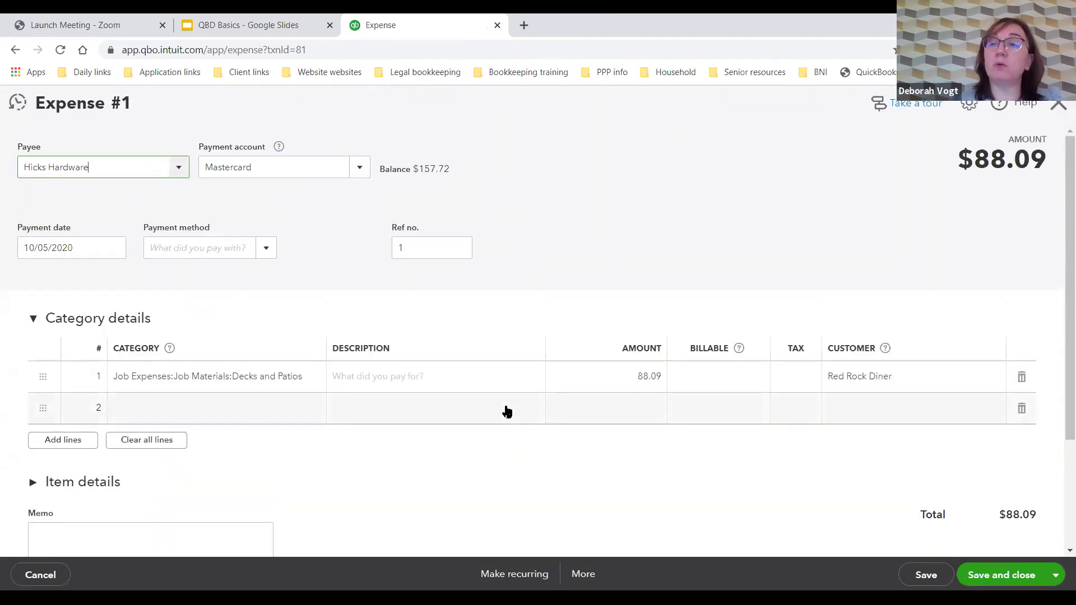
click(1057, 108)
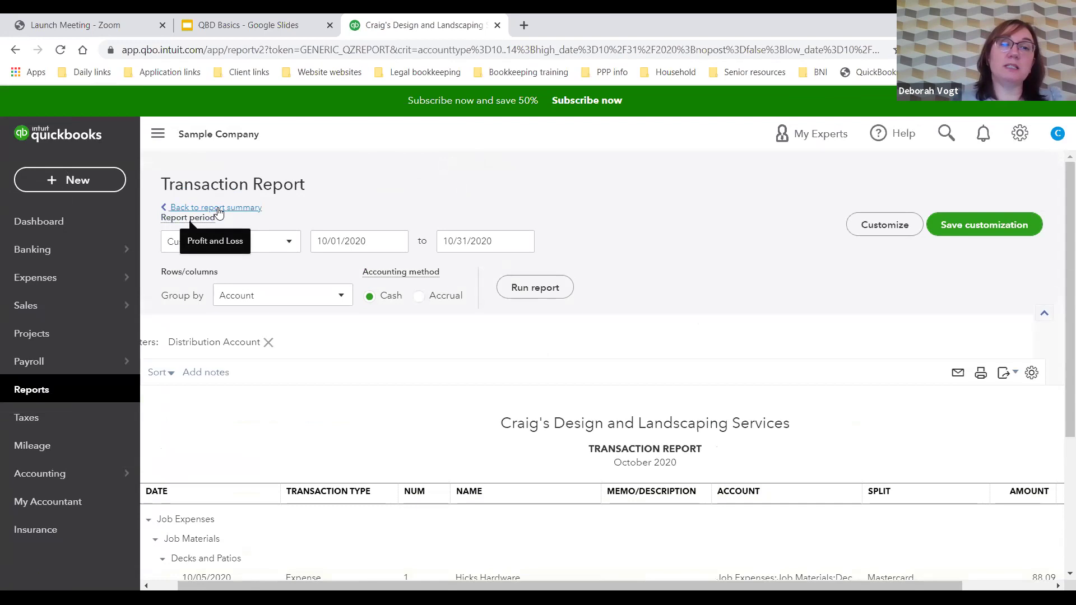
click(217, 214)
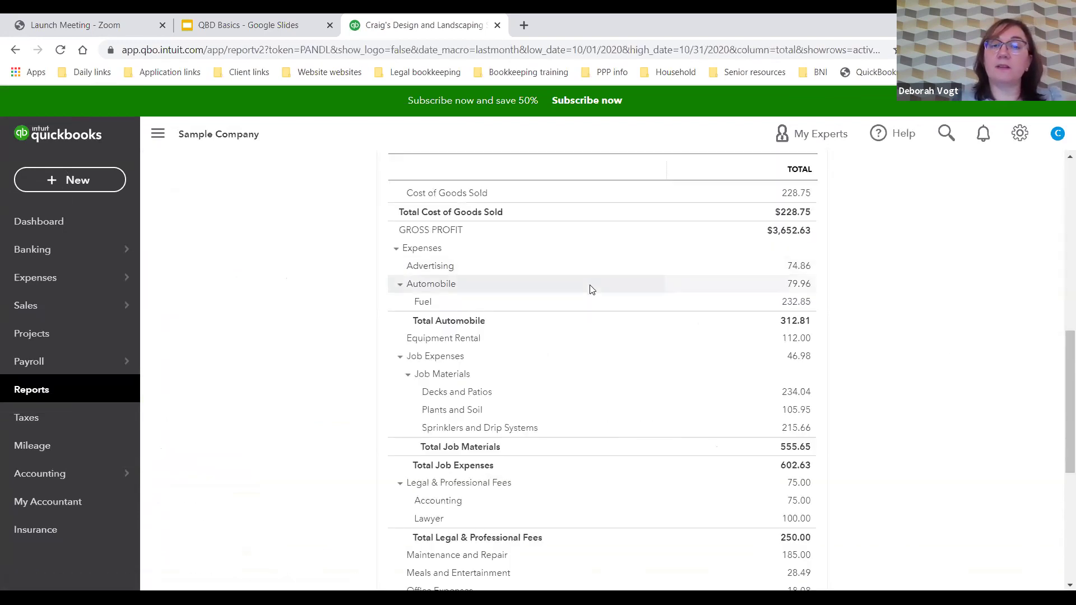
Step: Return from the October 2020 Profit and Loss to the Standard reports list
scroll(880, 417, down, 5)
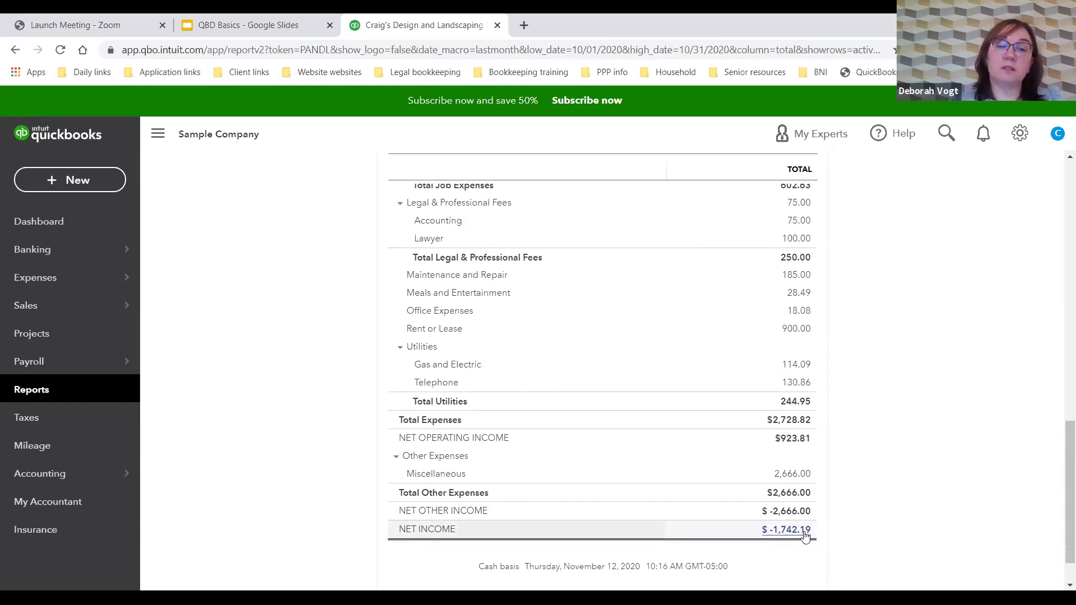
scroll(888, 451, up, 10)
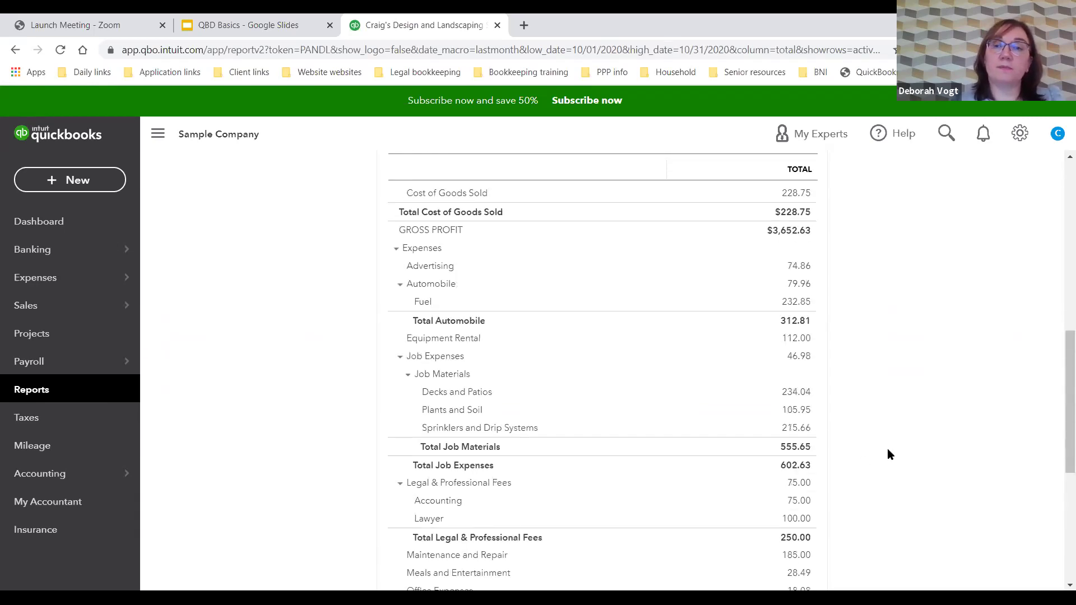
scroll(889, 454, up, 5)
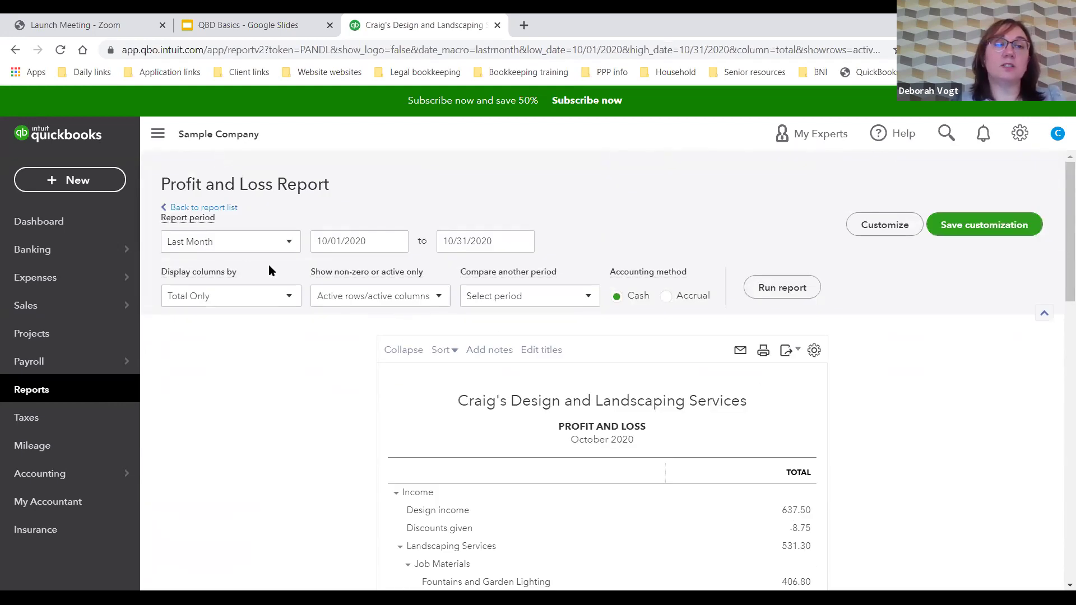
click(234, 207)
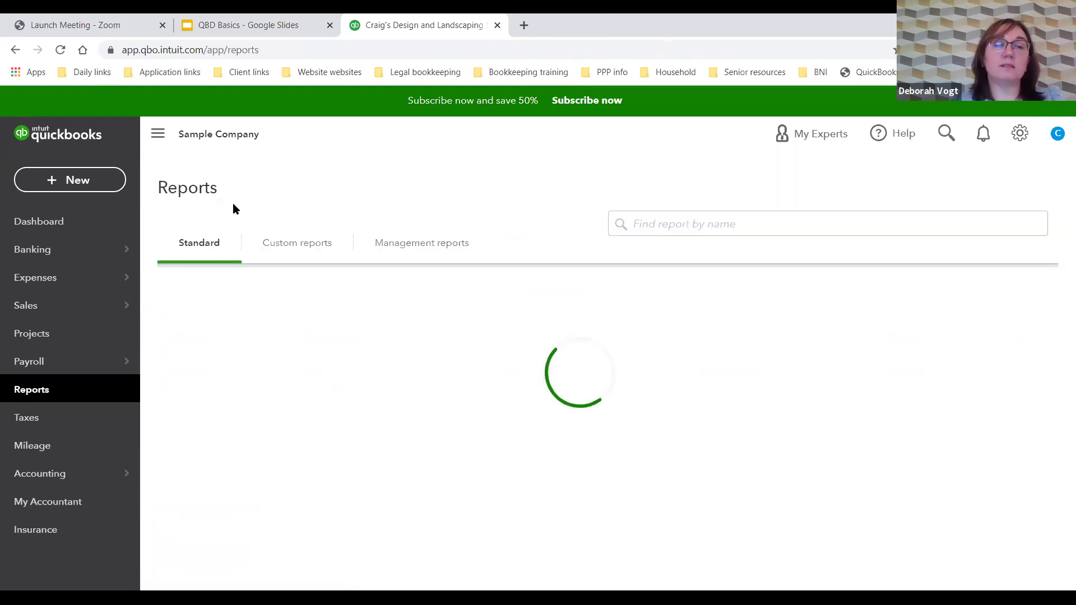
Step: Run the Balance Sheet for Last Month on a Cash basis, as of October 31, 2020
click(223, 374)
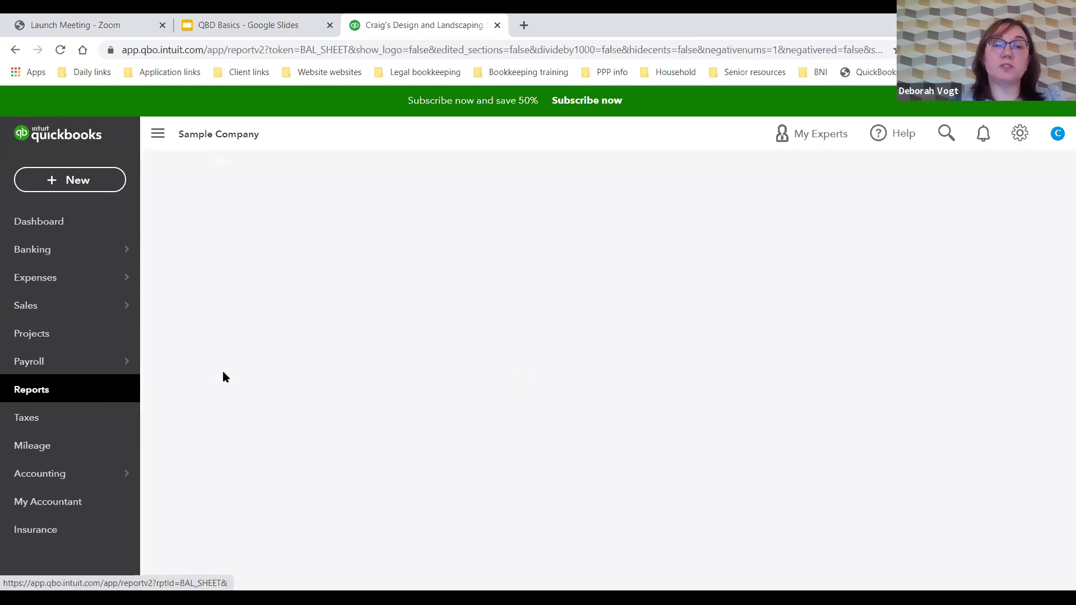
scroll(223, 377, down, 3)
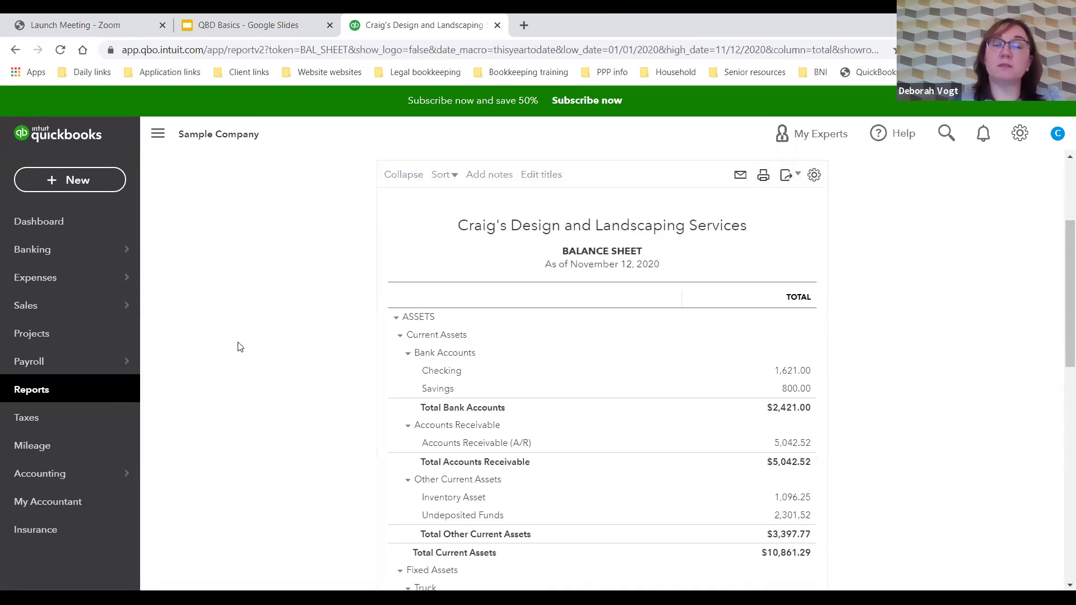
scroll(237, 344, up, 3)
click(278, 245)
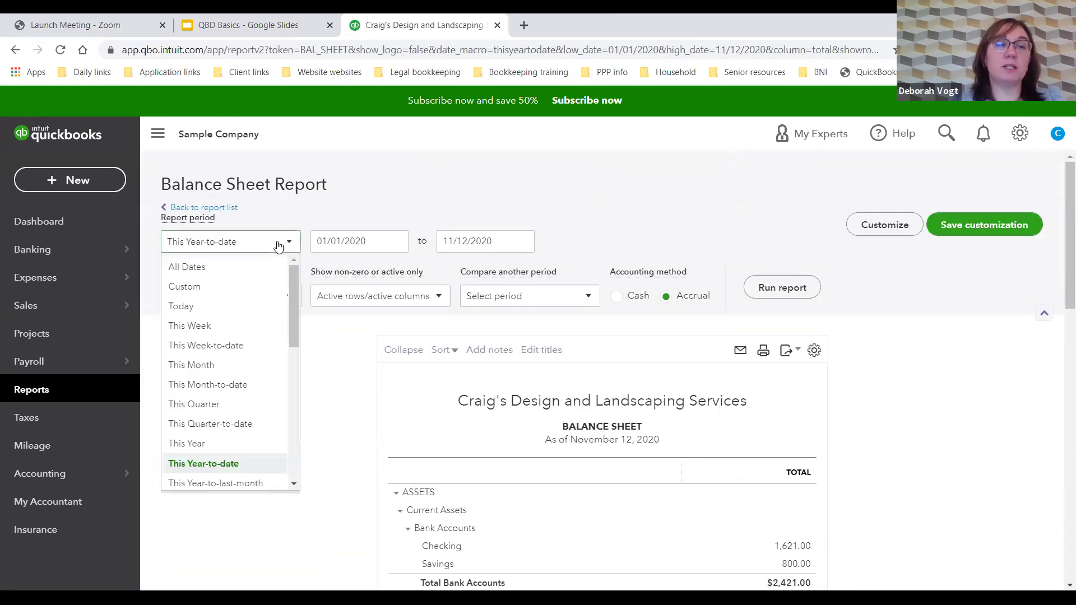
scroll(241, 401, down, 5)
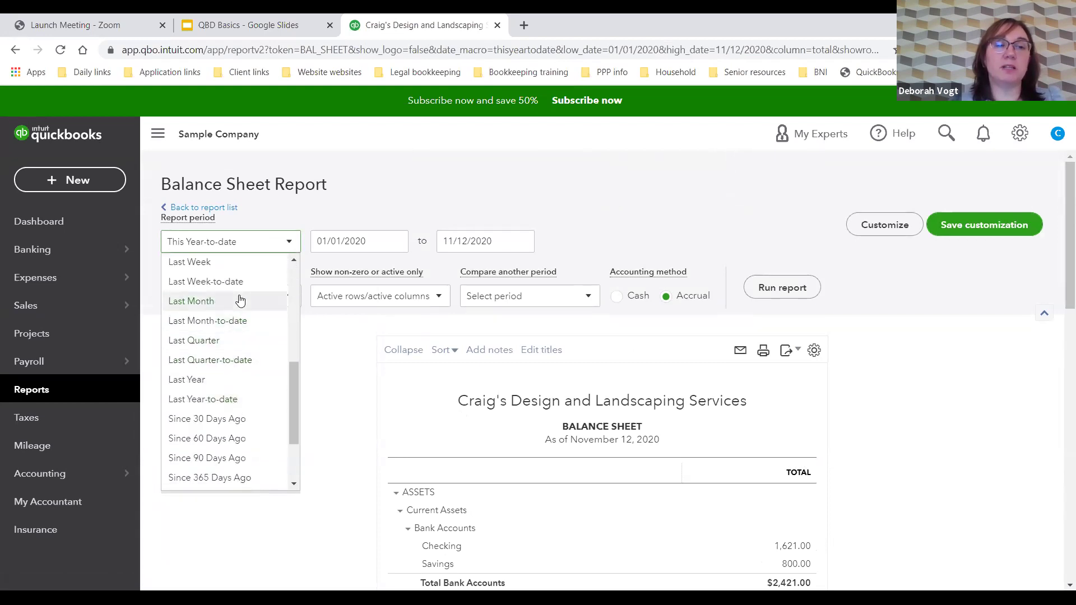
click(240, 301)
click(617, 296)
click(779, 288)
scroll(916, 351, down, 3)
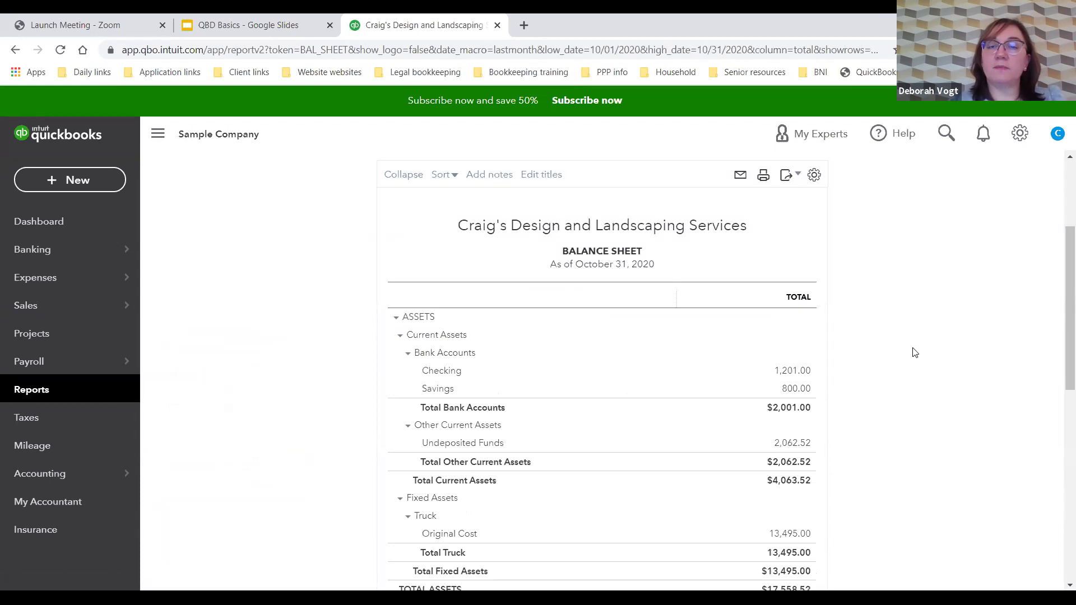
scroll(916, 352, down, 3)
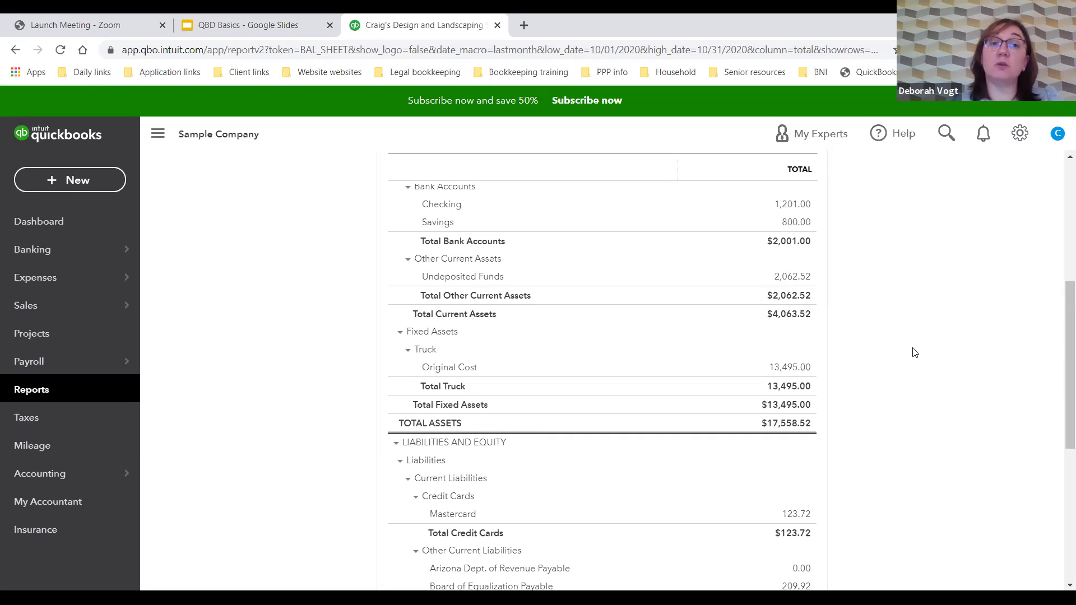
scroll(915, 352, up, 2)
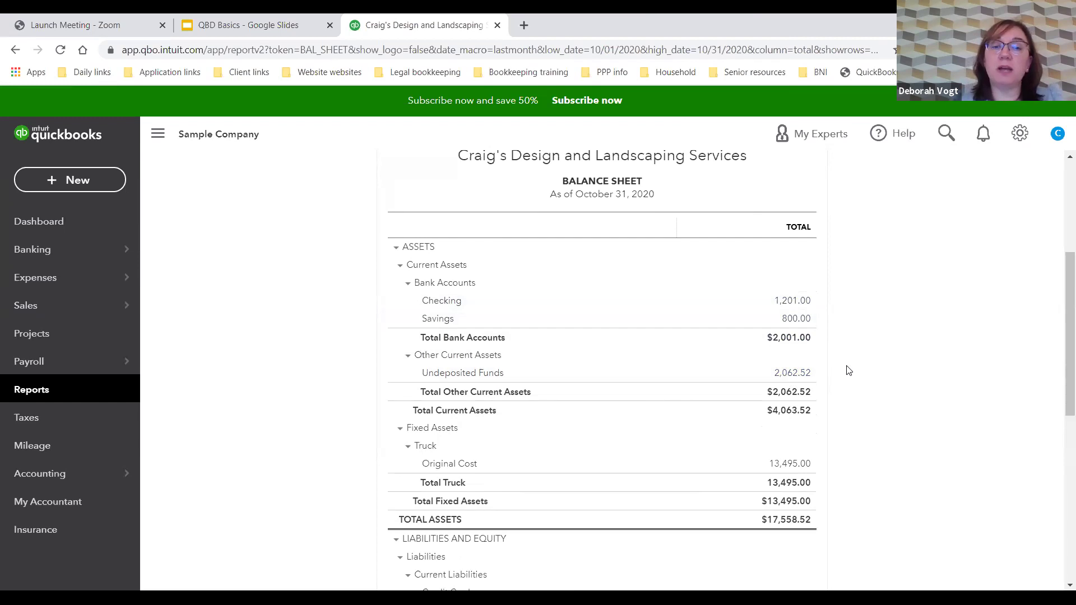
Step: Scroll through the cash-basis Balance Sheet as of October 31, 2020 to check its $17,558.52 totals
scroll(848, 370, down, 2)
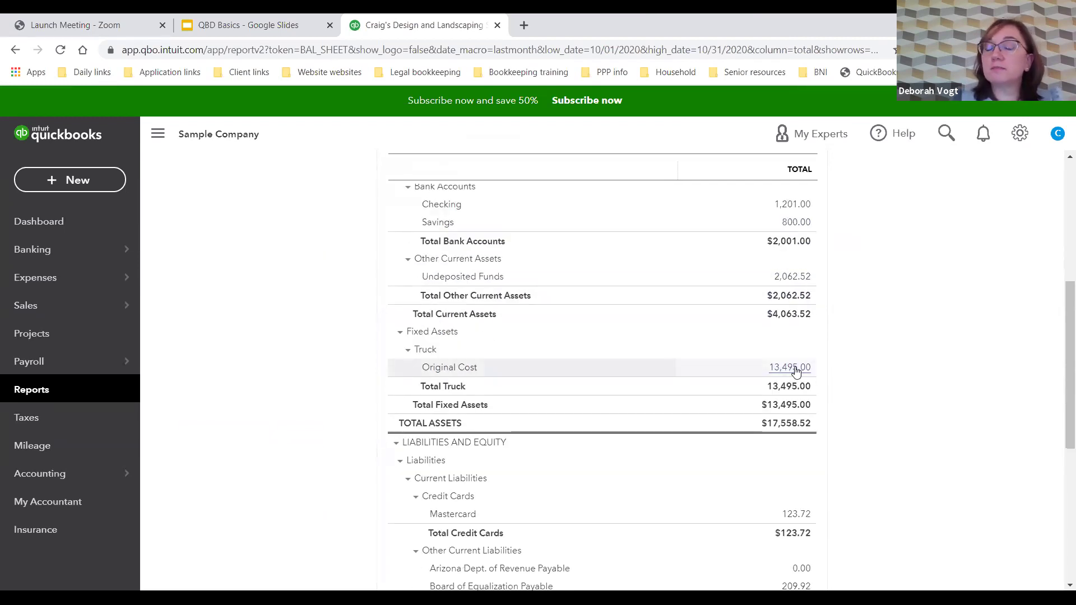
scroll(895, 361, down, 5)
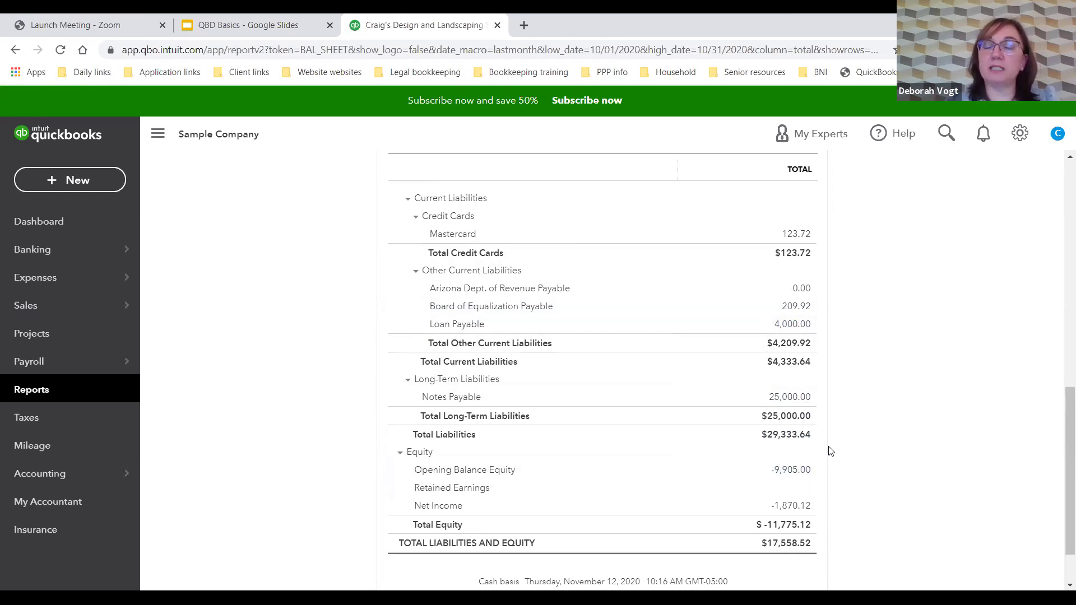
scroll(830, 450, down, 1)
scroll(846, 457, up, 2)
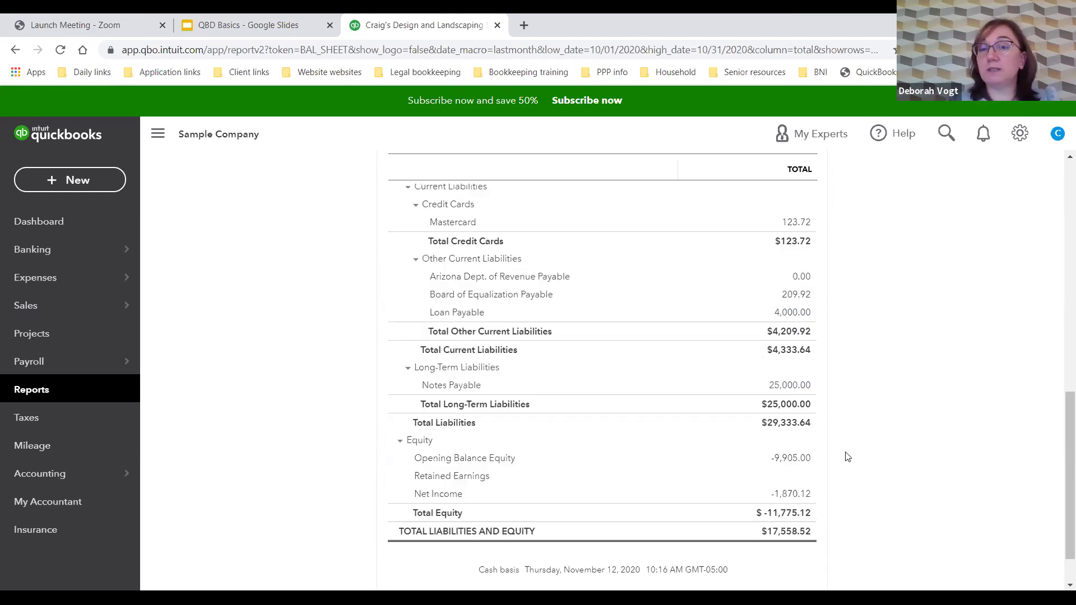
scroll(848, 457, down, 1)
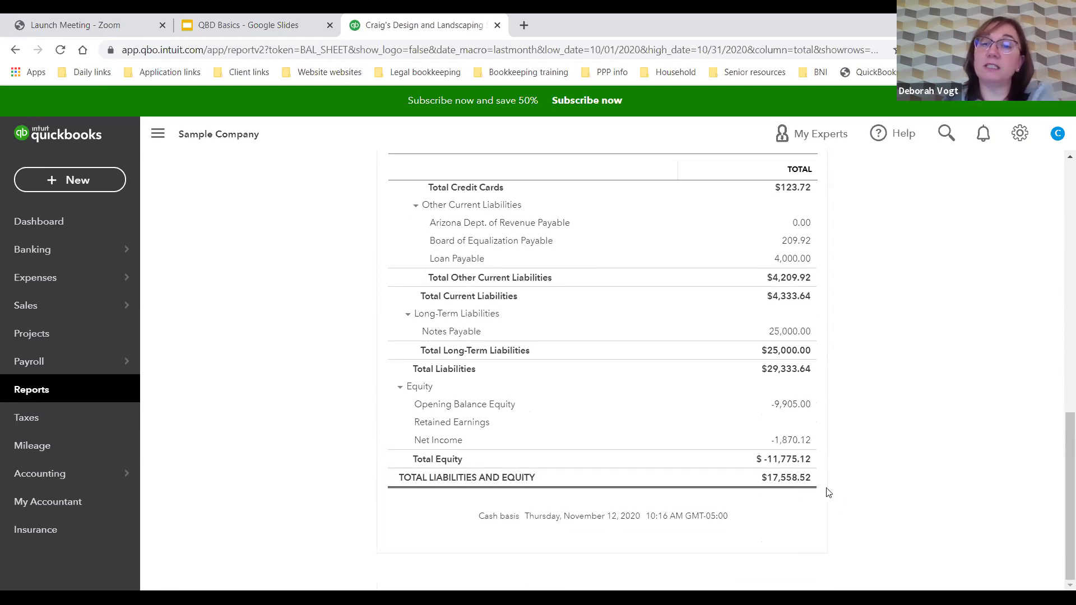
scroll(828, 493, up, 4)
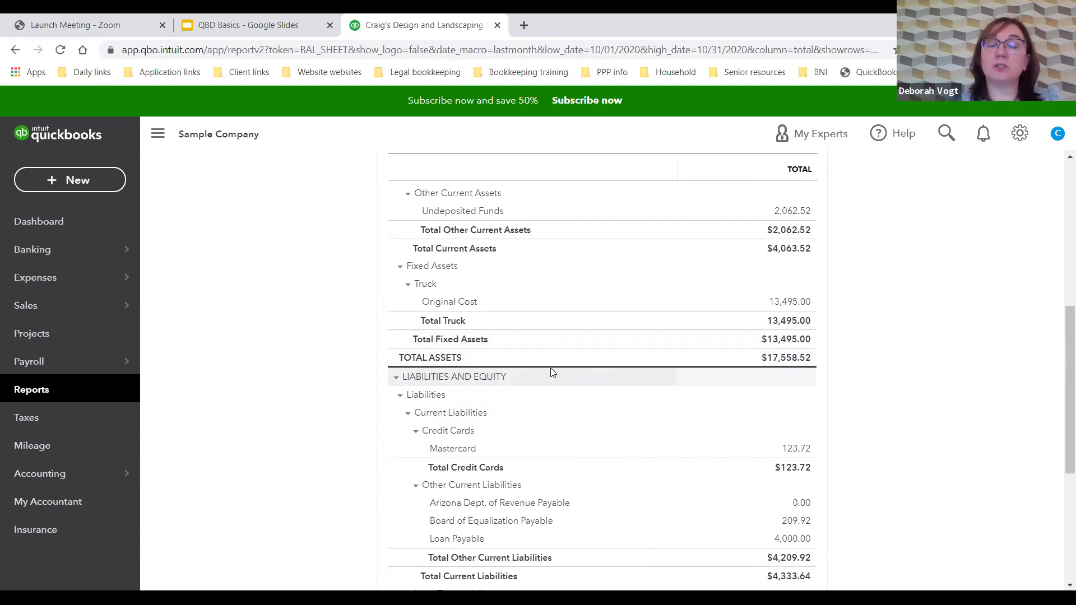
scroll(552, 373, up, 5)
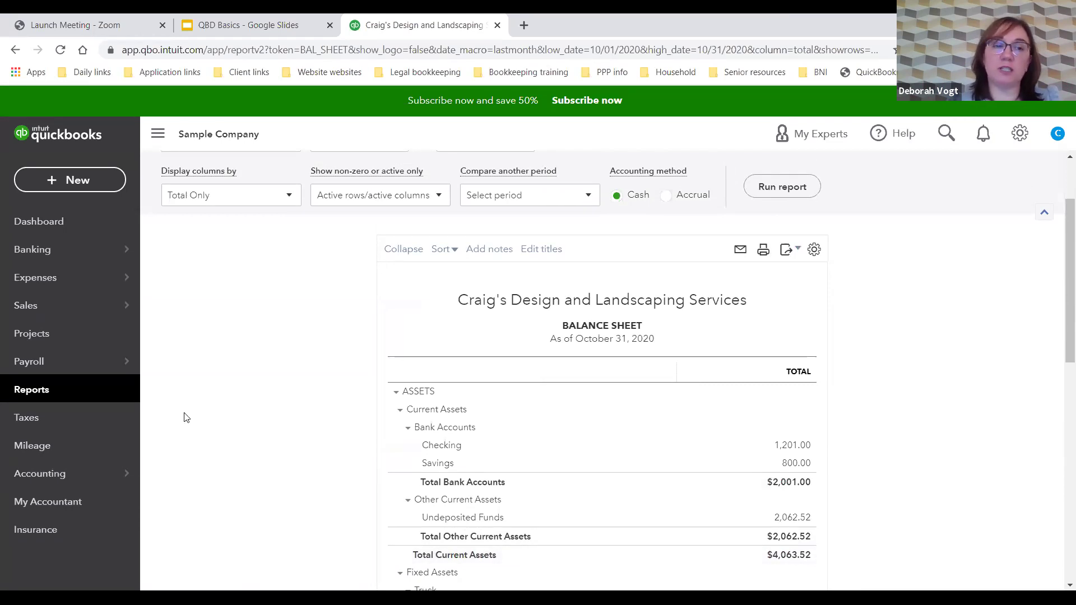
Step: Open the Accounts receivable aging summary from Favorites and review its customer balances
click(85, 391)
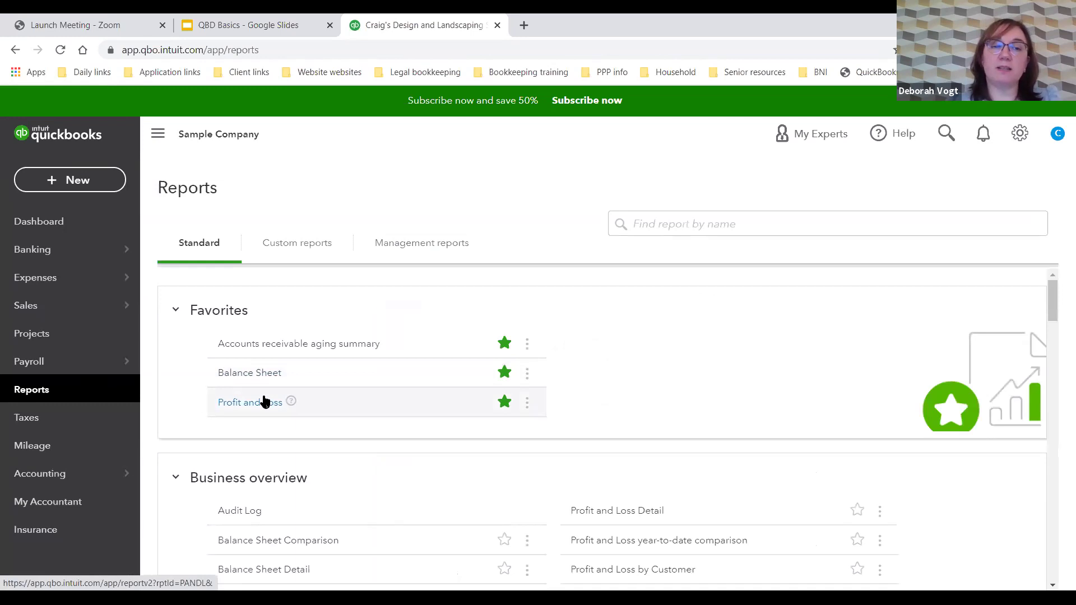
click(278, 344)
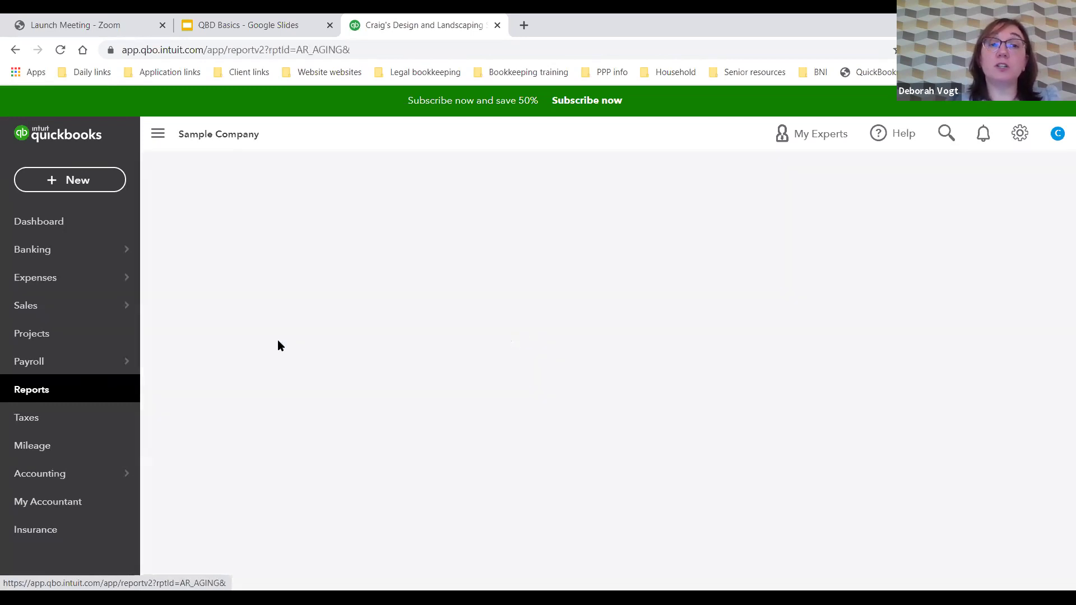
scroll(557, 321, down, 3)
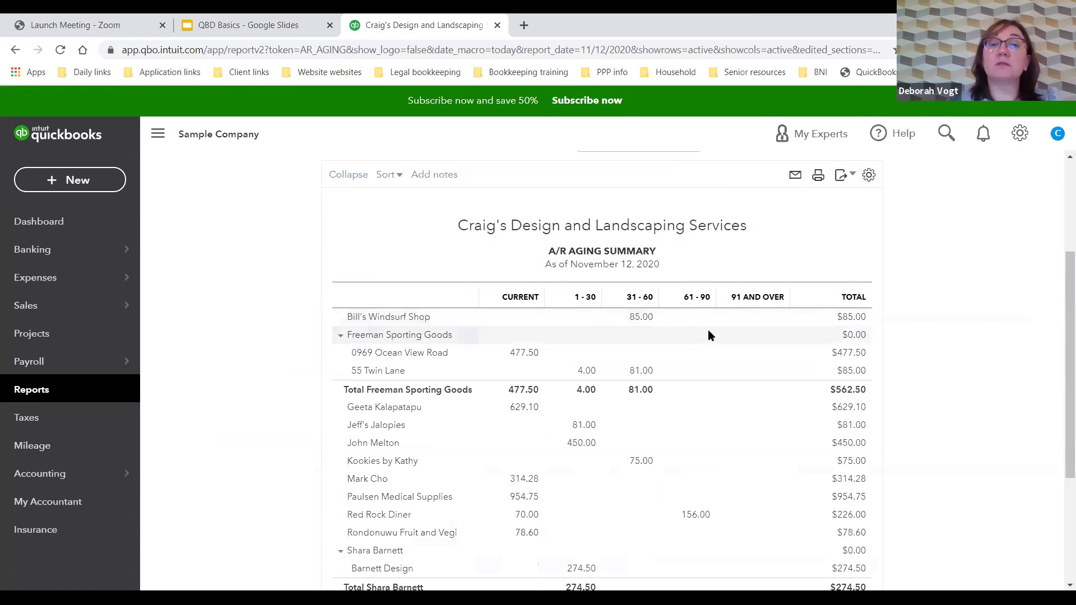
scroll(708, 335, down, 1)
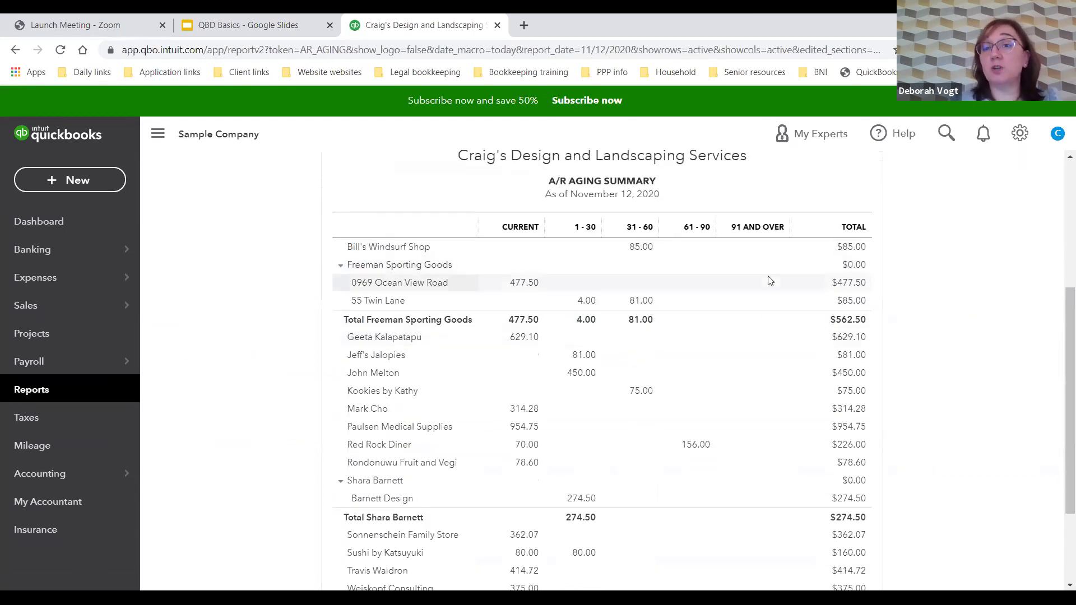
scroll(747, 337, down, 2)
scroll(748, 336, up, 2)
scroll(748, 337, up, 2)
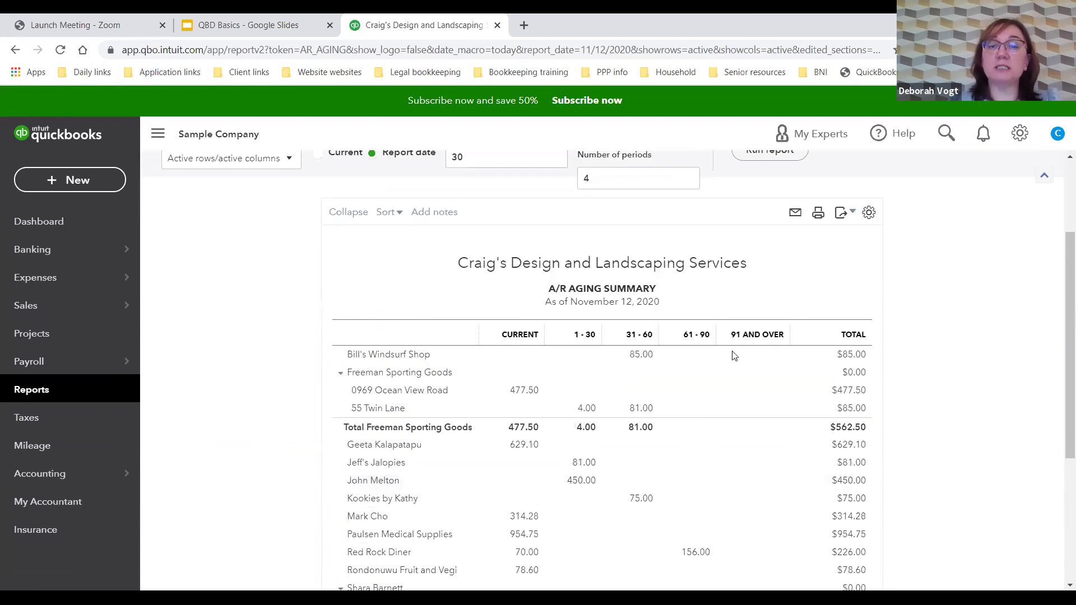
scroll(649, 370, down, 1)
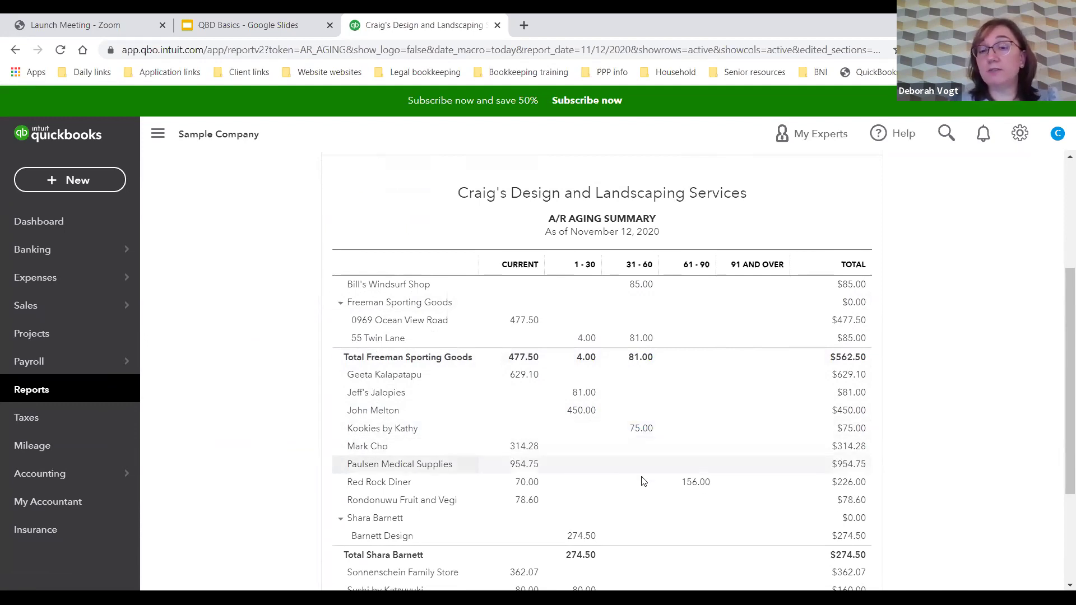
Step: Inspect the invoice behind Kookies by Kathy's 75.00 balance, then return to the reports list
click(643, 429)
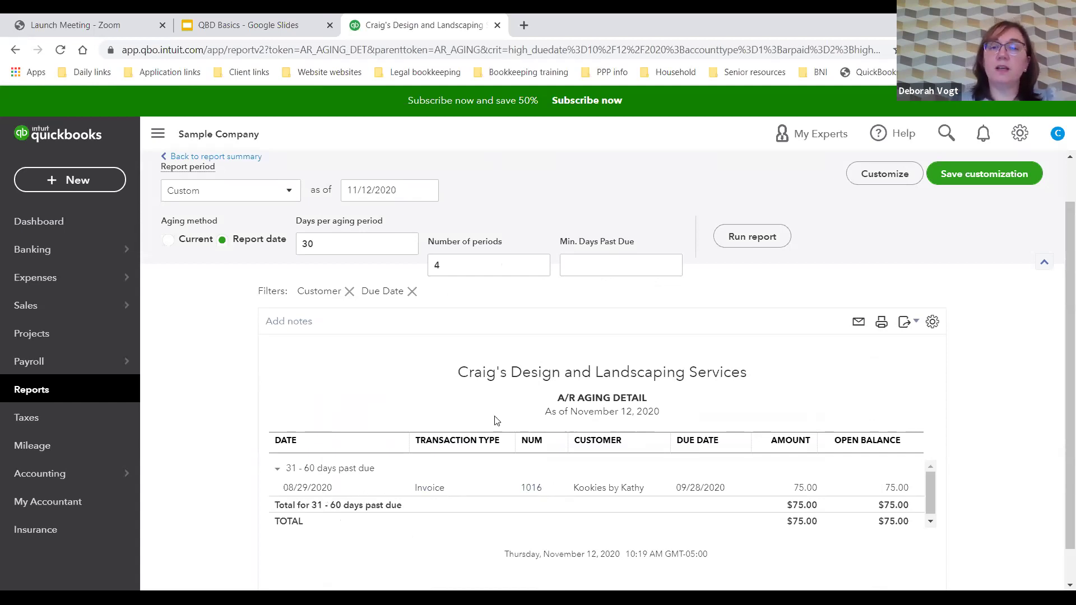
scroll(280, 289, up, 1)
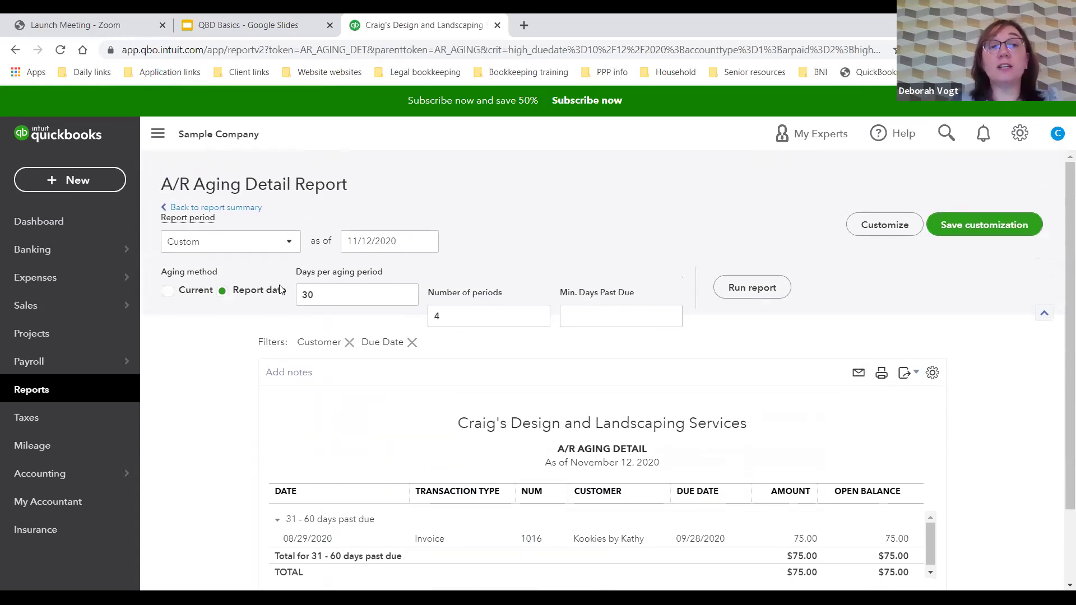
click(212, 208)
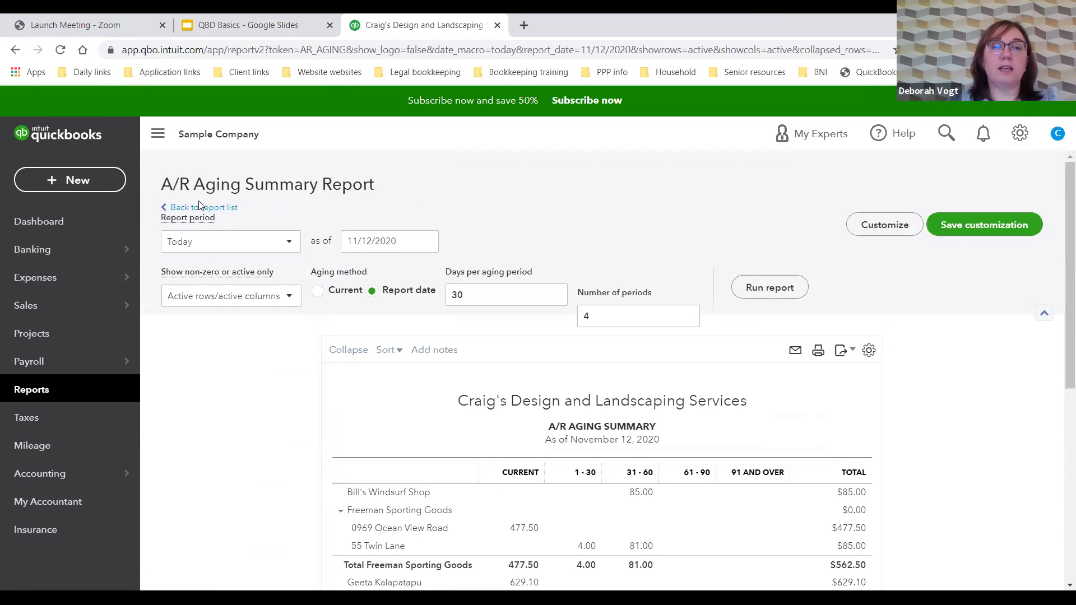
click(200, 207)
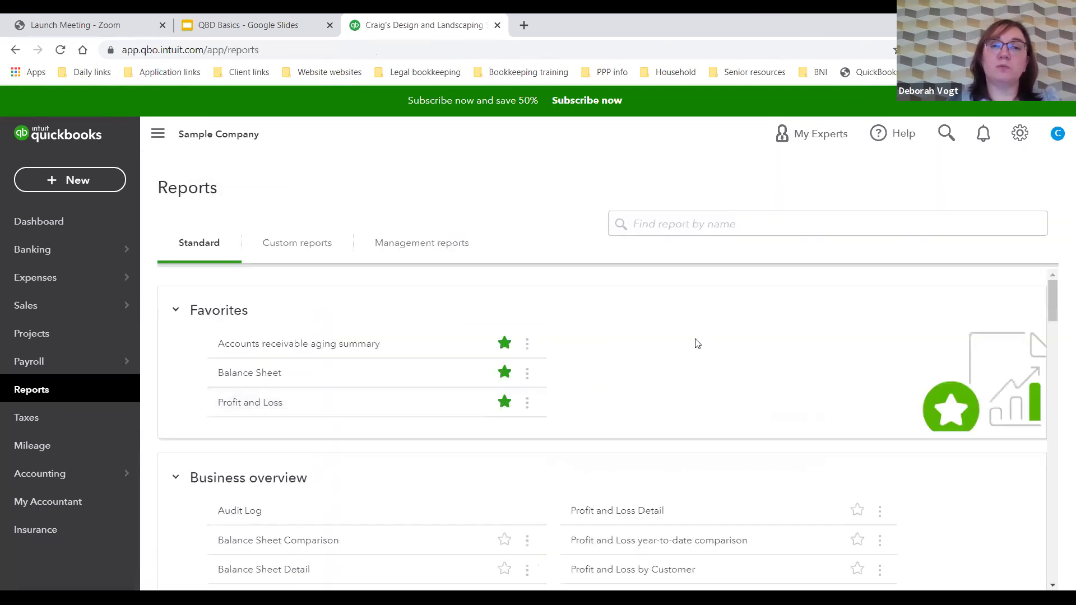
Step: Search report names for 'cash' and open the Statement of Cash Flows
click(703, 228)
text(cash)
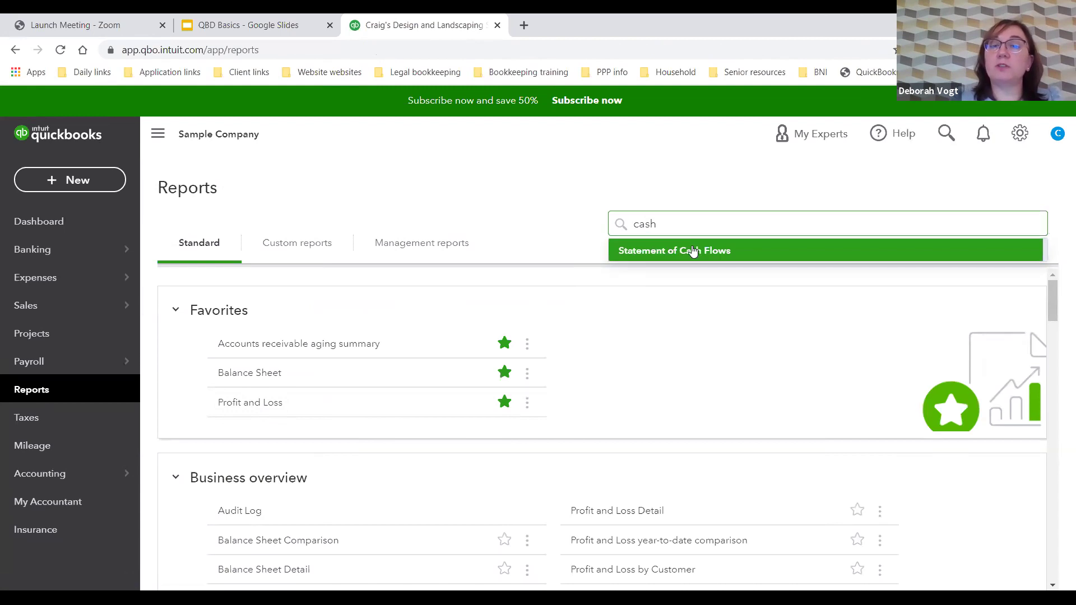
click(693, 250)
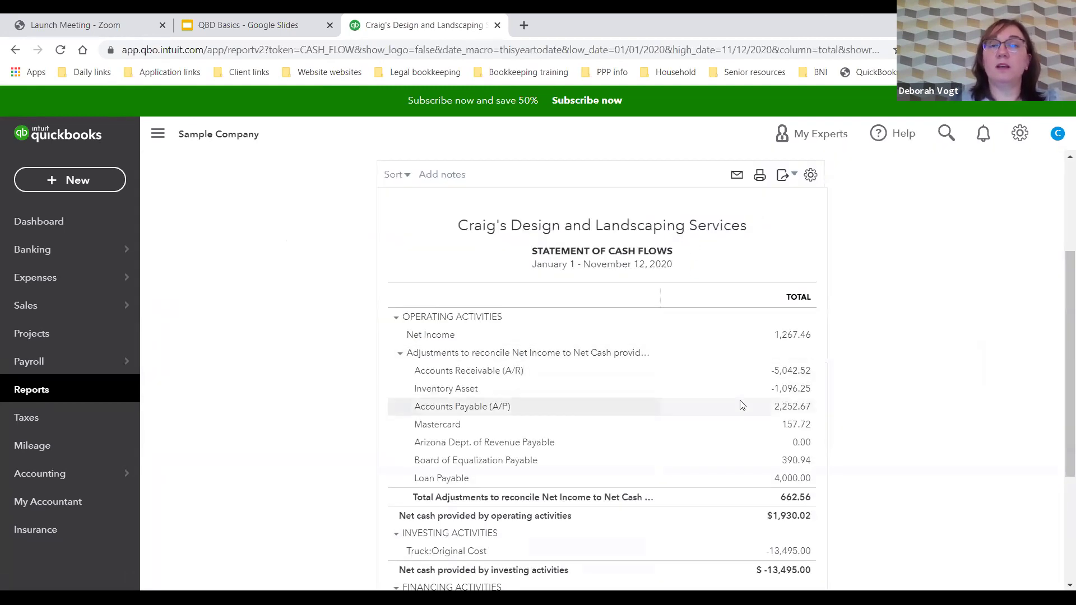
scroll(293, 316, up, 3)
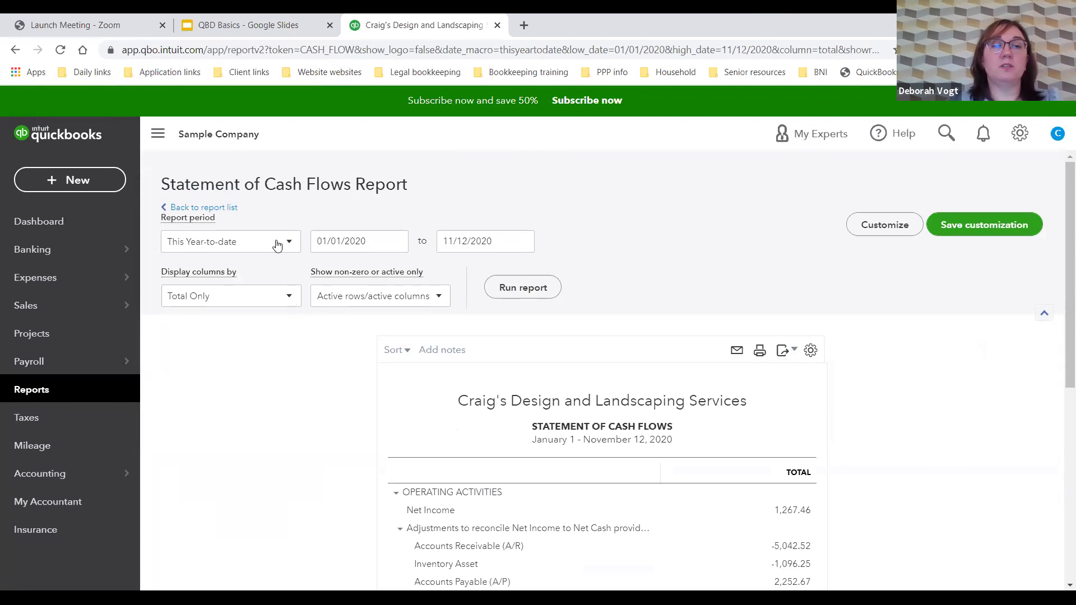
Step: Run it for Last Month (October 2020), review the $4,063.52 ending cash, and return to reports
click(279, 242)
scroll(244, 381, down, 2)
scroll(241, 402, down, 2)
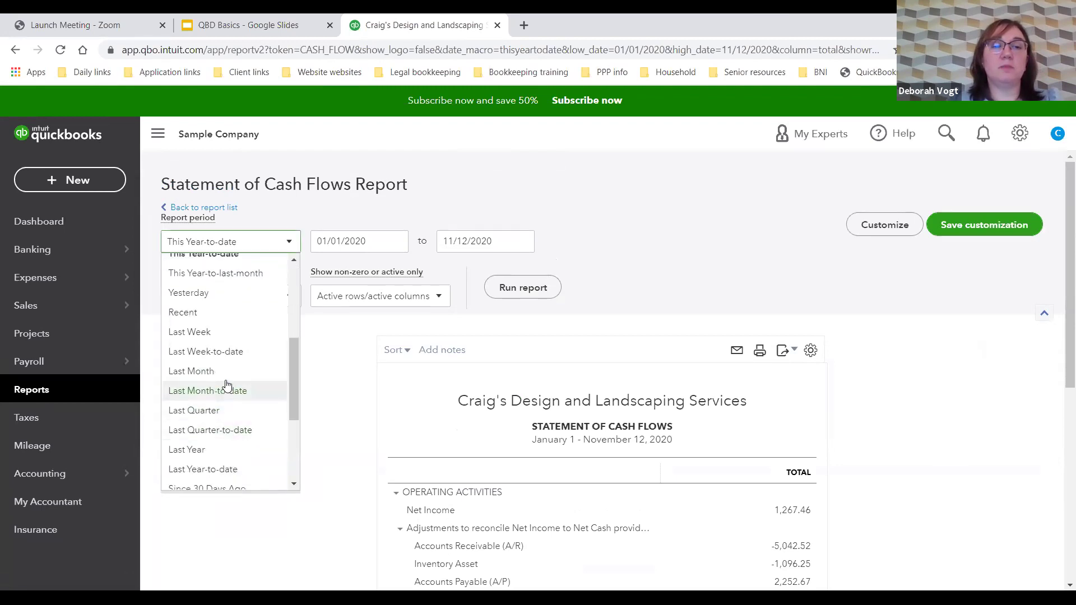
click(227, 372)
click(541, 288)
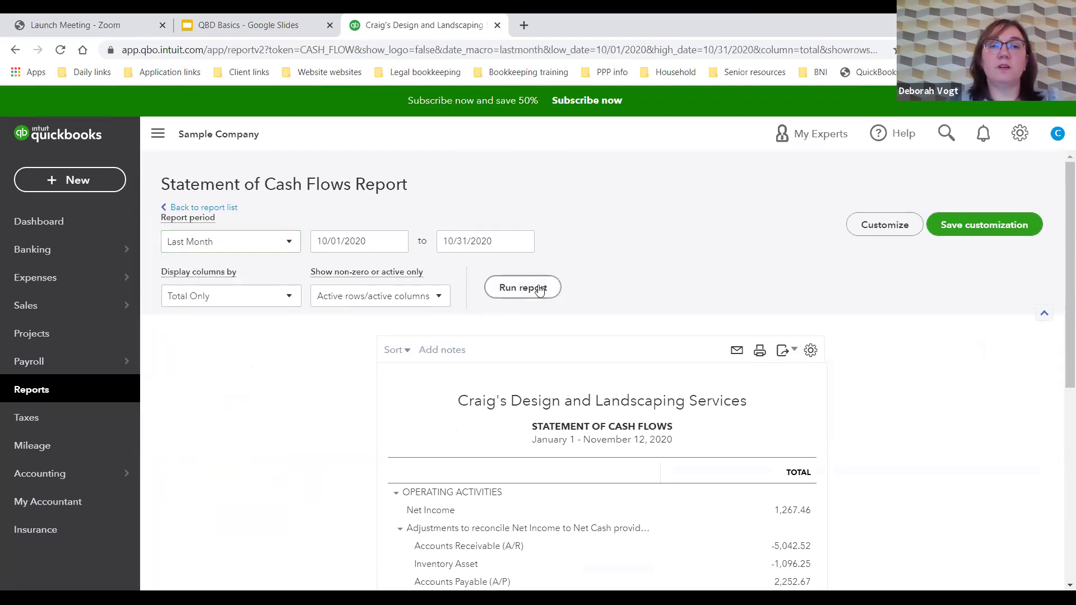
scroll(542, 288, down, 3)
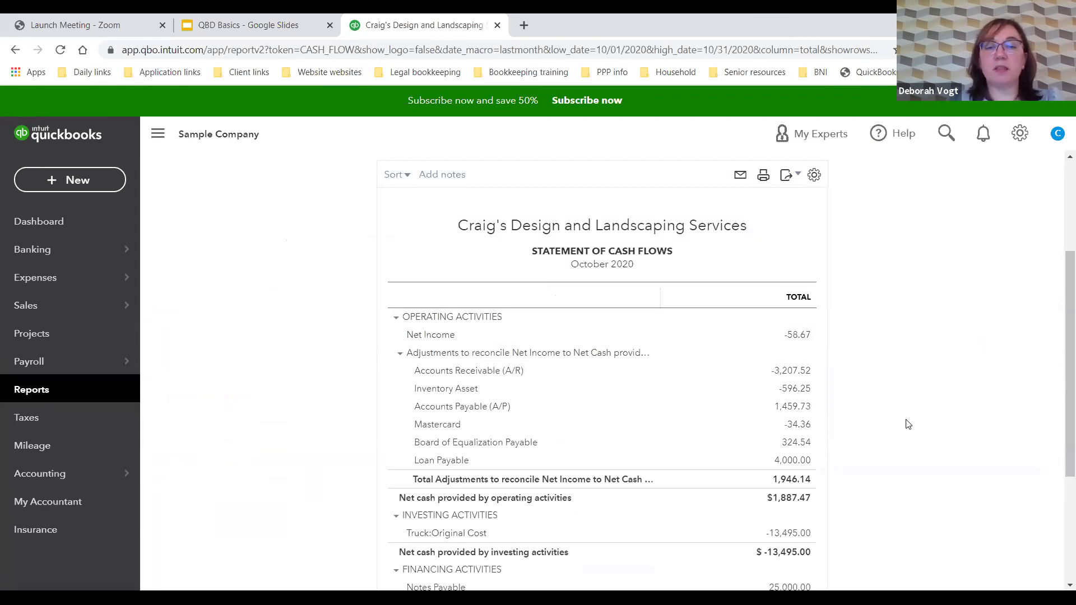
scroll(908, 424, down, 1)
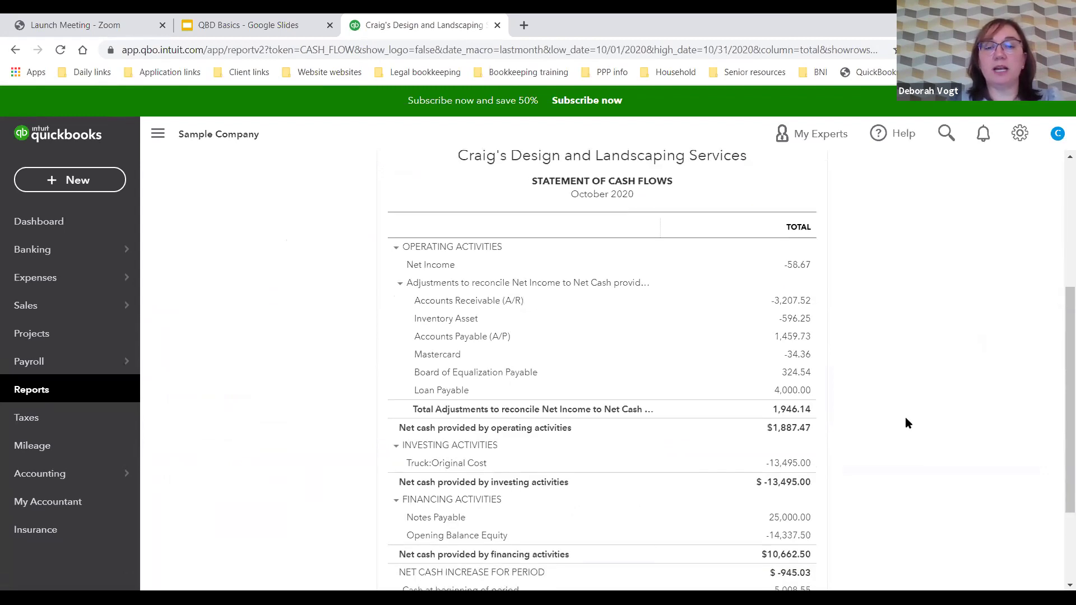
scroll(908, 424, down, 2)
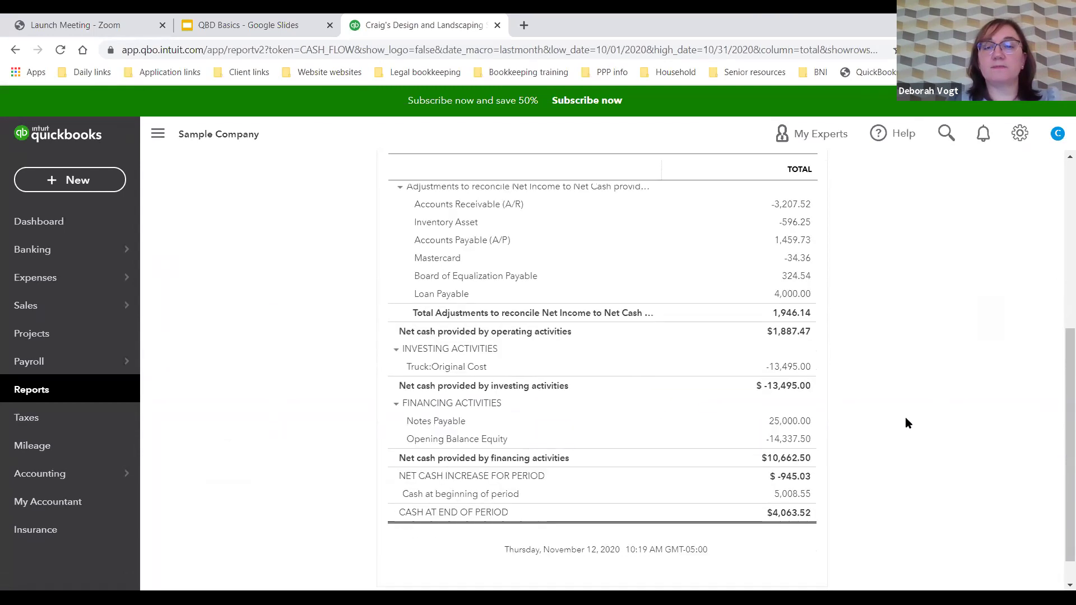
scroll(908, 424, up, 4)
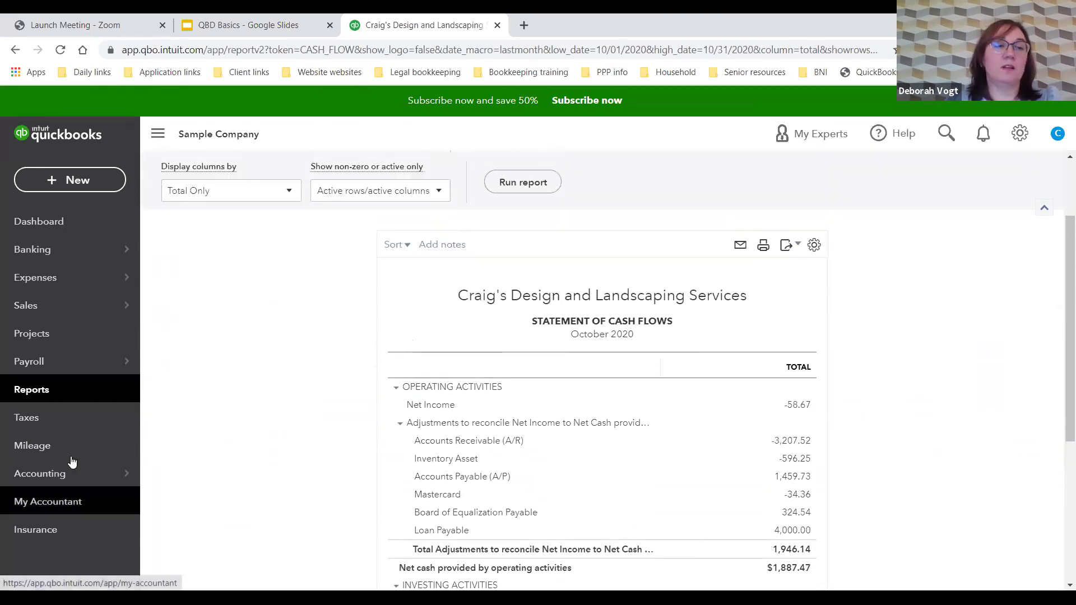
click(58, 395)
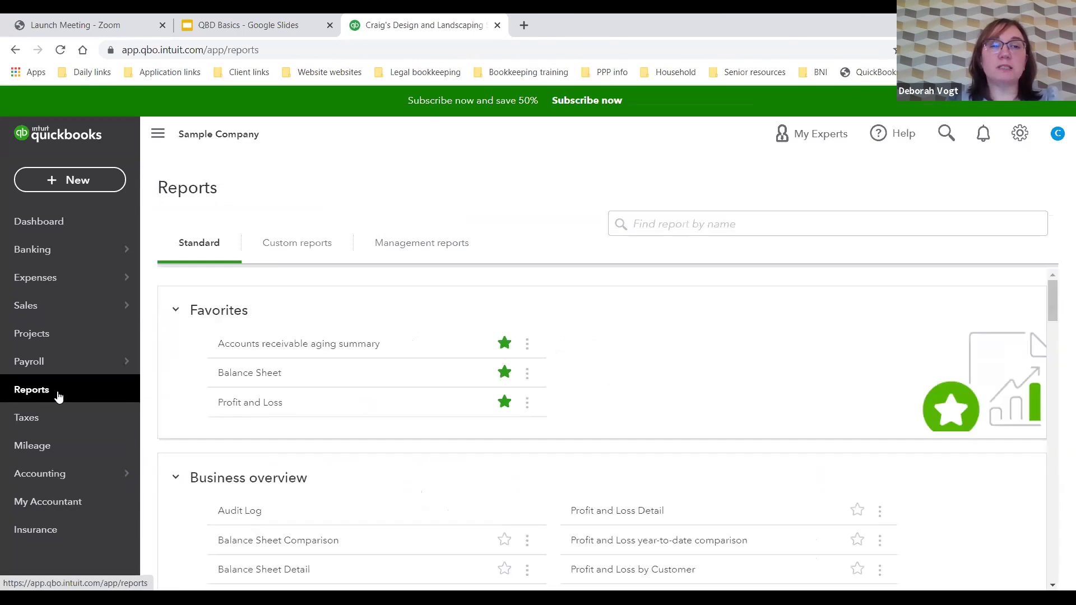
Step: Browse the Favorites and Business overview sections of the Standard reports list
scroll(457, 443, down, 1)
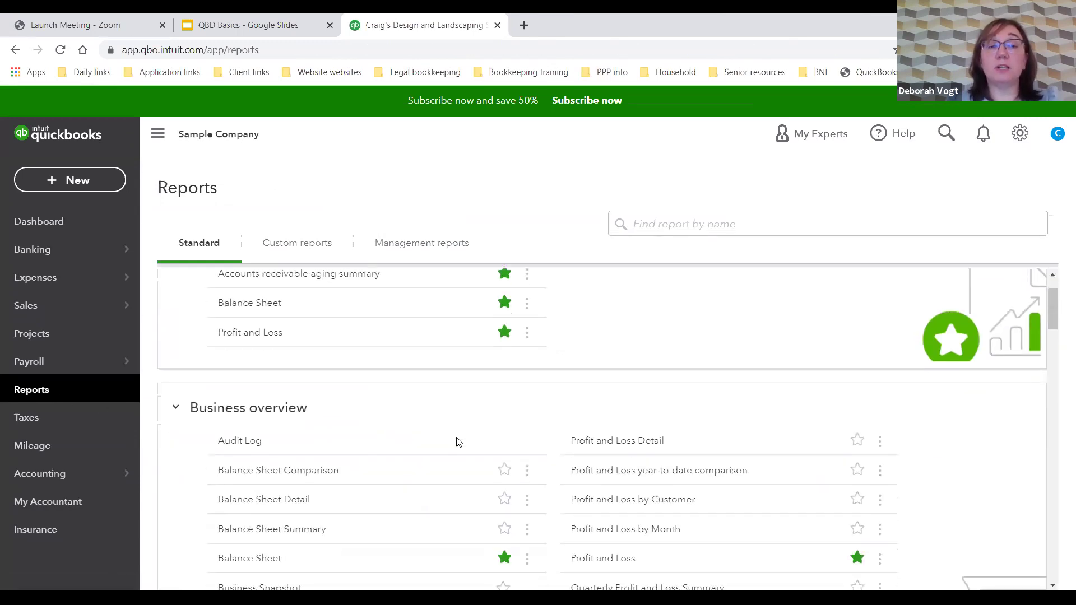
scroll(457, 443, down, 1)
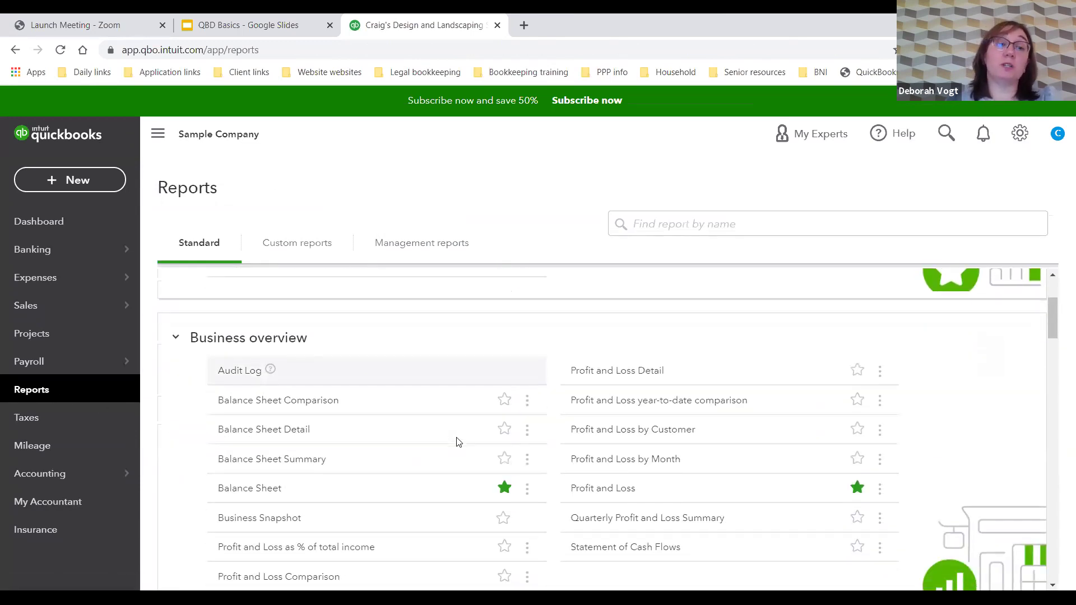
scroll(418, 386, up, 1)
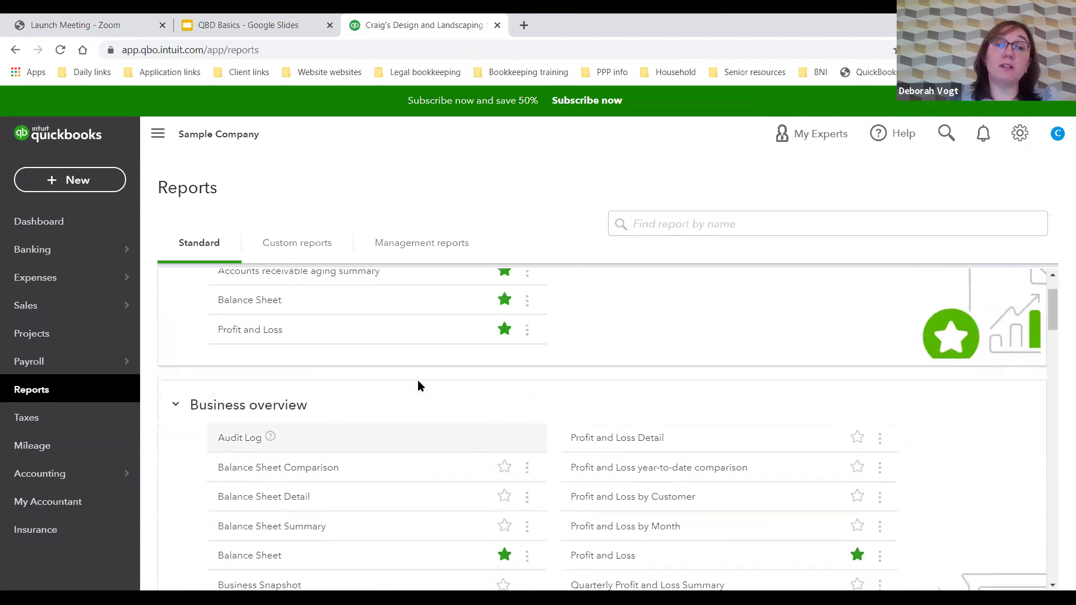
scroll(418, 382, up, 1)
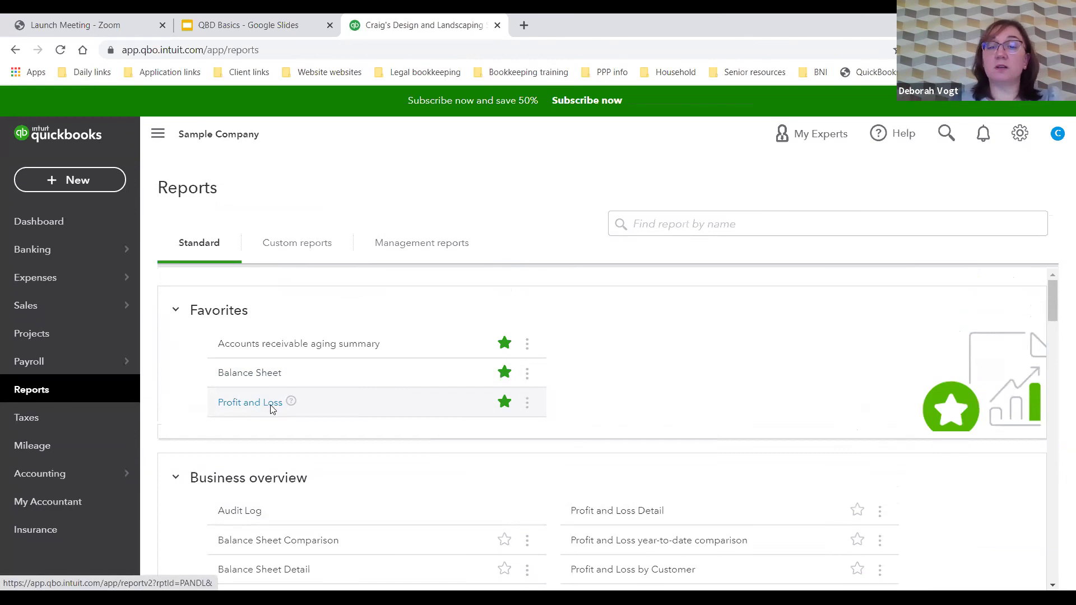
scroll(441, 425, down, 4)
scroll(476, 418, up, 1)
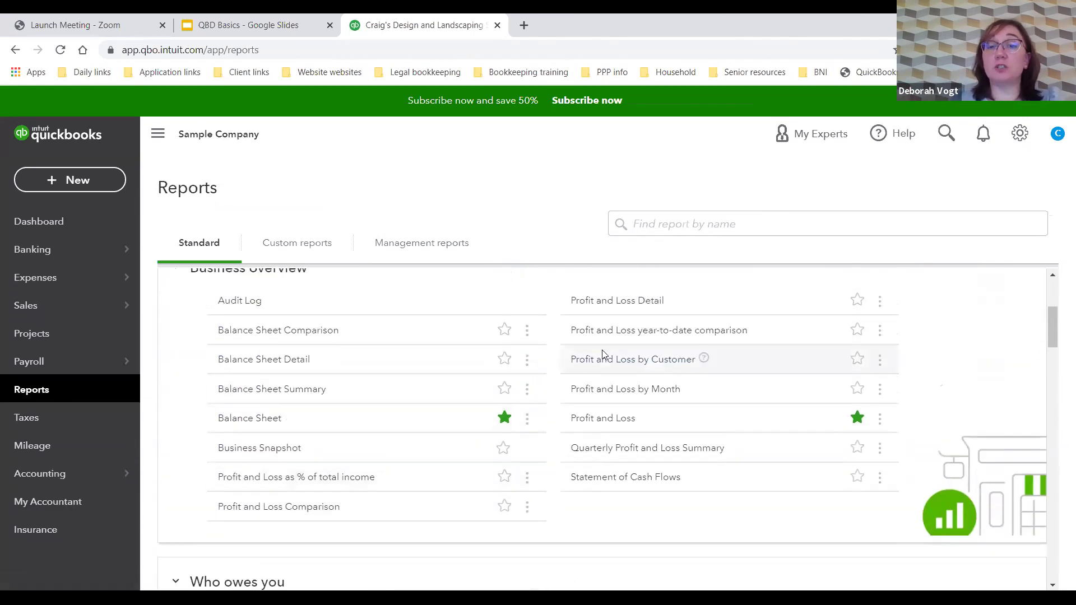
Step: View the Profit and Loss Detail report for January 1 – November 12, 2020, then return to reports
click(609, 305)
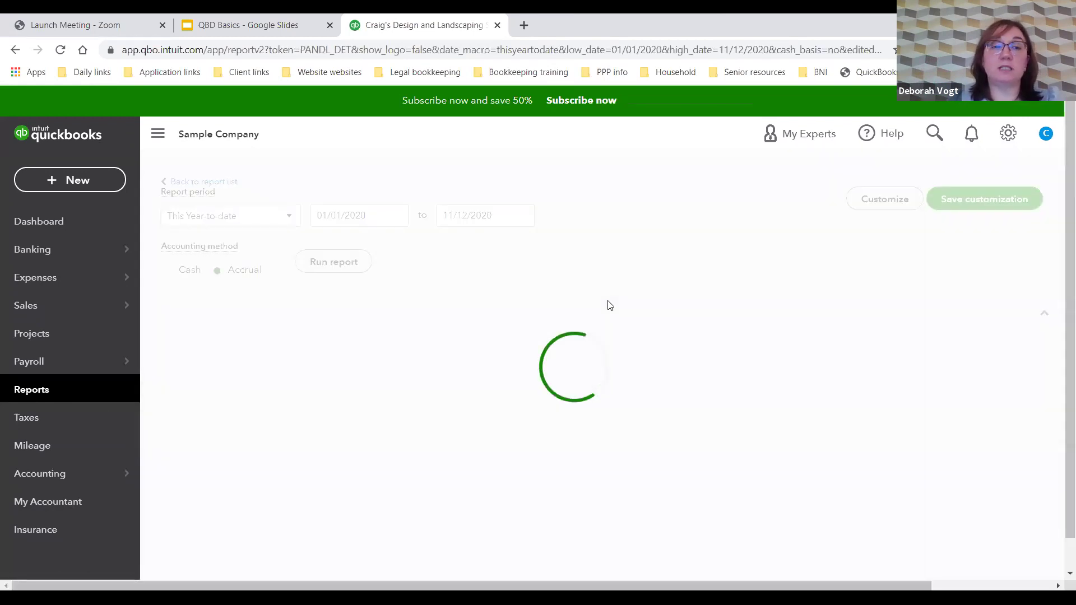
scroll(402, 332, down, 4)
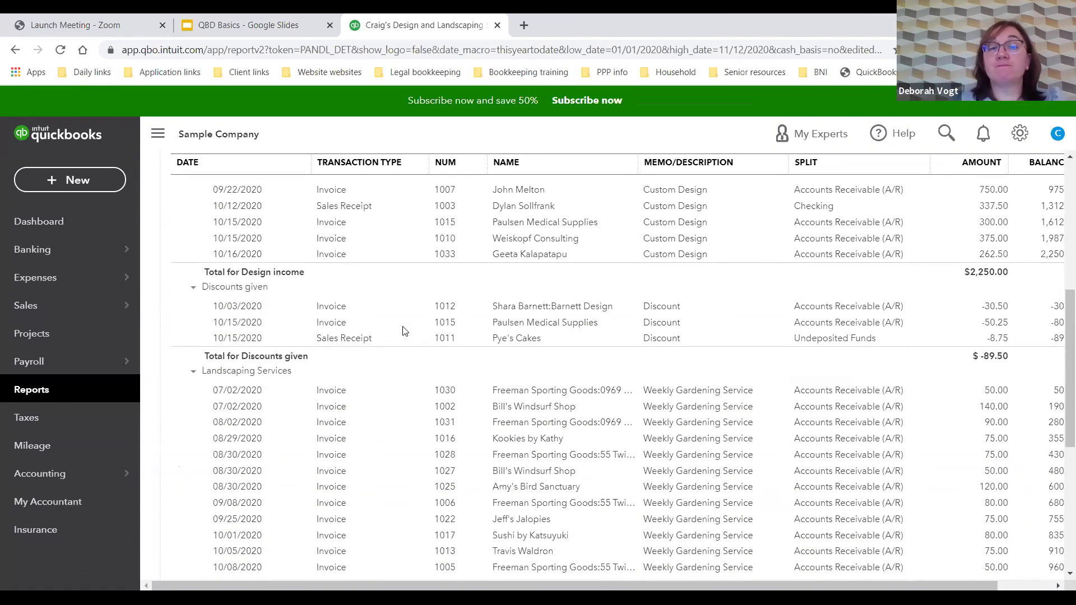
scroll(403, 332, up, 2)
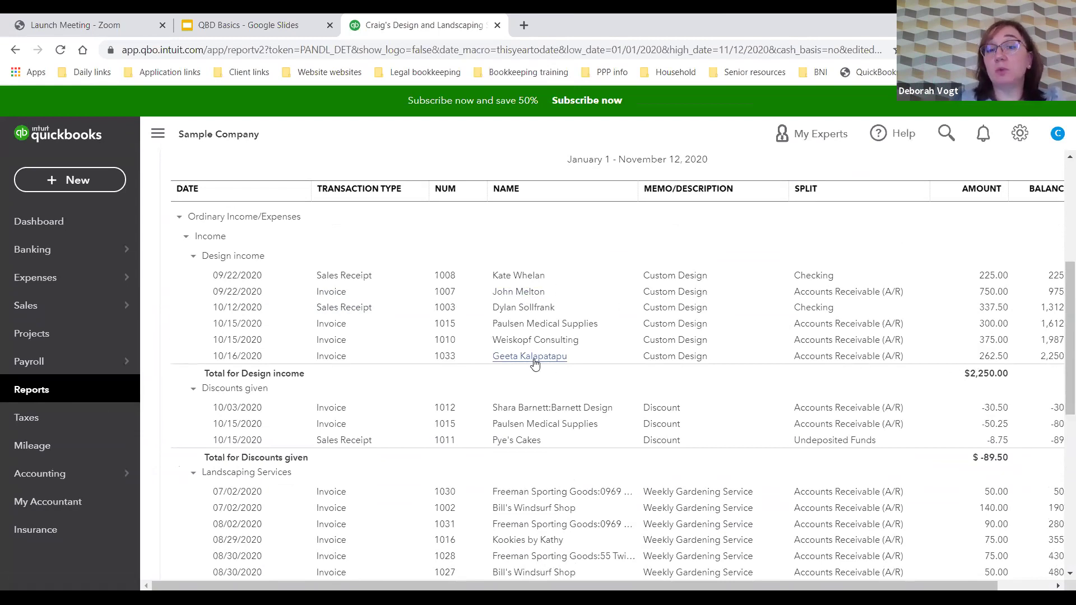
scroll(536, 363, down, 7)
scroll(535, 363, down, 3)
scroll(536, 364, up, 10)
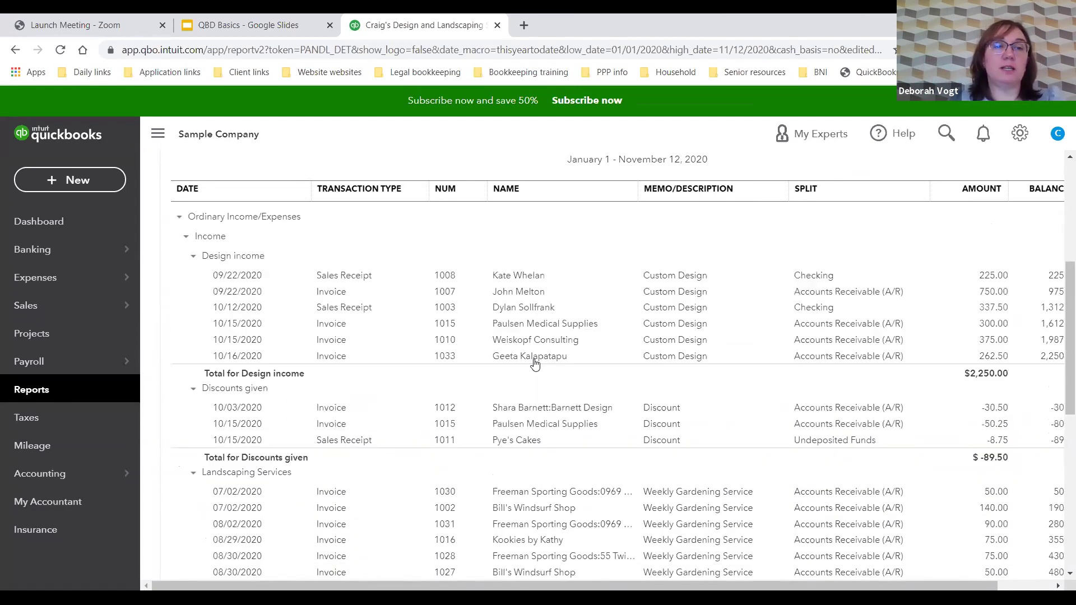
scroll(204, 215, up, 5)
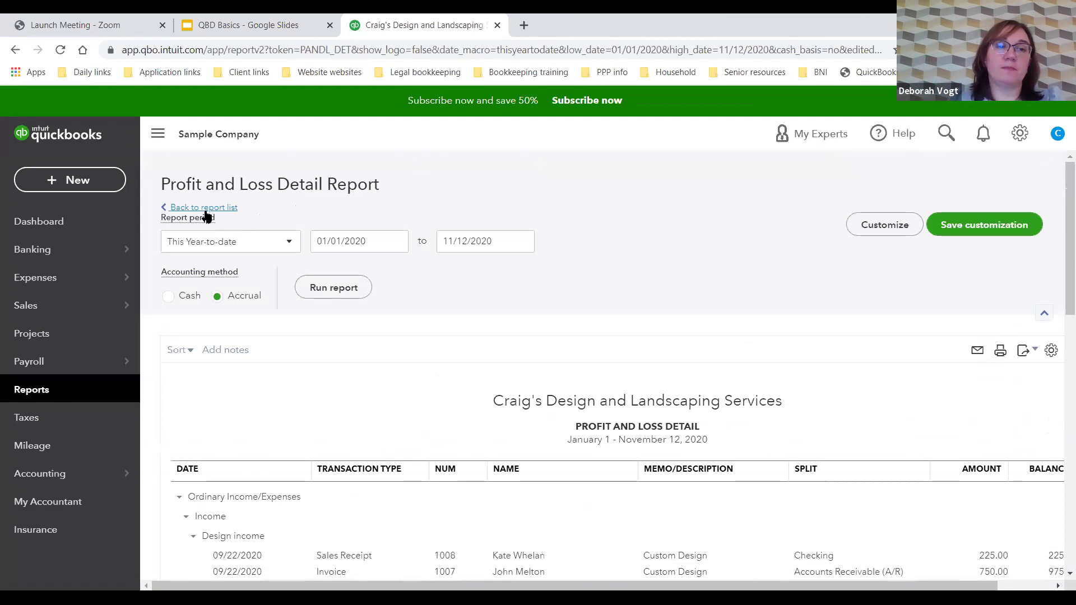
click(205, 210)
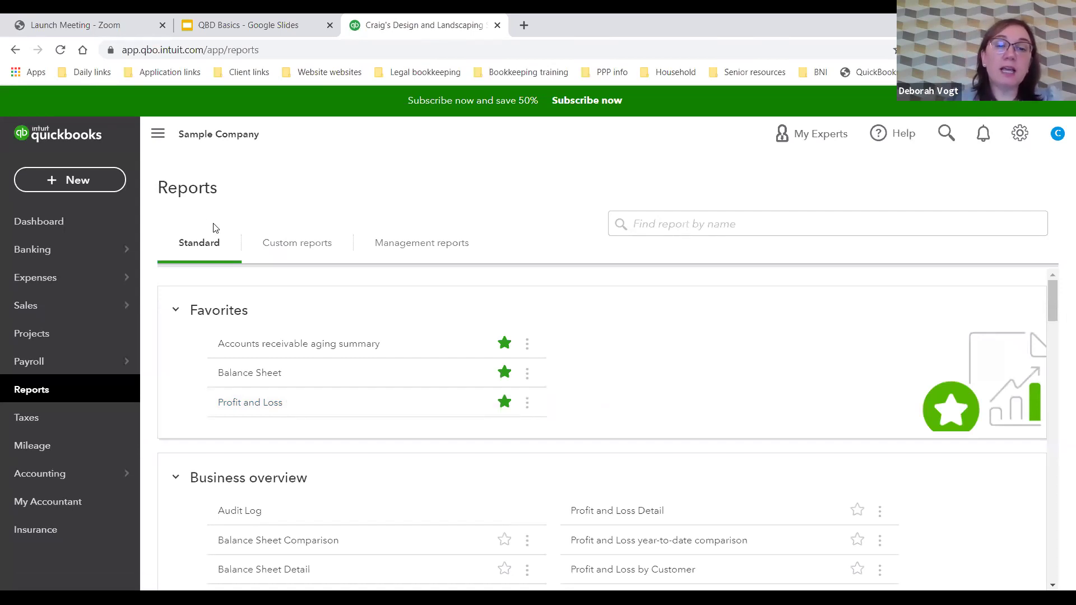
scroll(354, 402, down, 1)
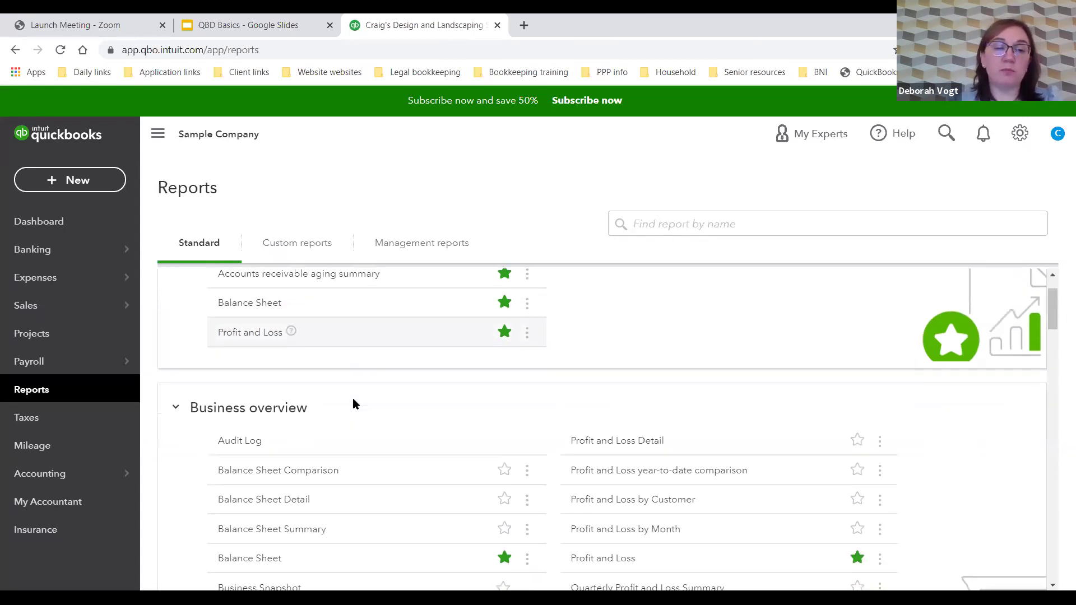
scroll(353, 402, down, 1)
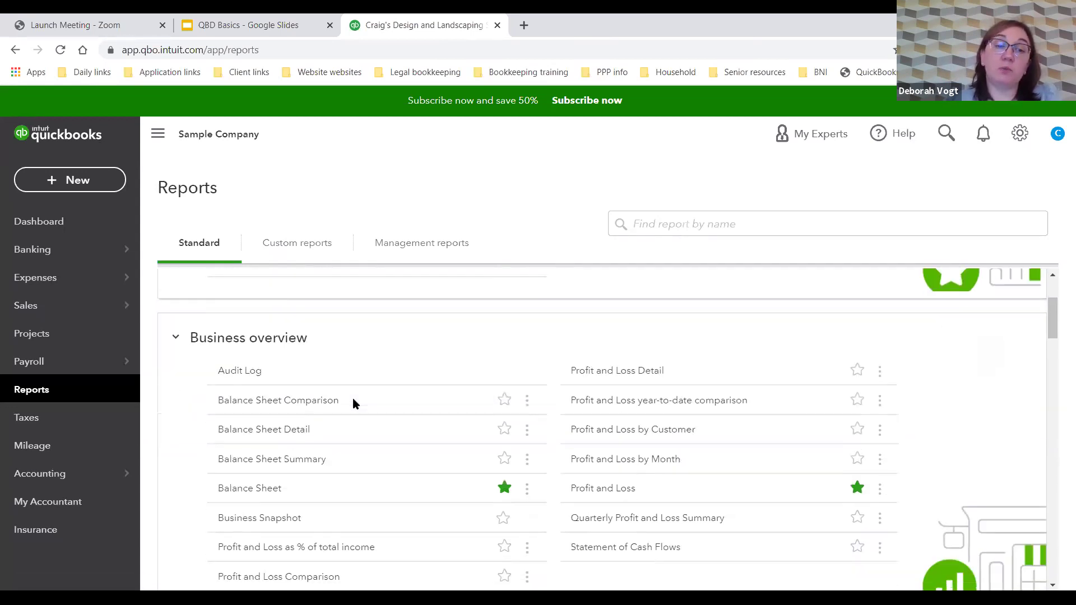
scroll(355, 402, down, 1)
scroll(355, 401, down, 3)
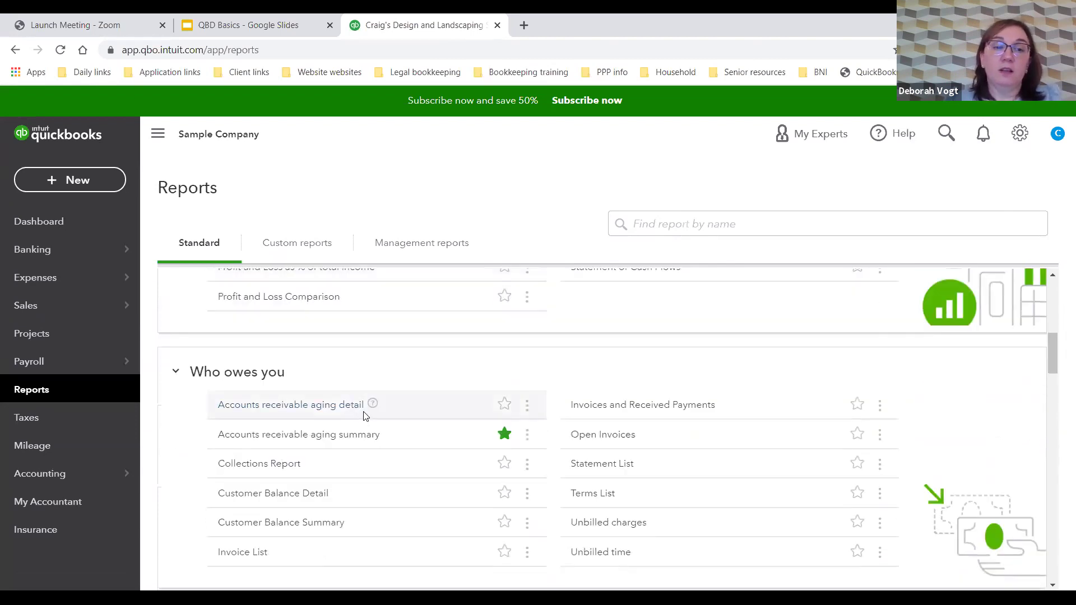
scroll(364, 416, down, 1)
scroll(366, 416, down, 4)
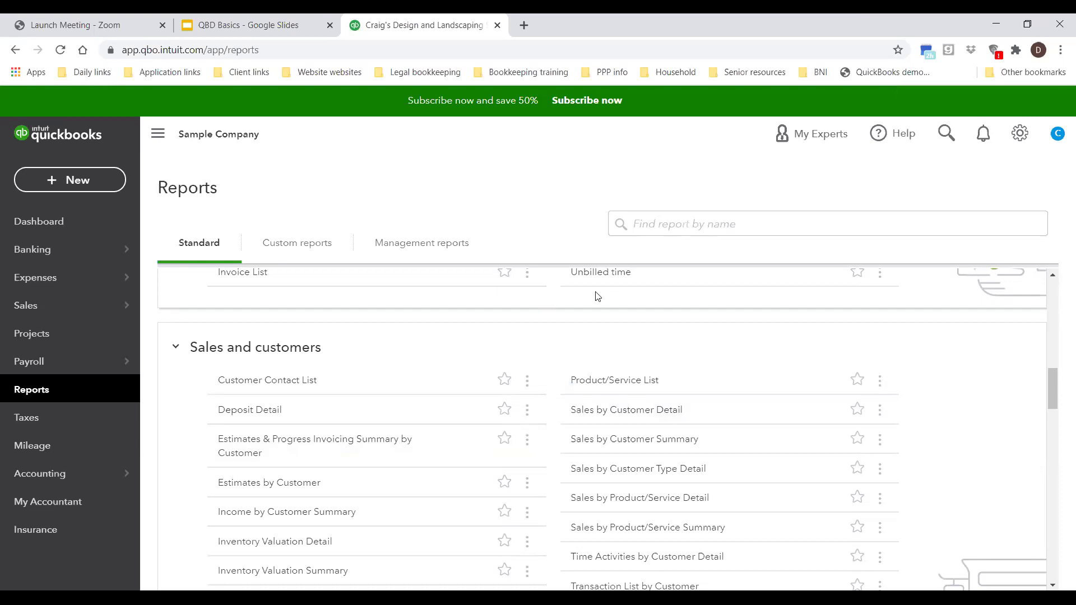
scroll(598, 297, up, 15)
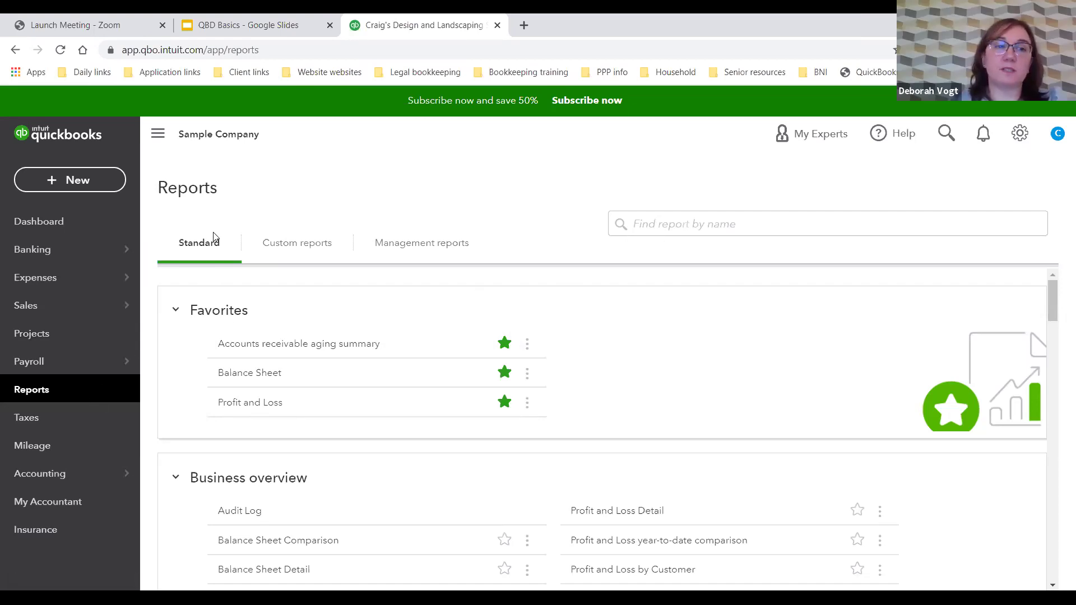
Step: Search report names for 'aud' and open the Audit Log
click(650, 227)
text(quart)
key(BackSpace)
key(BackSpace)
key(BackSpace)
key(BackSpace)
key(BackSpace)
text(aud)
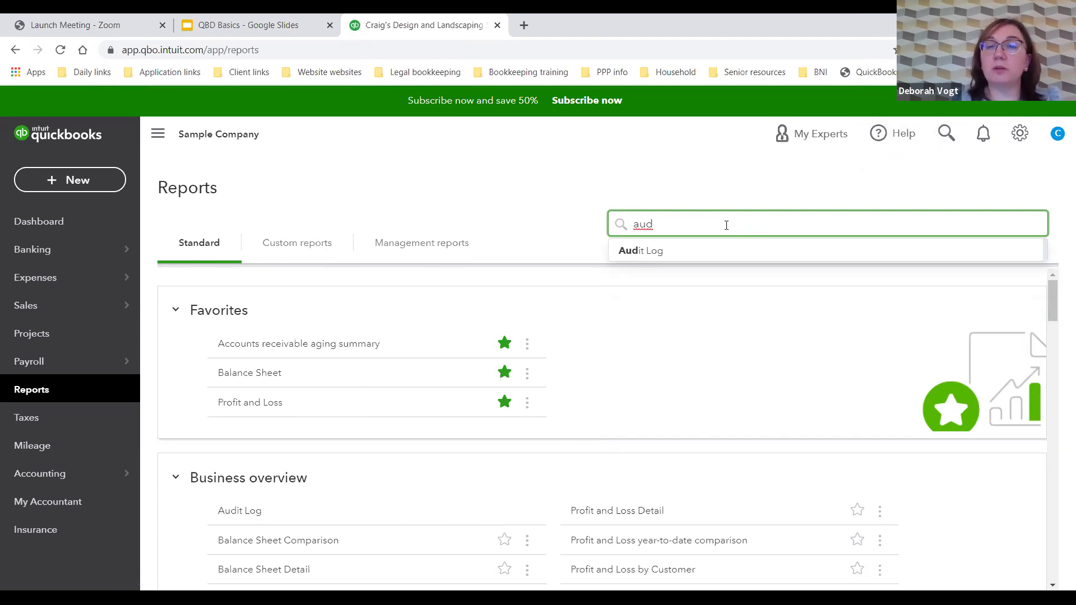
click(663, 255)
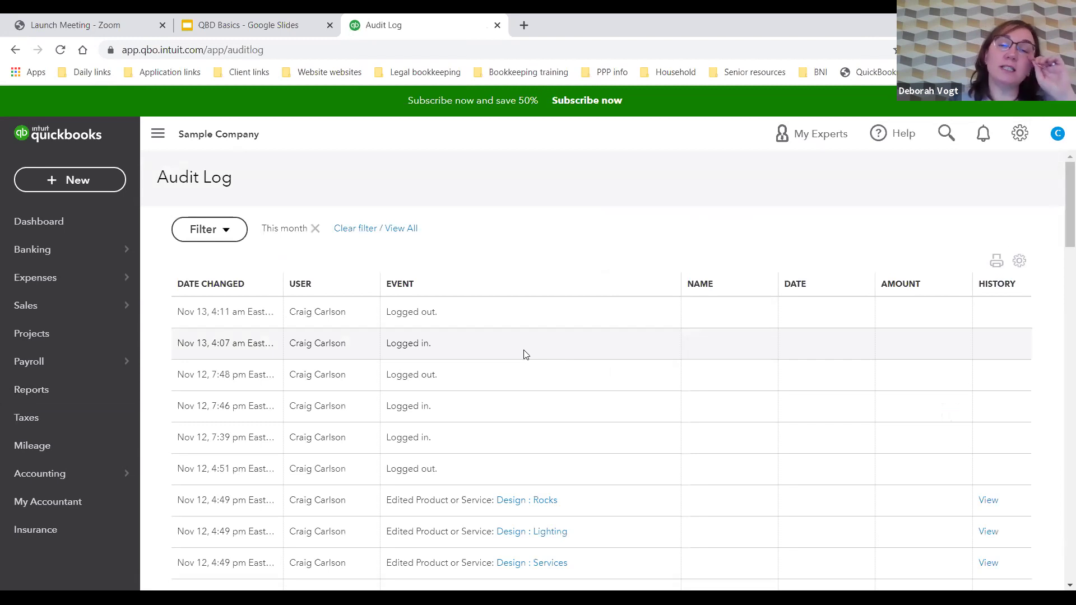
Step: Scroll the log and open the change history of the Design : Rocks product
scroll(521, 340, down, 5)
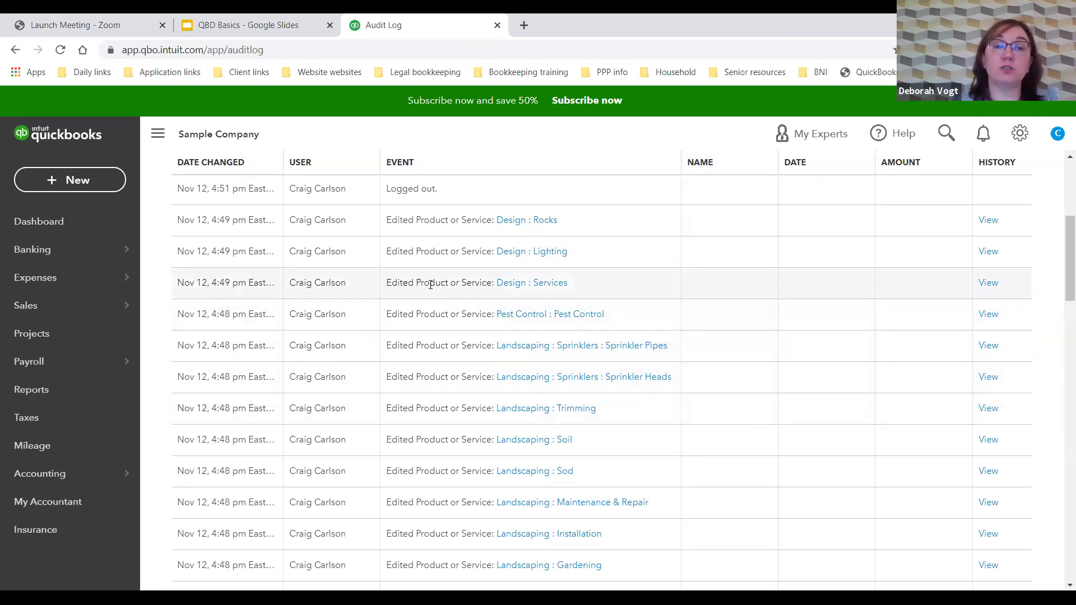
scroll(430, 285, down, 2)
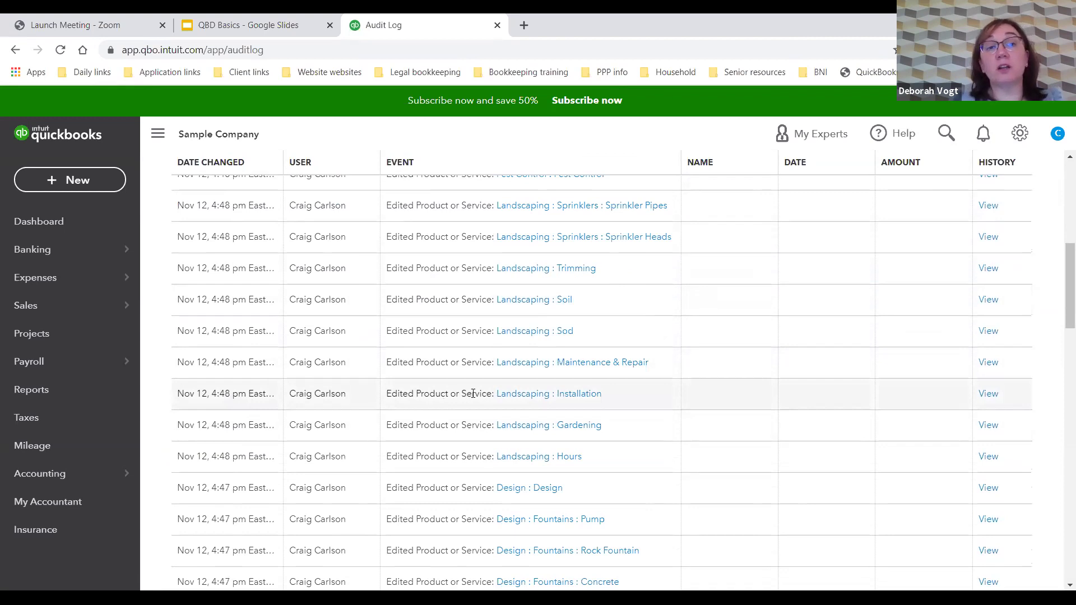
scroll(473, 395, up, 5)
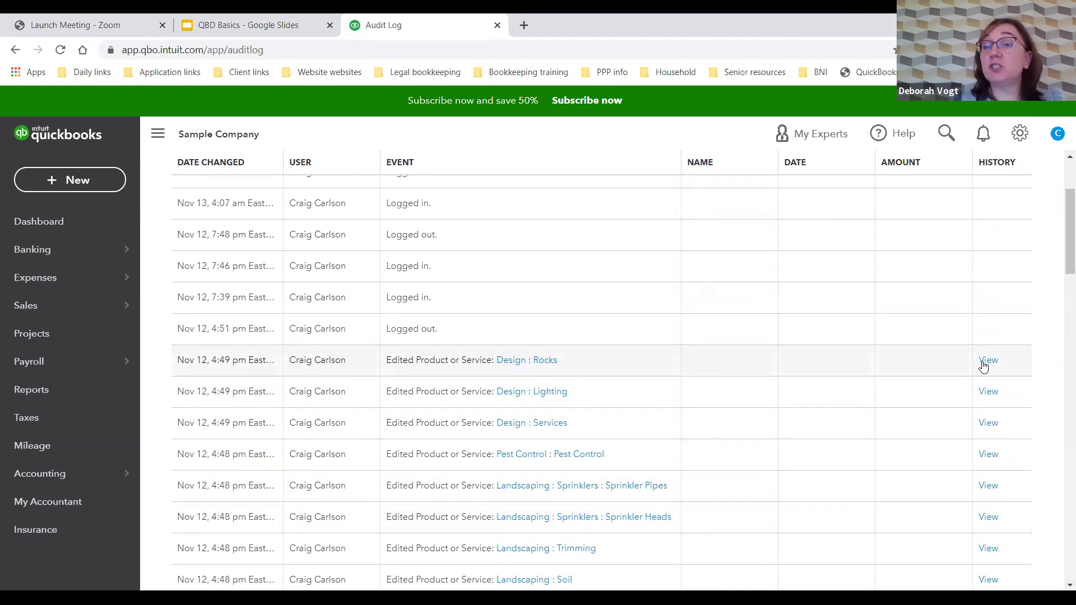
click(987, 364)
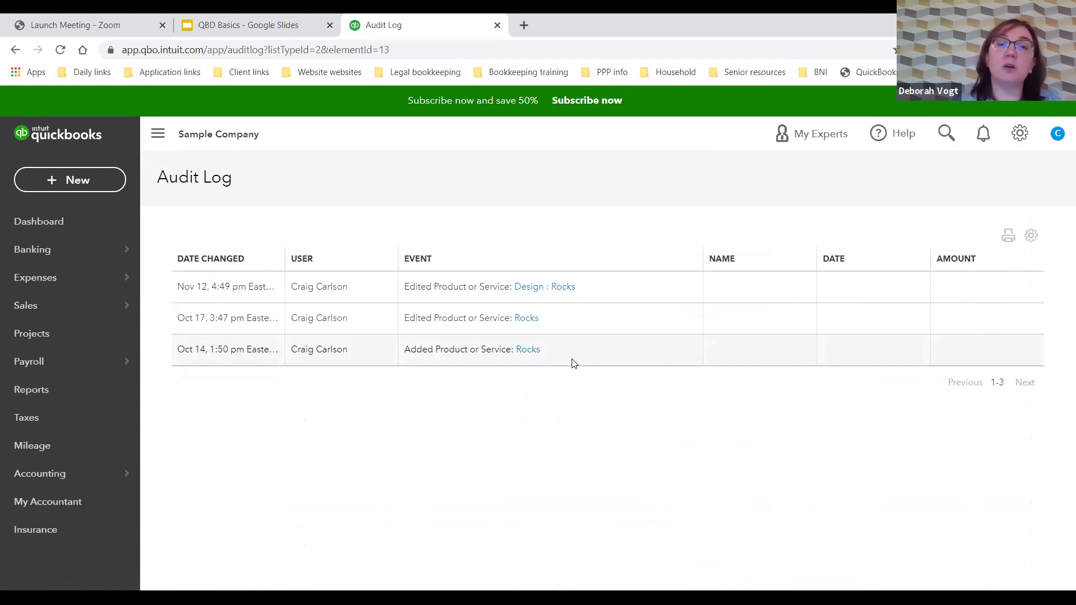
click(54, 396)
click(682, 227)
text(audit)
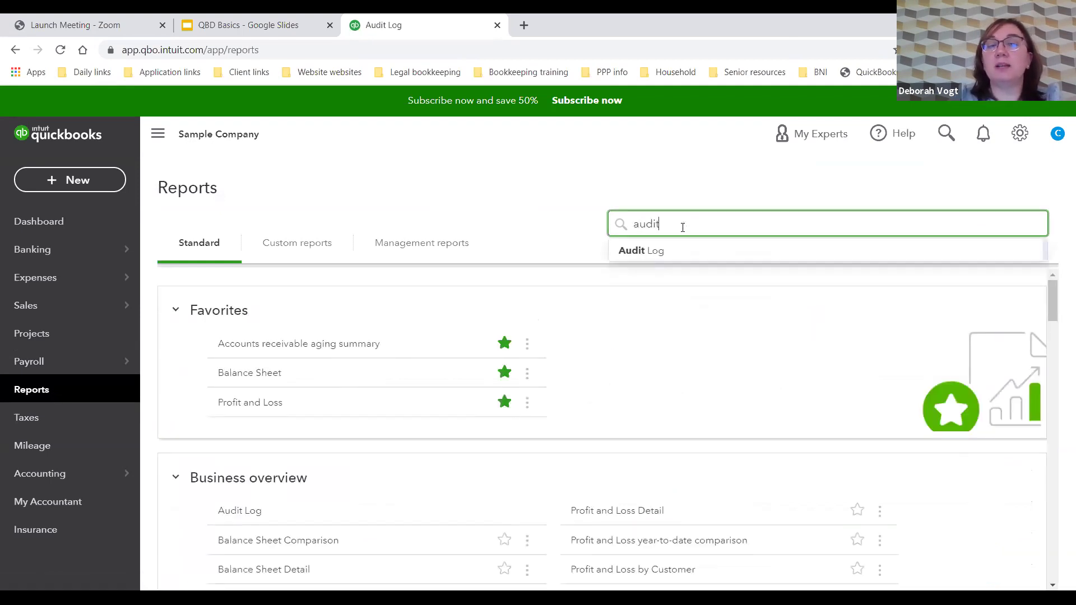
click(694, 253)
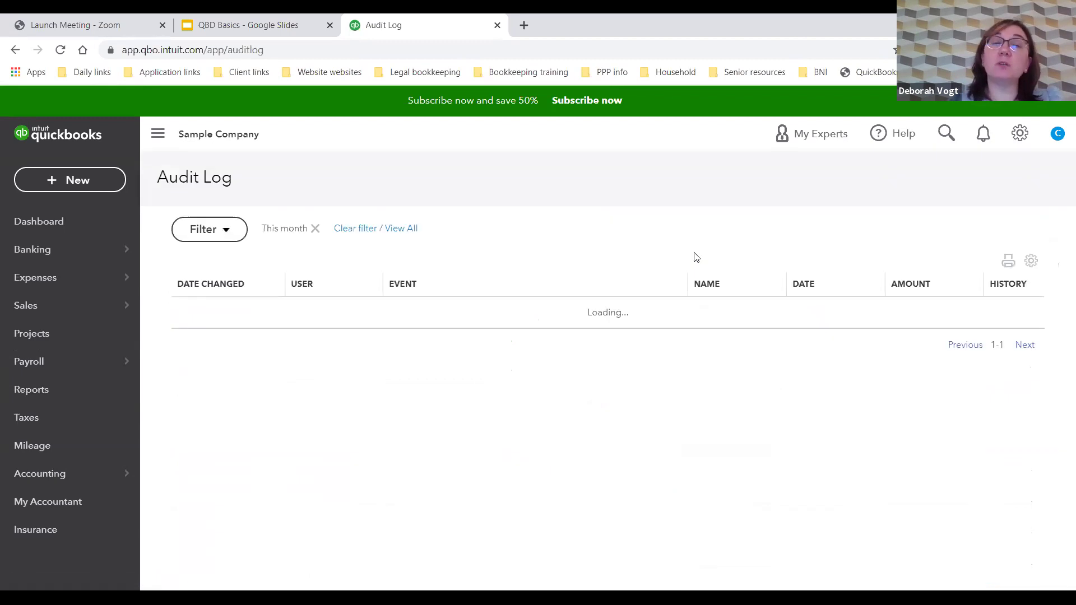
scroll(696, 258, down, 3)
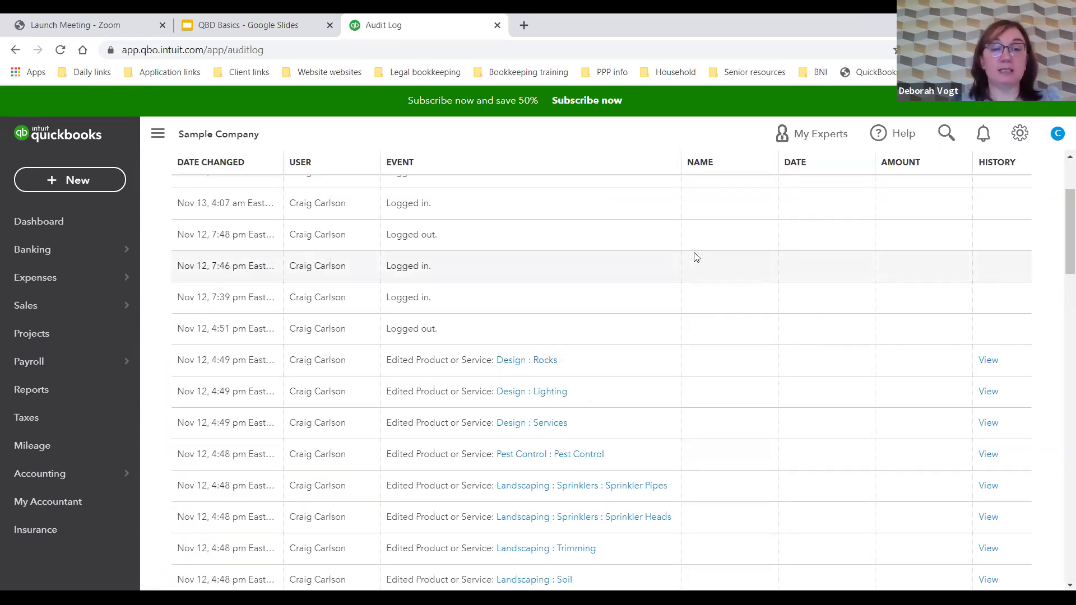
scroll(573, 365, down, 6)
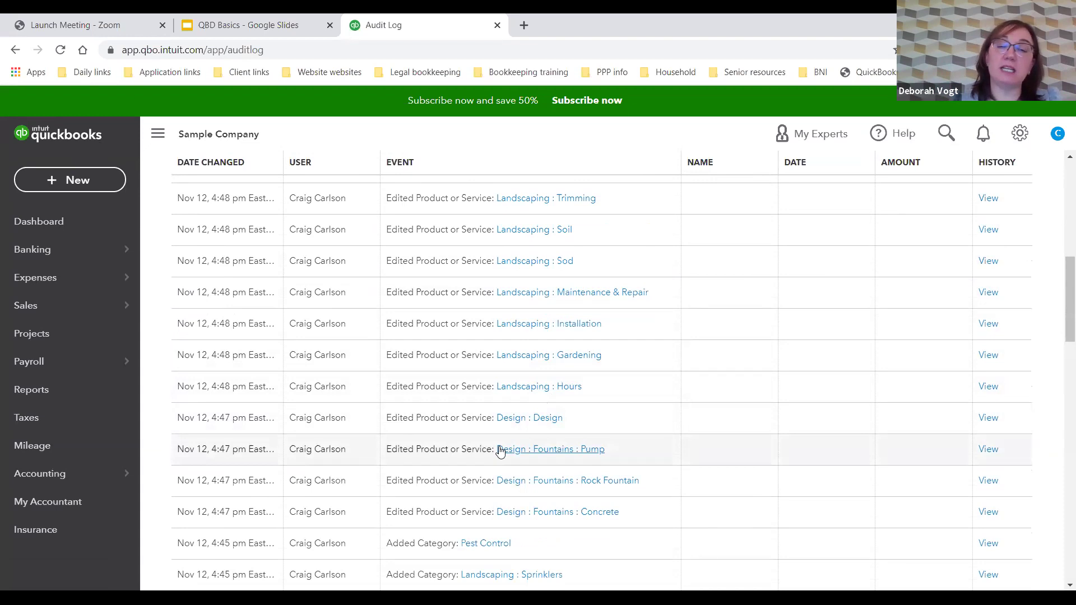
scroll(544, 458, down, 3)
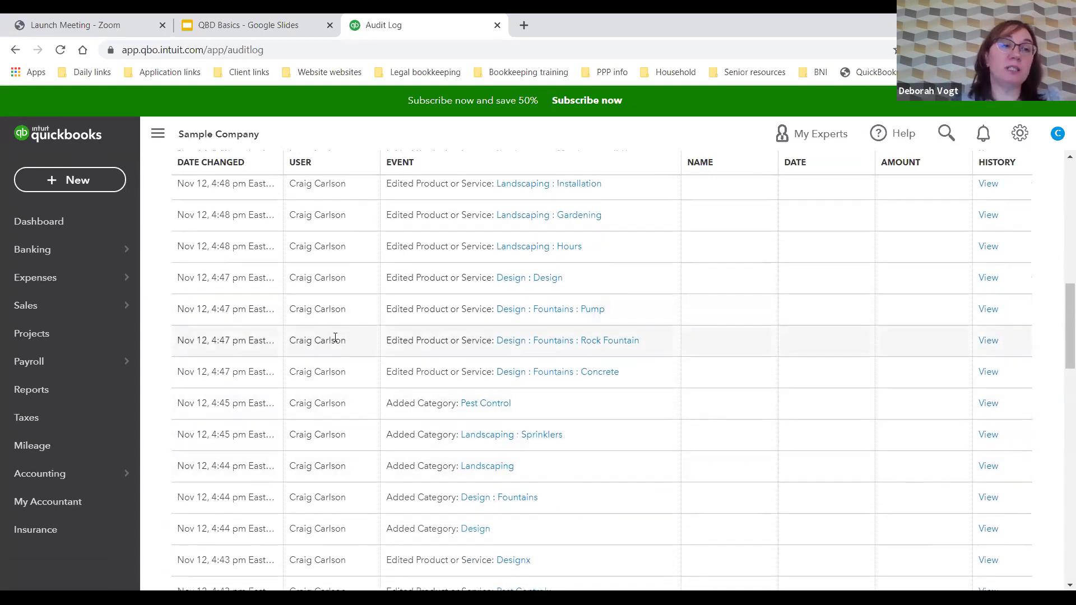
Step: Go from Banking to the Checking register, dismiss its tour, and launch Reconcile
click(78, 255)
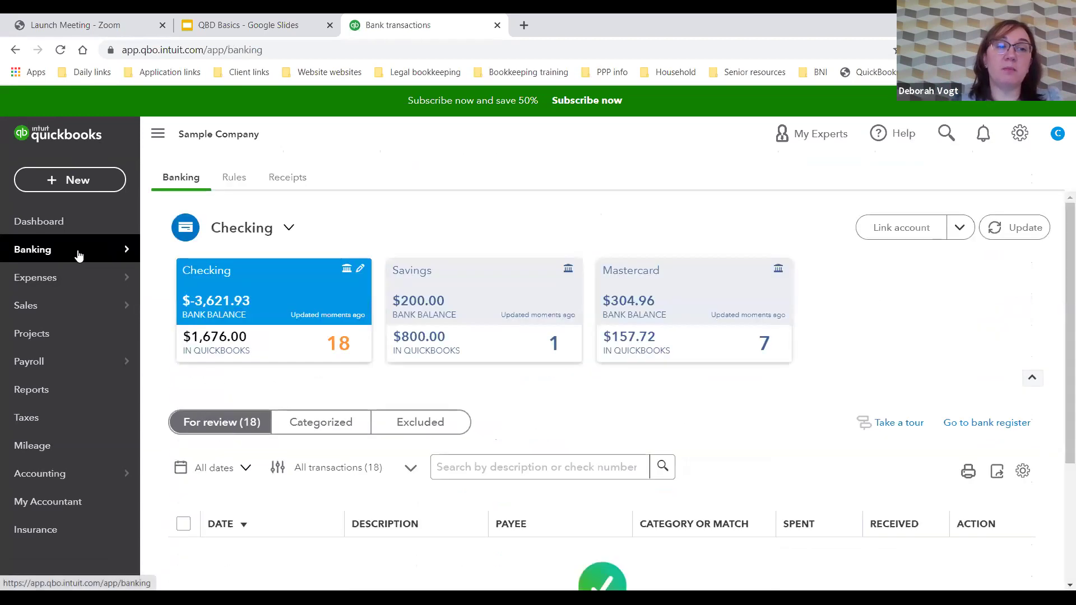
click(987, 426)
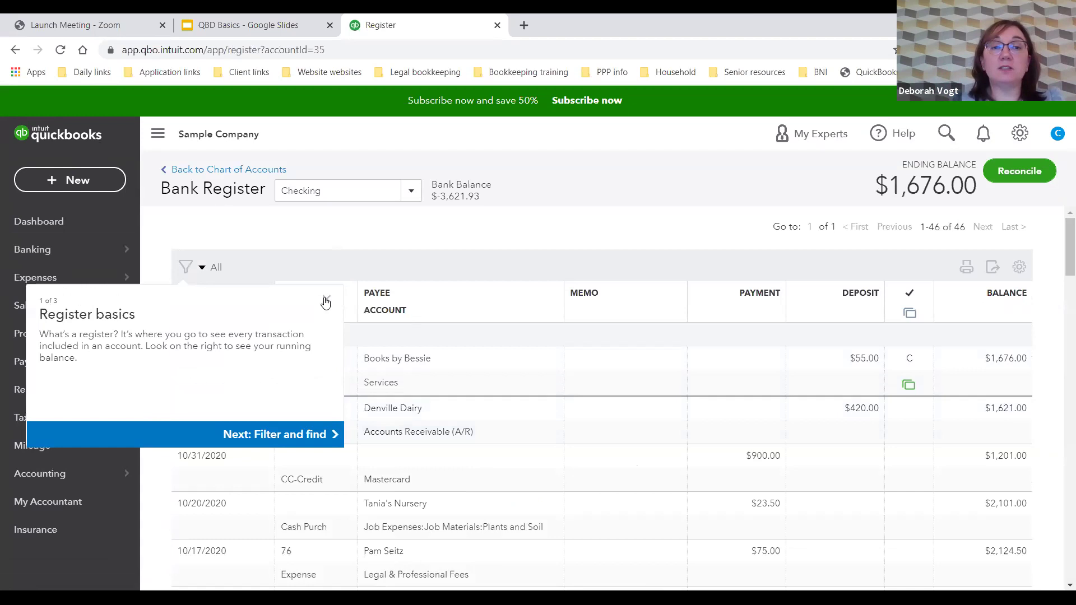
key(Escape)
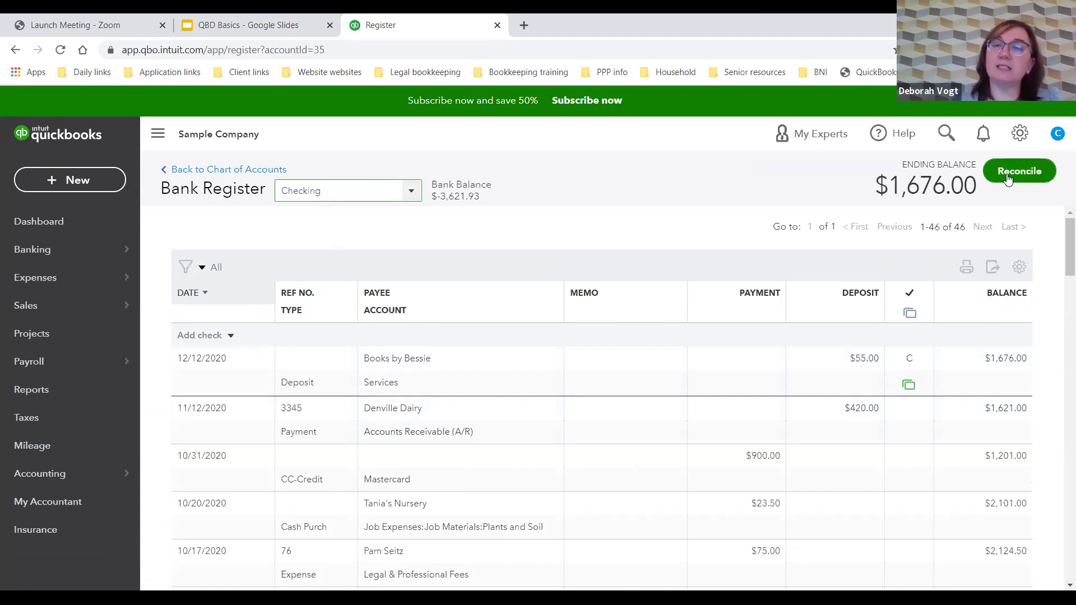
click(1007, 179)
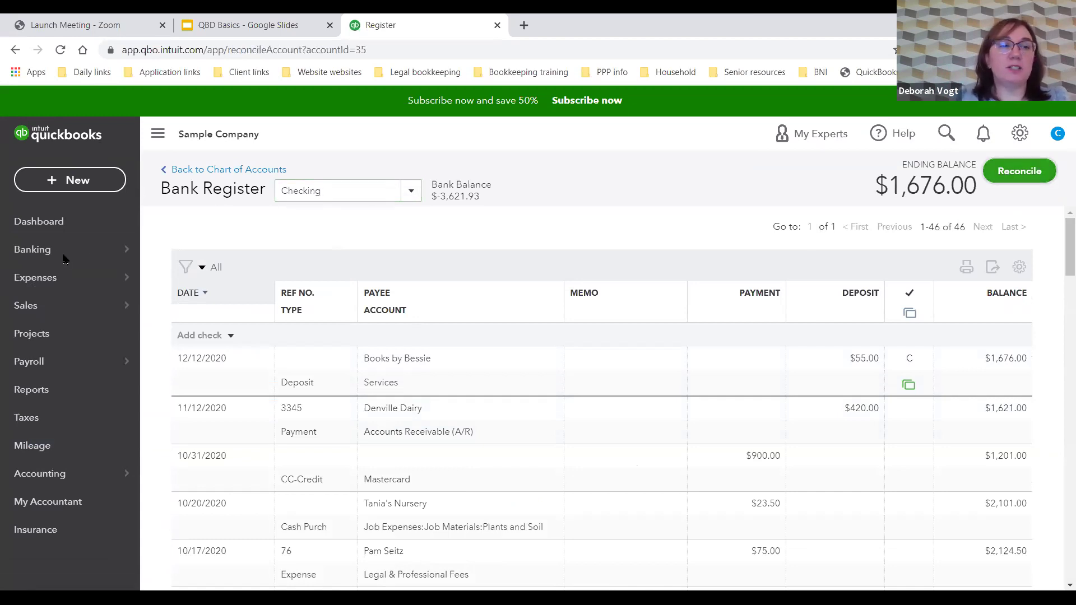
click(47, 255)
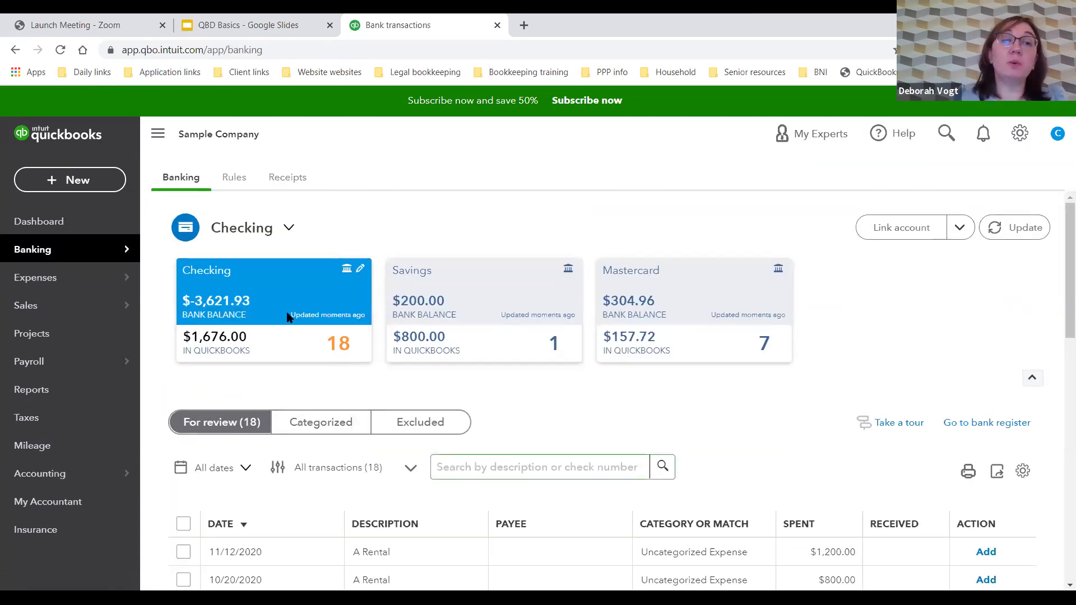
click(977, 430)
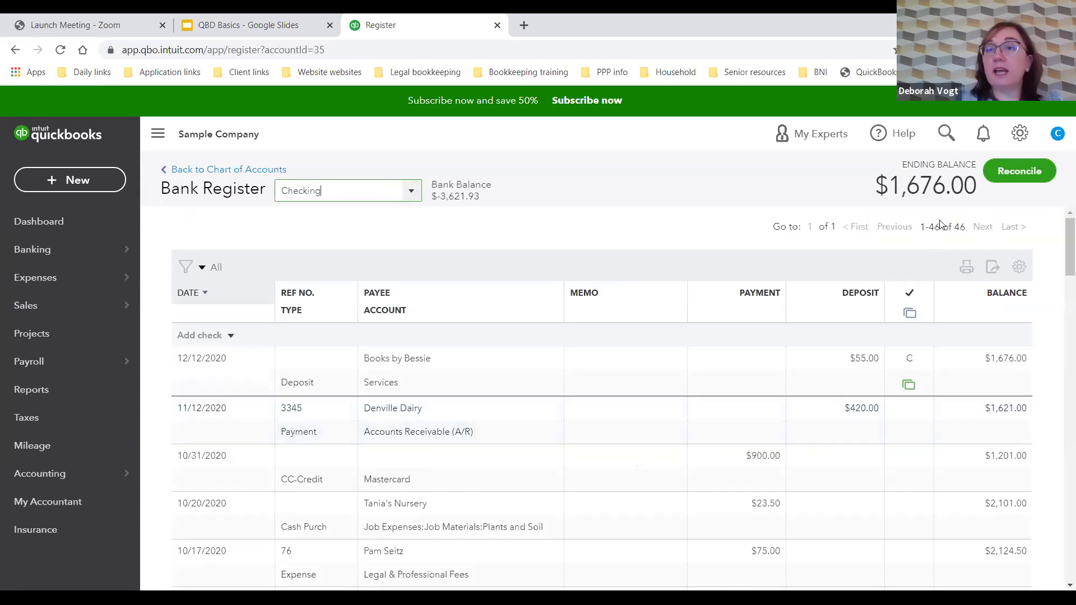
click(1012, 173)
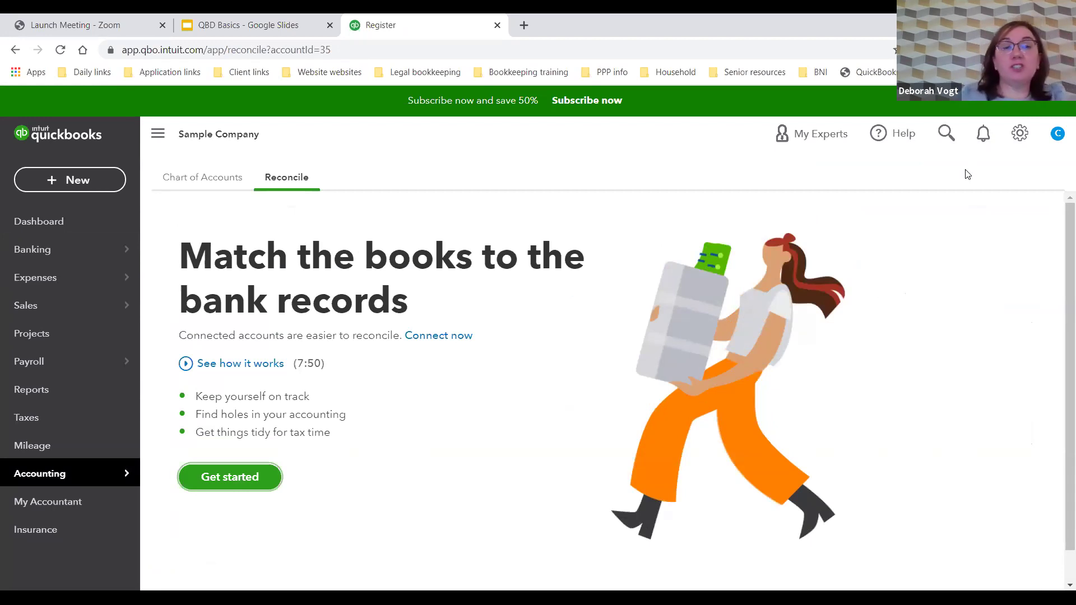
click(228, 479)
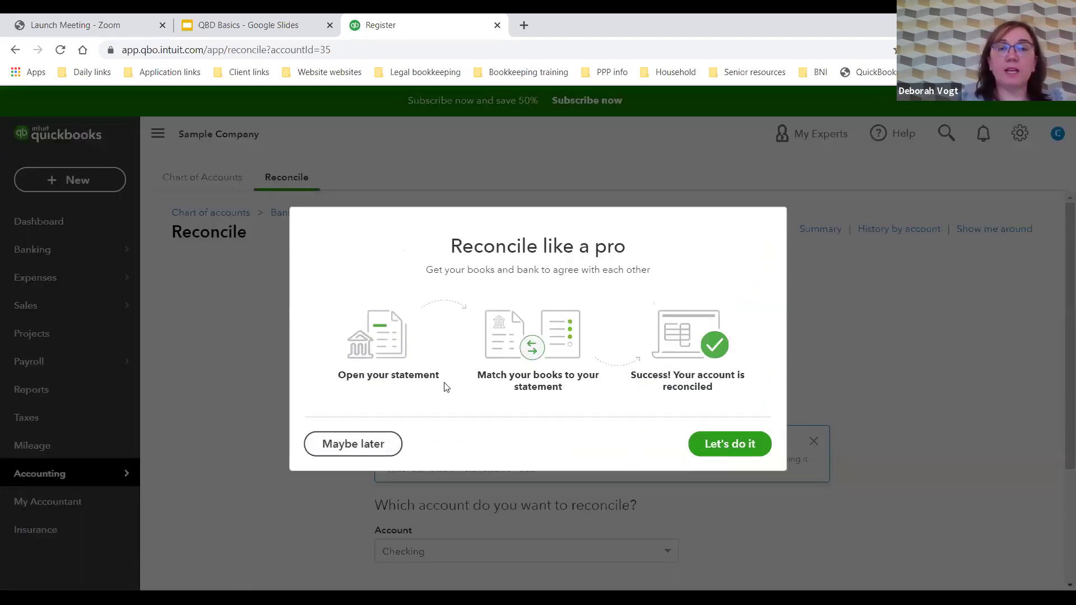
Step: Dismiss the reconciliation intro and tips and keep Checking as the account
click(723, 447)
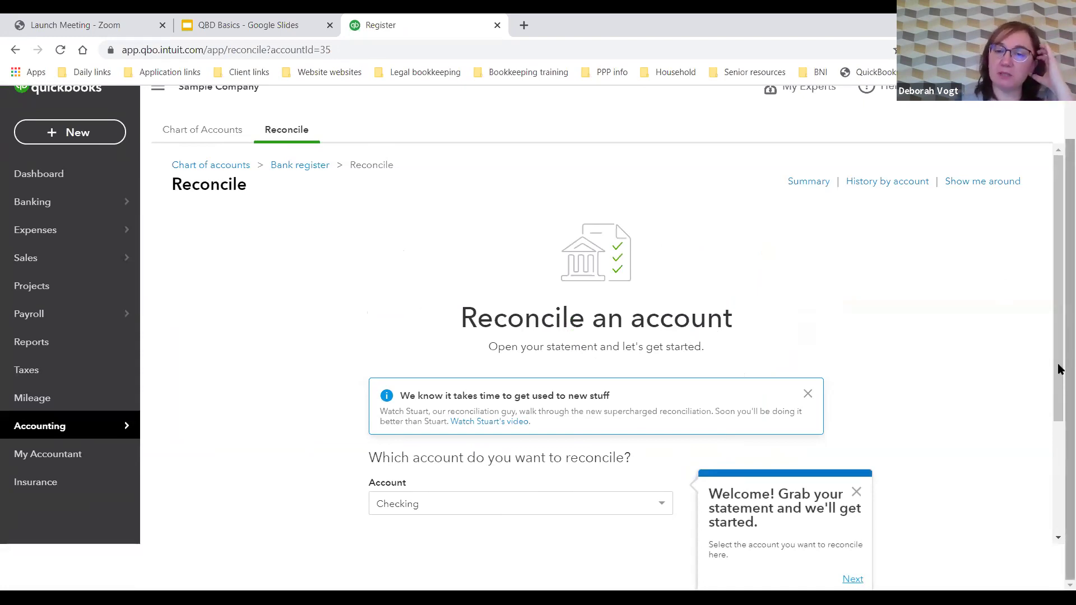
click(857, 495)
scroll(768, 392, down, 3)
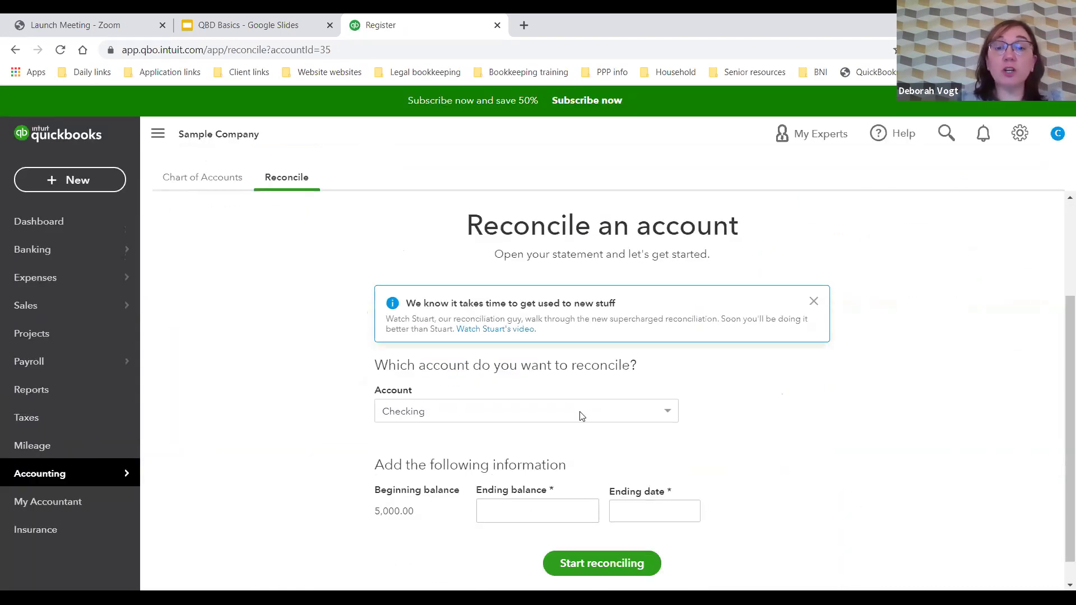
click(580, 413)
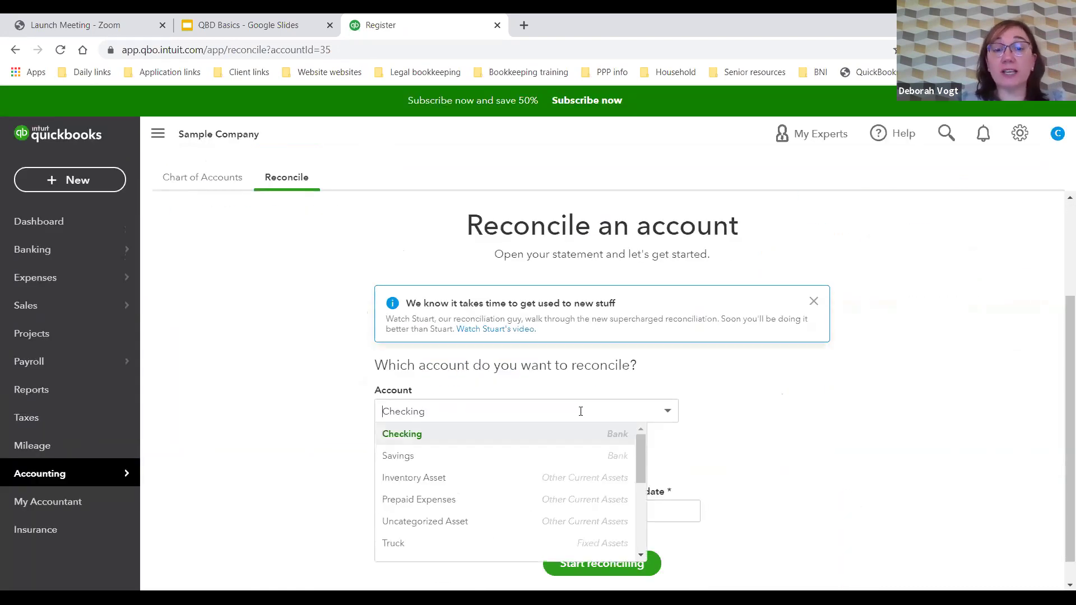
click(550, 435)
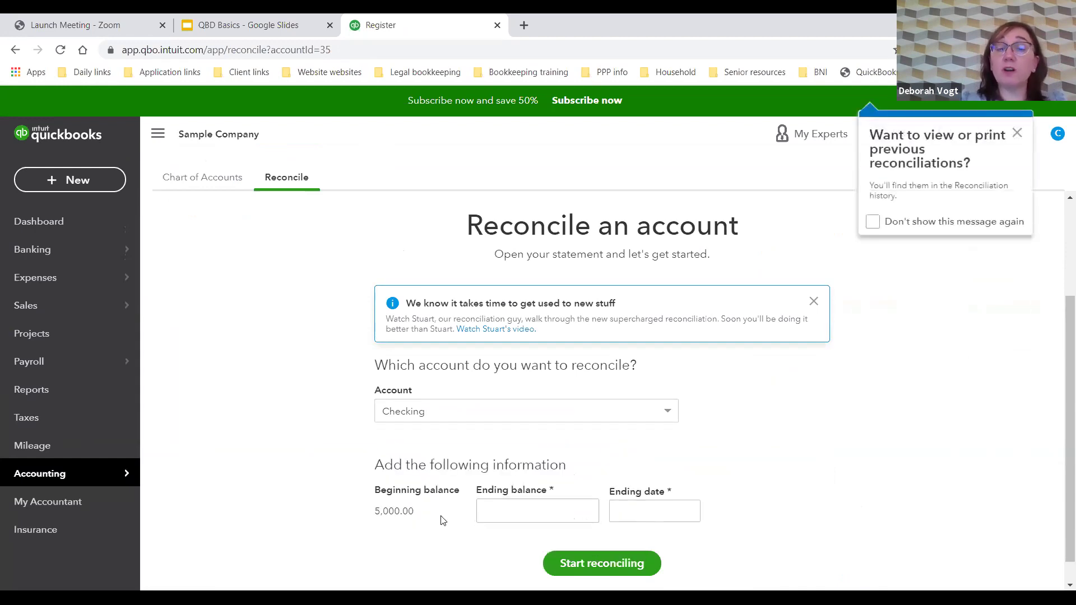
Step: Enter ending balance 6,250.00 and ending date 10/31/2020, then start reconciling
click(498, 511)
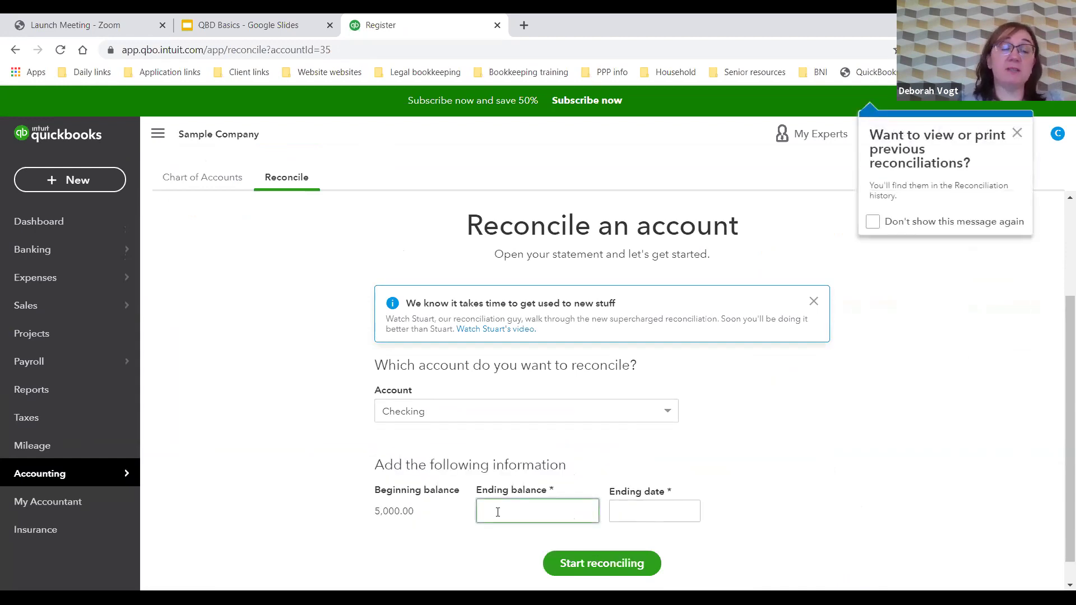
text(6250)
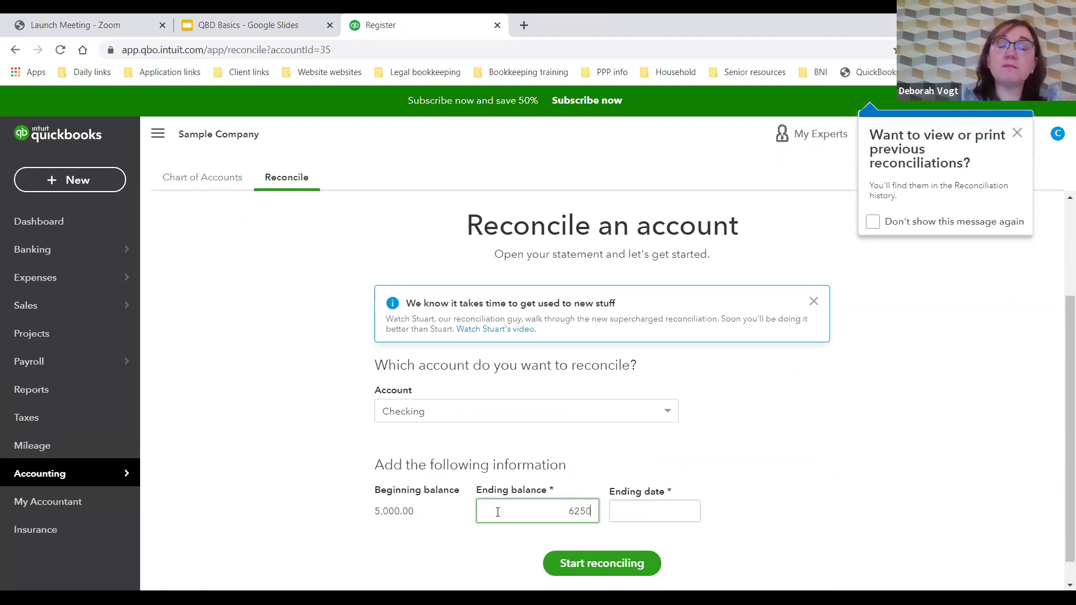
click(644, 511)
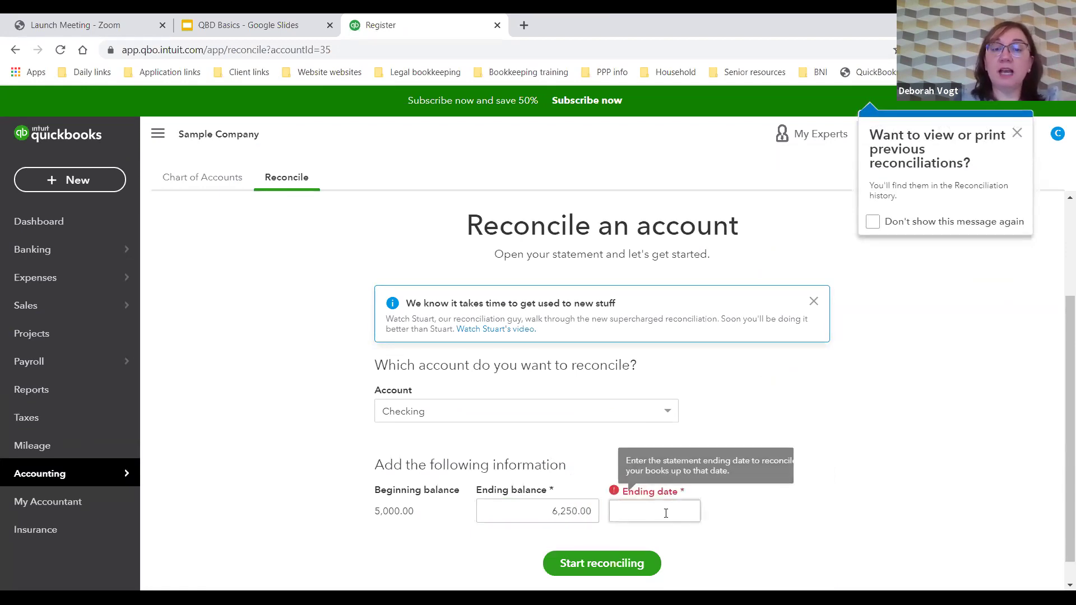
click(688, 511)
click(623, 335)
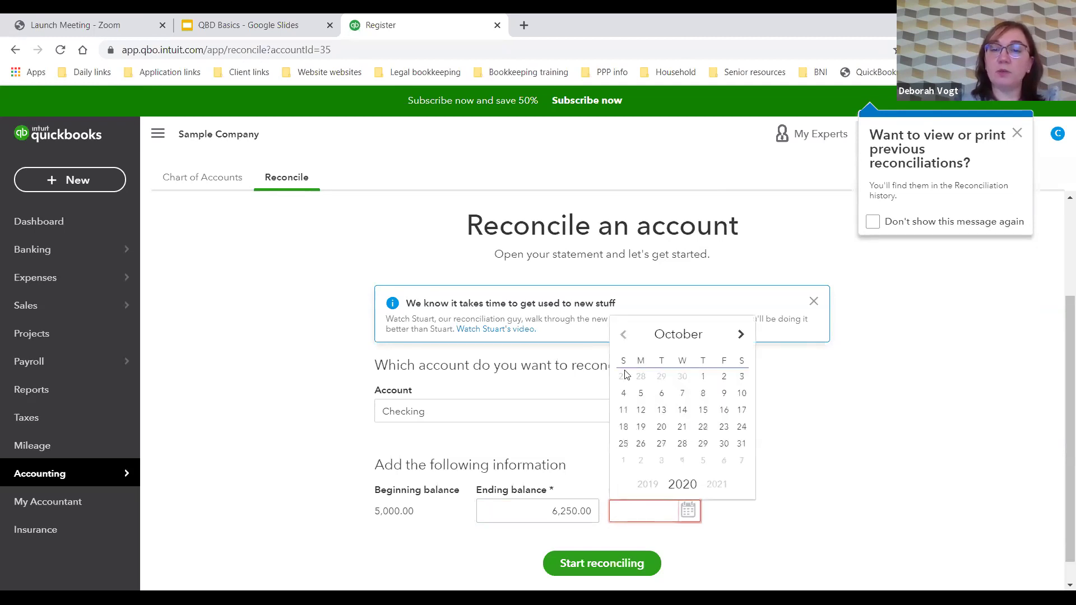
click(741, 445)
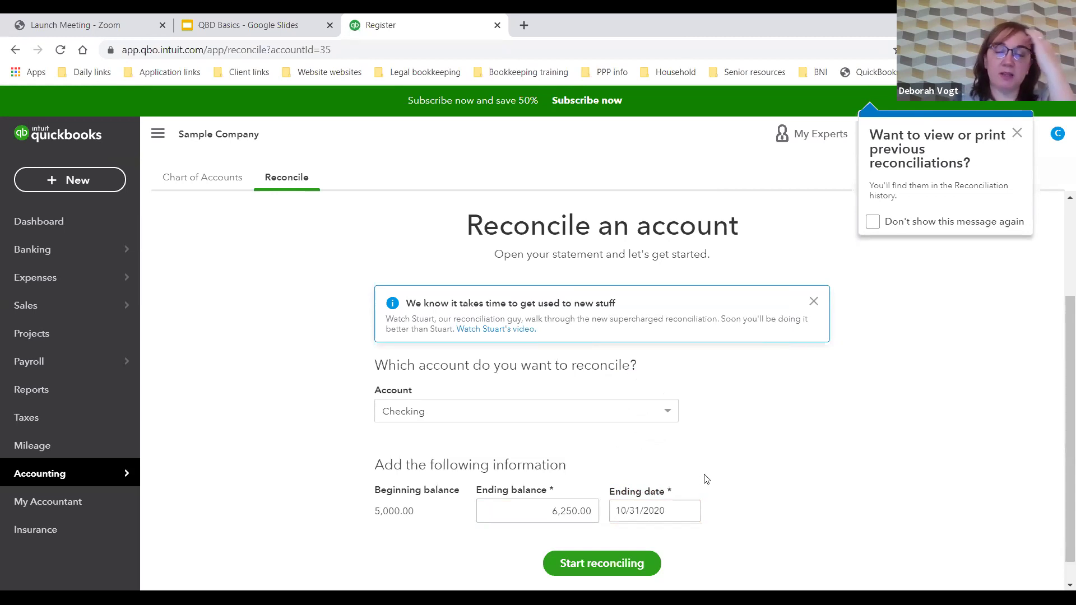
scroll(705, 477, down, 1)
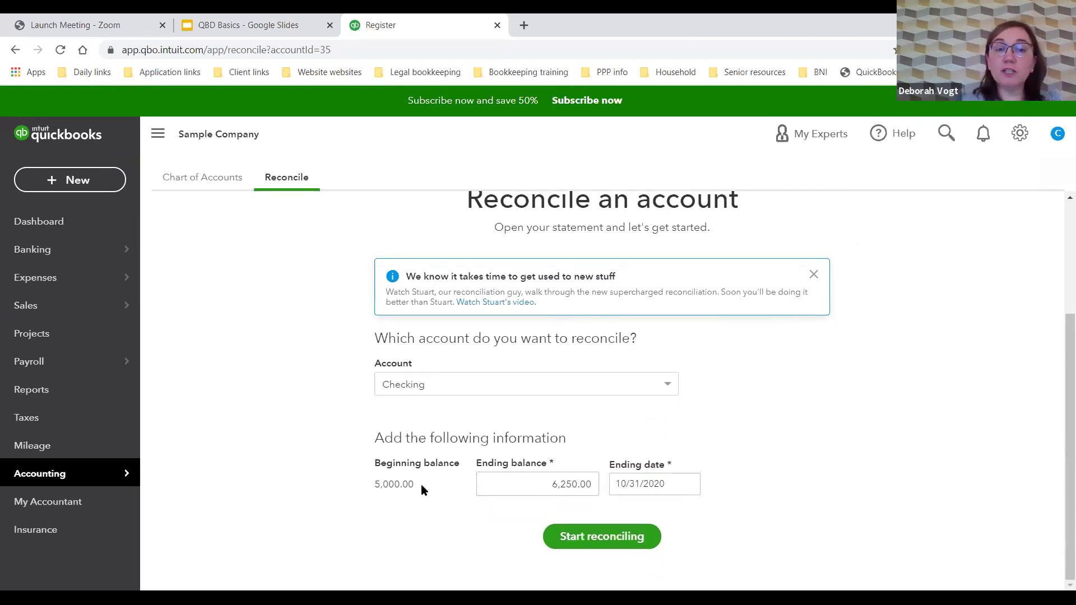
click(598, 535)
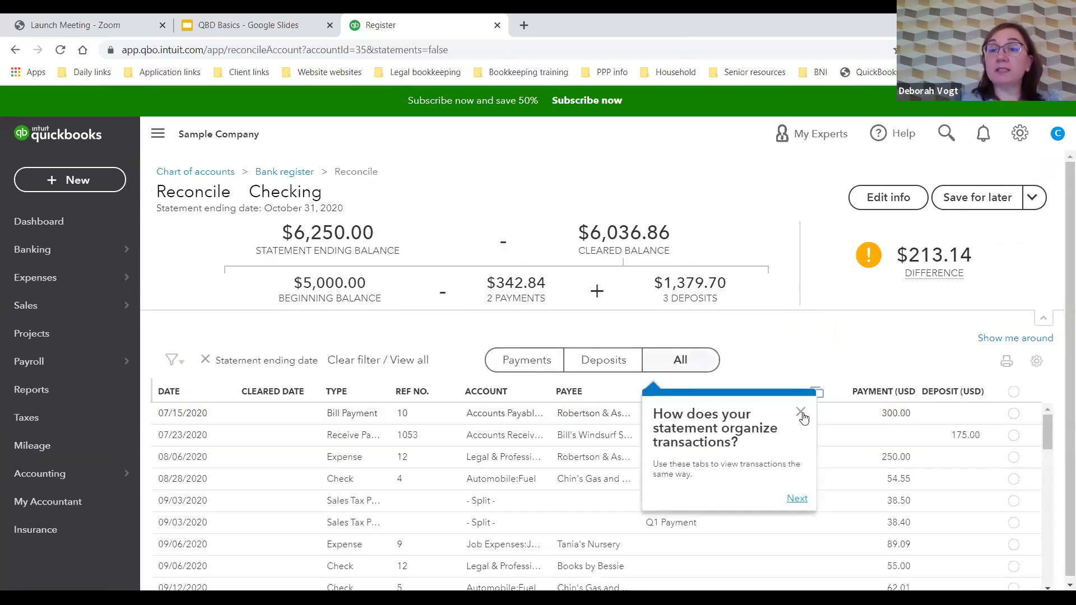
Step: Dismiss the three reconciliation tips about statement organization and review space
click(801, 412)
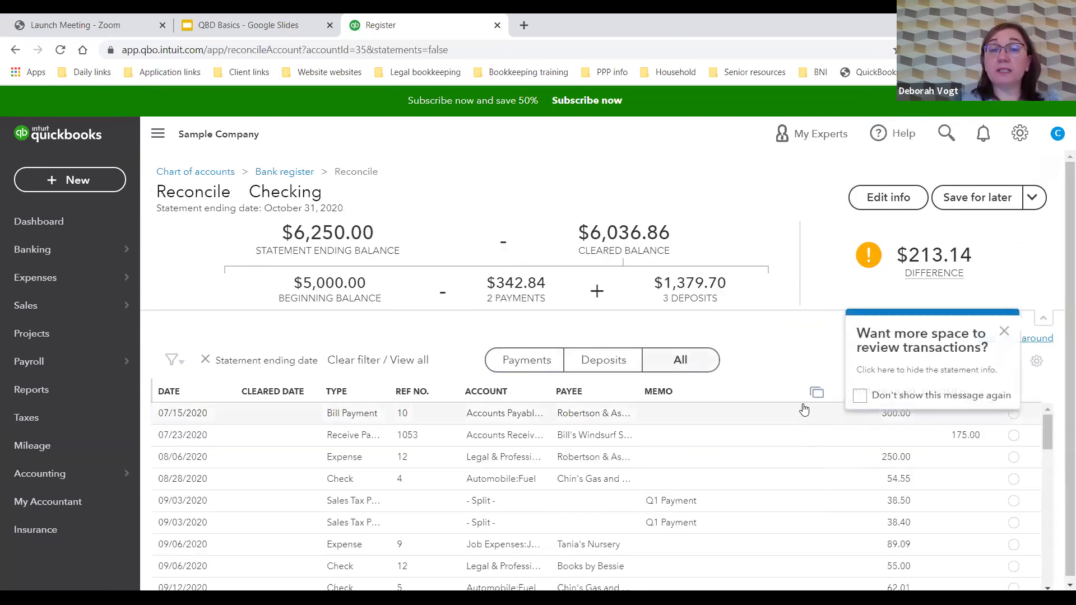
click(1001, 332)
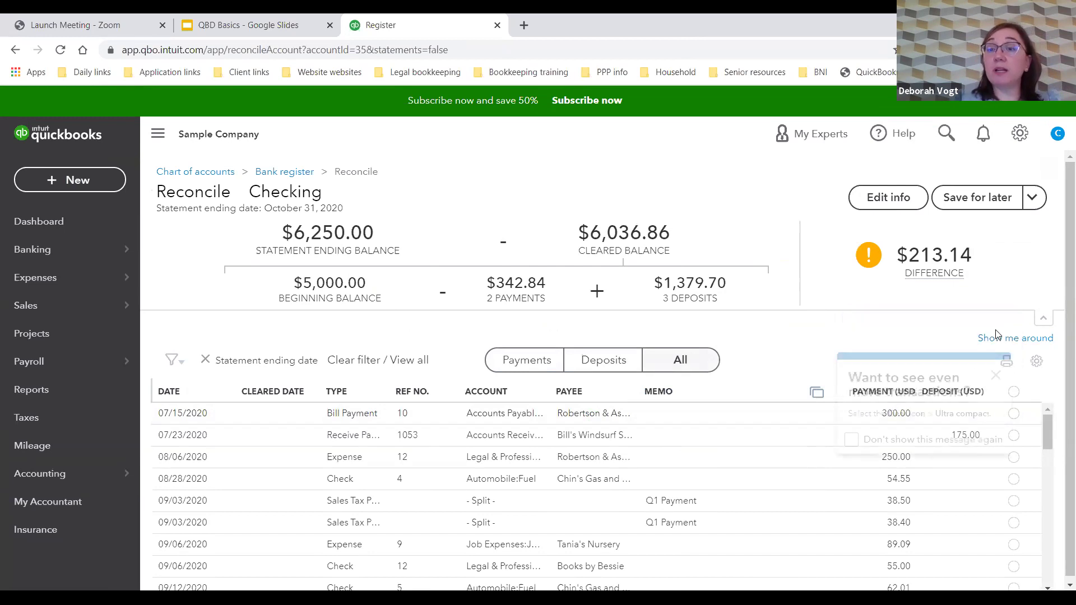
click(996, 376)
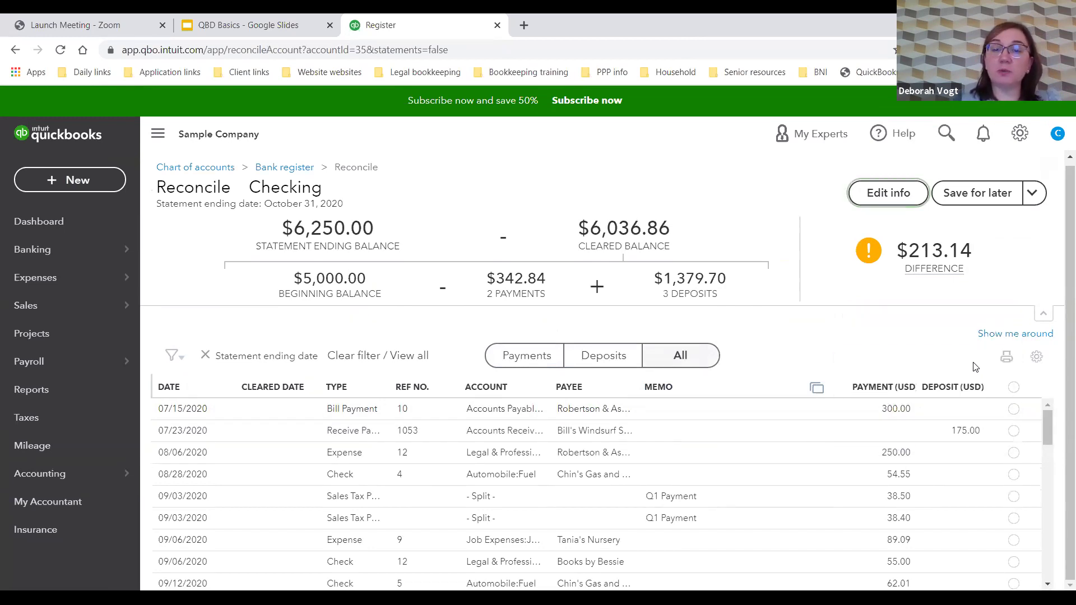
scroll(960, 435, down, 5)
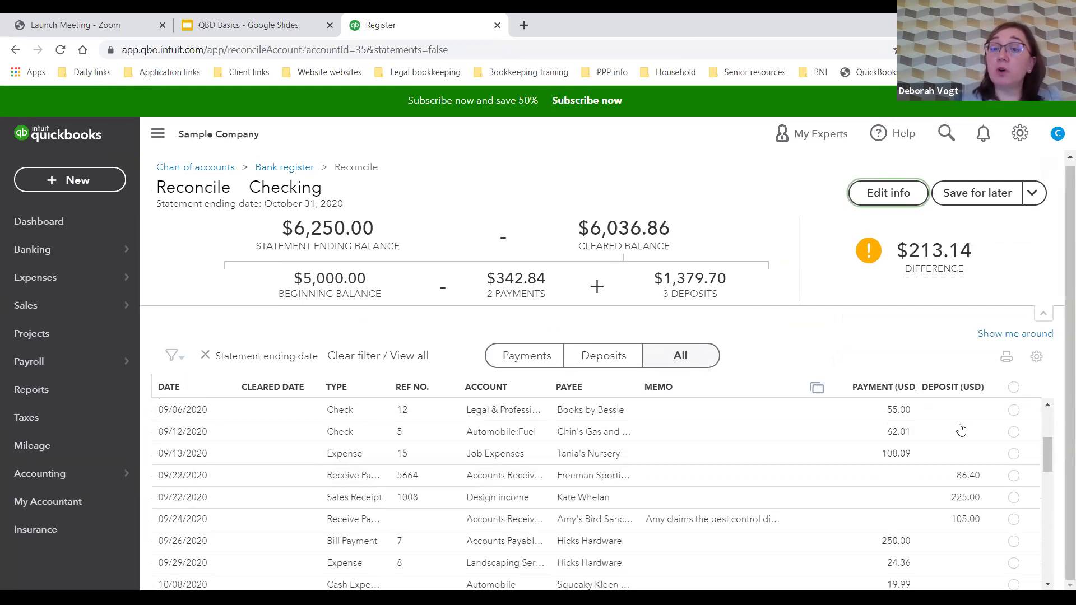
scroll(959, 430, up, 5)
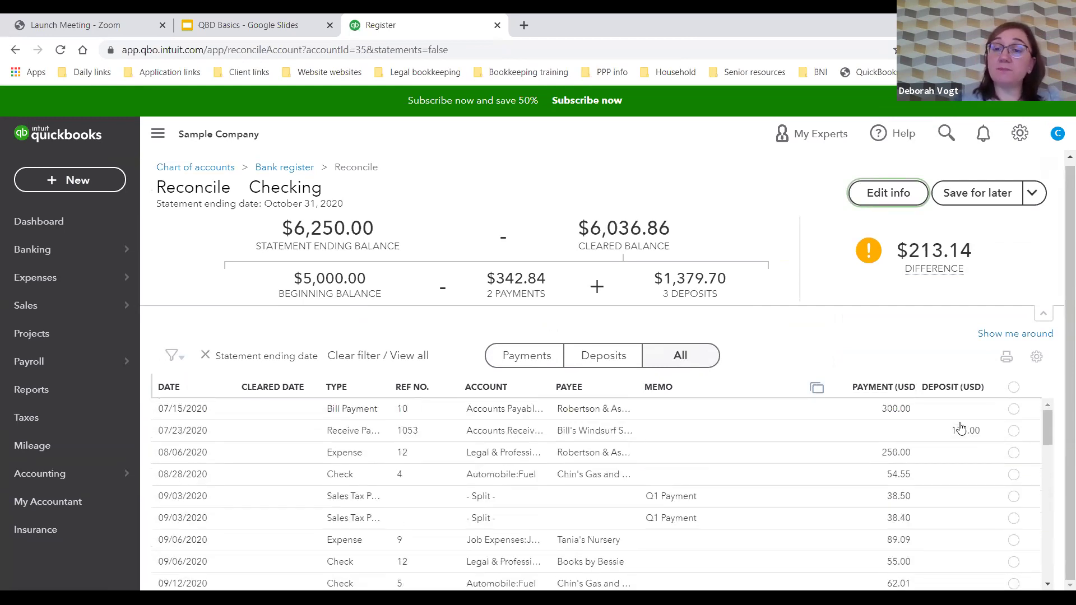
Step: Mark the five 07/15–09/03/2020 transactions as cleared, then go to the Dashboard
click(1014, 409)
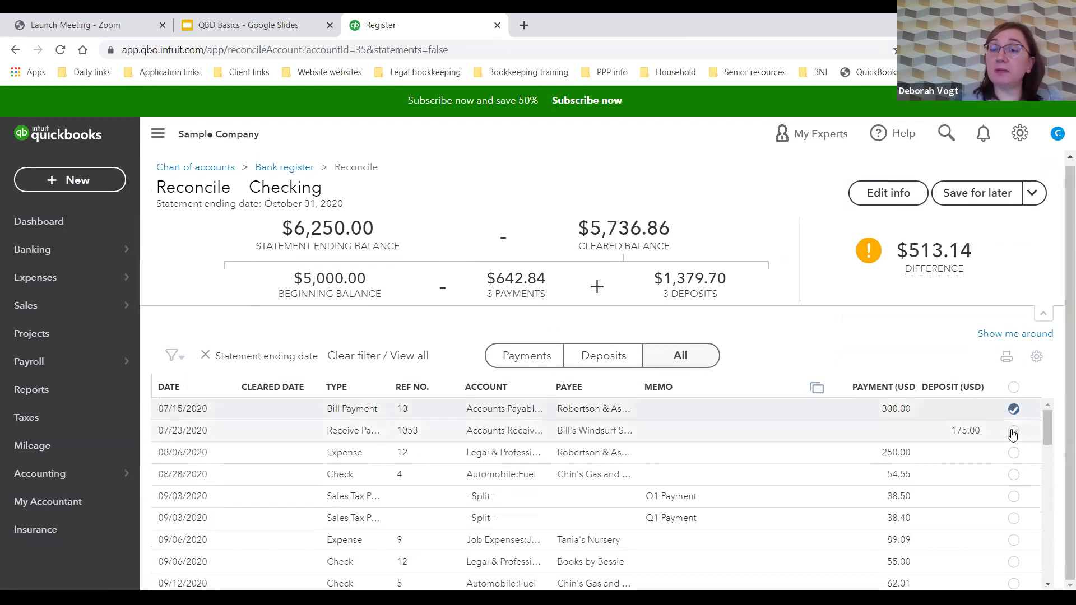
click(1014, 431)
click(1013, 452)
click(1014, 475)
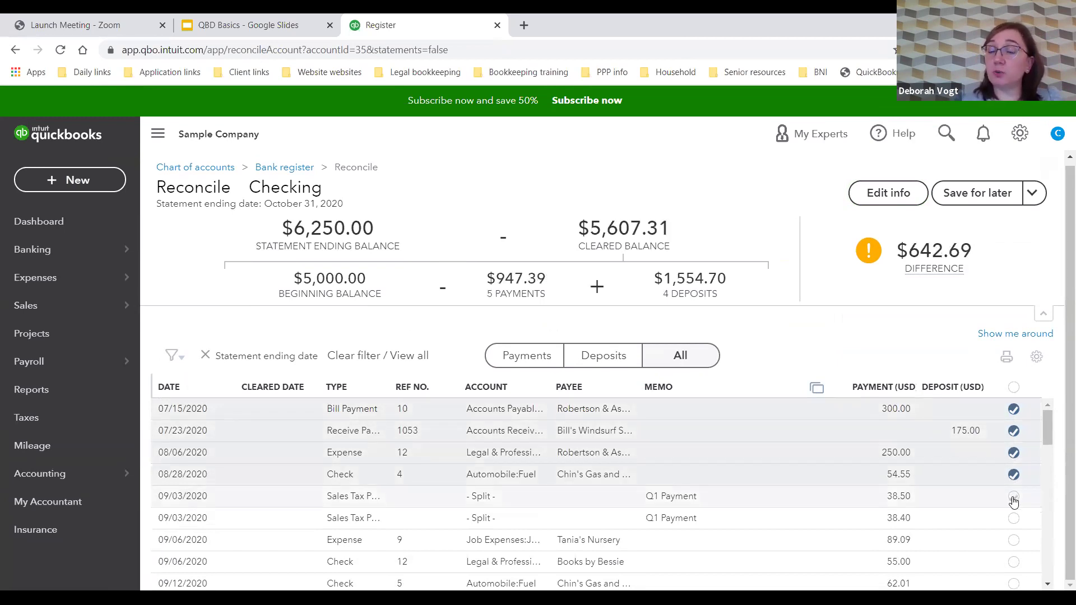
click(1014, 497)
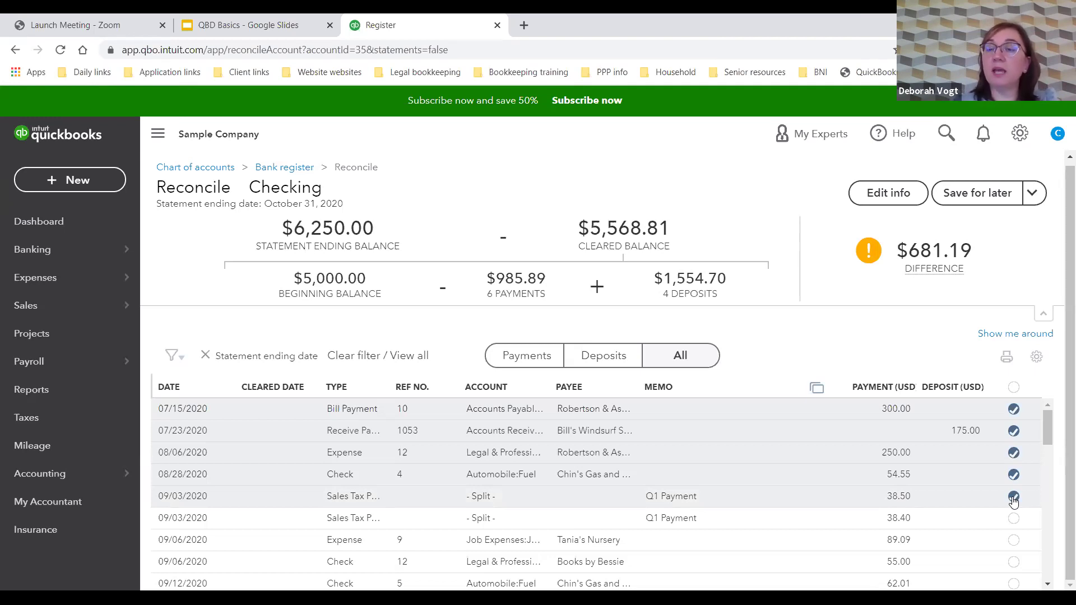
mouse_move(928, 220)
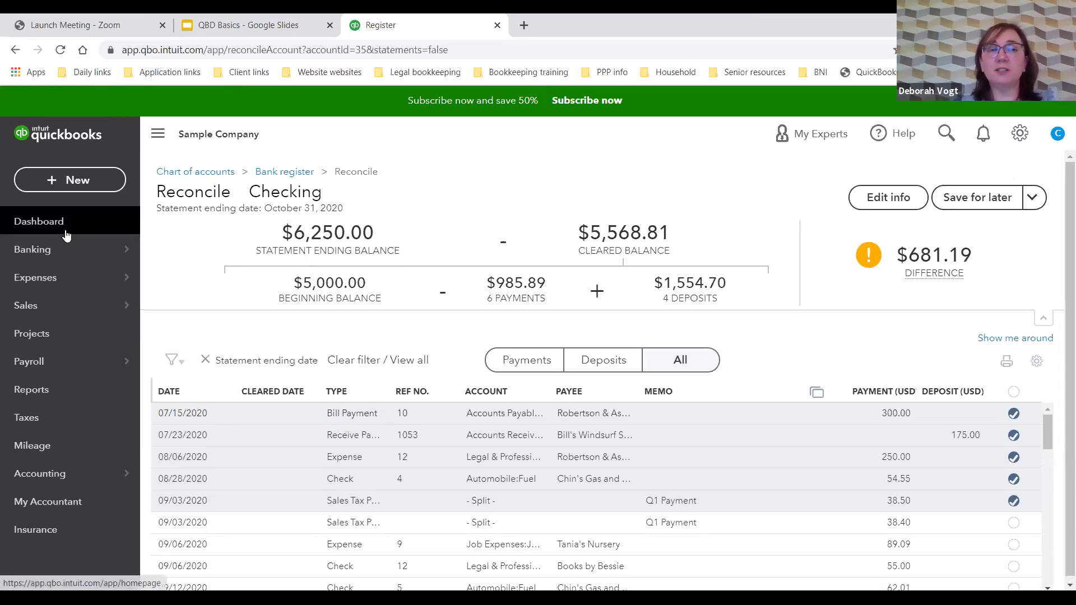
click(60, 226)
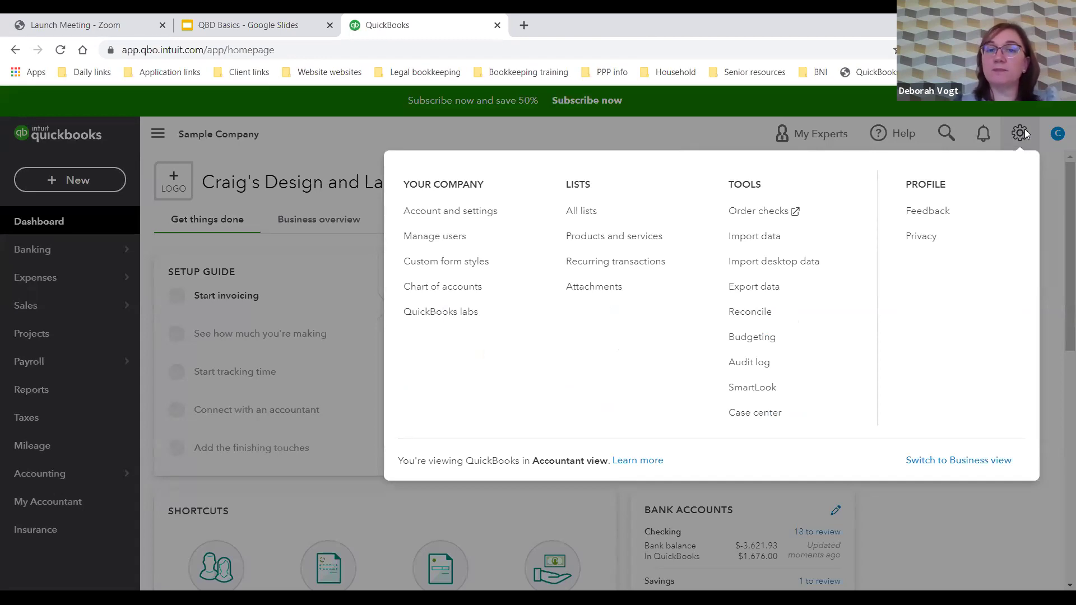
Step: Browse the Sales, Expenses, Usage limits and Advanced pages of Account and settings
click(461, 214)
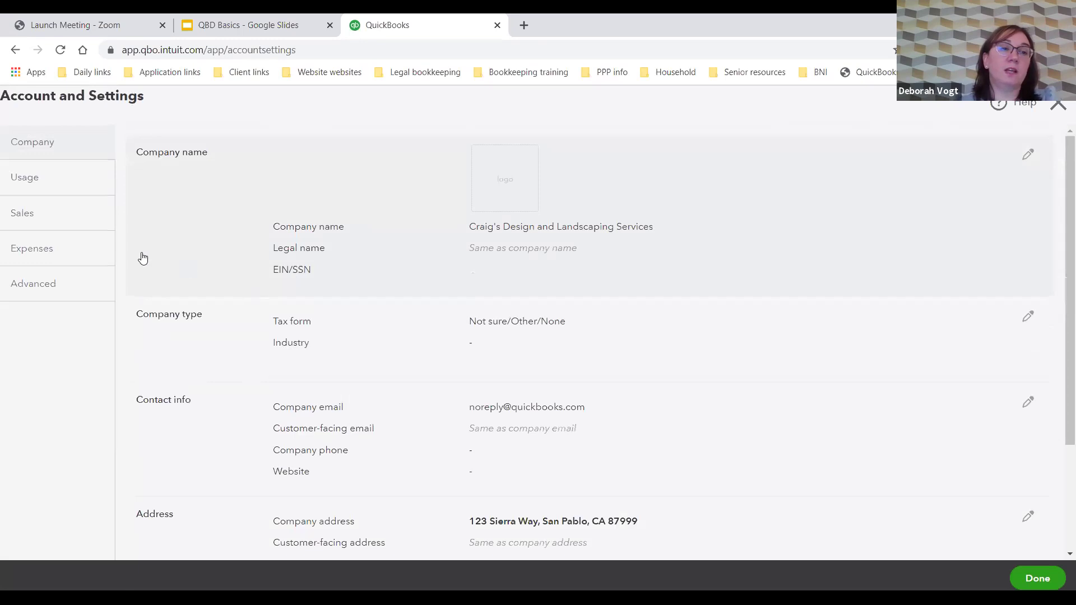
click(48, 220)
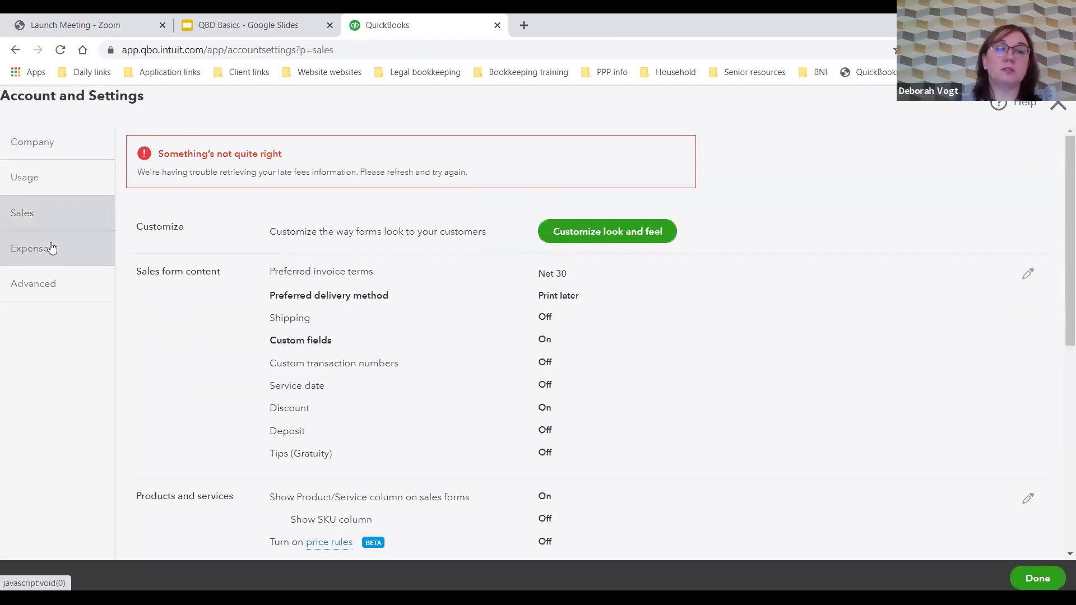
scroll(818, 351, down, 1)
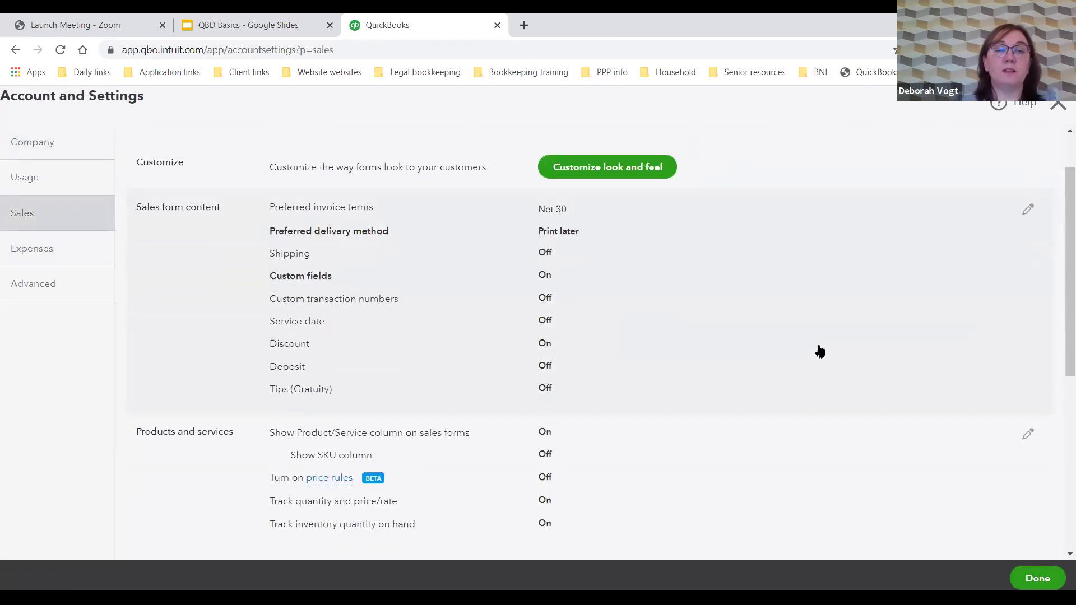
scroll(818, 351, down, 2)
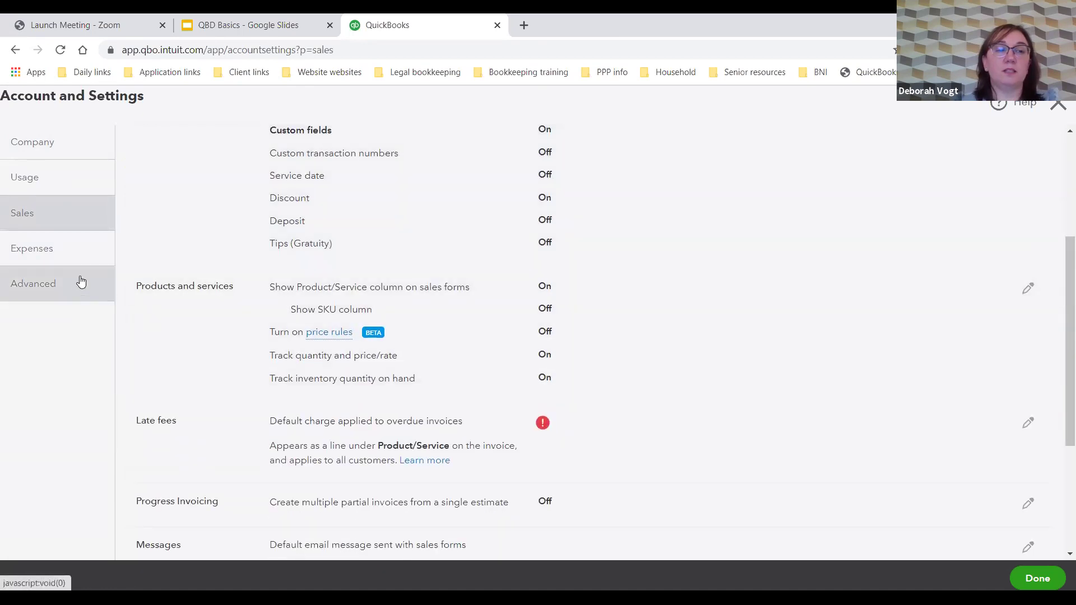
click(68, 253)
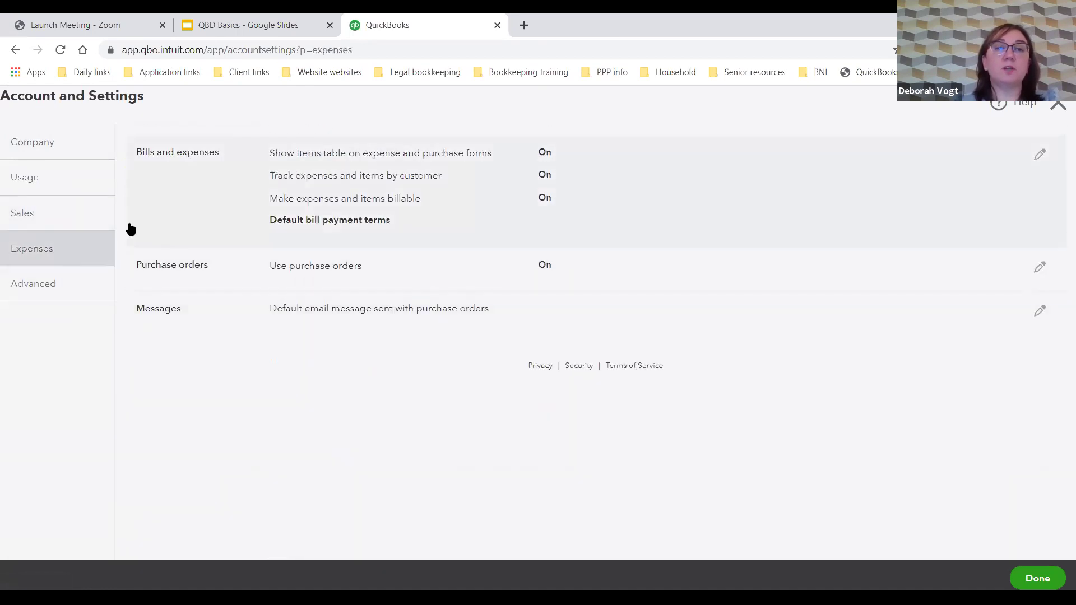
click(52, 187)
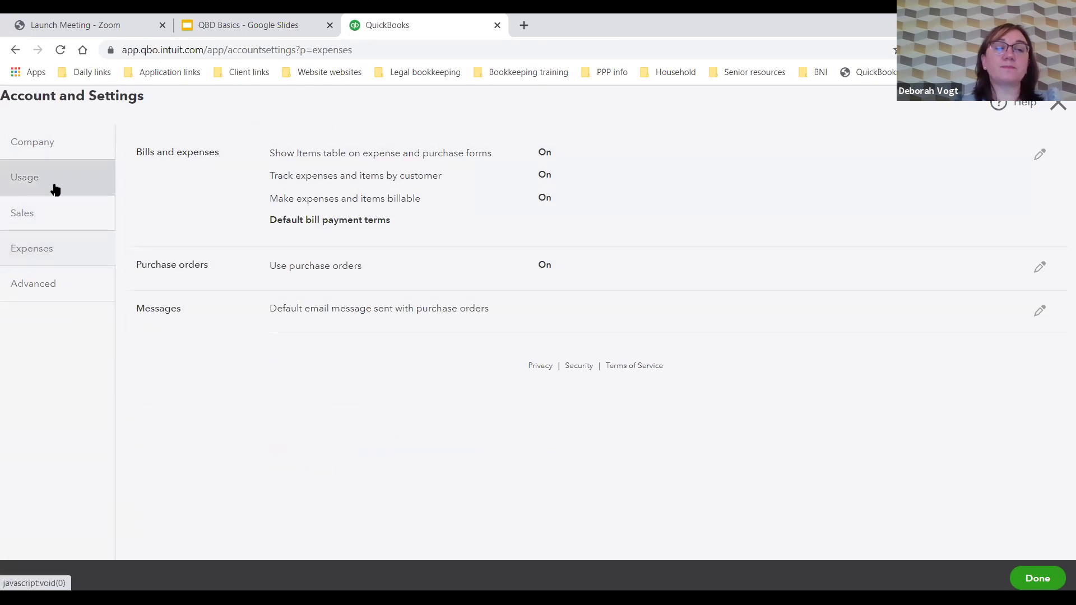
click(53, 213)
scroll(774, 338, down, 5)
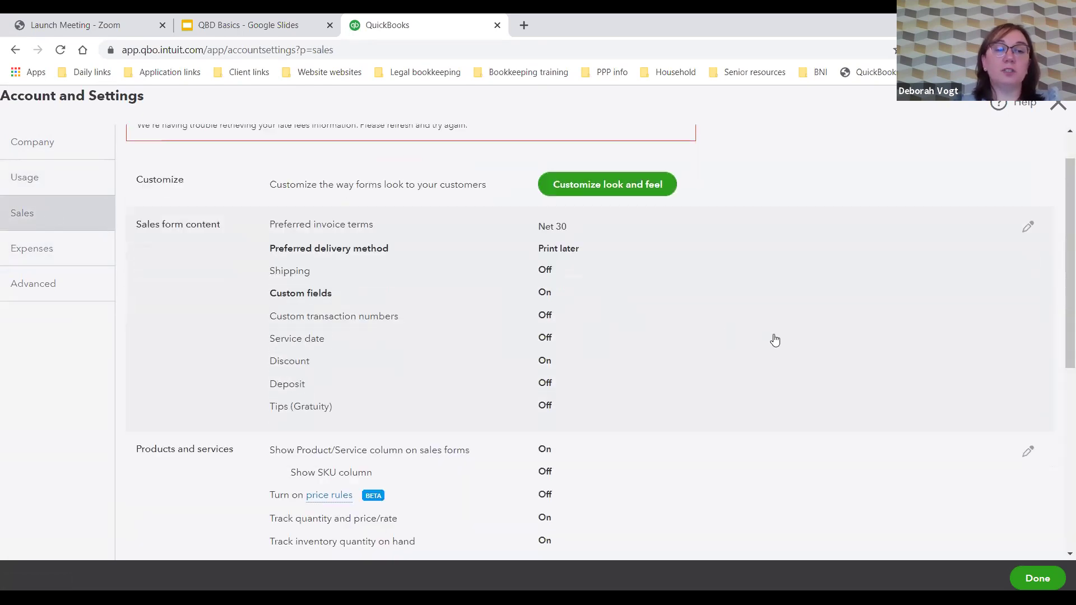
scroll(775, 341, down, 2)
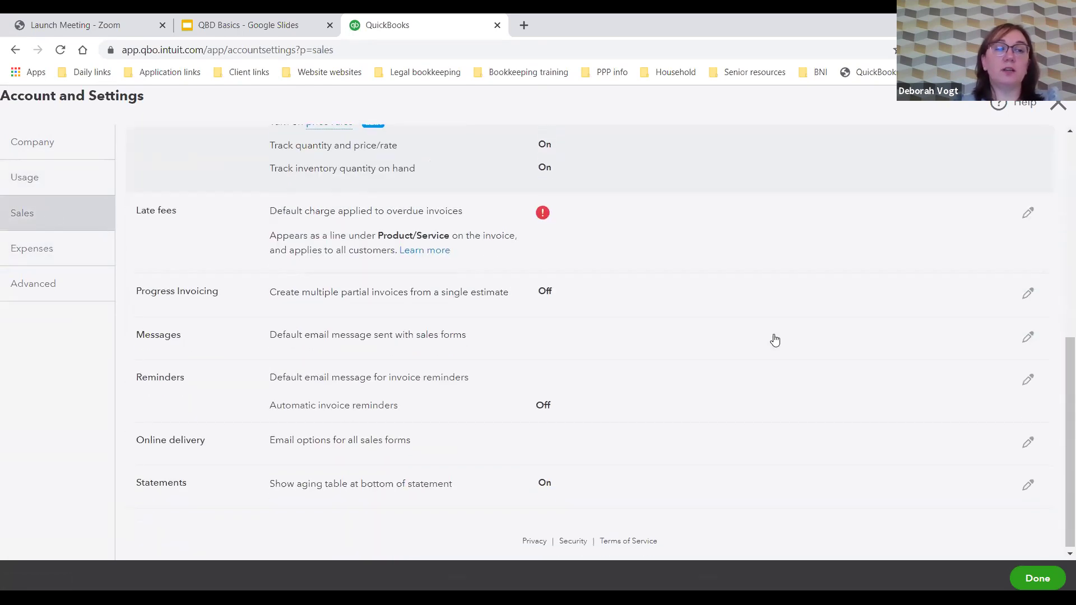
click(22, 295)
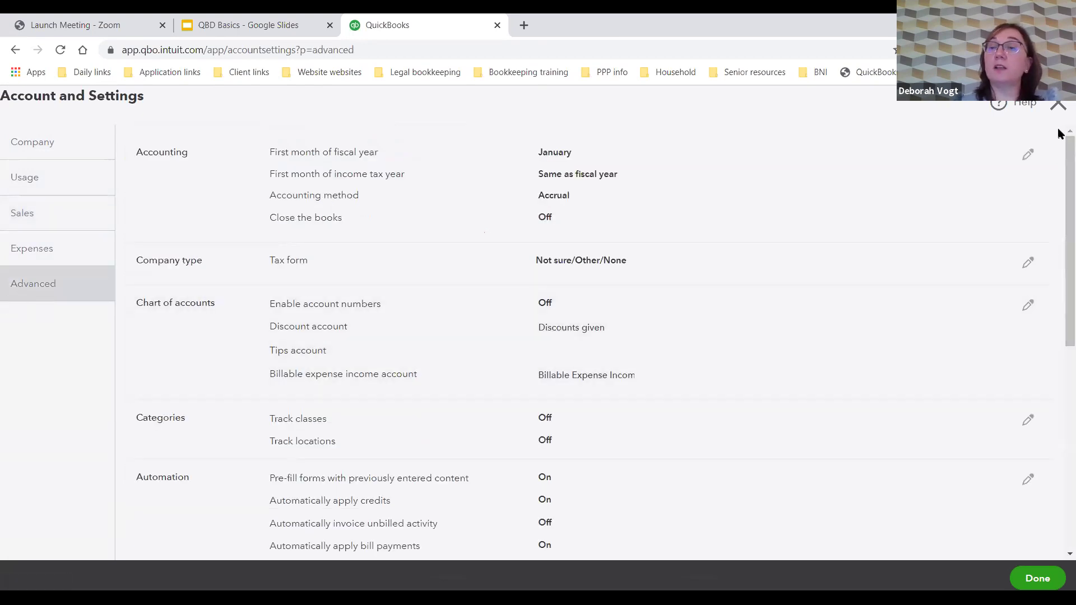
click(1060, 105)
Step: Reopen Account and settings on the Advanced tab and edit the Categories section
click(1018, 134)
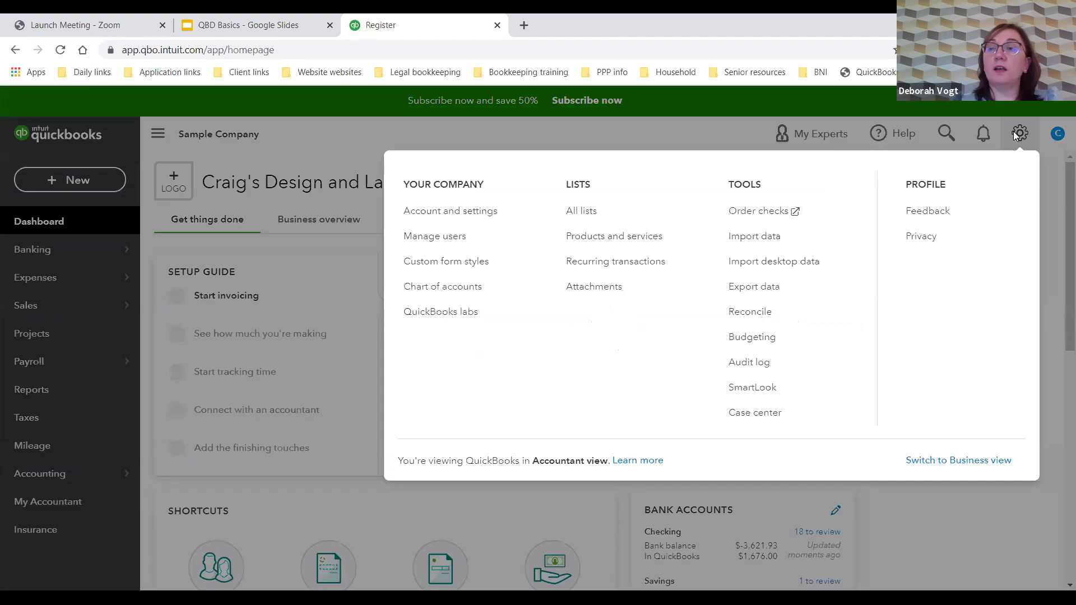
click(424, 213)
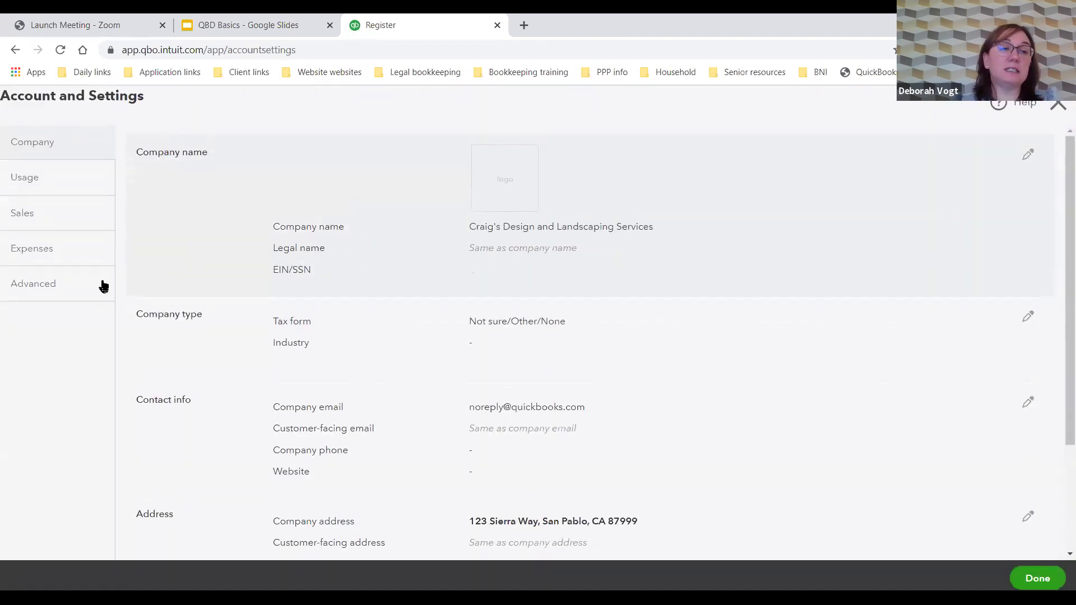
click(72, 287)
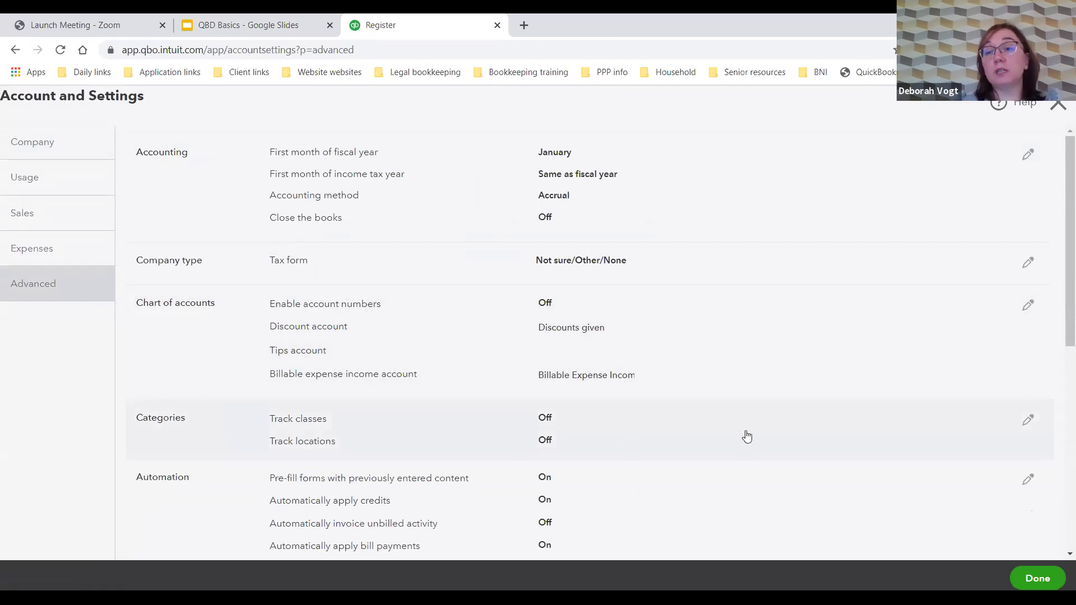
click(1024, 428)
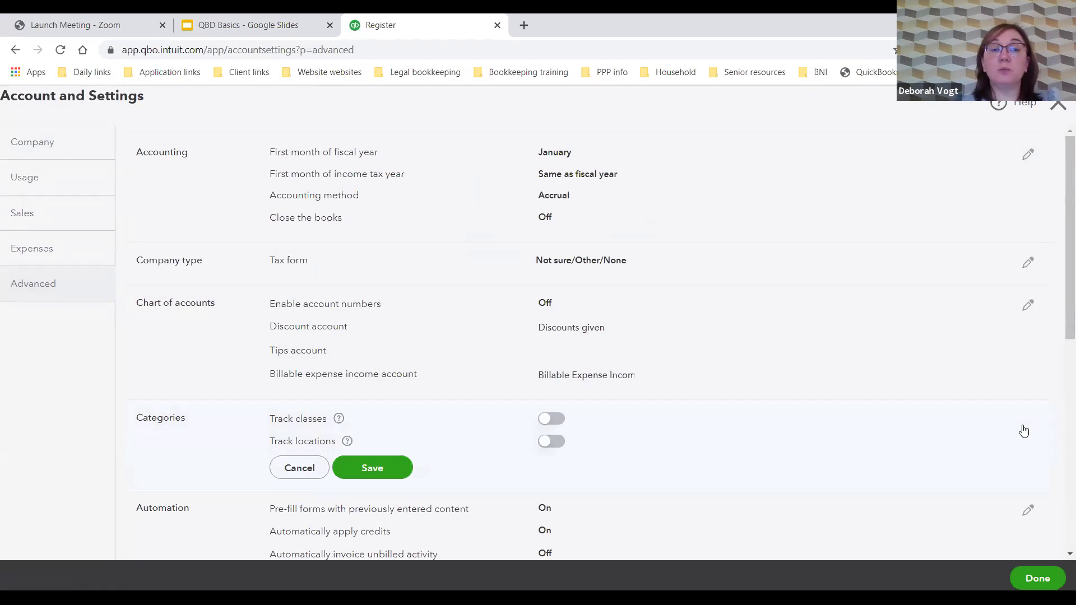
Step: Turn on class tracking with a warning when a transaction has no class assigned
key(space)
scroll(637, 437, down, 1)
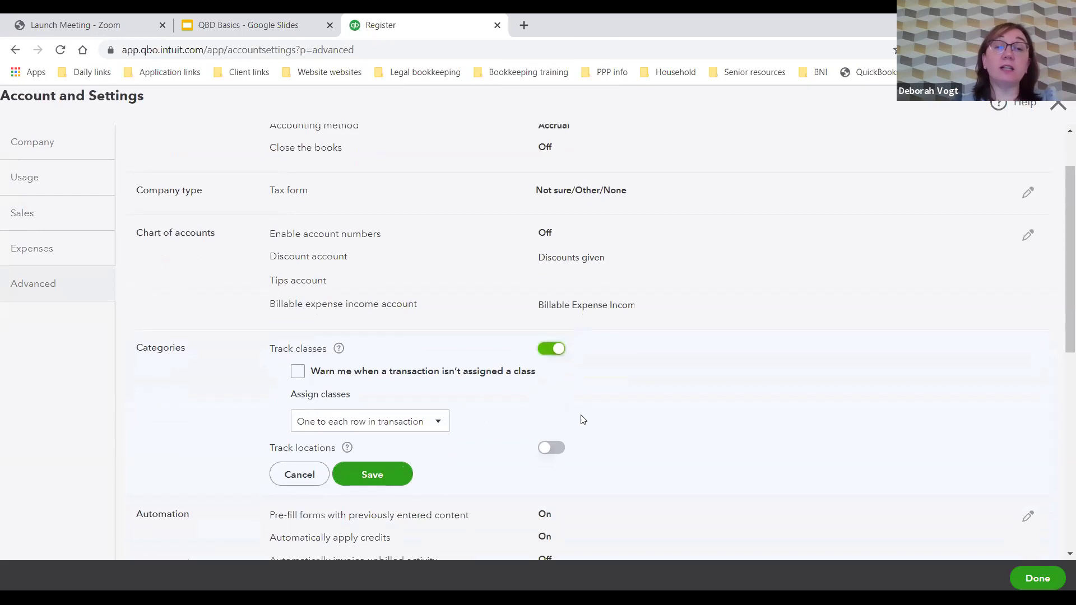
click(297, 372)
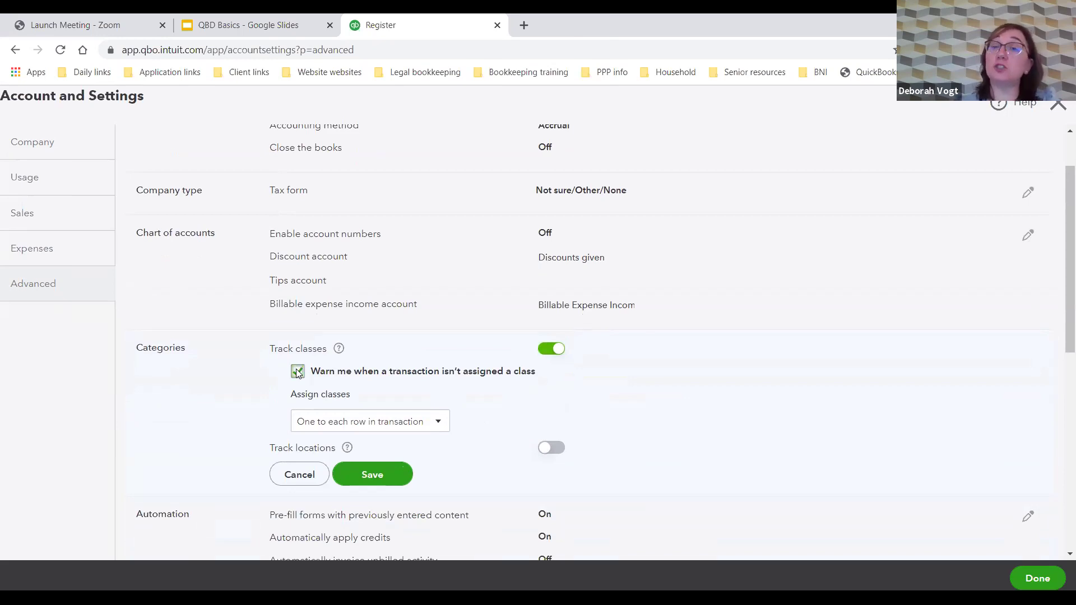
click(441, 426)
click(443, 426)
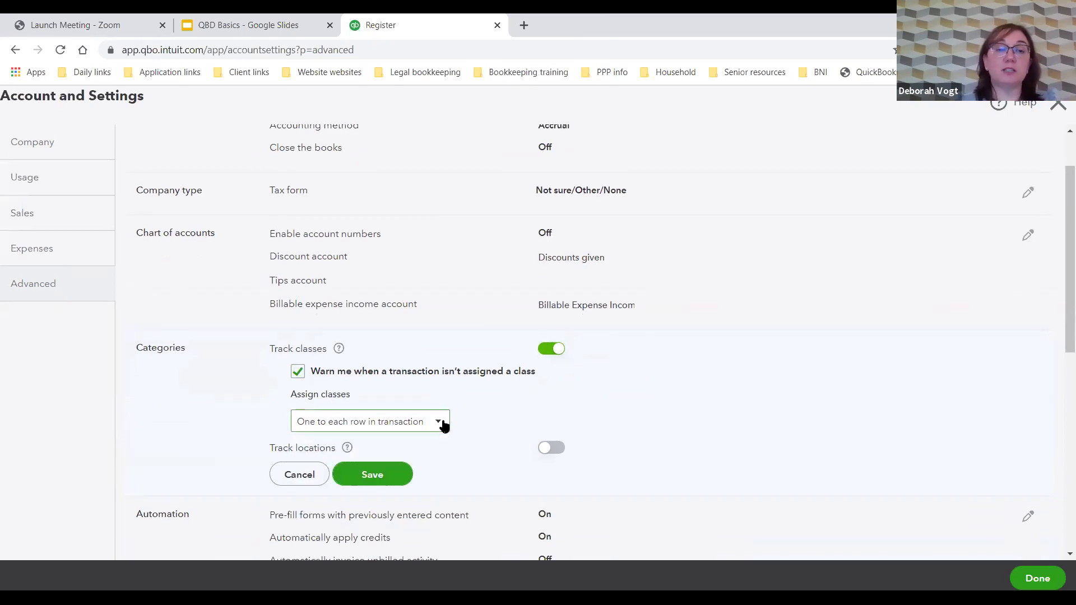
Step: Leave location tracking off, keeping the Location label, and save the Categories settings
click(552, 447)
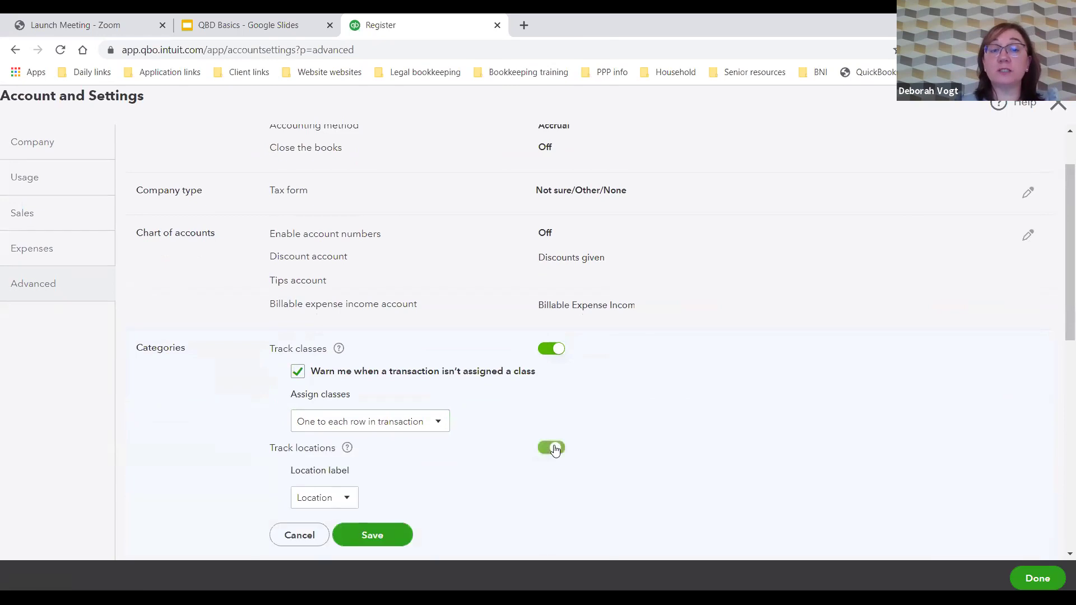
scroll(540, 428, down, 3)
click(348, 360)
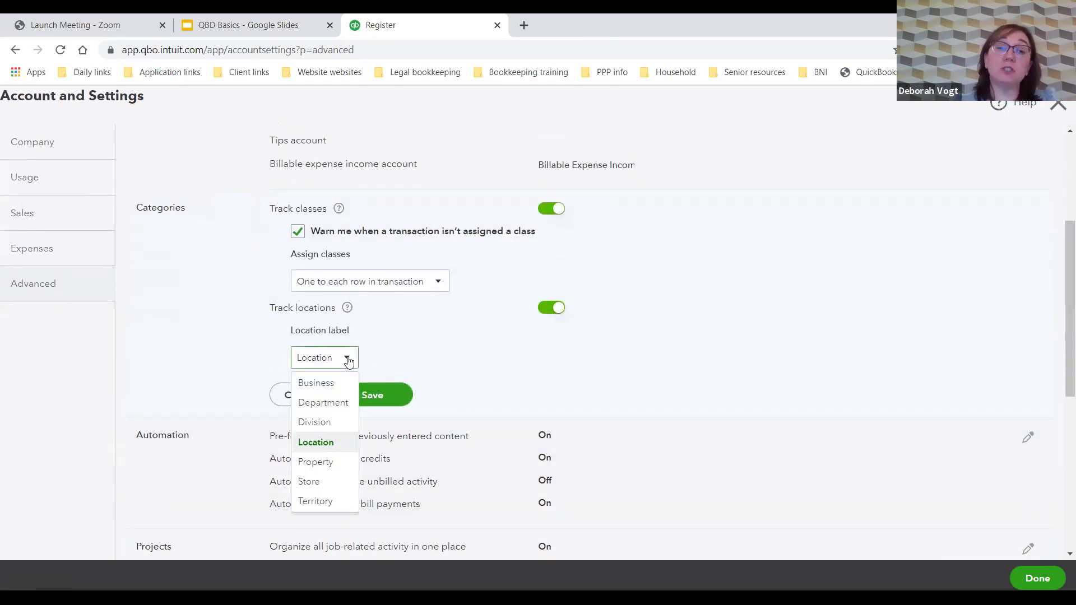
click(347, 360)
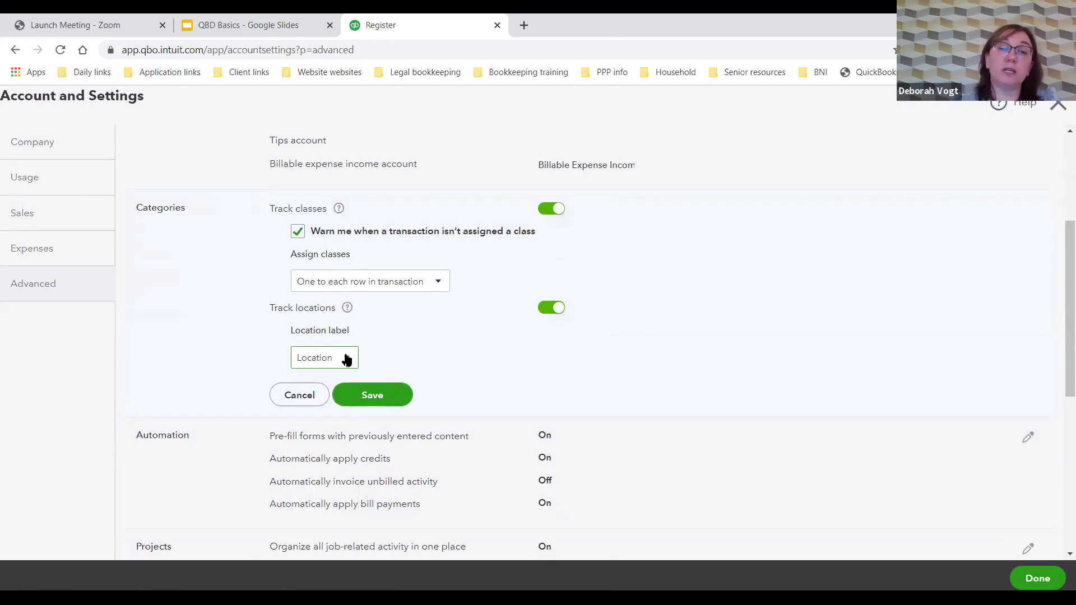
click(552, 309)
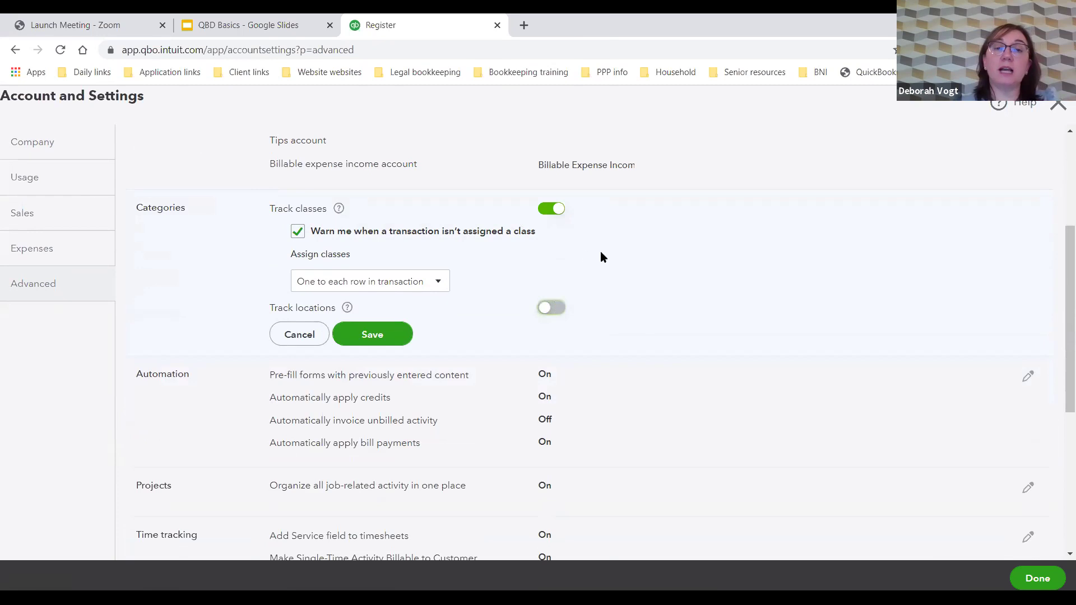
click(385, 345)
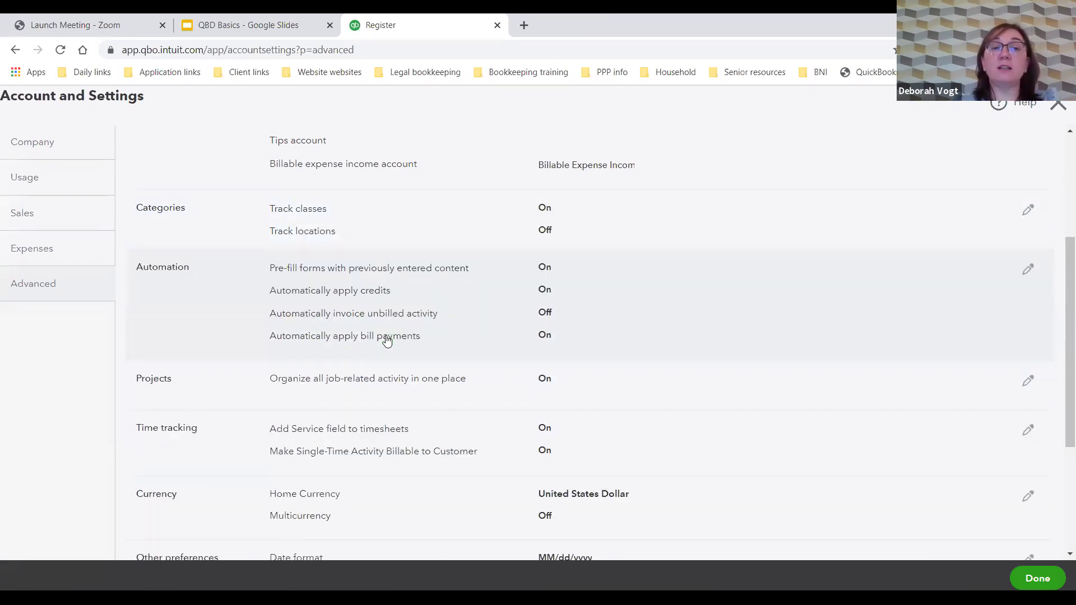
click(1058, 111)
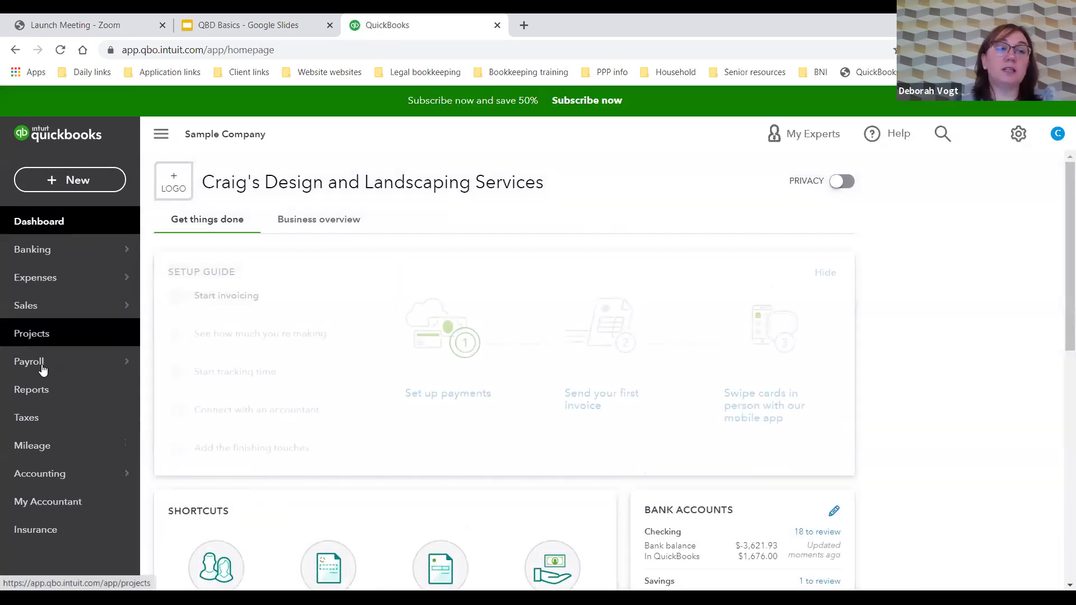
Step: Run the Profit and Loss report for January 1 – November 12, 2020 and open its Customize panel
click(49, 393)
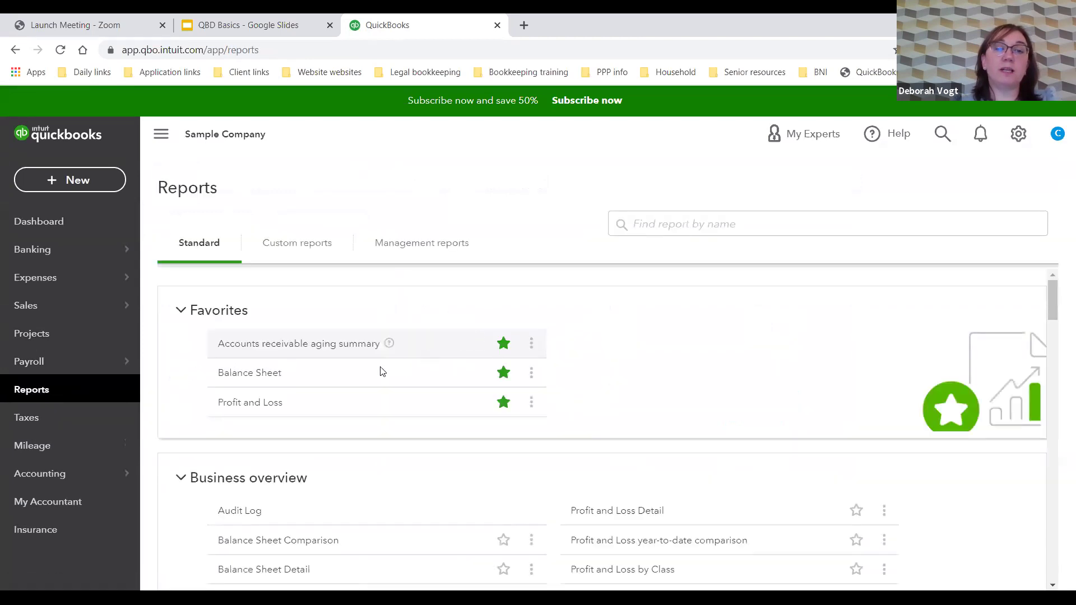
click(258, 411)
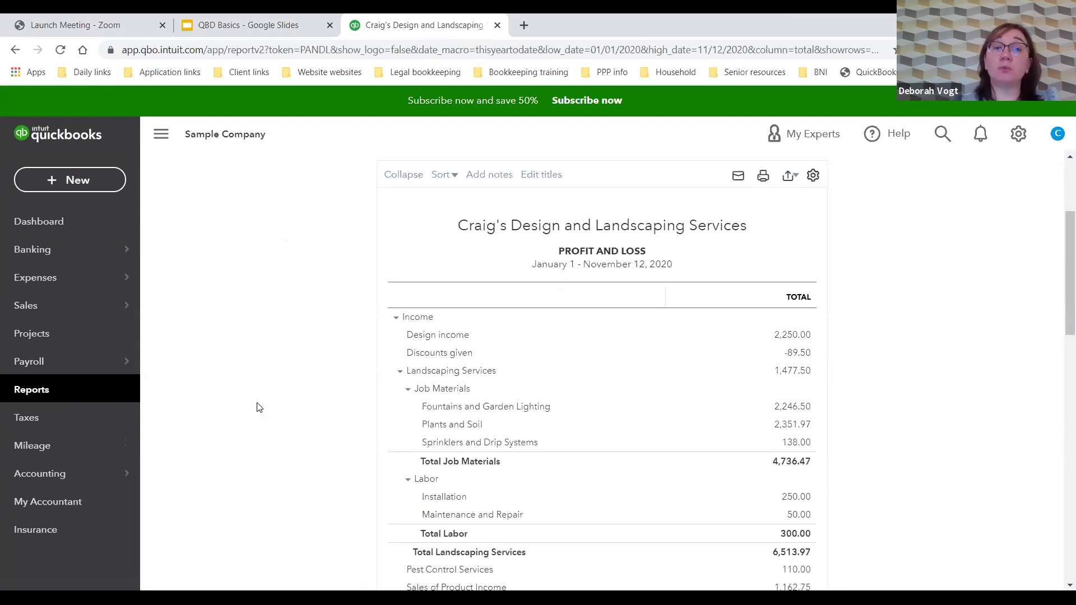
scroll(264, 370, up, 3)
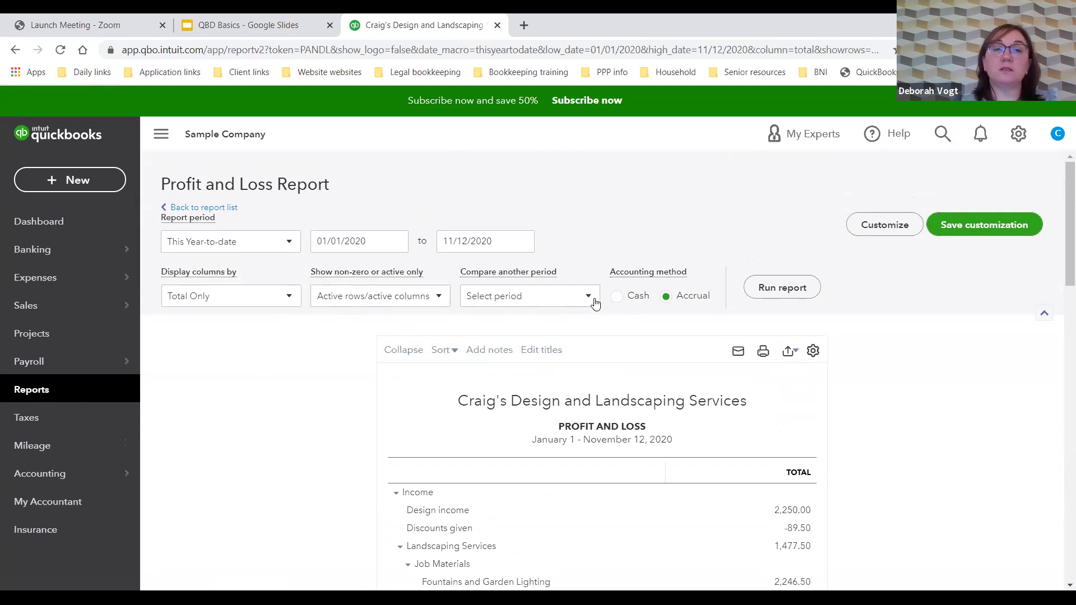
click(437, 298)
scroll(436, 301, down, 3)
scroll(436, 302, up, 3)
click(884, 225)
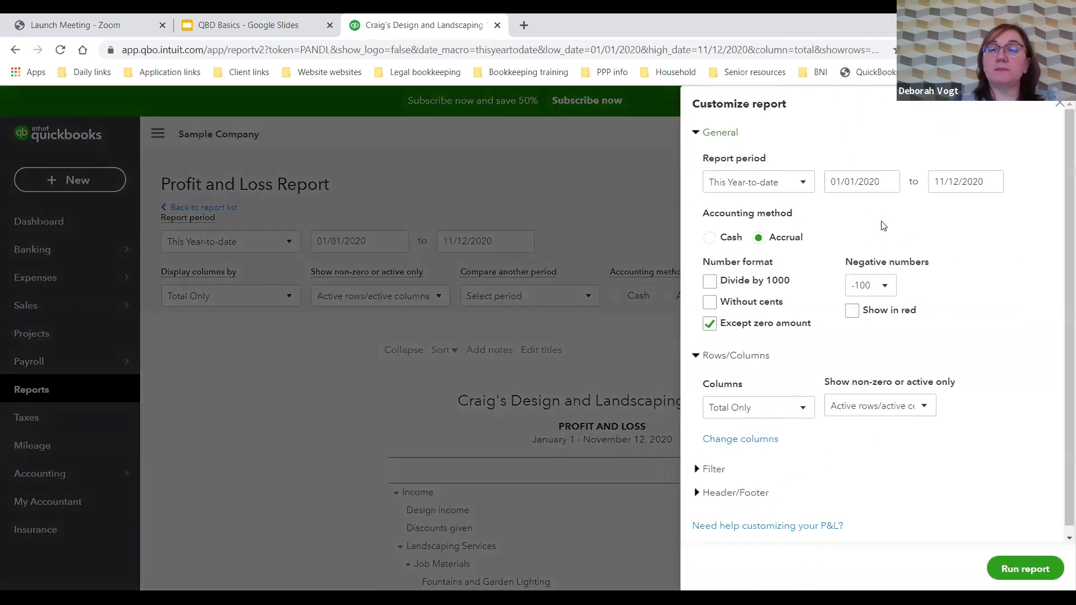
Step: Add a Class filter to the Profit and Loss report and rerun it
scroll(798, 379, down, 1)
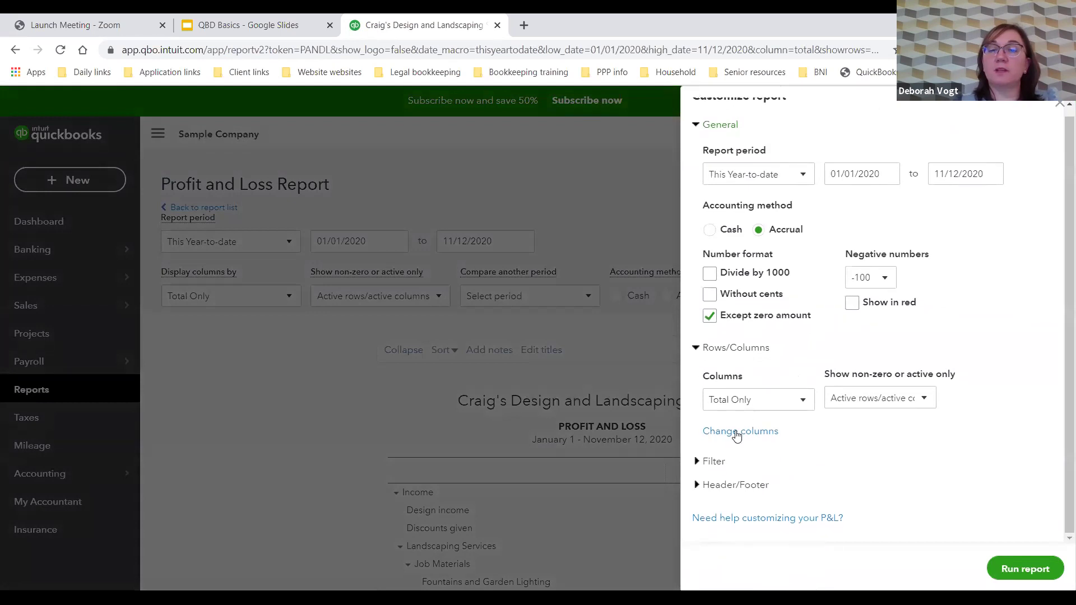
click(699, 460)
scroll(793, 411, down, 3)
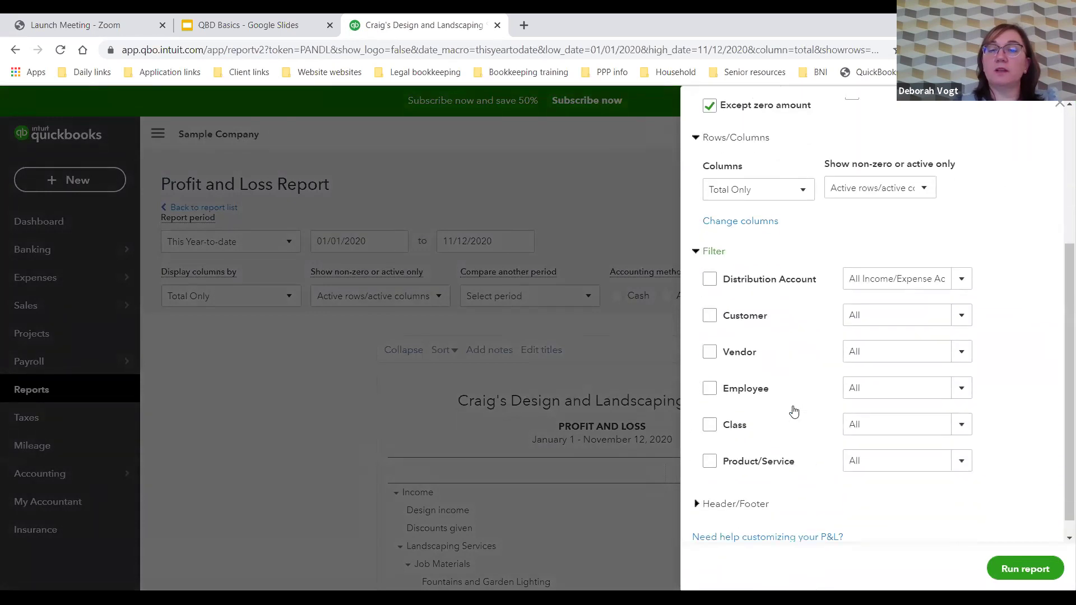
click(710, 426)
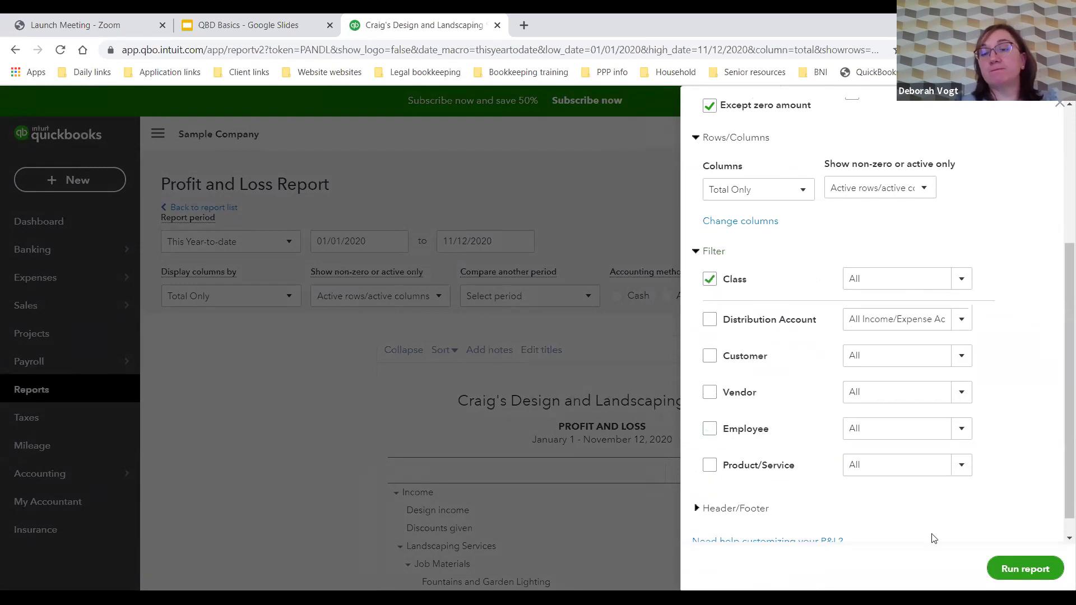
click(1028, 568)
Step: Scroll through the class-filtered Profit and Loss results, then open the settings gear menu
scroll(867, 470, down, 3)
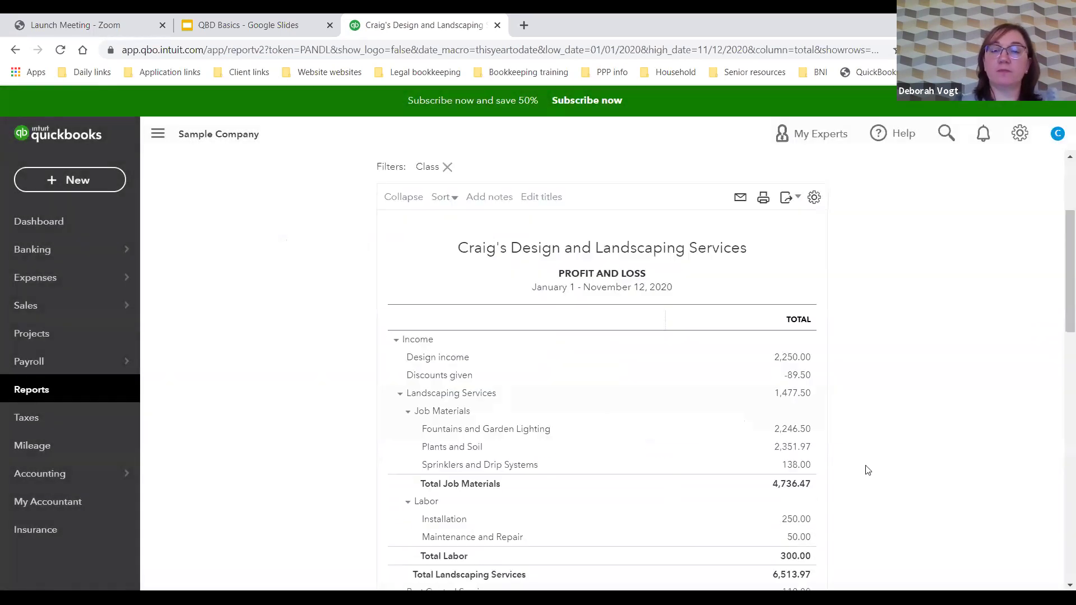
scroll(826, 430, down, 4)
scroll(826, 430, down, 3)
scroll(824, 429, up, 8)
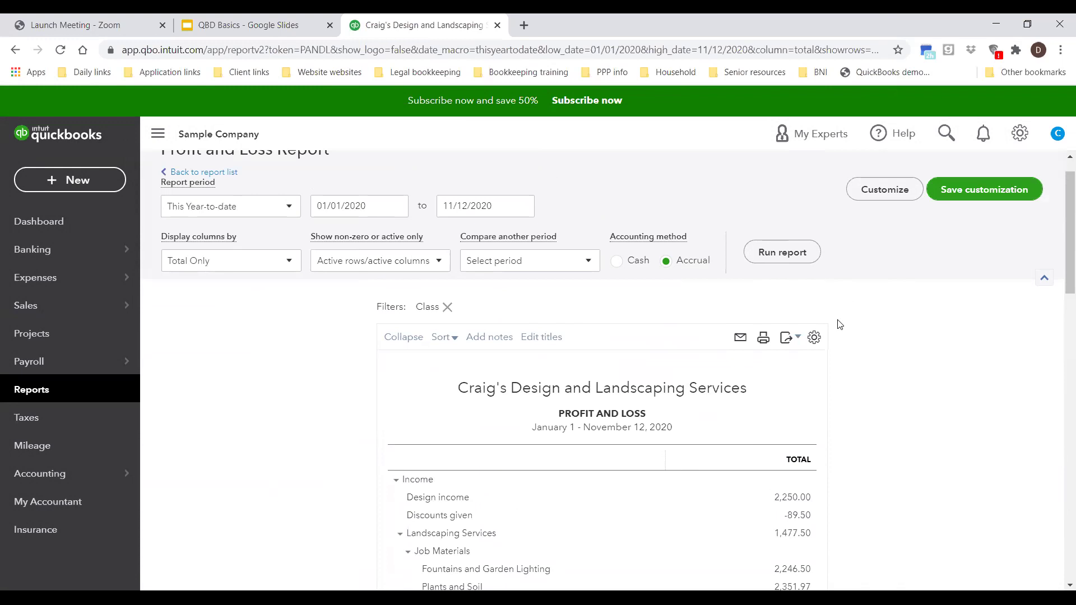
click(1017, 137)
click(457, 212)
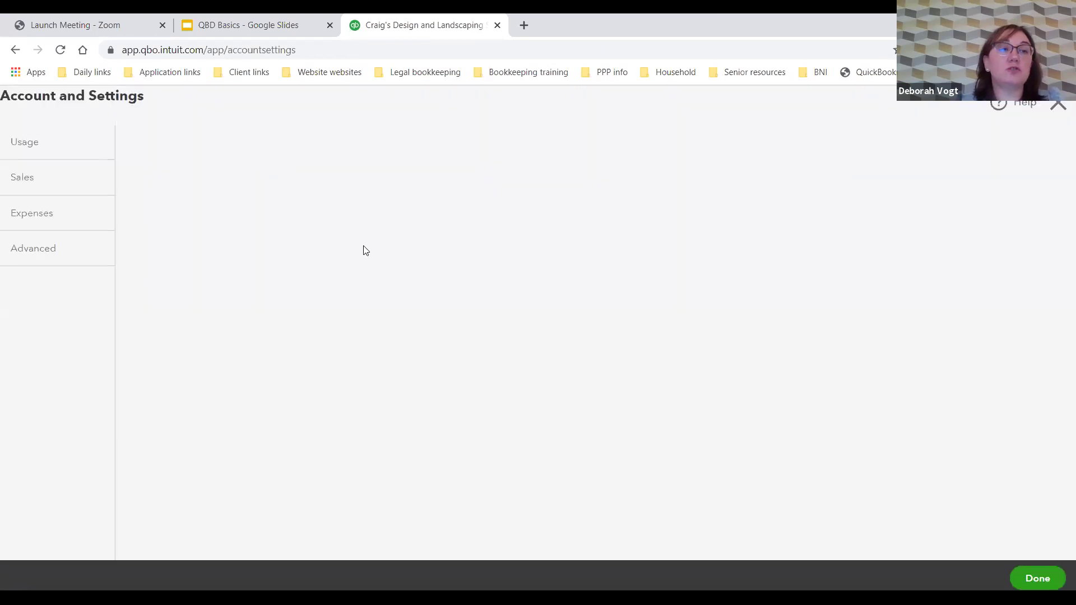
click(33, 146)
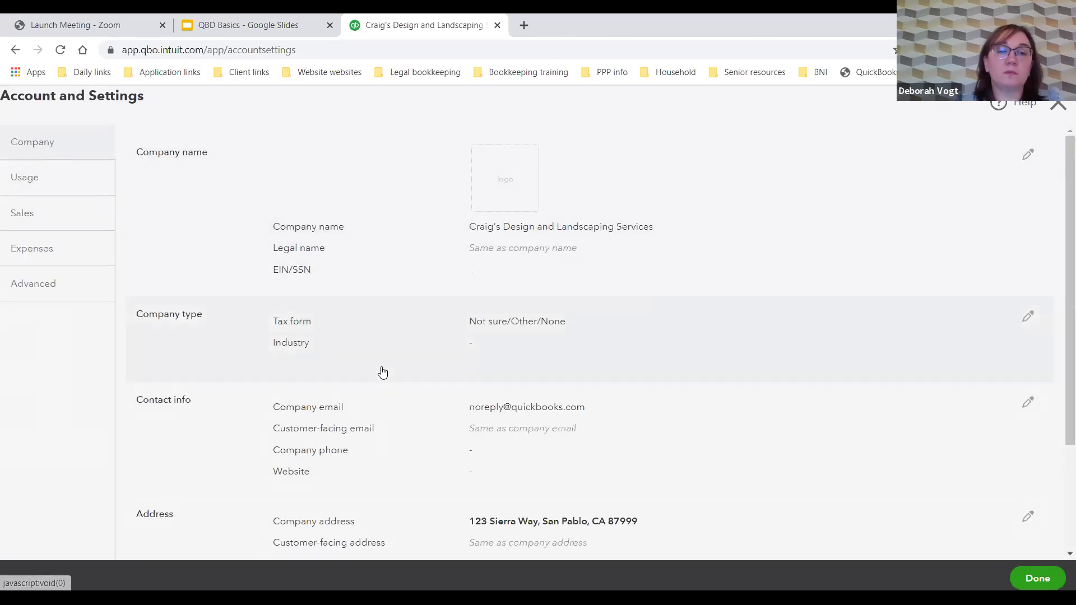
scroll(381, 372, down, 3)
scroll(381, 372, up, 3)
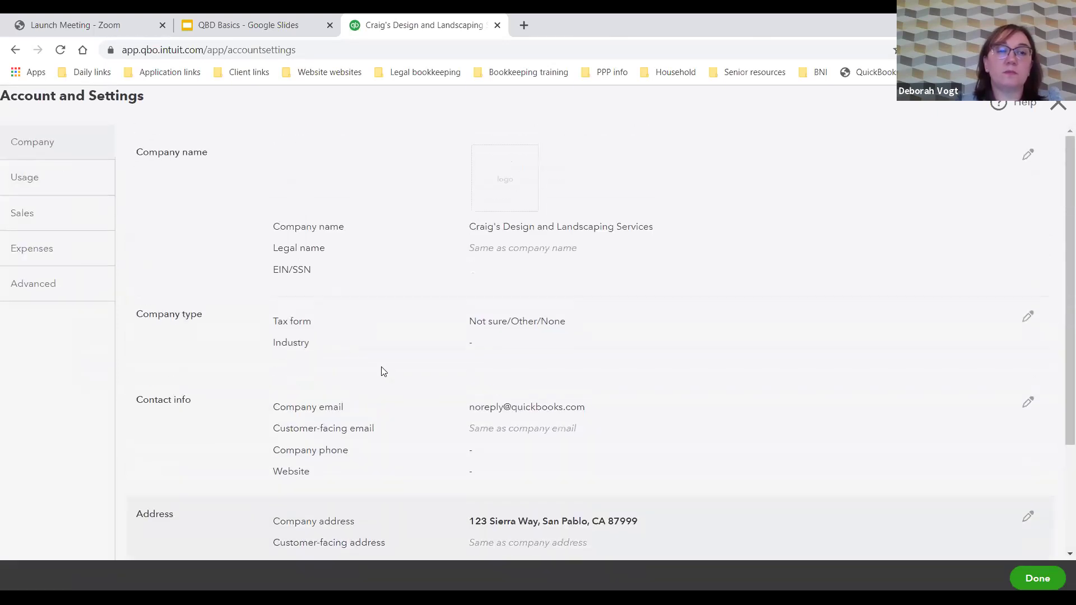
click(67, 185)
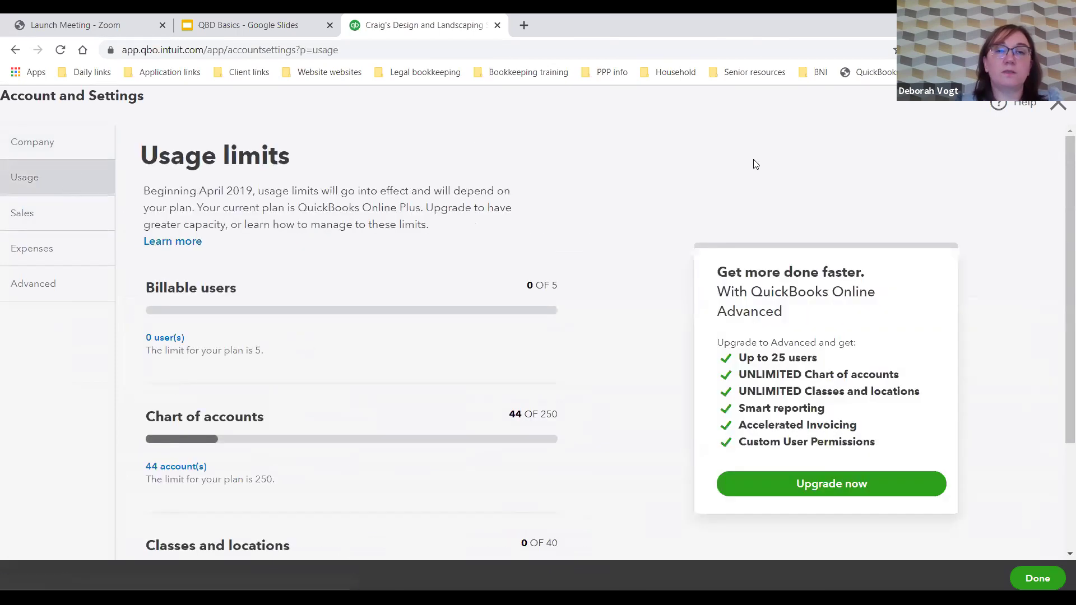
click(1059, 105)
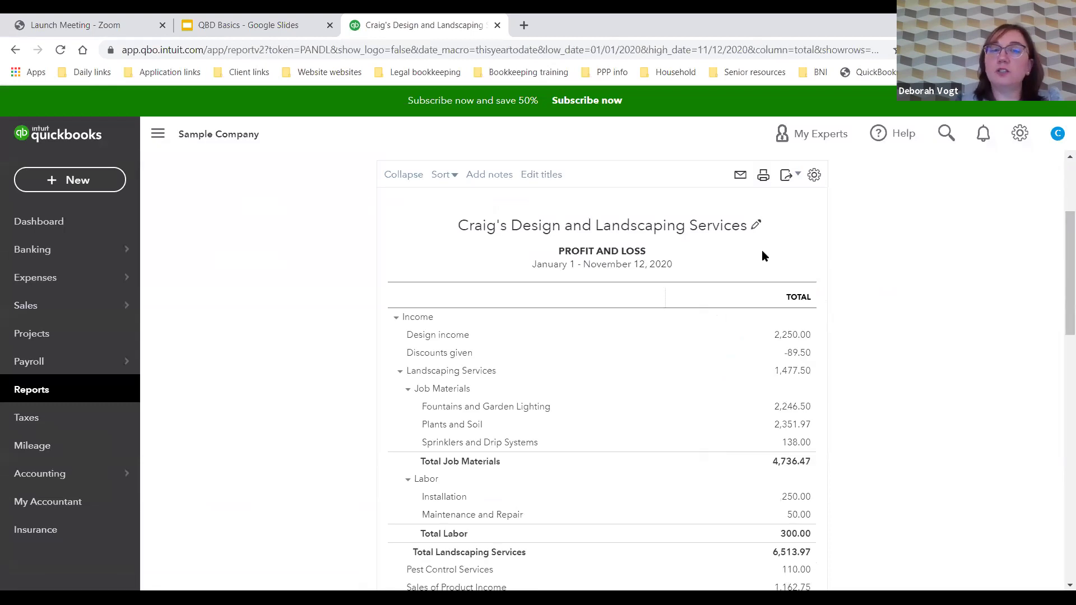
scroll(761, 250, up, 3)
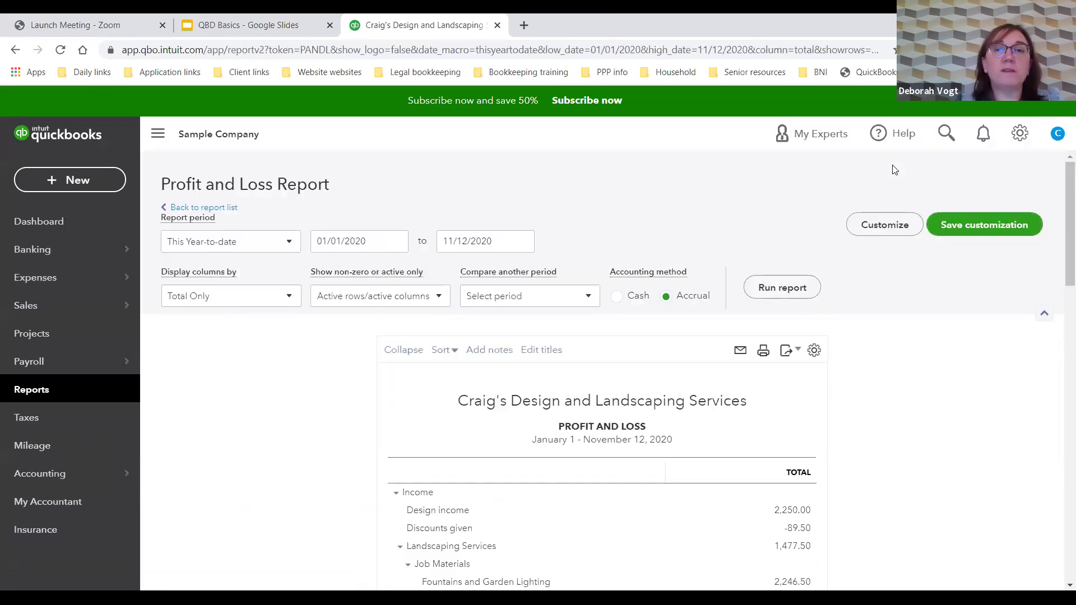
Step: Leave the Profit and Loss report for the Banking page, where Checking shows 18 transactions to review
click(1020, 133)
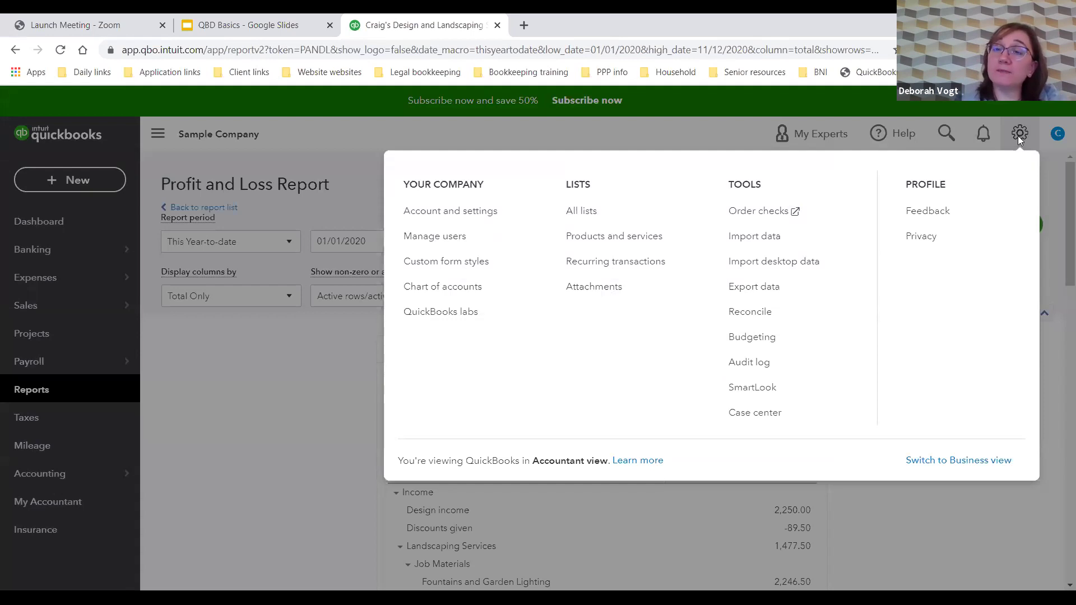
click(1019, 138)
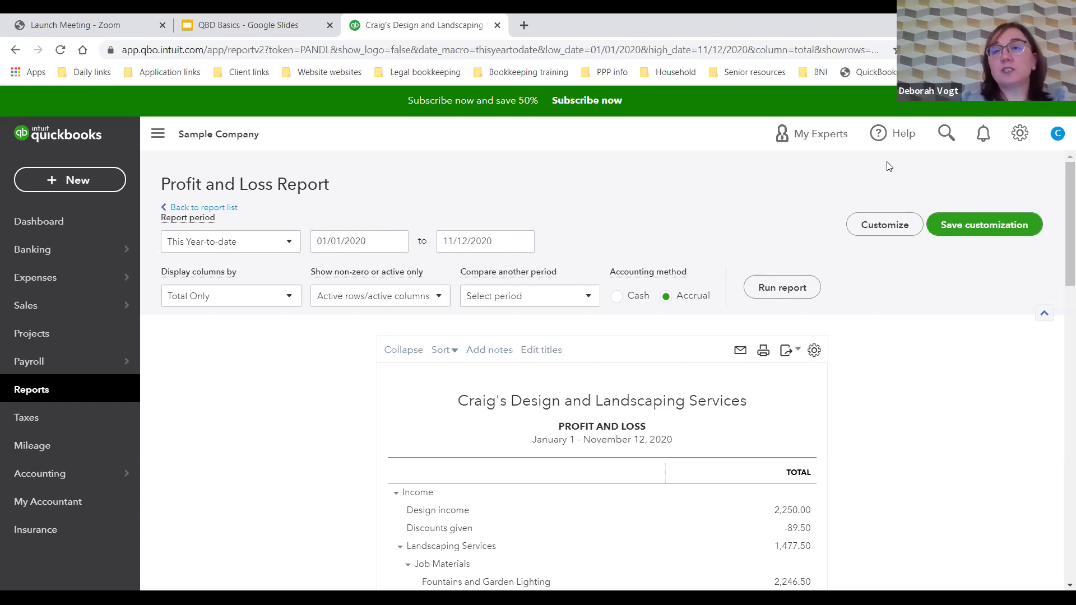
click(1026, 134)
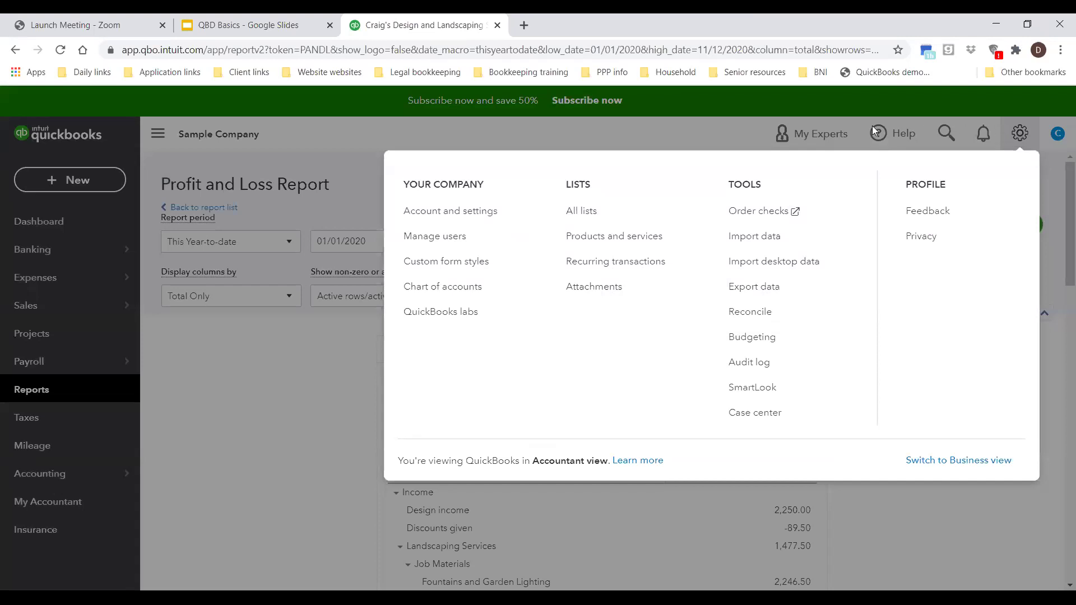
click(852, 124)
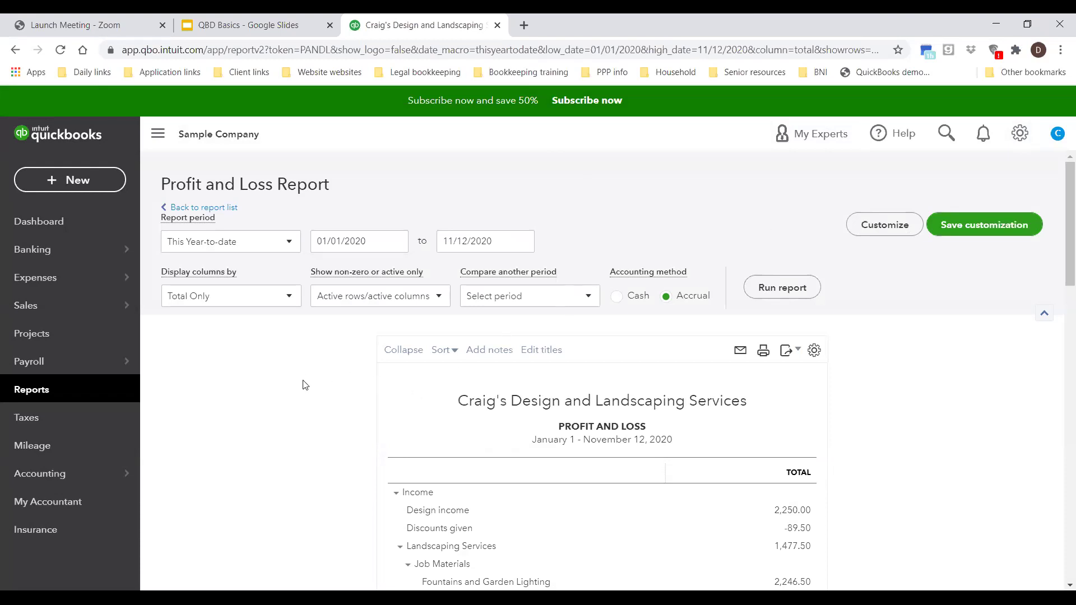
scroll(322, 368, down, 5)
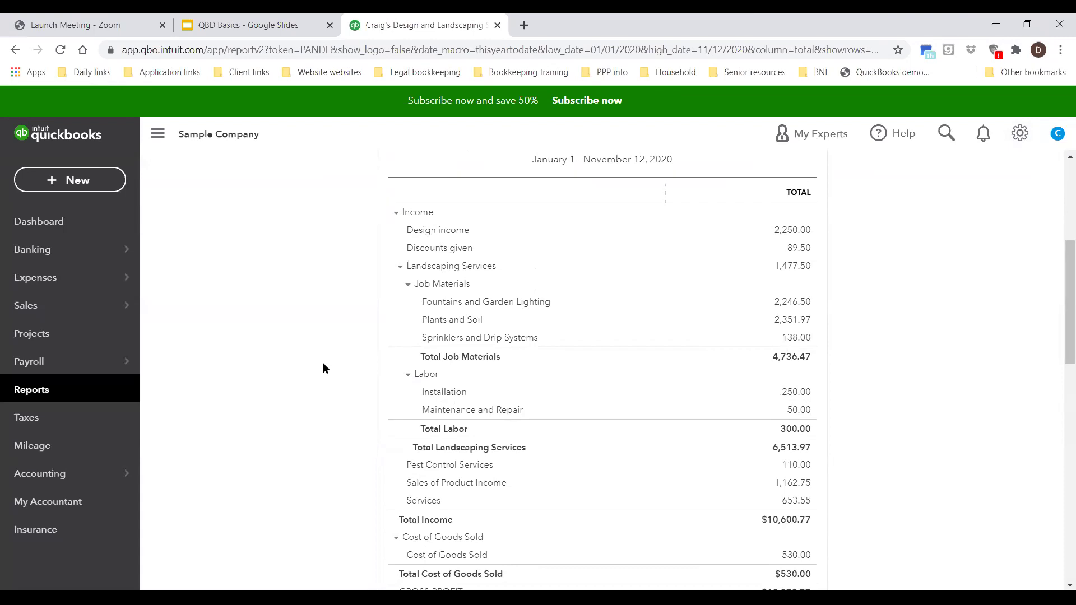
click(88, 256)
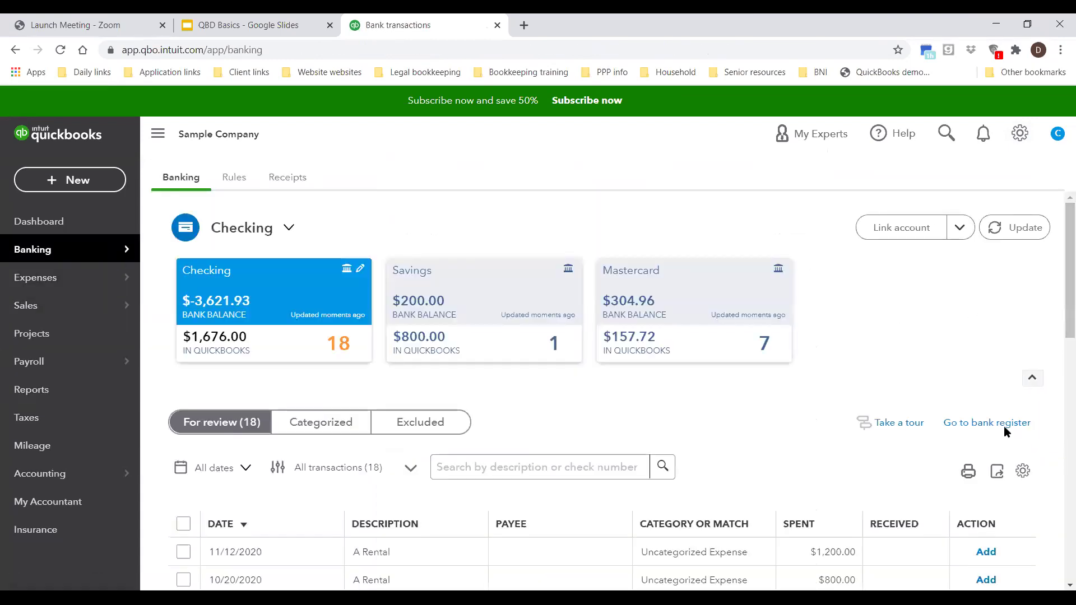
Step: Open the Checking bank register and start a new deposit row, checking its payee, memo and class fields
click(990, 425)
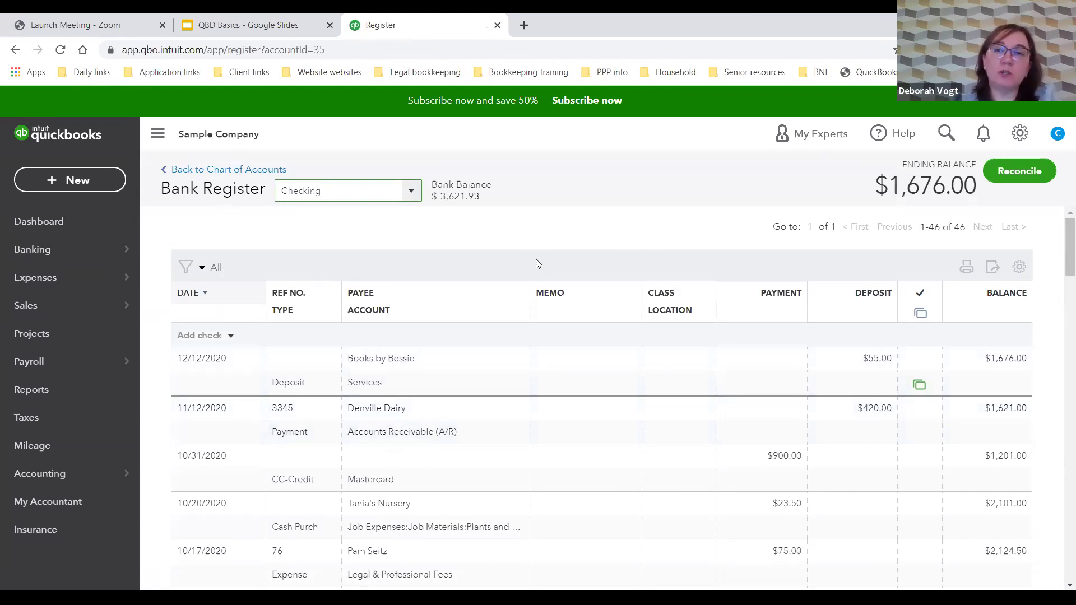
click(230, 337)
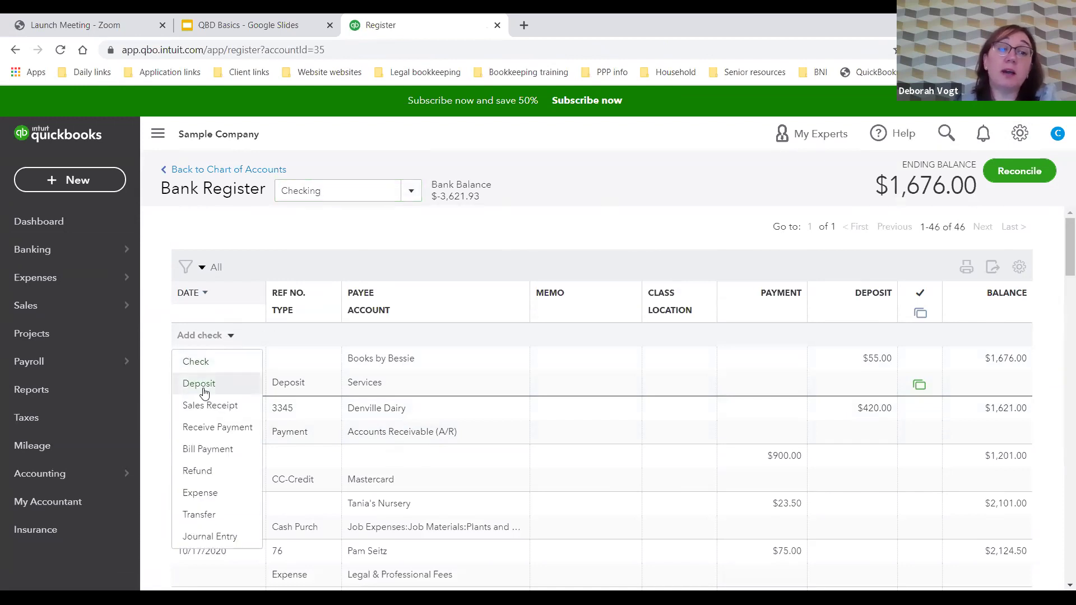
click(202, 387)
click(422, 367)
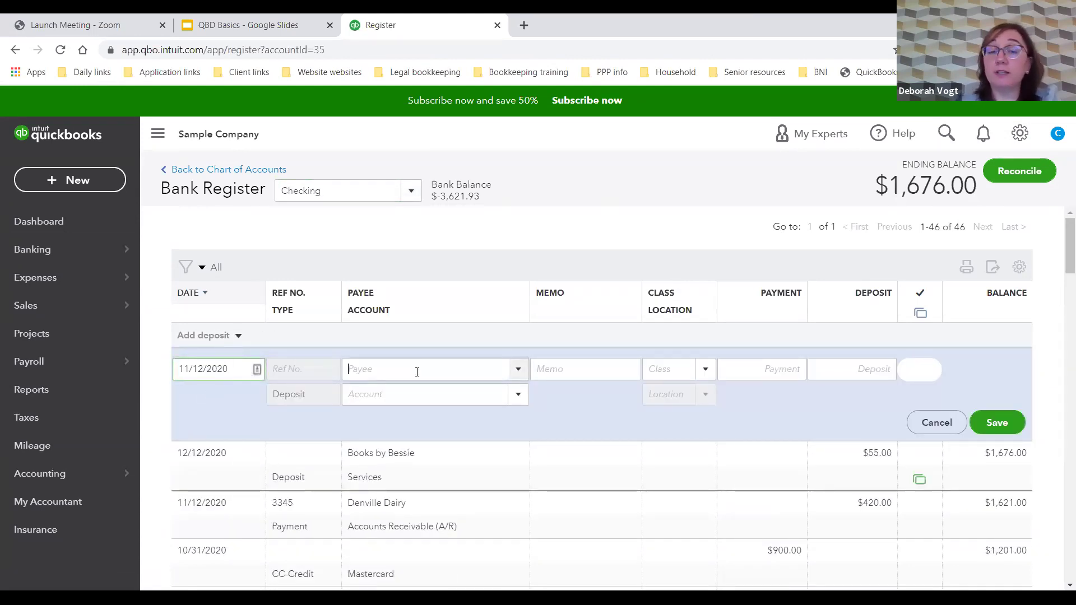
click(604, 370)
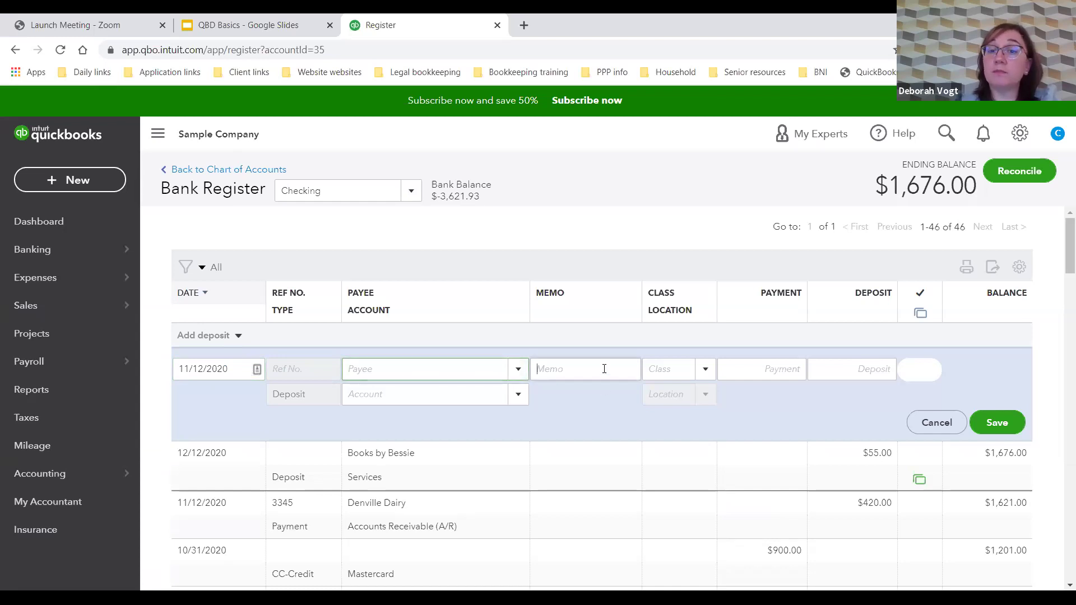
click(705, 370)
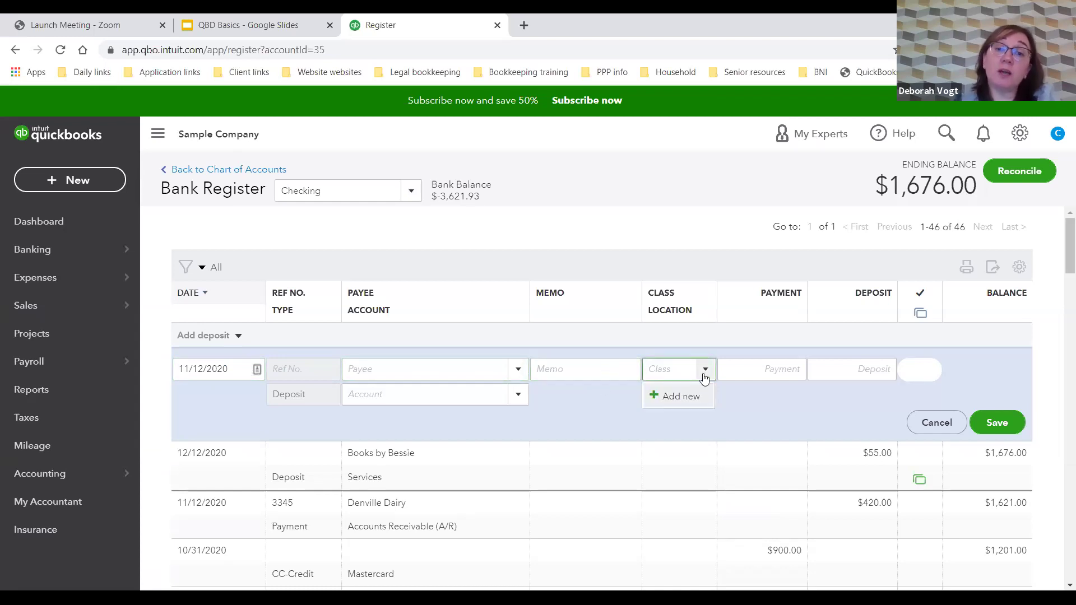
click(705, 371)
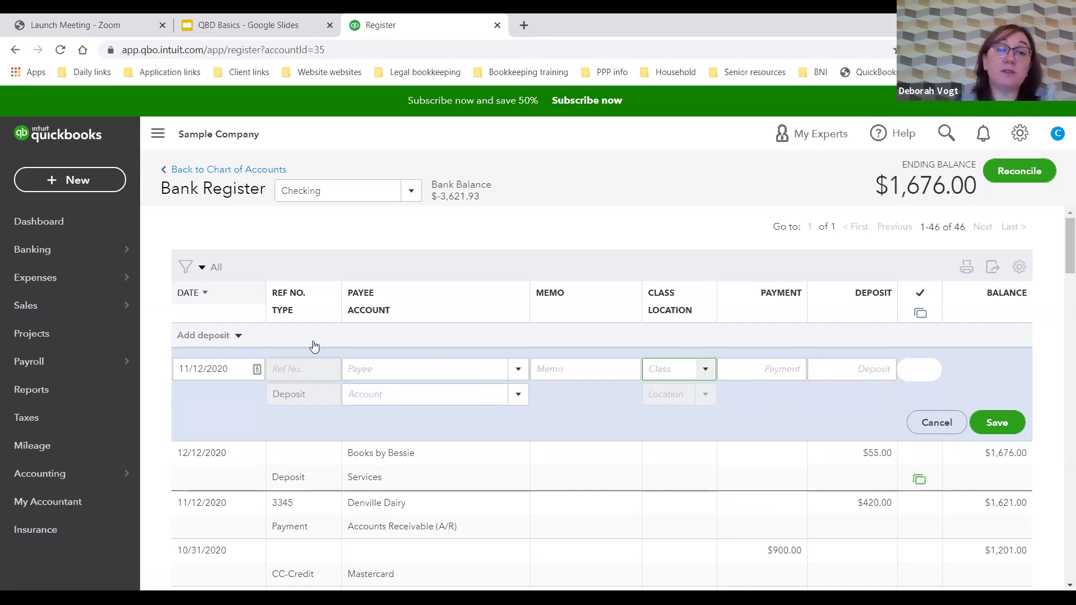
Step: Return to the Checking register from the Banking overview and list the transaction types to add
click(79, 258)
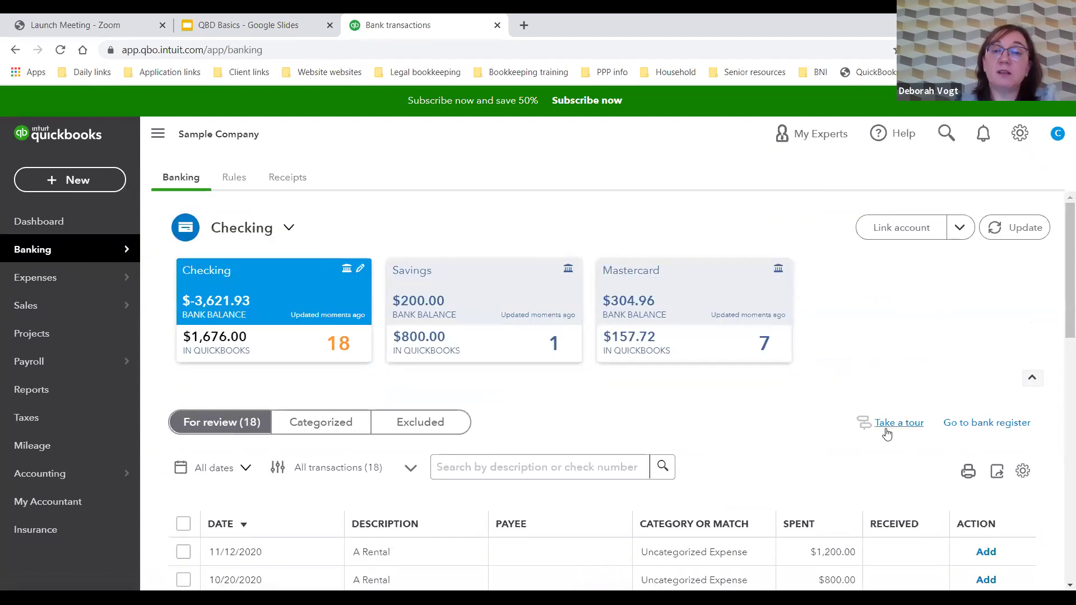
click(971, 430)
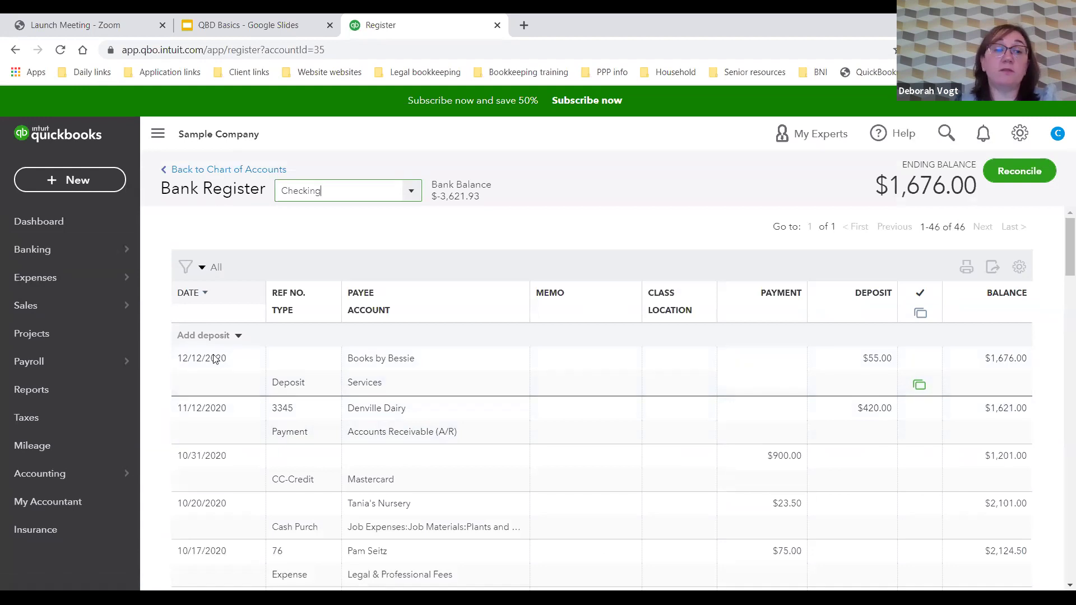
click(238, 338)
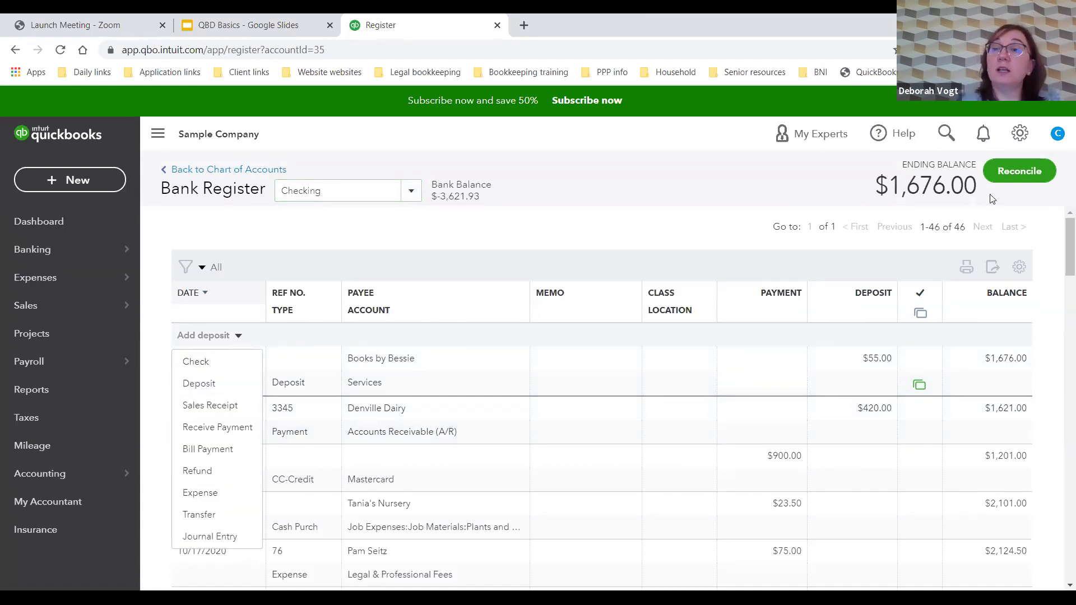
click(102, 180)
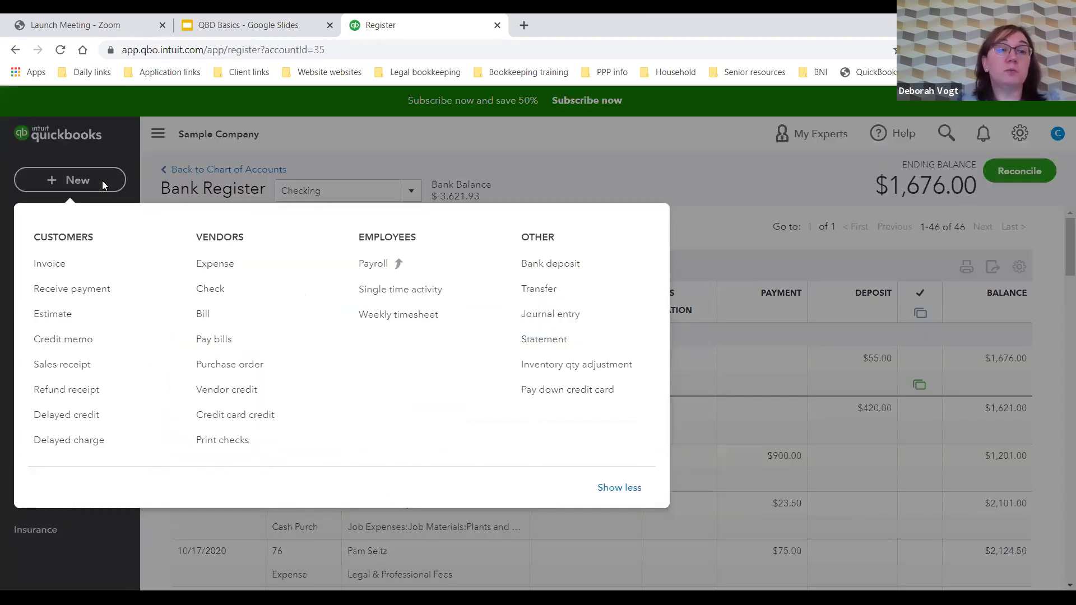
click(543, 269)
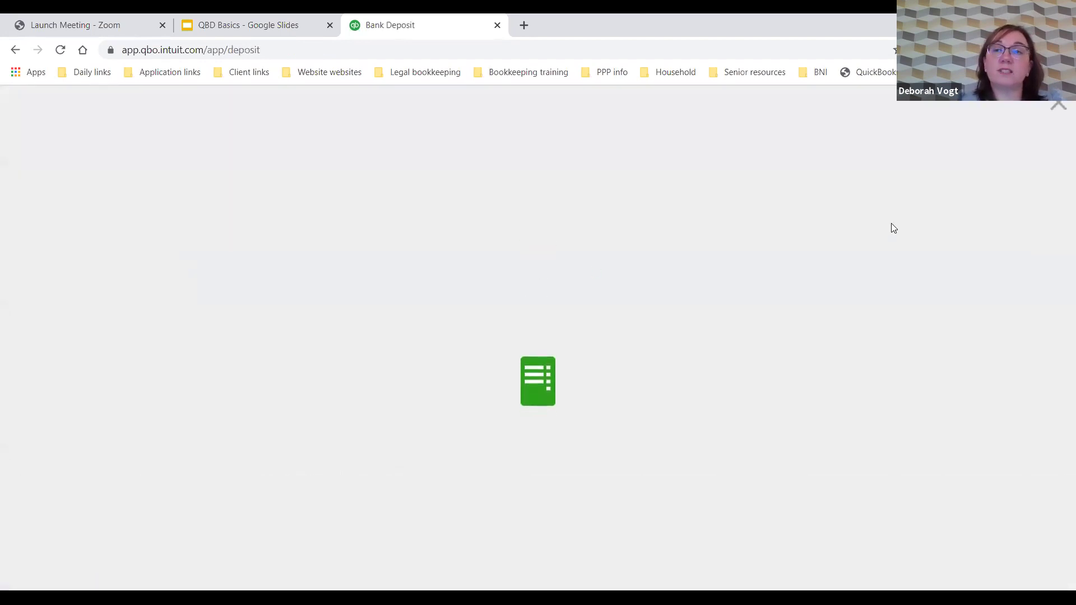
click(1058, 106)
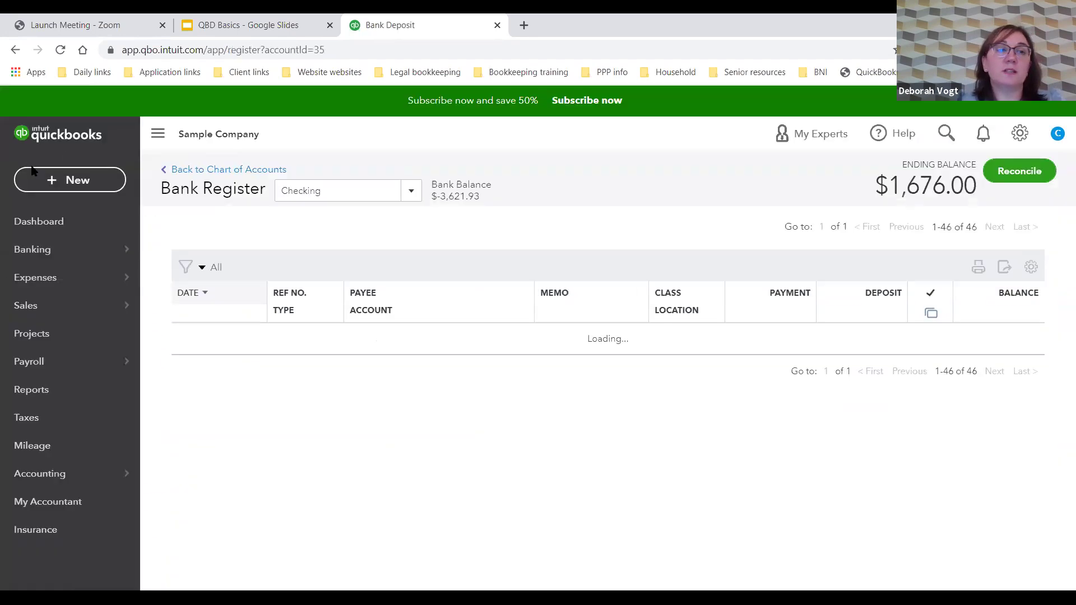
click(43, 180)
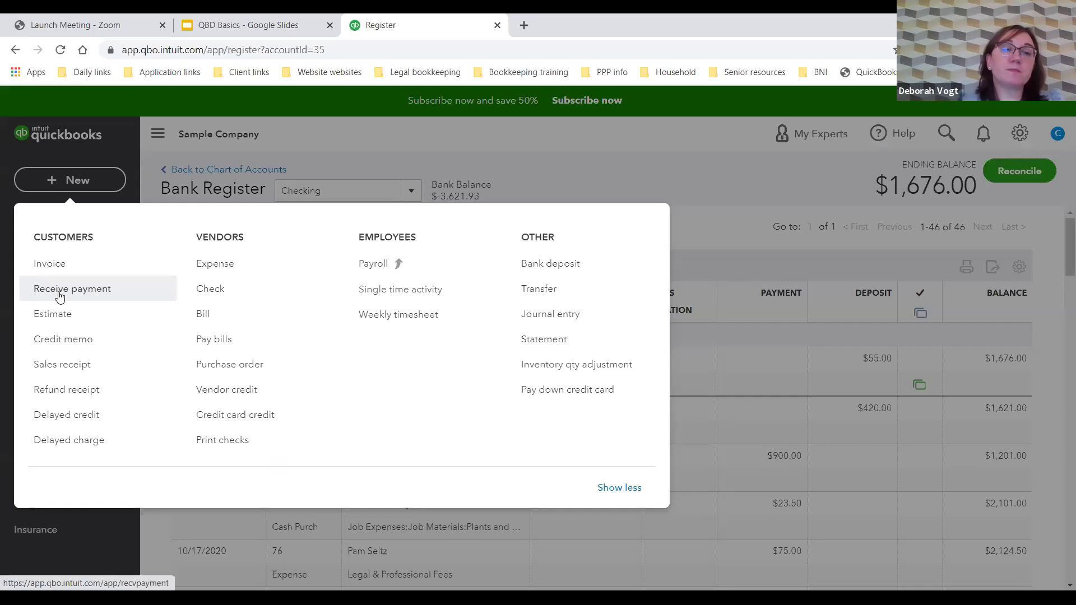
click(60, 297)
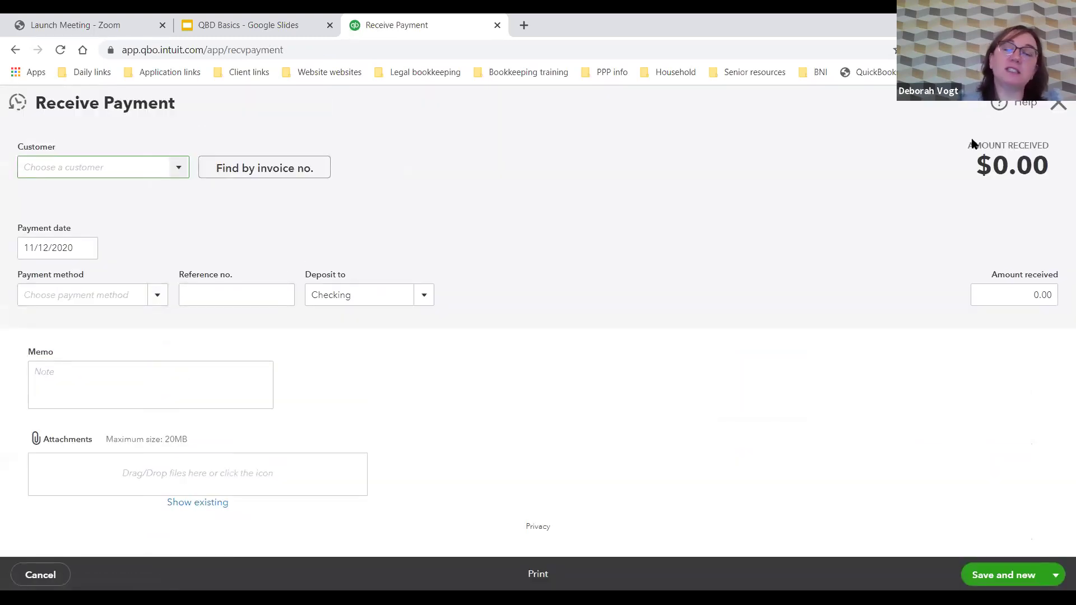
click(1059, 105)
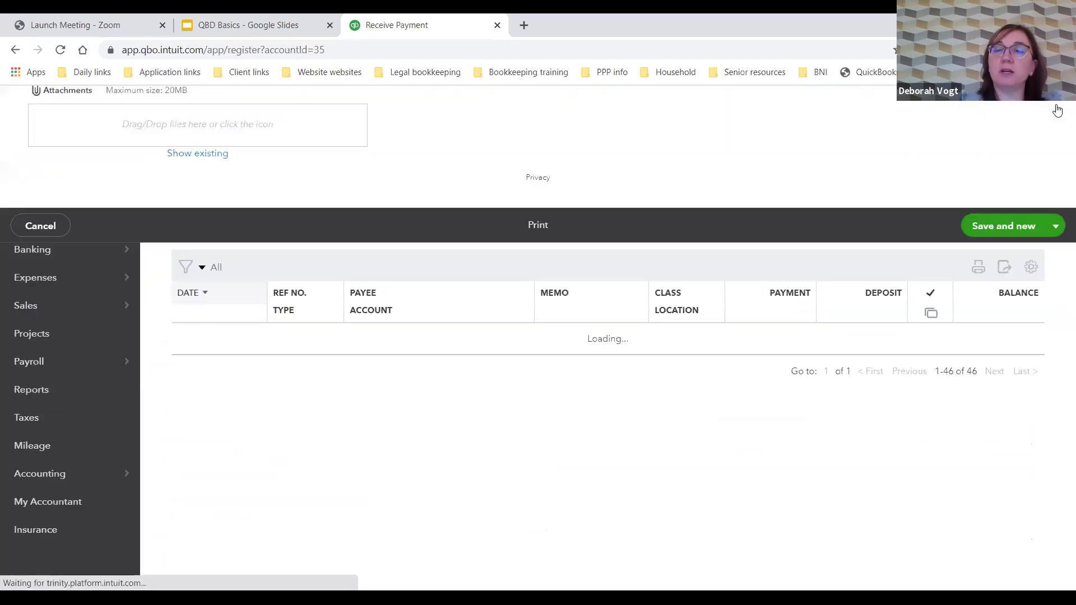
click(67, 253)
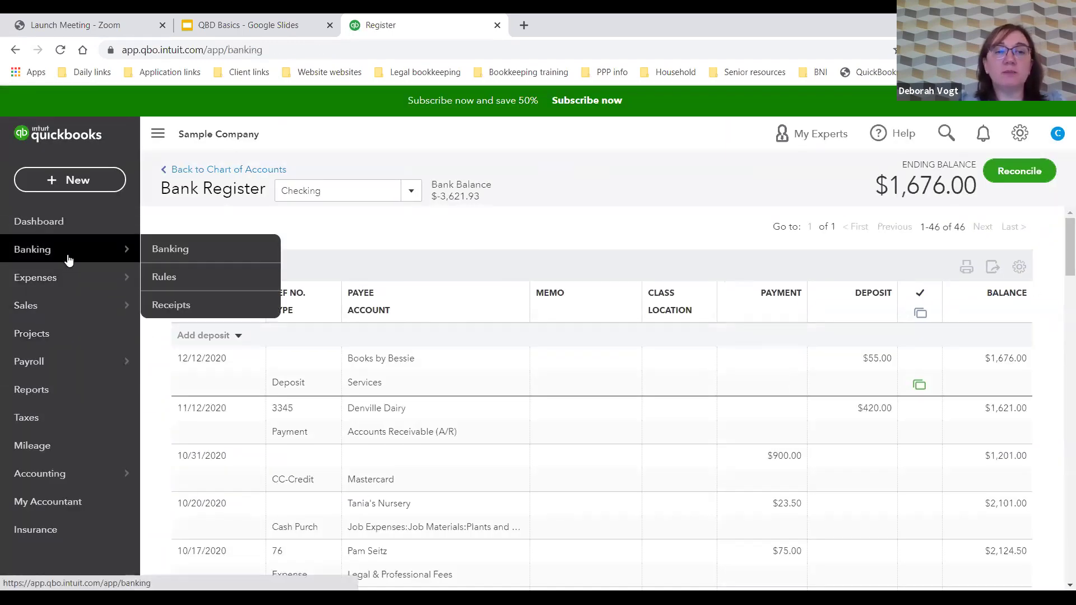
click(970, 423)
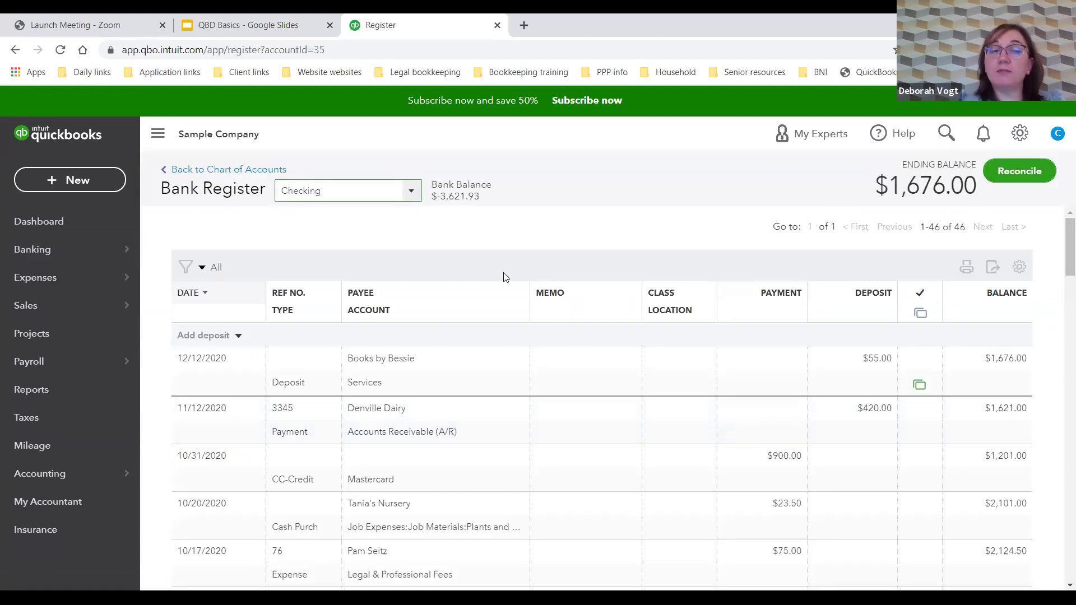
Step: Start a new deposit dated 11/12/2020 in the Checking register and move to its amount field
click(237, 335)
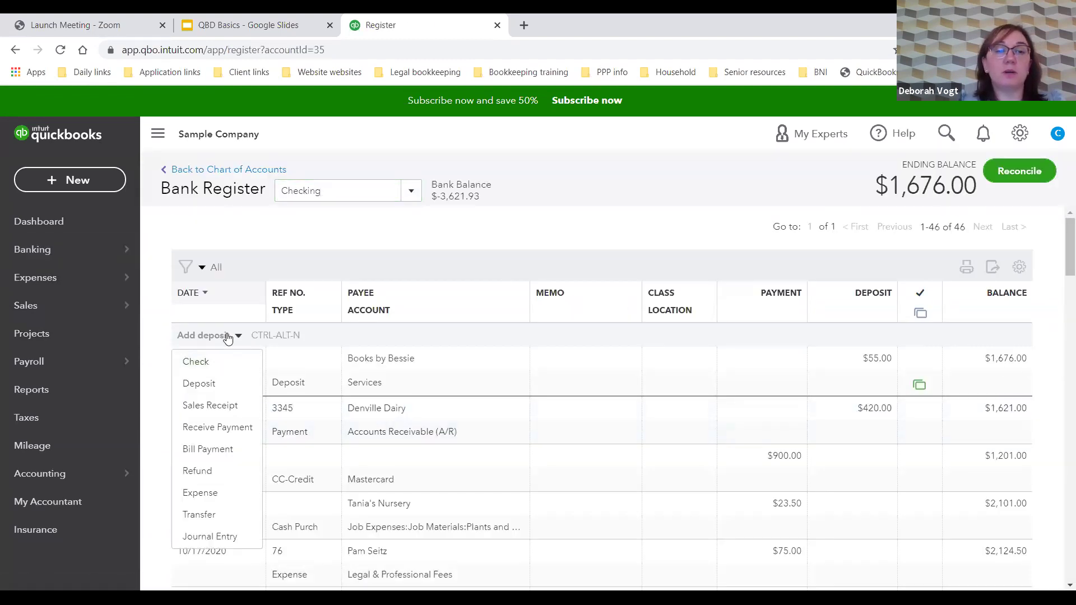
click(227, 337)
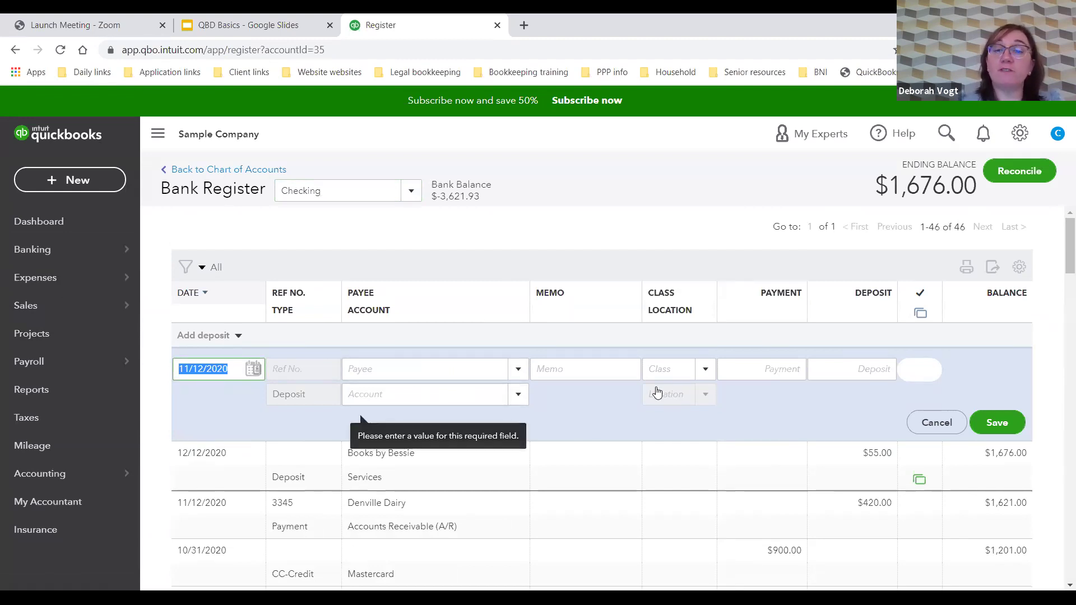
click(590, 374)
click(848, 373)
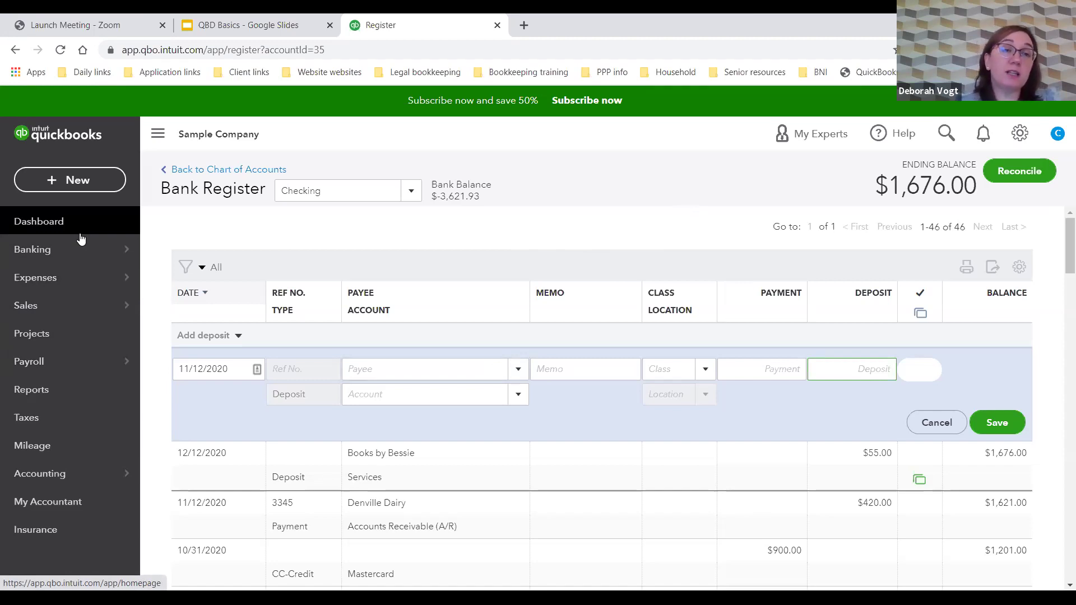
mouse_move(79, 261)
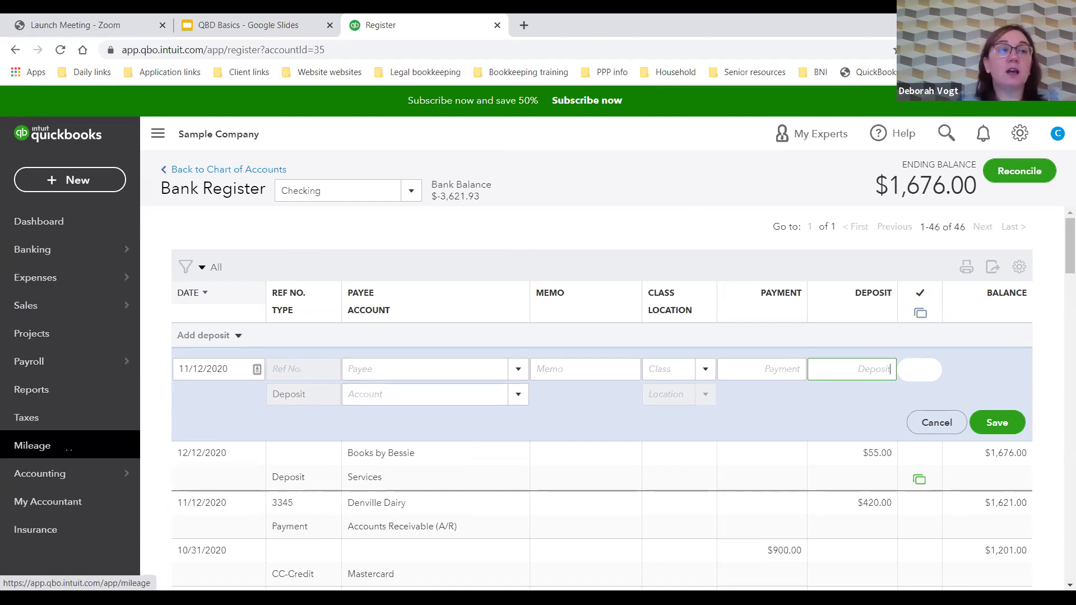
mouse_move(41, 479)
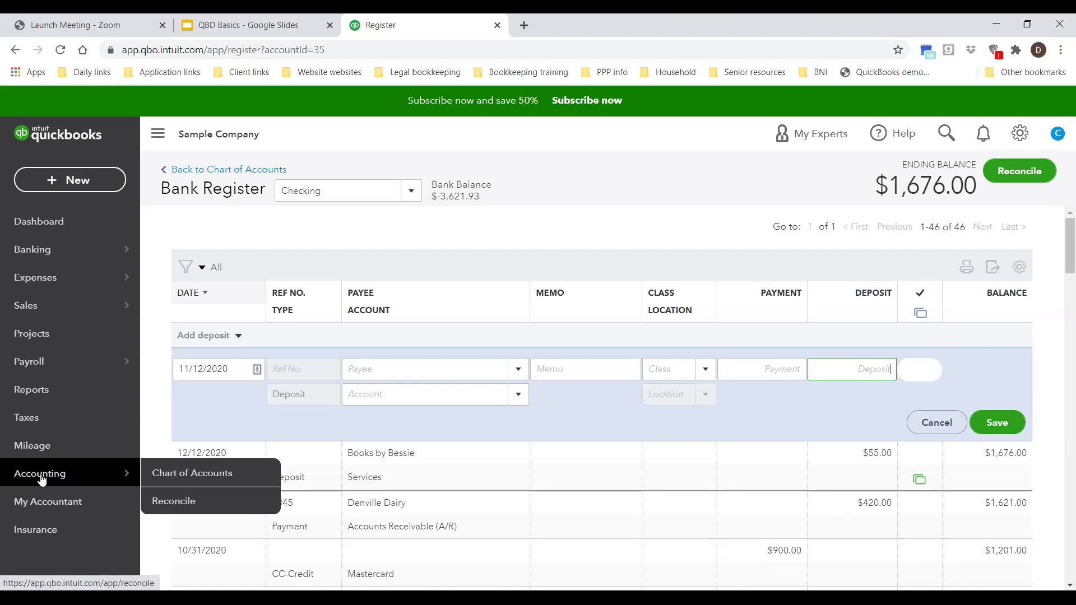
Step: Open Reports and scroll through the Standard list, from Business overview reports like Audit Log and Balance Sheet
click(28, 388)
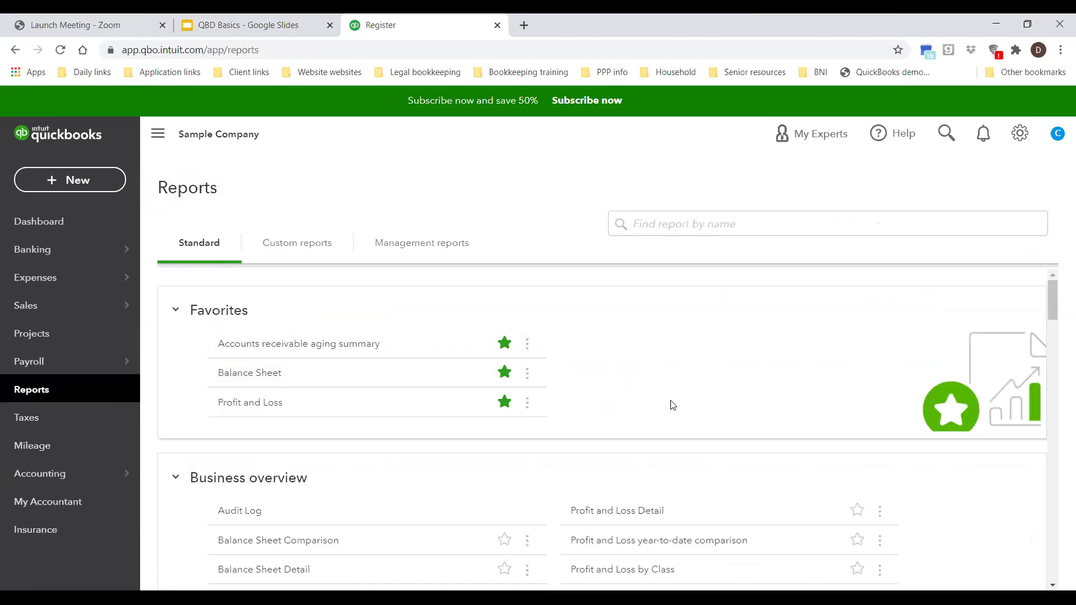
scroll(672, 402, down, 3)
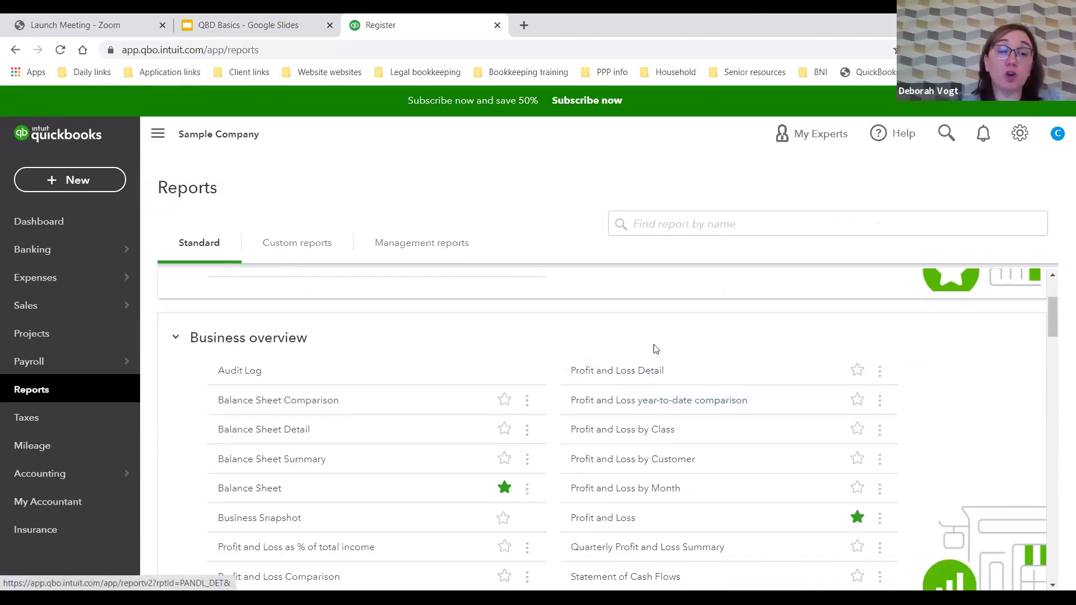
scroll(627, 349, down, 5)
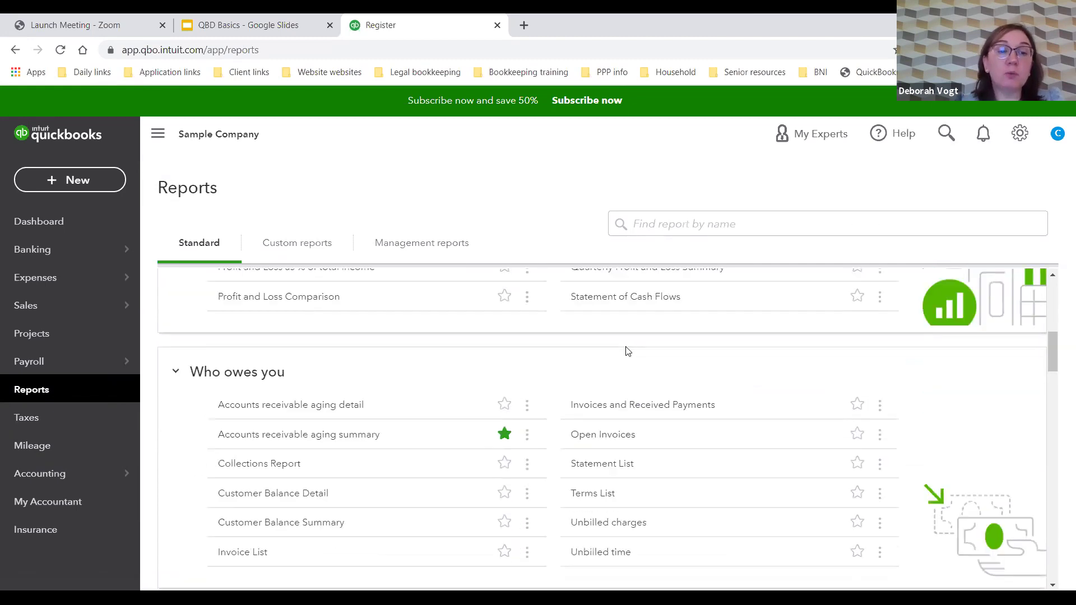
scroll(634, 353, down, 4)
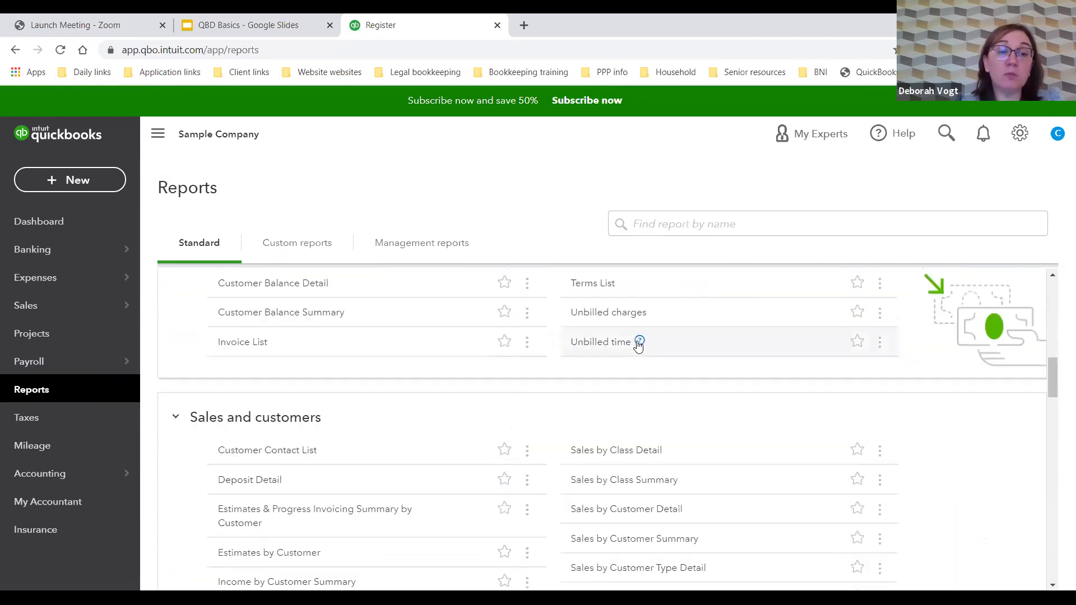
scroll(789, 308, up, 10)
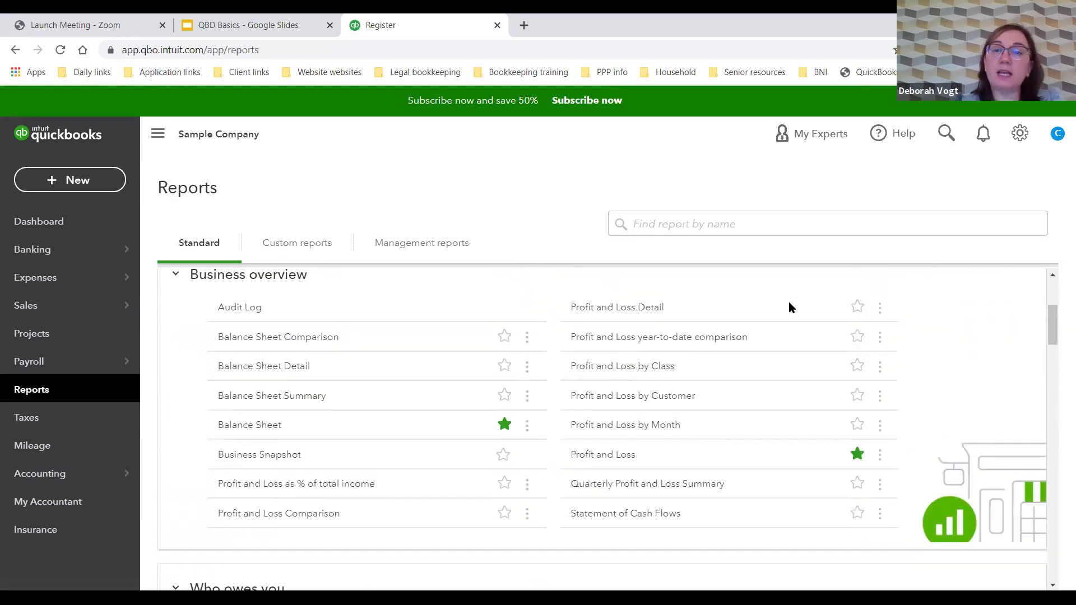
Step: Search reports by name, correcting the query to 'statement'
click(735, 228)
text(cash flor)
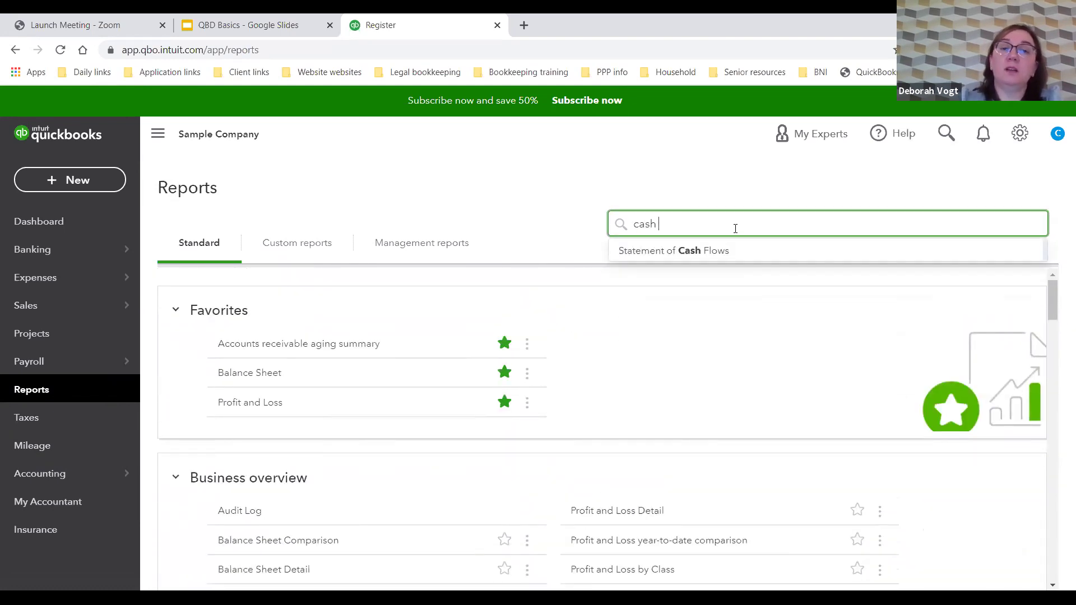
key(BackSpace)
text(w pro)
key(BackSpace)
key(BackSpace)
key(BackSpace)
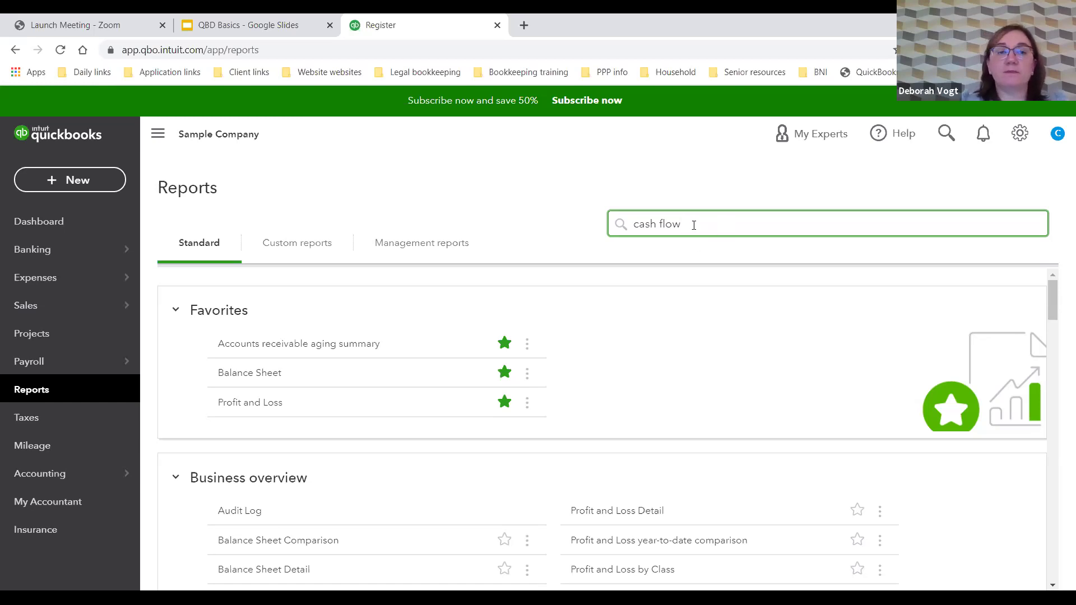
drag(694, 223, 596, 216)
text(statement)
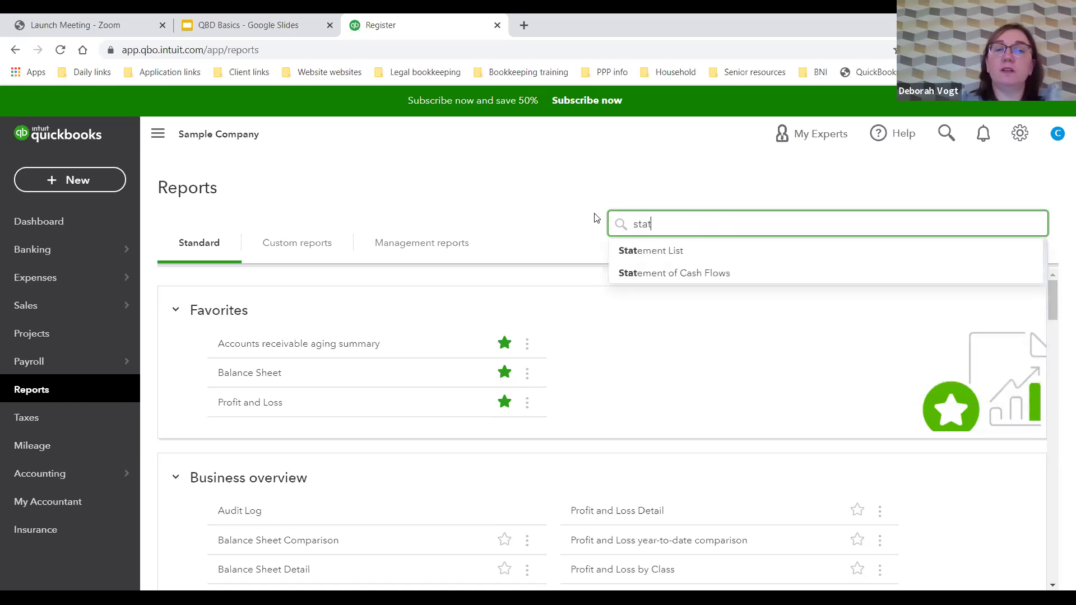
Step: Run the Statement of Cash Flows for January 1 – November 12, 2020, then switch to the QBD Basics deck
click(686, 273)
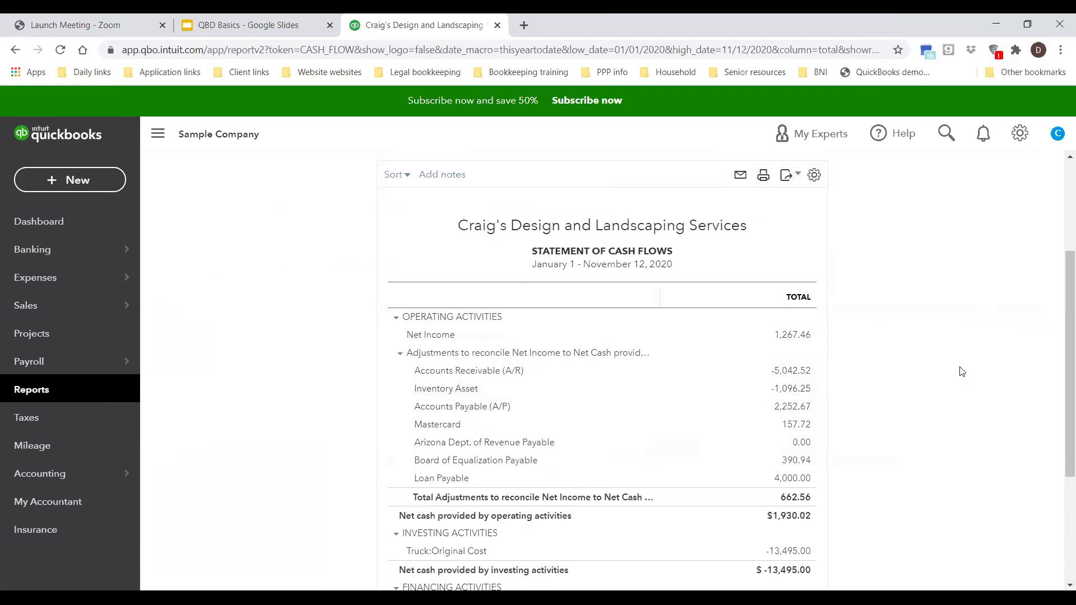
scroll(961, 372, up, 3)
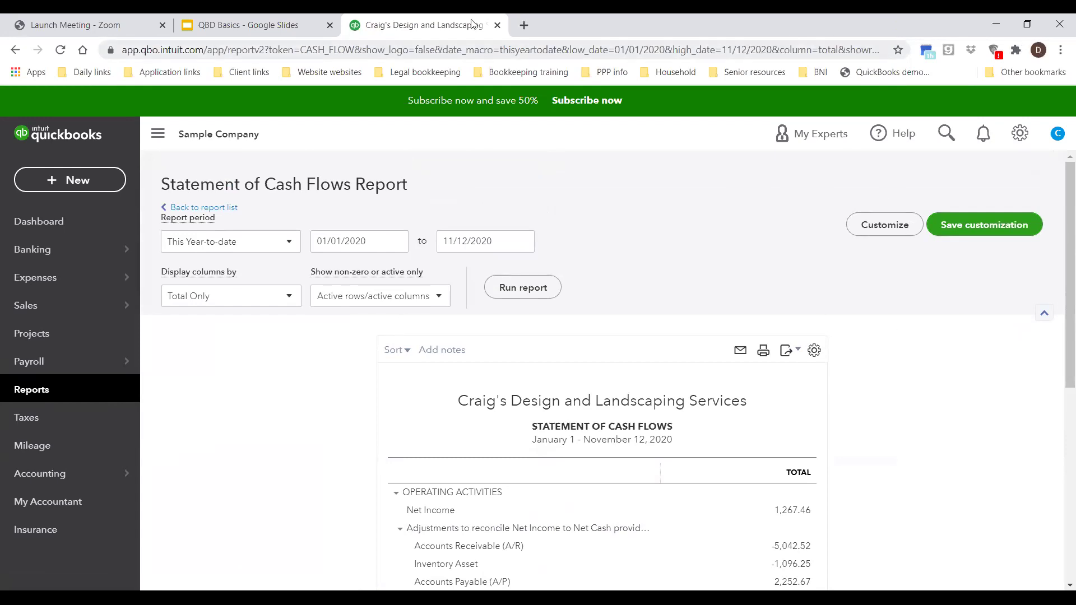
click(280, 29)
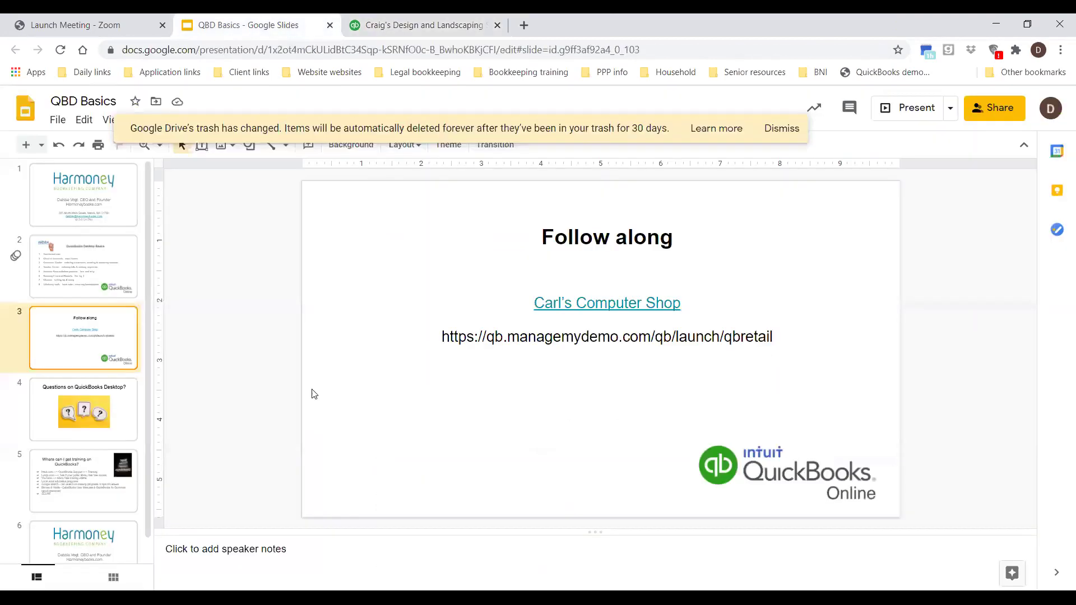
Step: Present the QBD Basics deck full screen and advance to slide 3, 'Follow along'
click(913, 112)
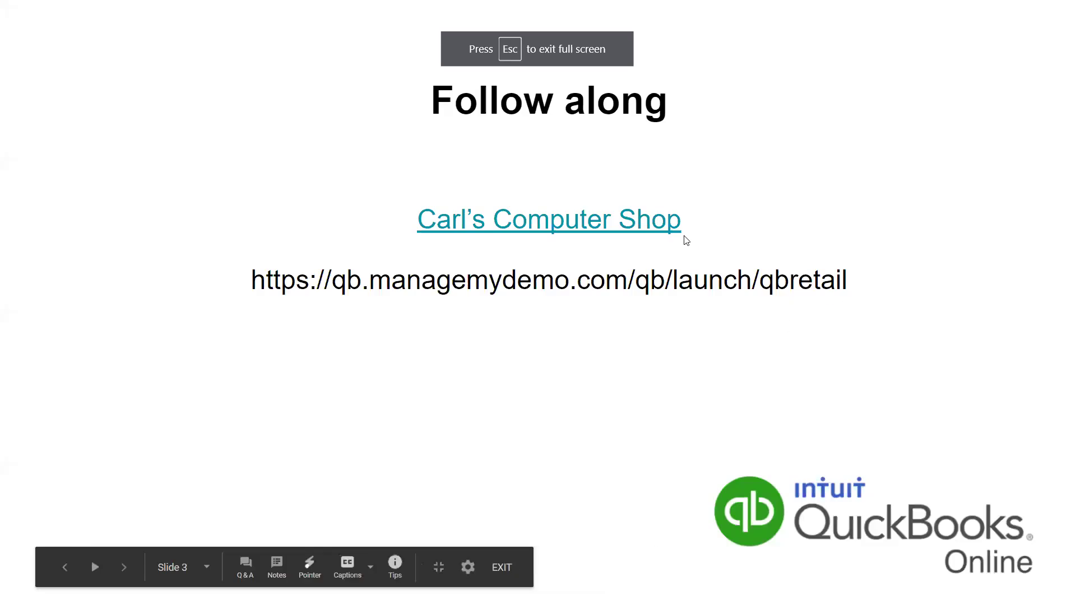
key(Right)
key(Right)
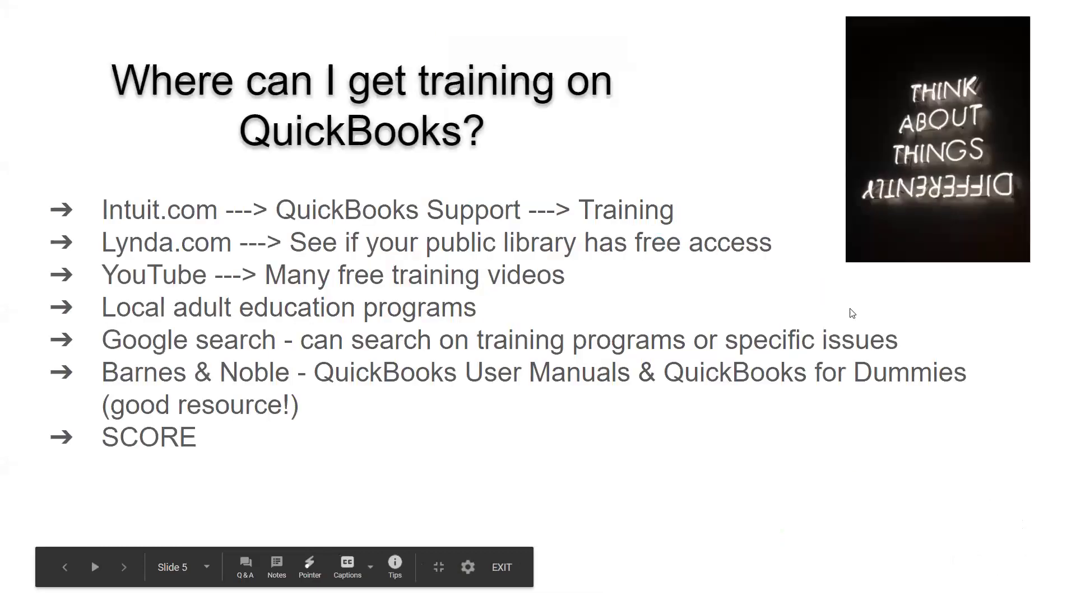